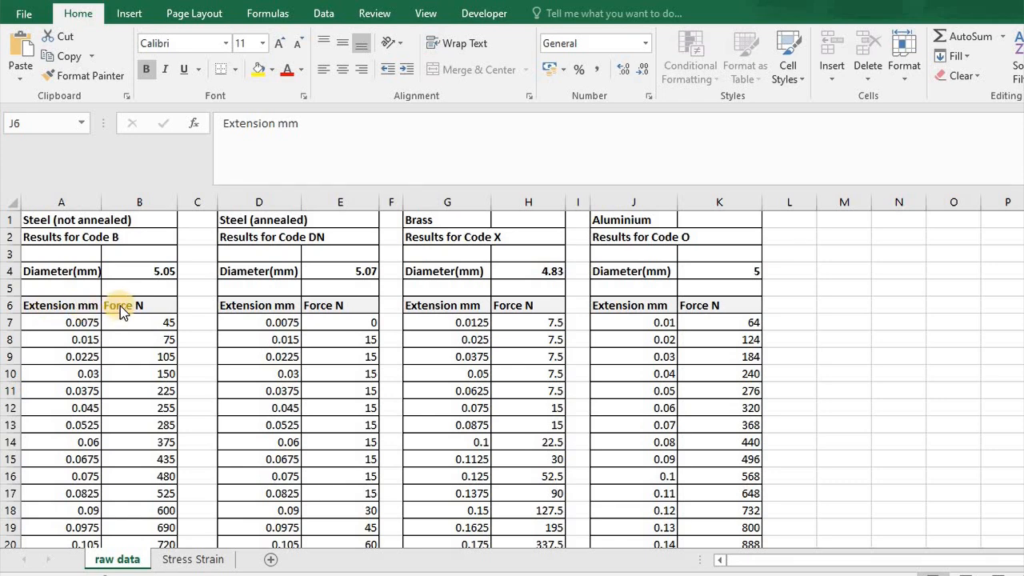
Examine the extension and force readings of the non-annealed steel on the raw data sheet.
left_click(79, 324)
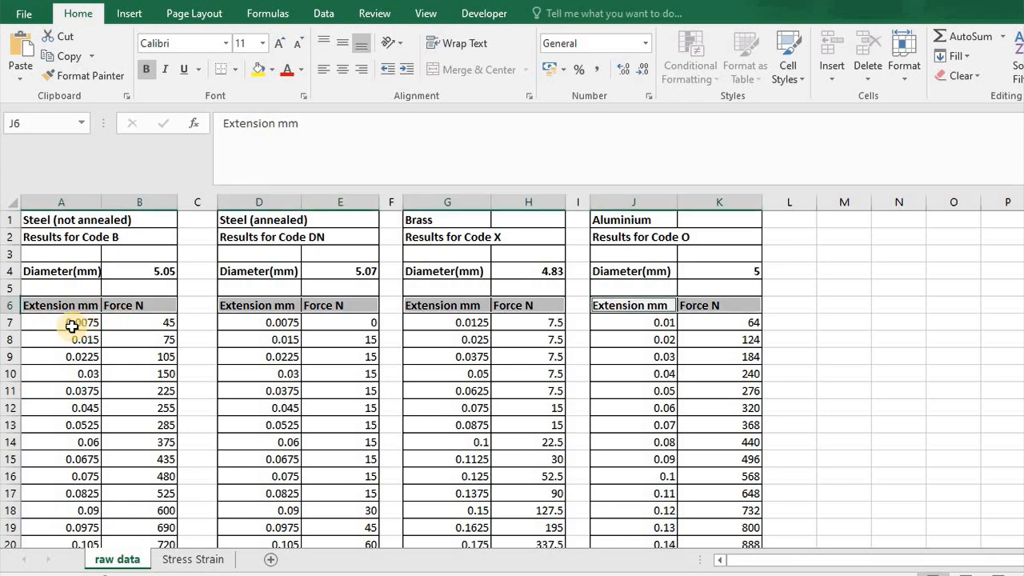
left_click(72, 325)
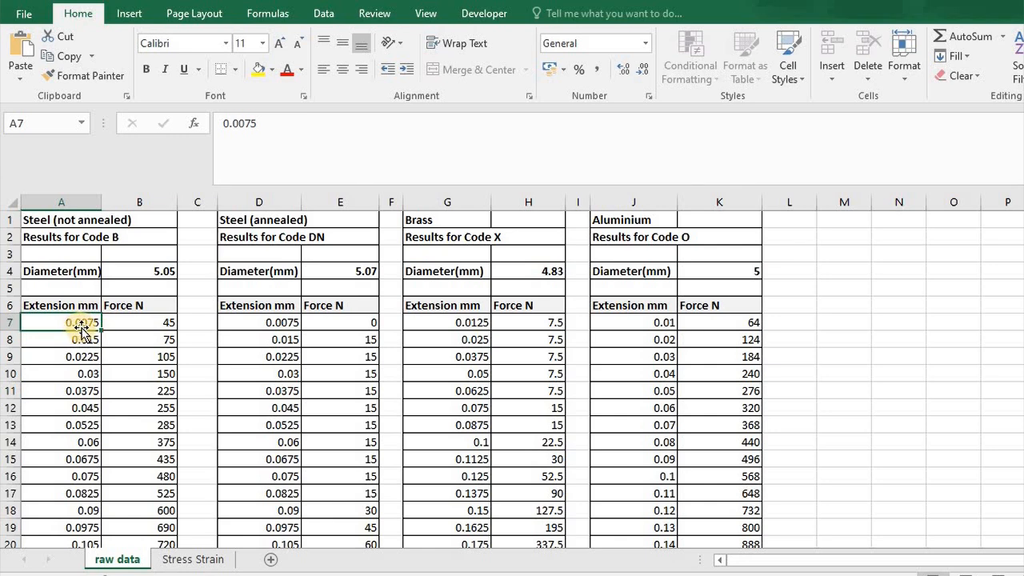
key("Down")
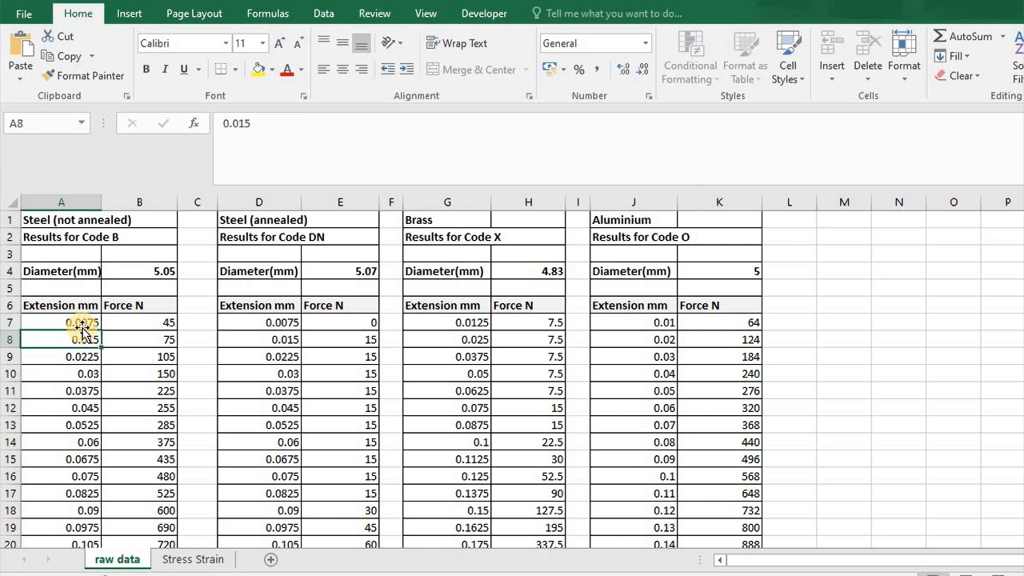
key("Down")
key("Down")
key("Down")
key("Down")
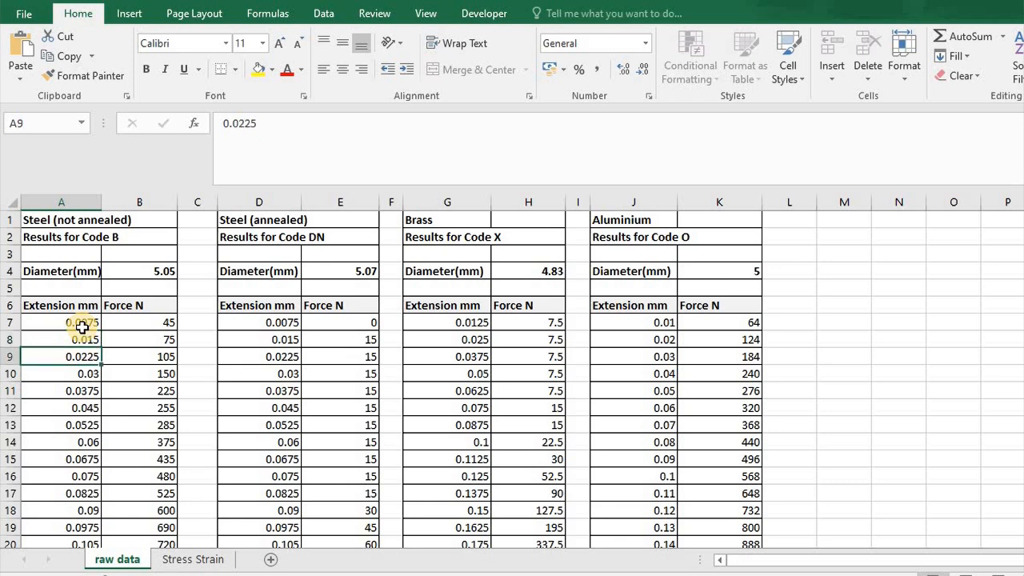
left_click(142, 324)
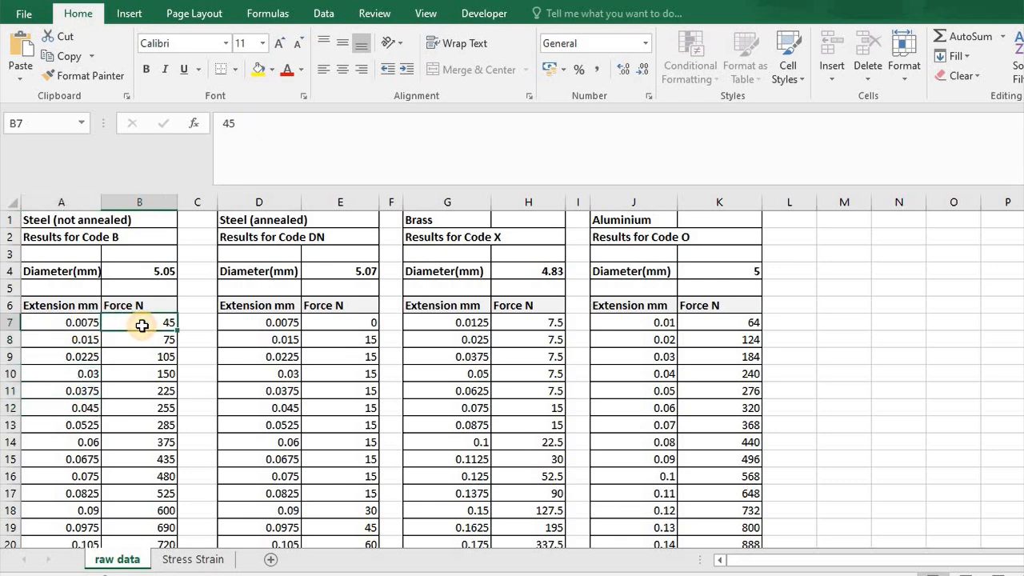
key("Down")
key("Down")
key("Down")
key("Down")
key("Down")
key("Down")
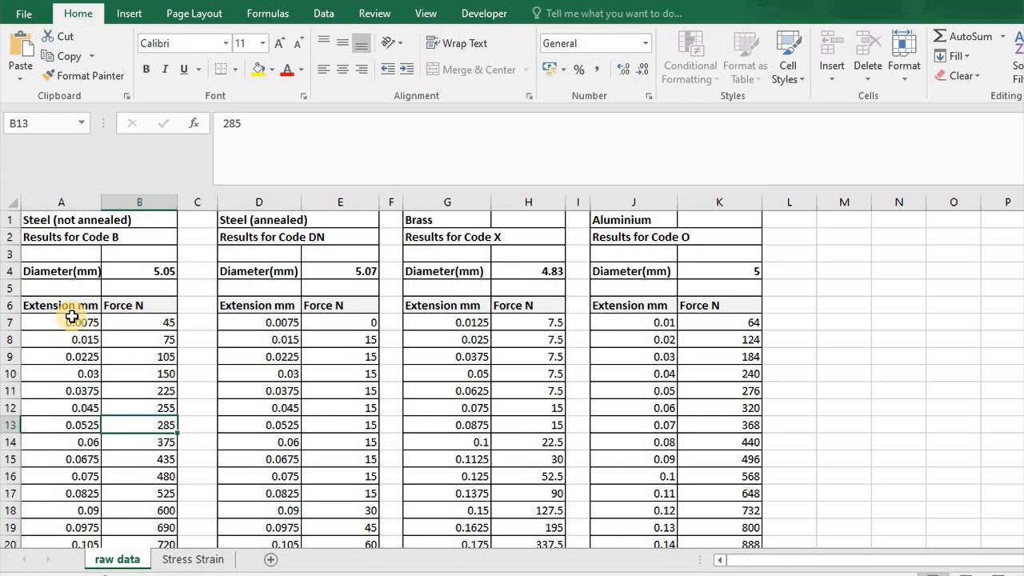
Enter the student's name in cell B1 of the Stress Strain sheet.
left_click(193, 561)
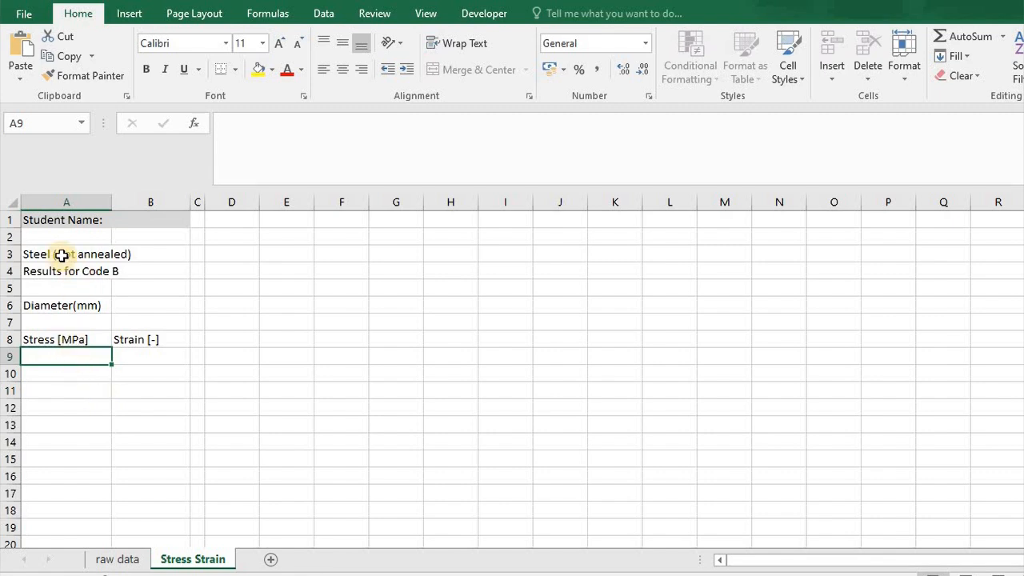
left_click(140, 223)
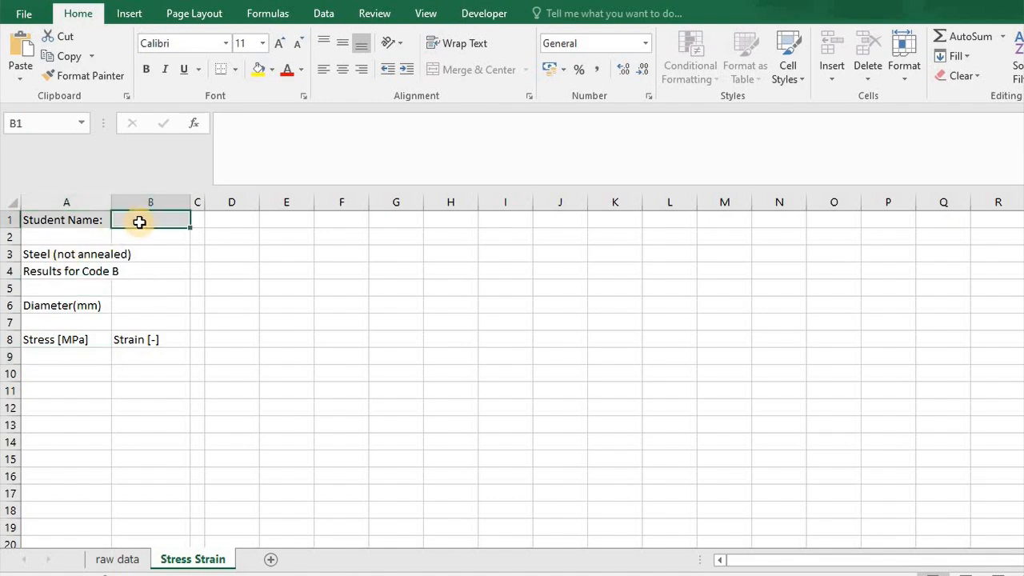
type("Jo")
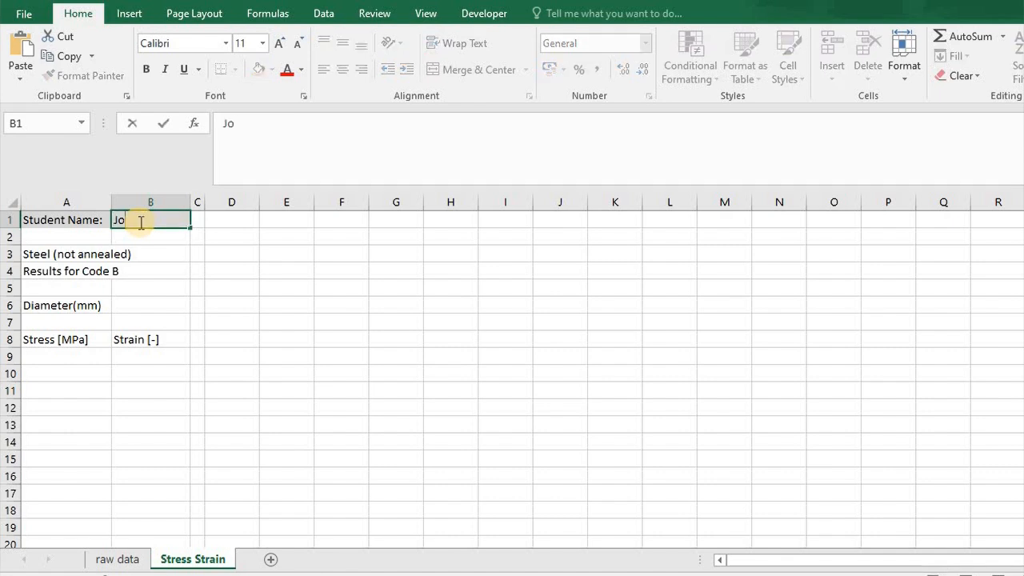
type("hn Doe")
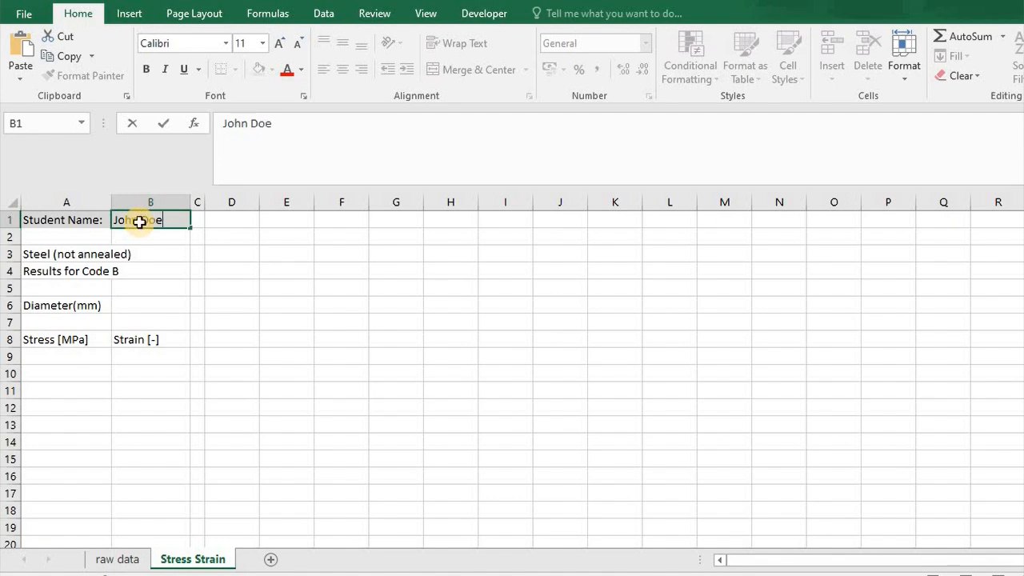
key("Return")
Check the formula in A3 of the Stress Strain sheet and re-enter it as a reference to cell A1 of the raw data sheet.
left_click(53, 255)
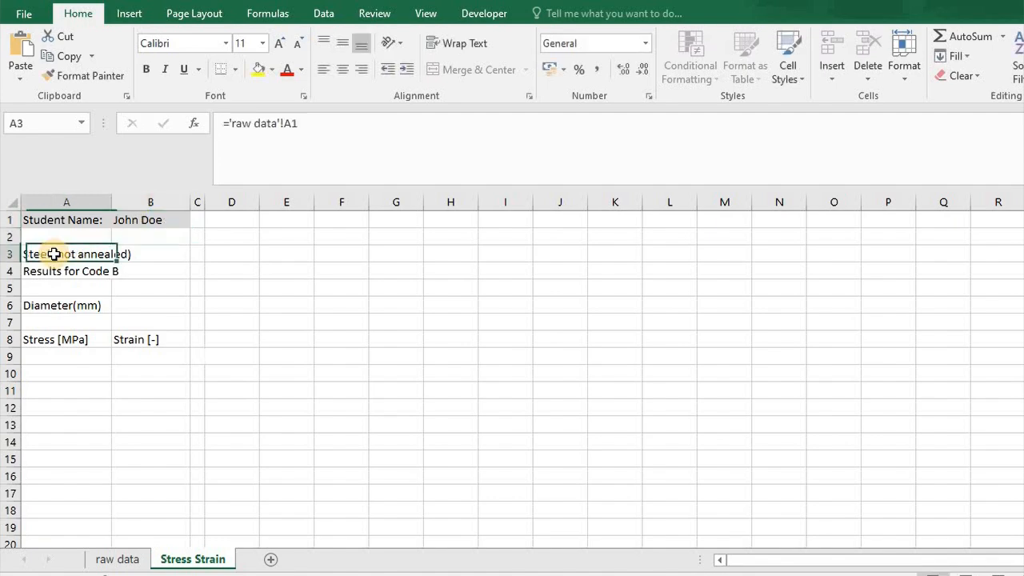
left_click(226, 124)
left_click(249, 142)
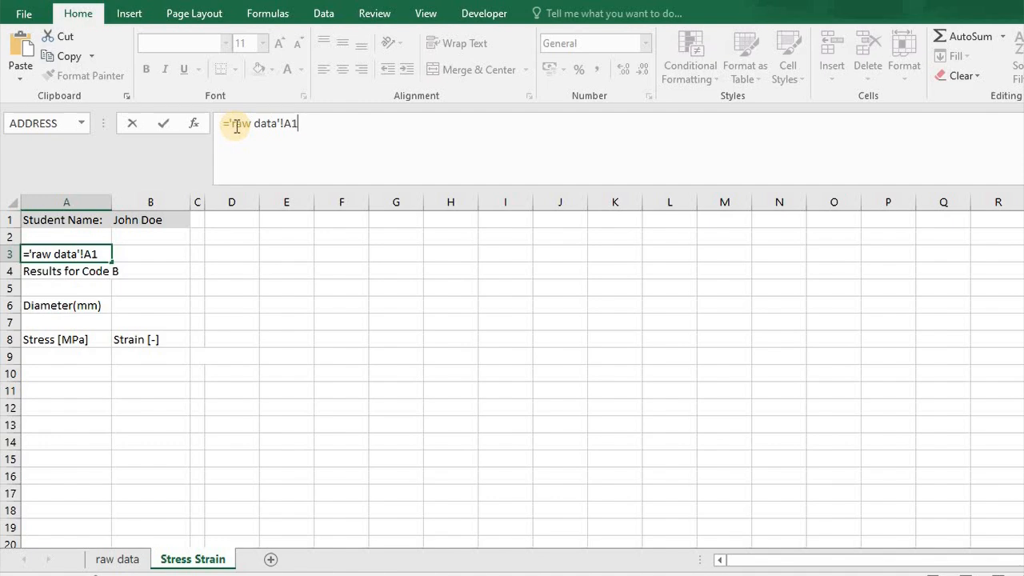
key("Return")
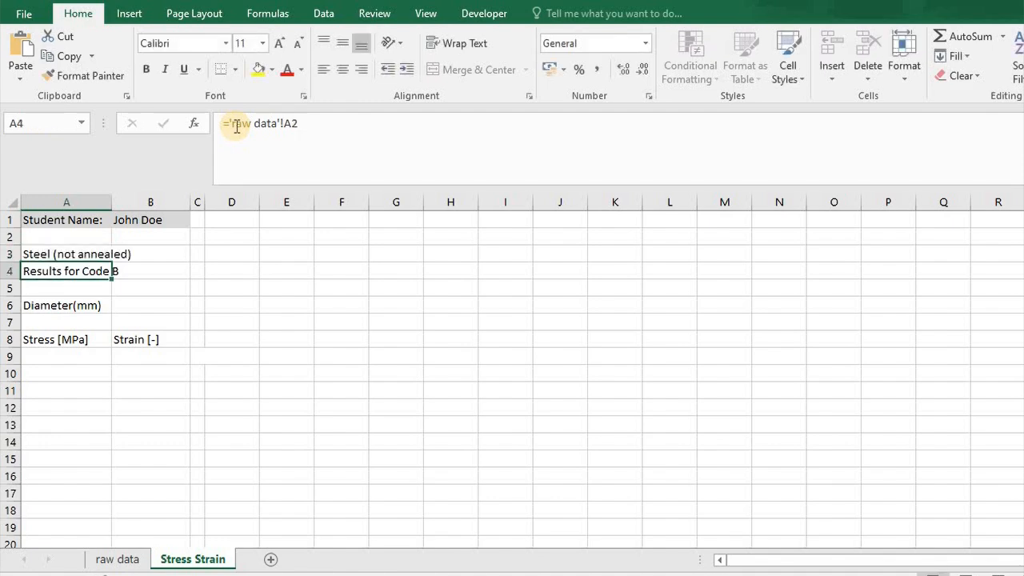
key("Up")
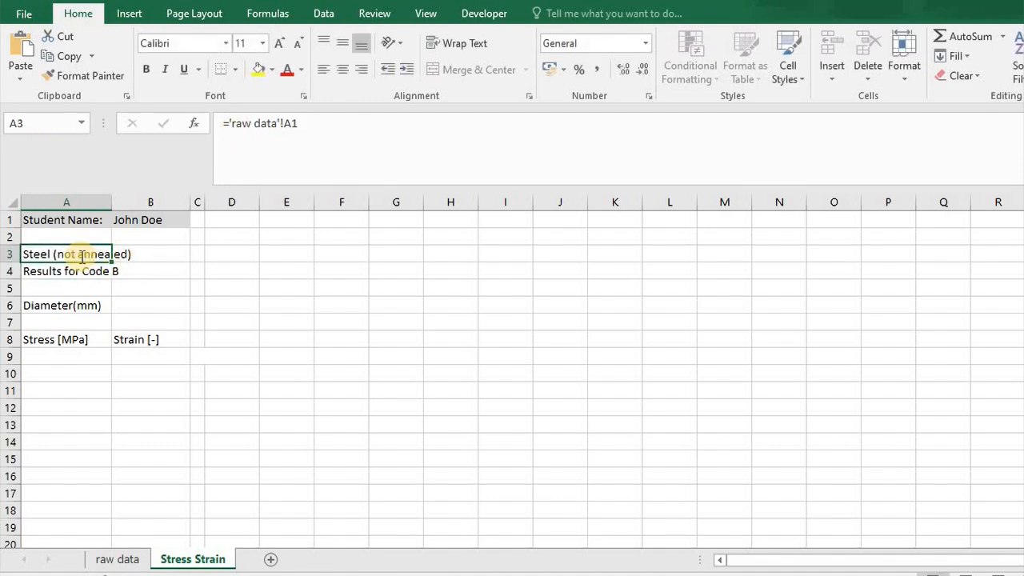
type("=")
left_click(117, 560)
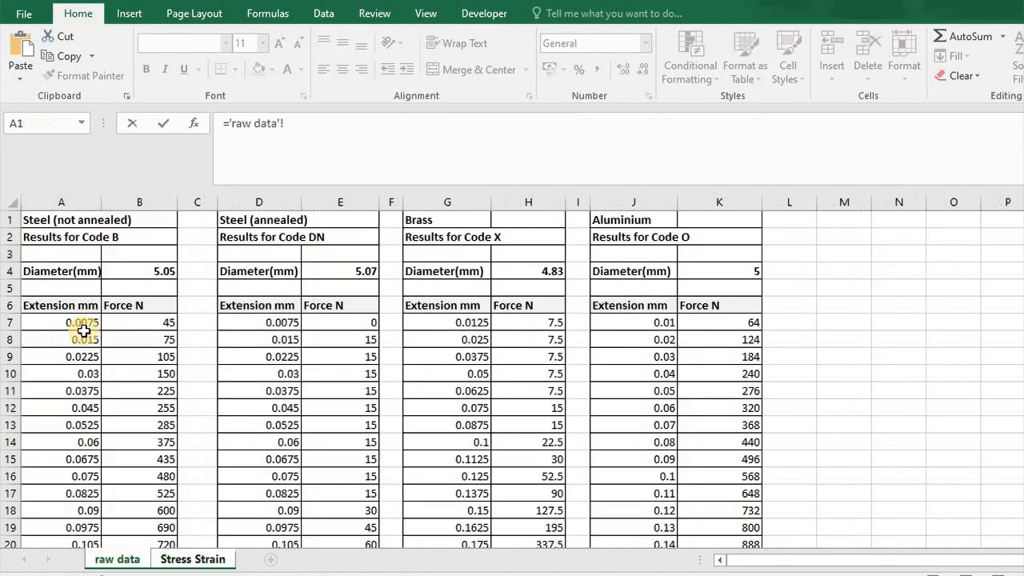
left_click(54, 223)
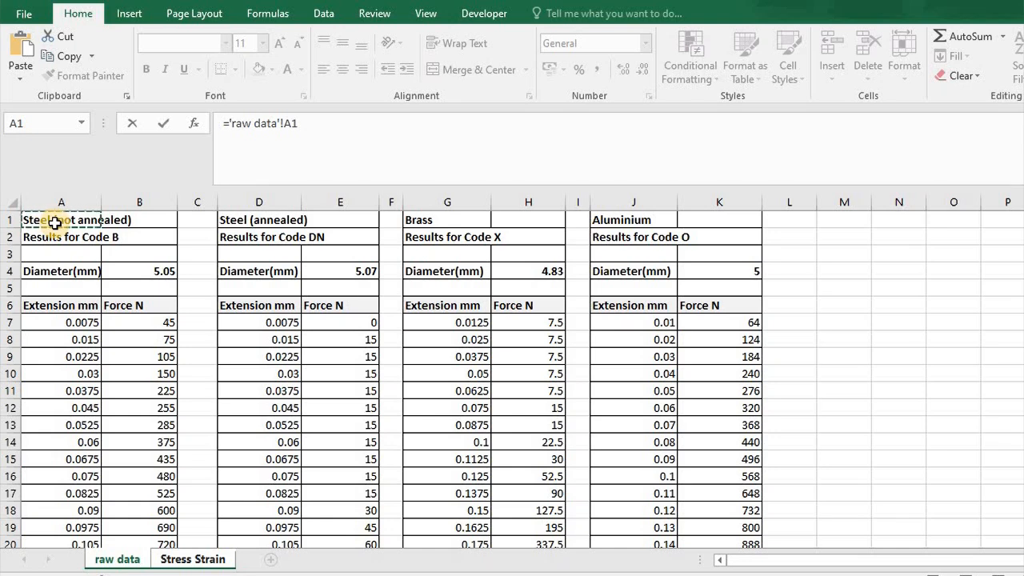
key("Return")
Examine the sheet name and cell reference in the A3 formula, and the source cell A1 on the raw data sheet.
left_click(54, 256)
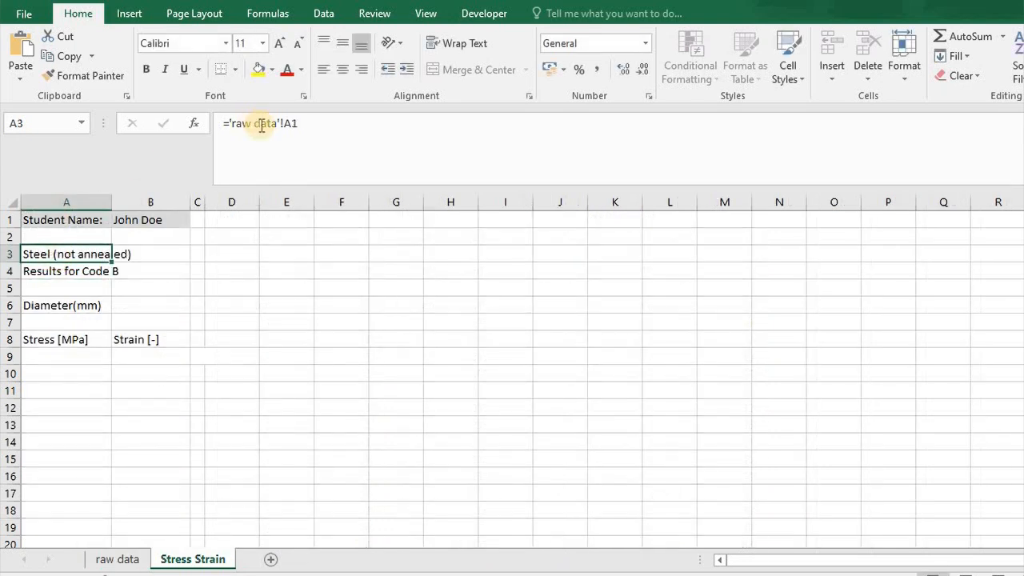
left_click(232, 123)
left_click_drag(269, 123, 277, 123)
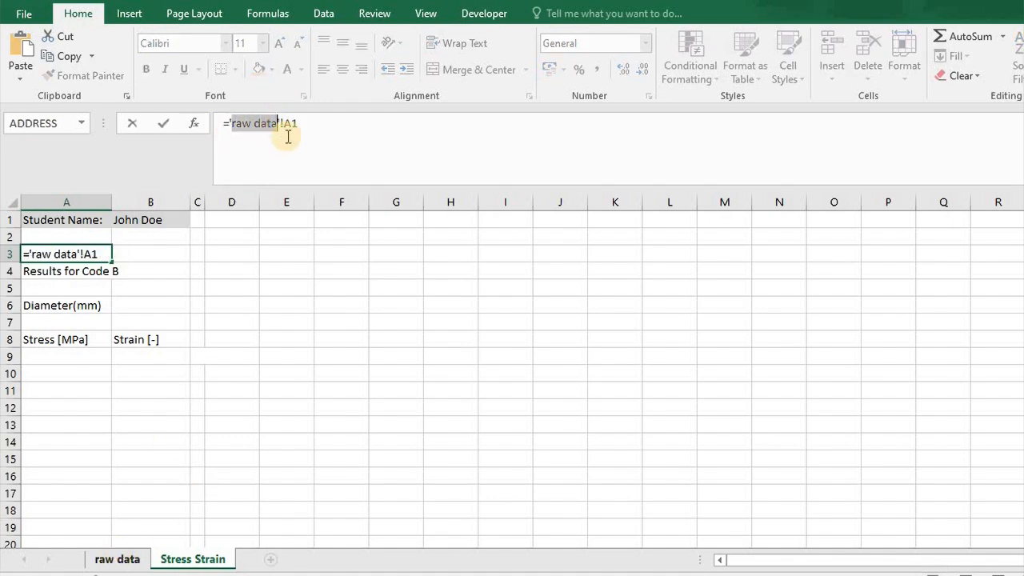
left_click_drag(285, 123, 297, 124)
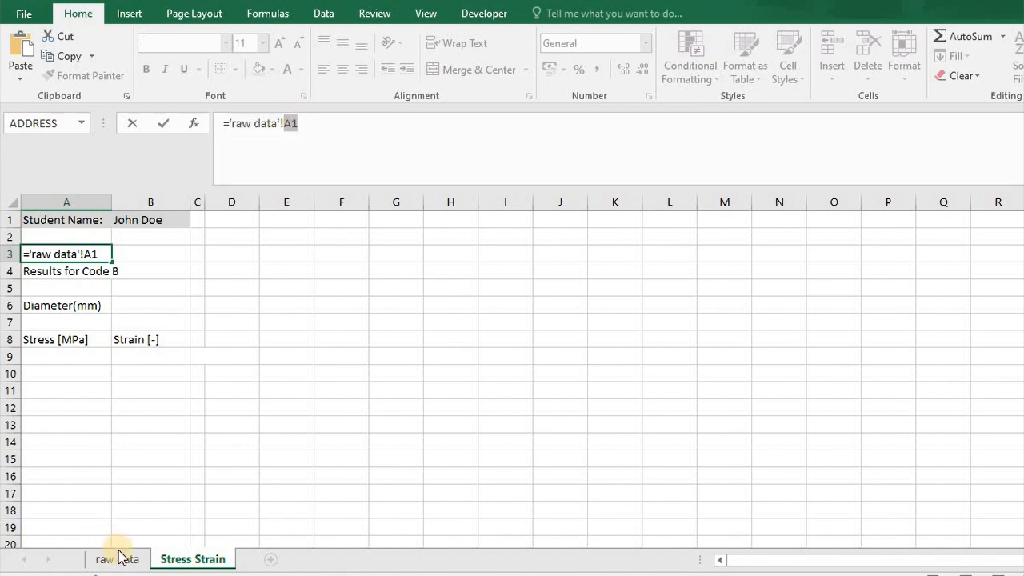
key("Return")
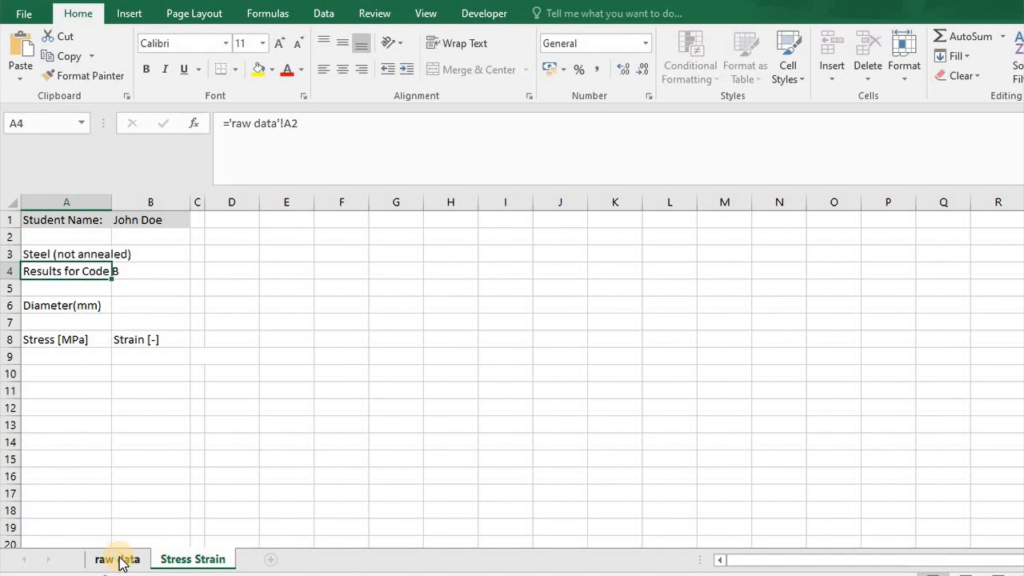
left_click(119, 558)
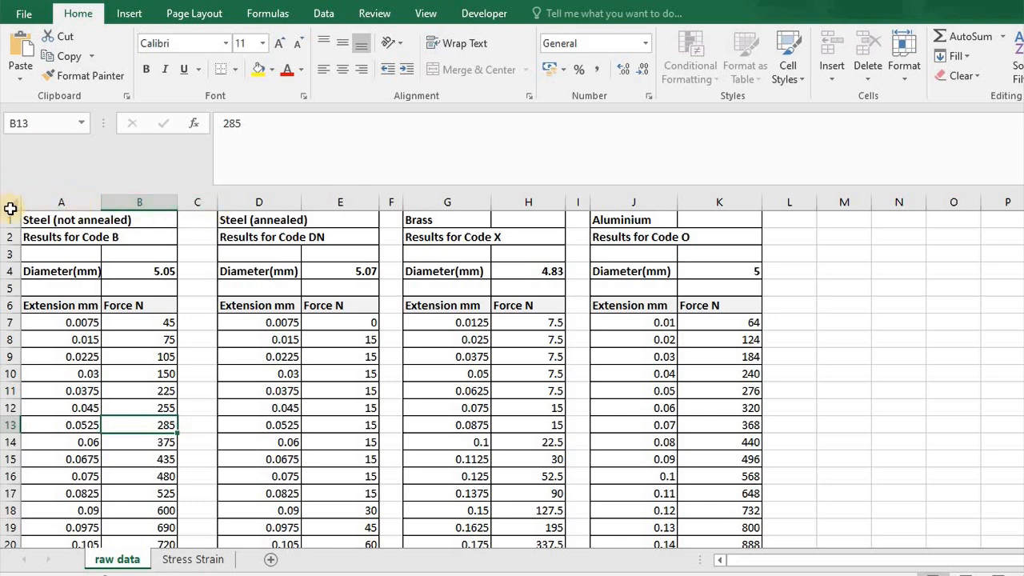
left_click(49, 222)
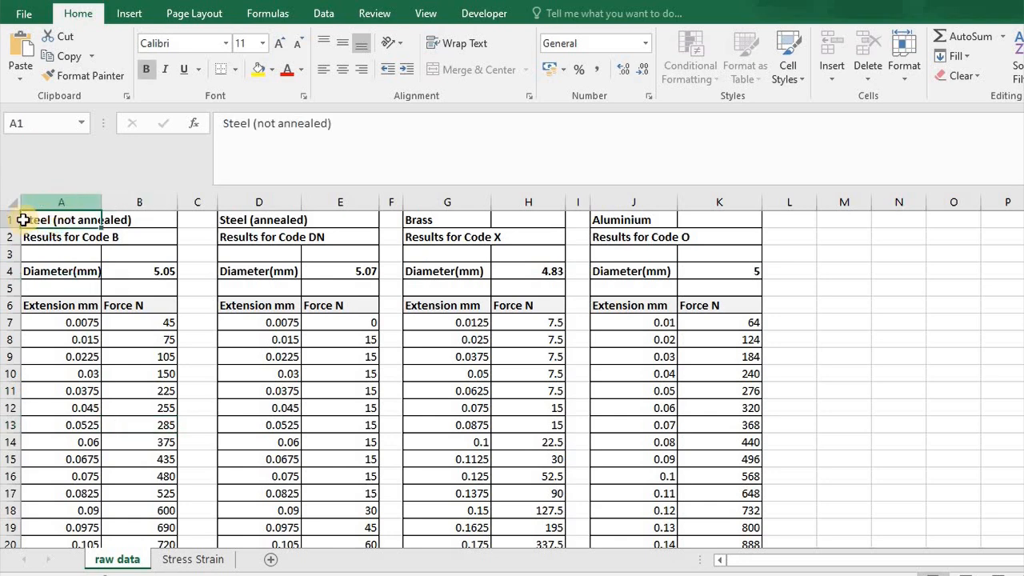
left_click(188, 559)
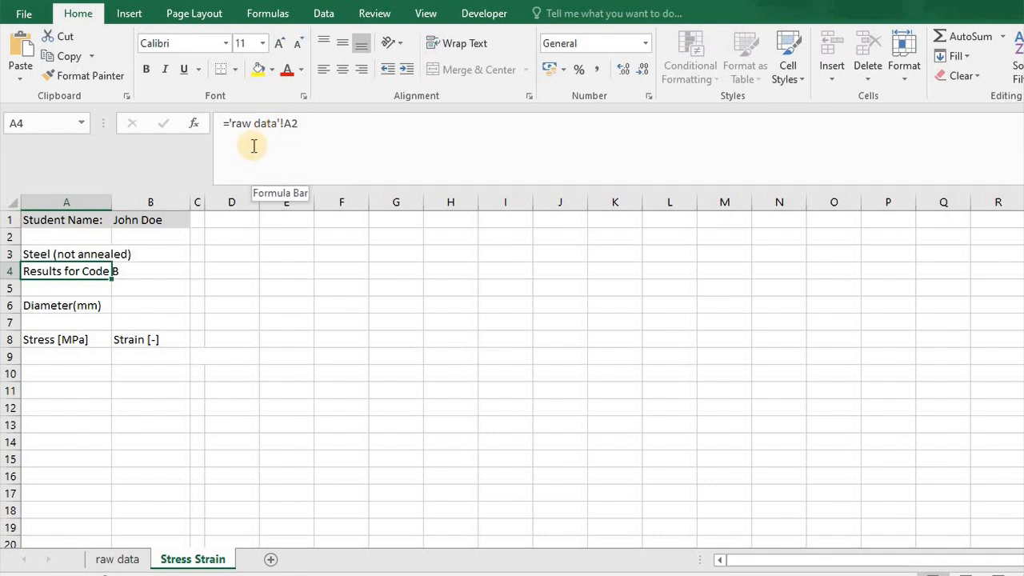
Link the diameter cell B6 on the Stress Strain sheet to the non-annealed steel's diameter in cell B4 of the raw data sheet.
key("Down")
key("Down")
key("Down")
key("Down")
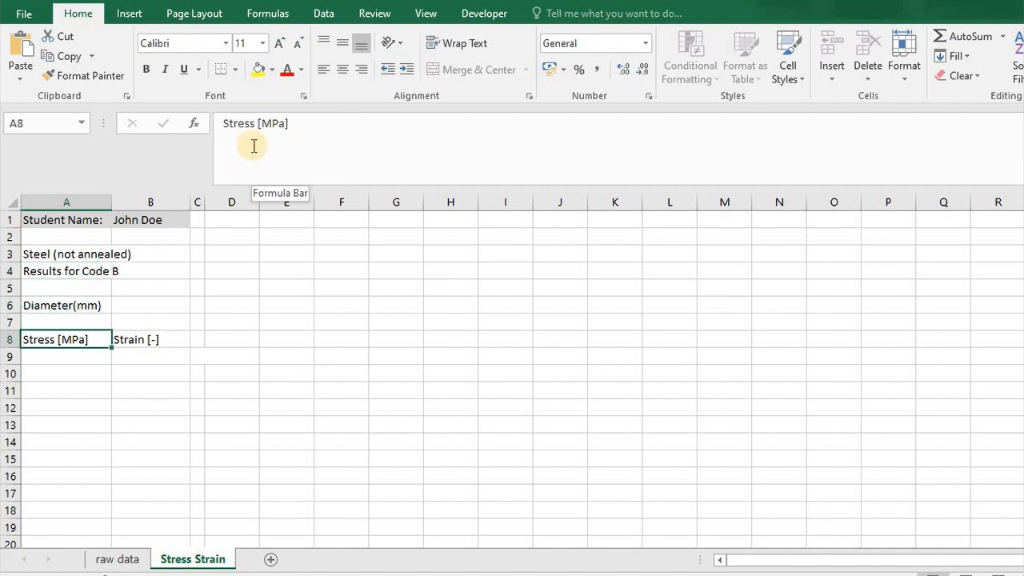
key("Up")
key("Up")
key("Right")
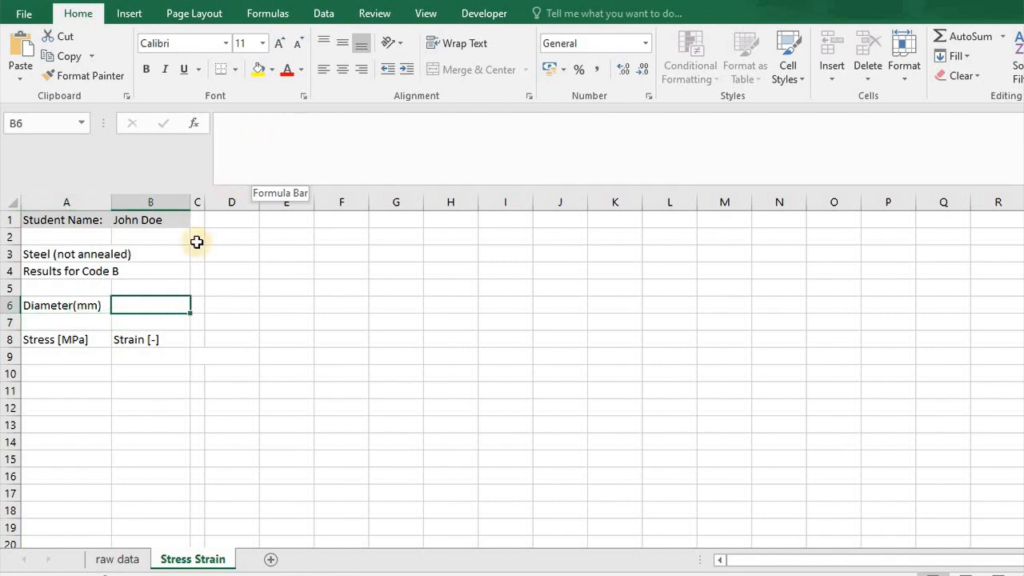
double_click(149, 306)
type("=")
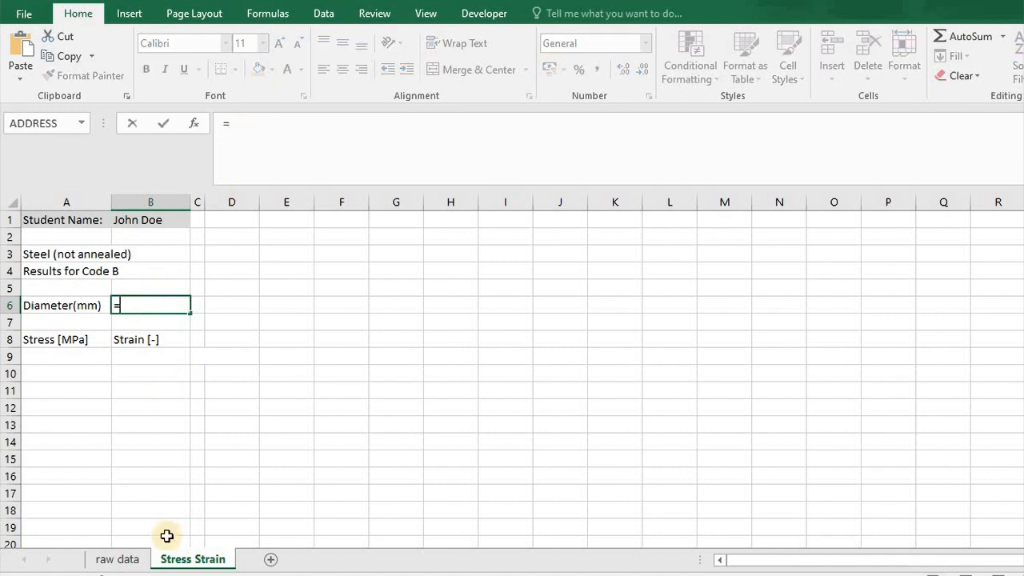
left_click(136, 560)
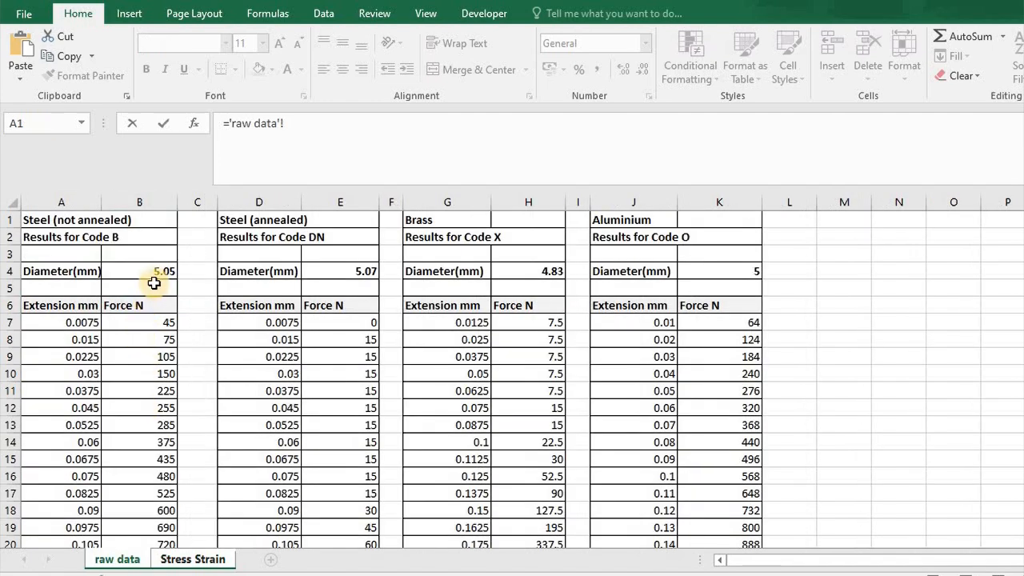
left_click(153, 275)
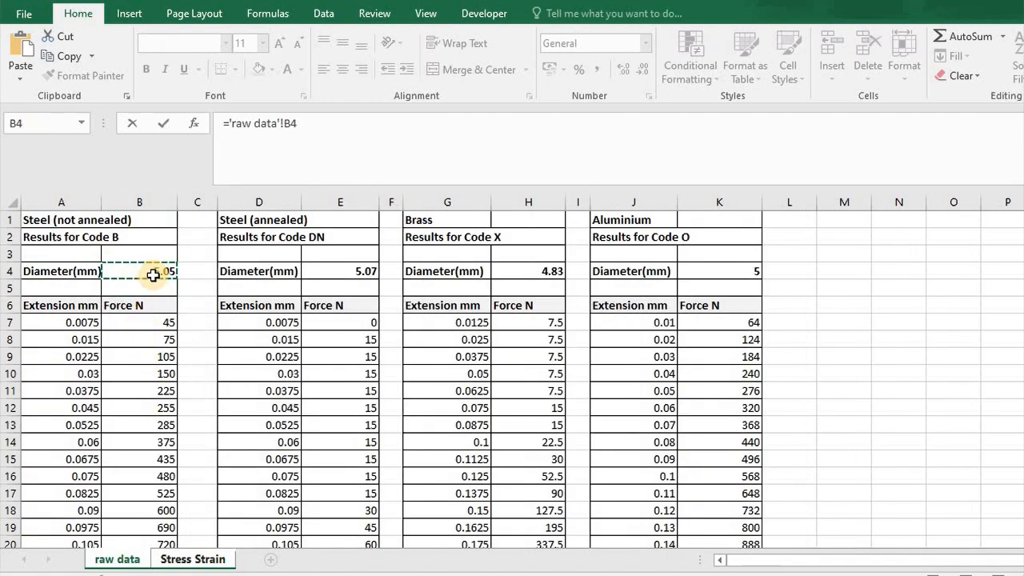
key("Return")
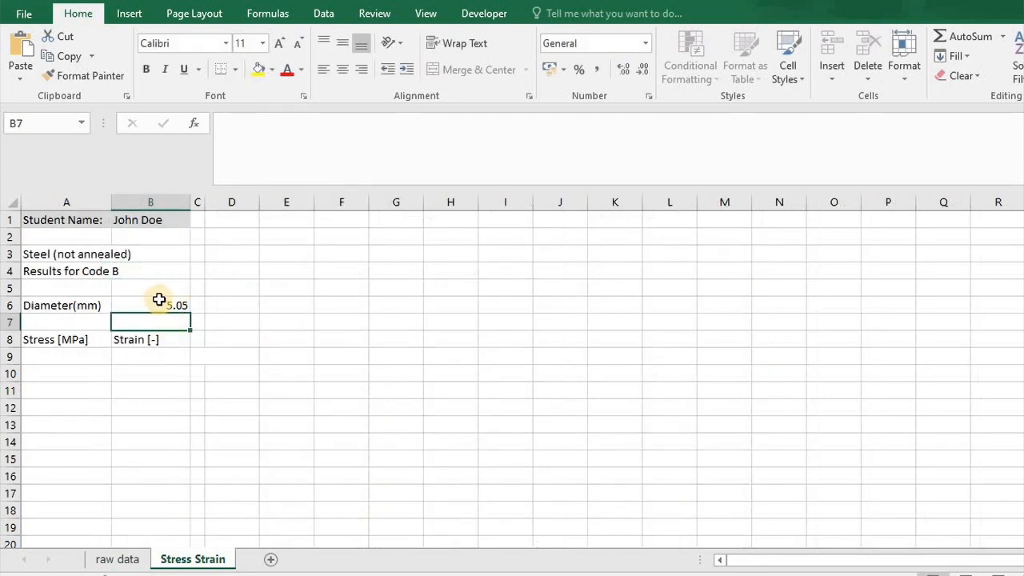
Start the stress formula in cell A9 of the Stress Strain sheet.
left_click(73, 357)
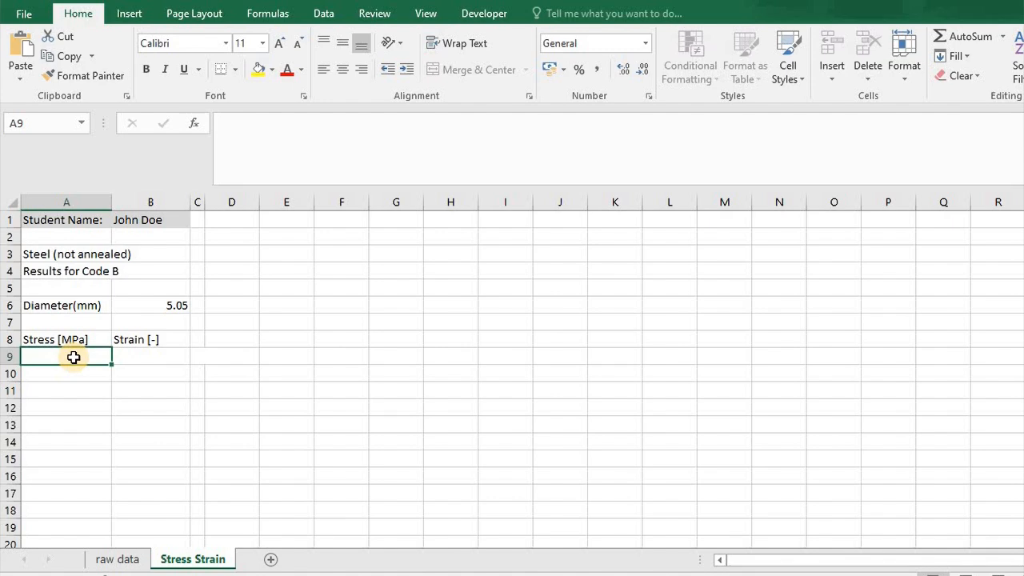
type("=")
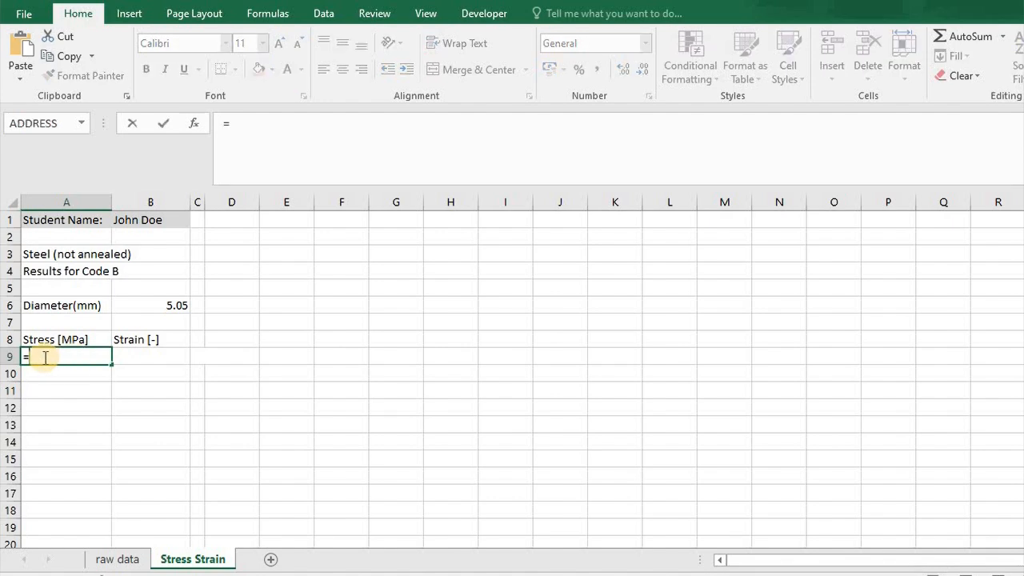
left_click(118, 559)
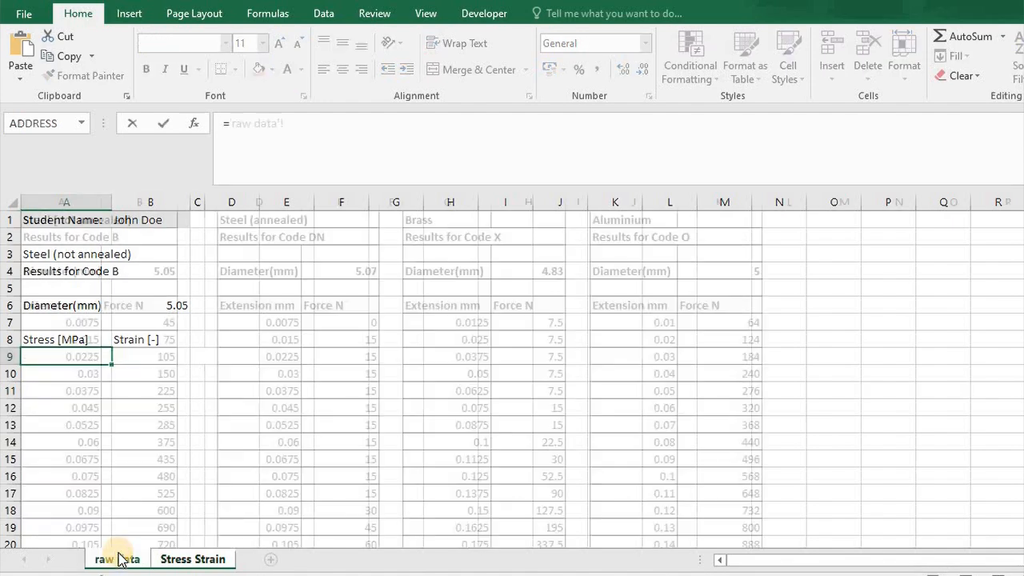
left_click(192, 561)
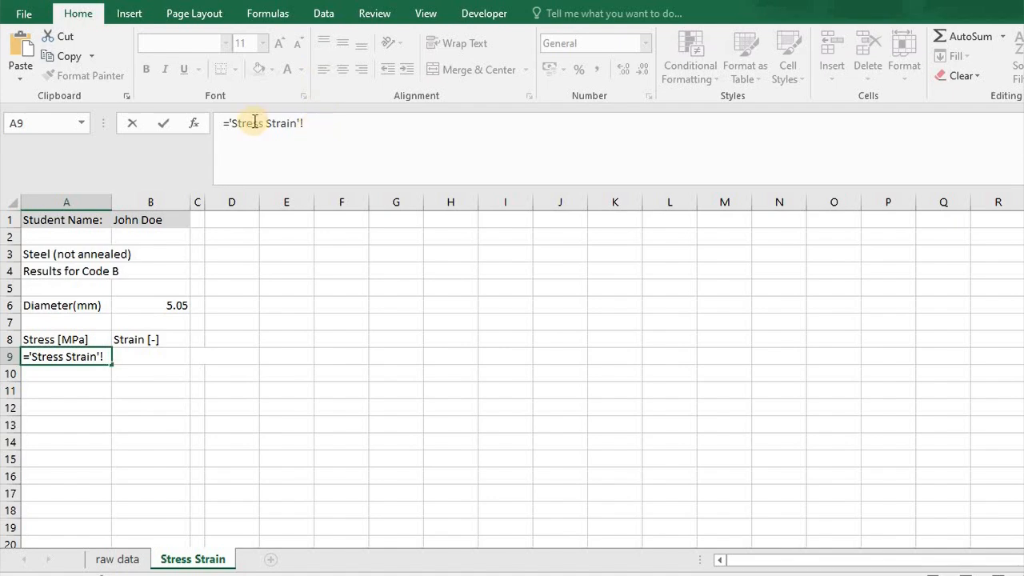
left_click_drag(224, 124, 442, 131)
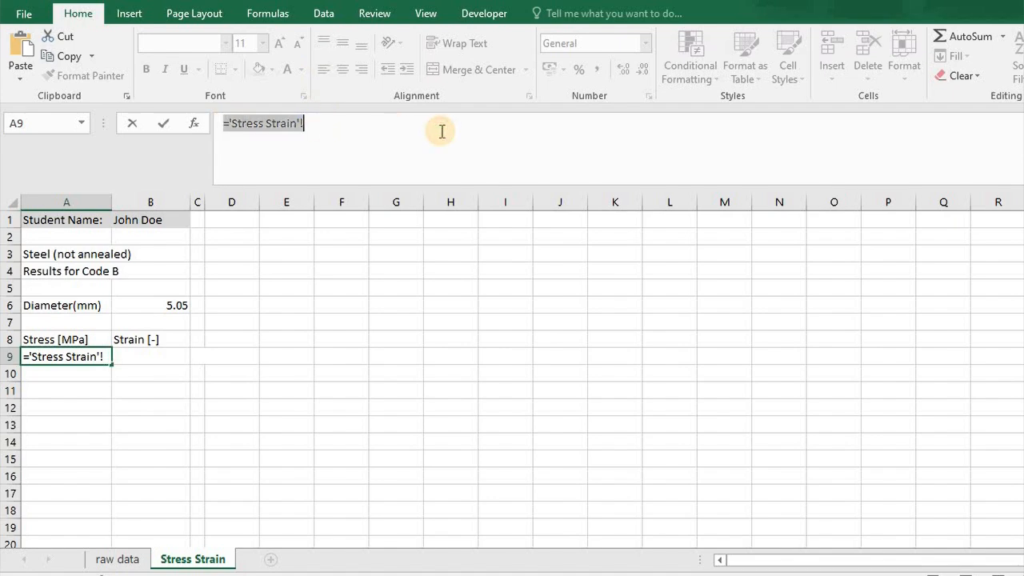
type("=")
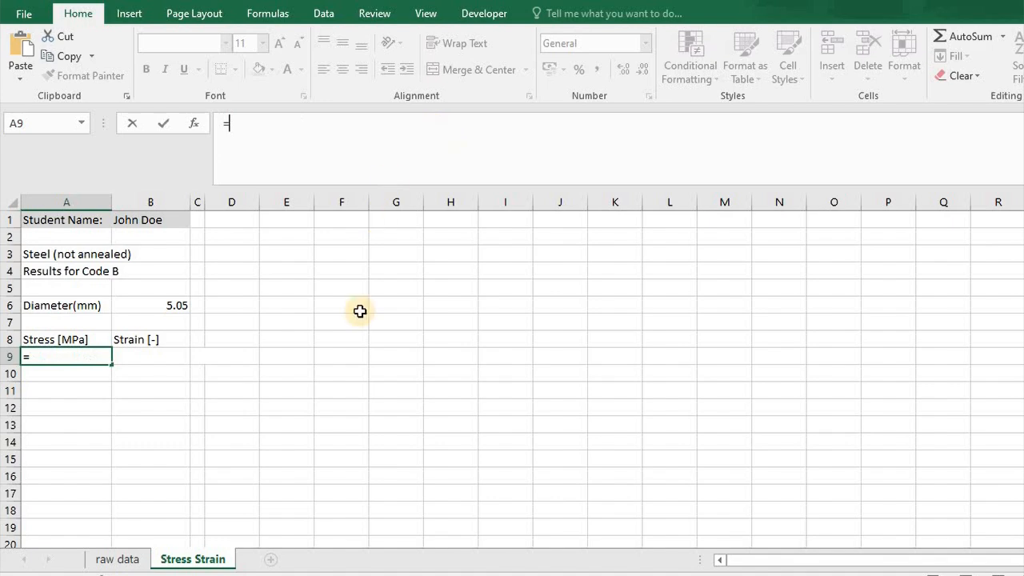
Reference the first non-annealed force value, cell B7 of the raw data sheet, in the A9 formula and divide it by pi().
left_click(118, 559)
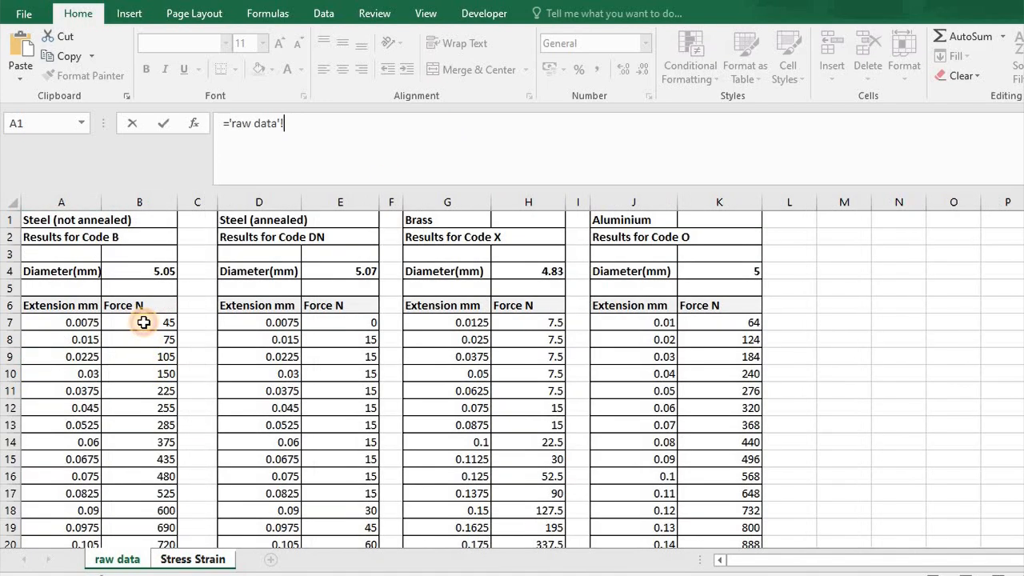
left_click(144, 322)
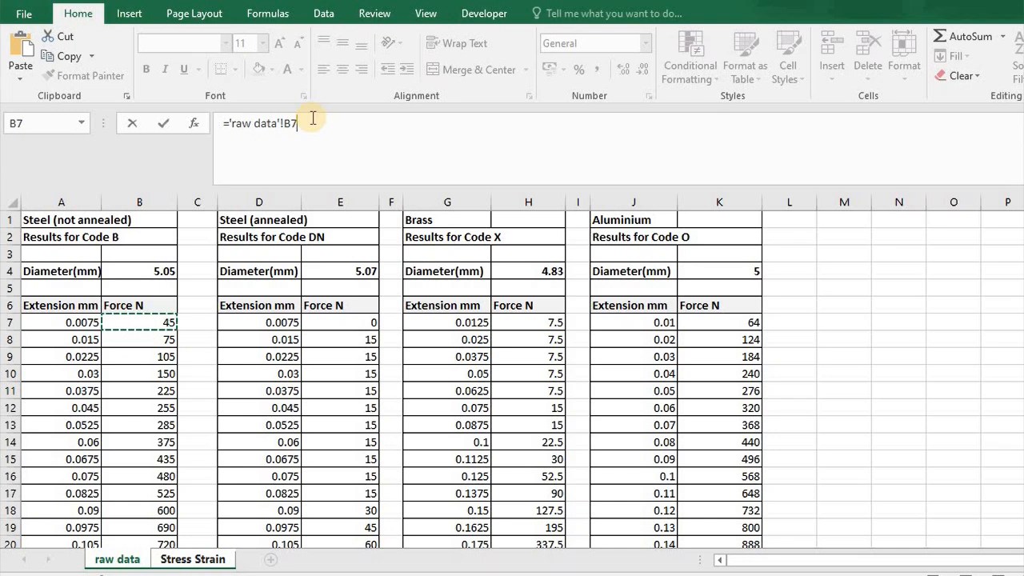
type("/")
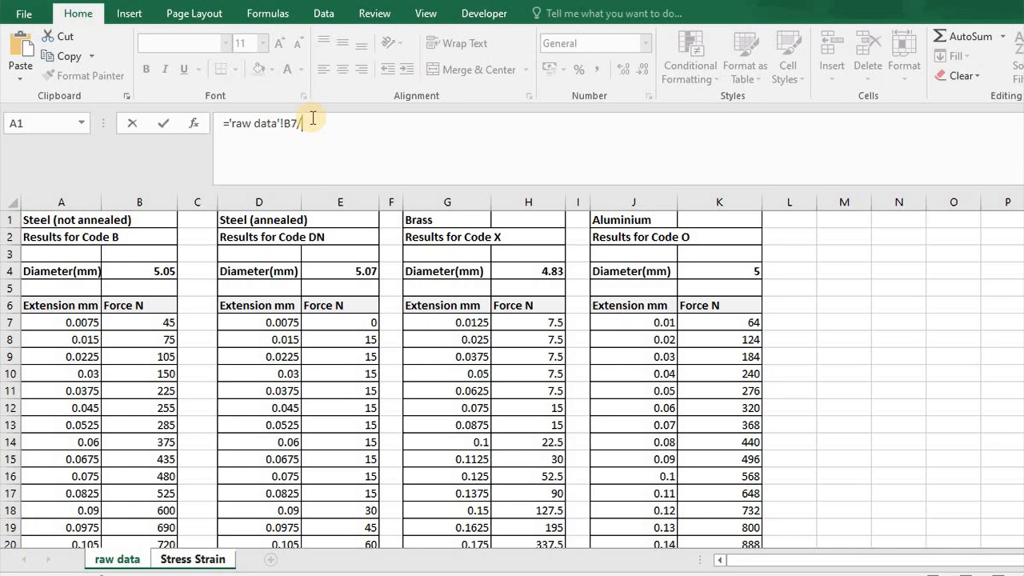
type("pi")
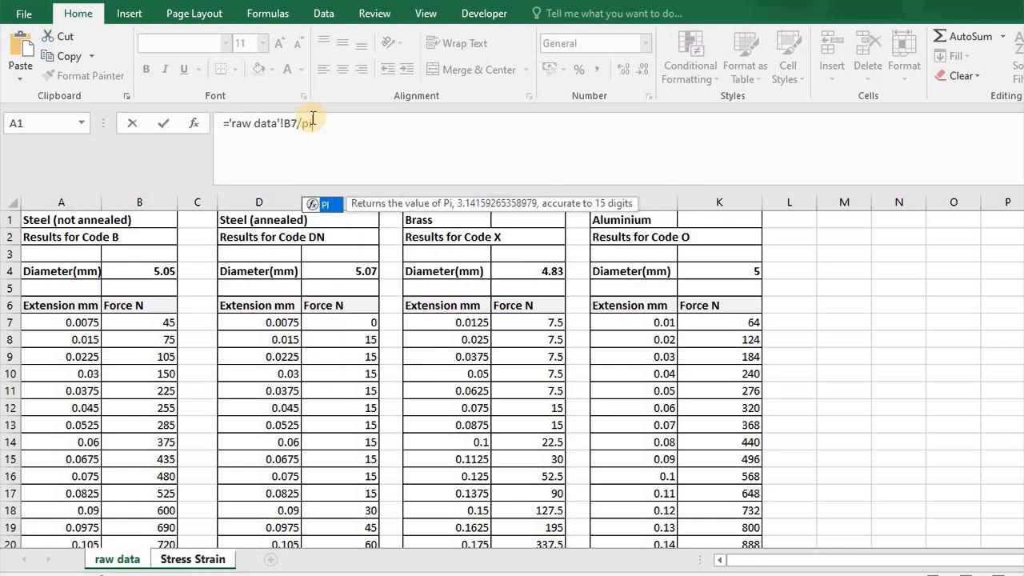
type("()")
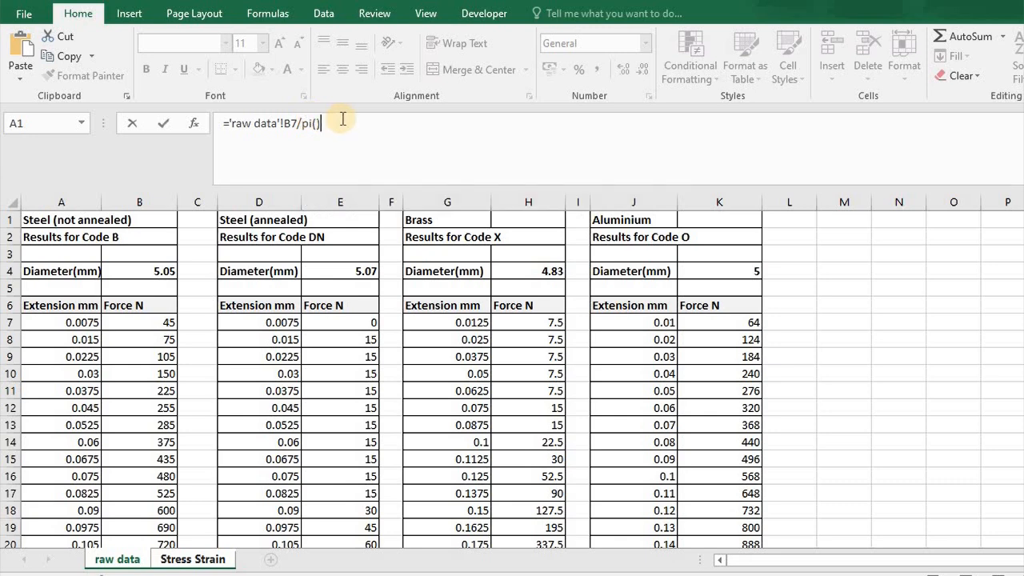
Extend the A9 formula's denominator to pi() multiplied by the diameter in raw data cell B4, enclosed in parentheses.
left_click(303, 123)
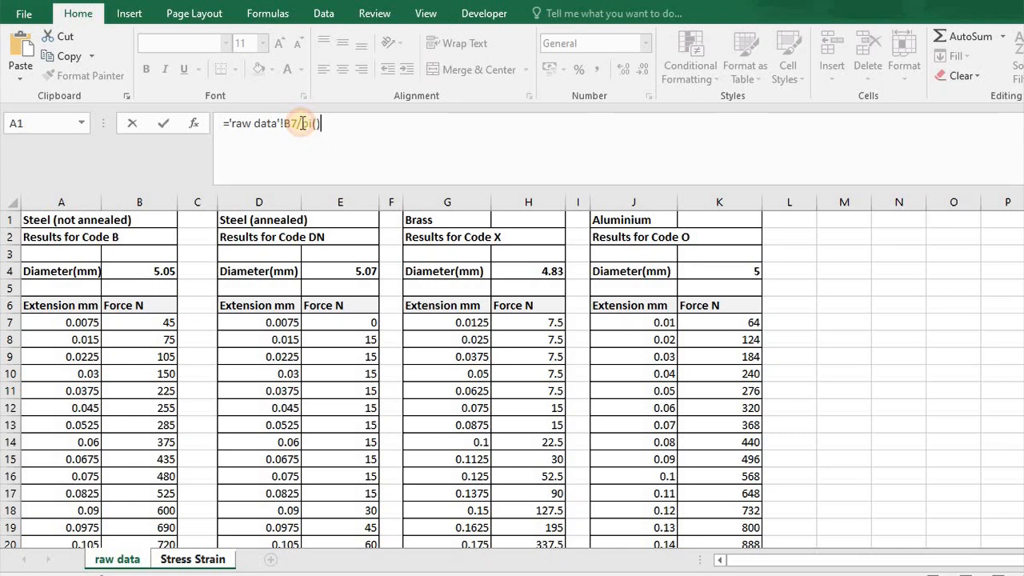
left_click(344, 120)
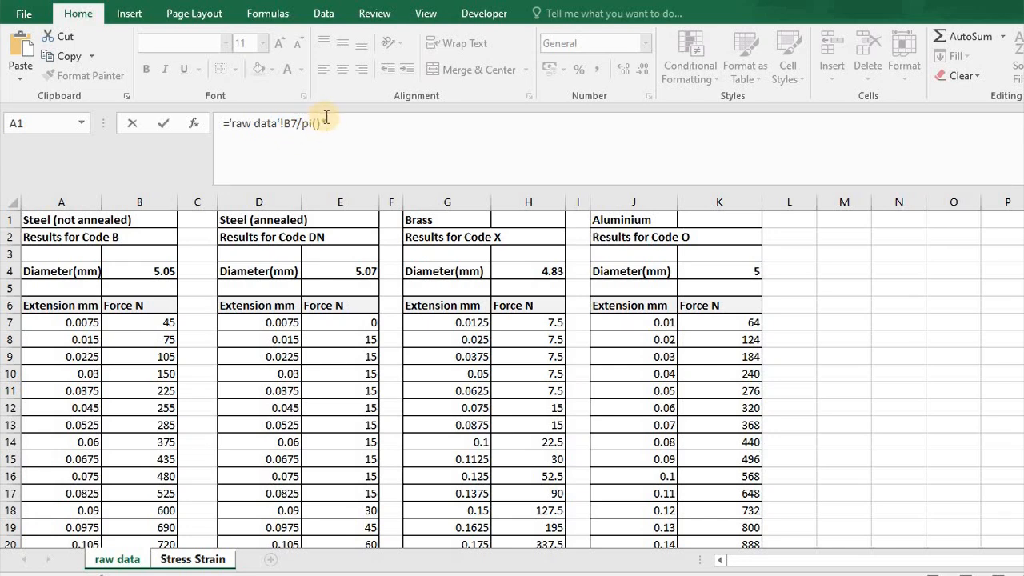
key("BackSpace")
type("*")
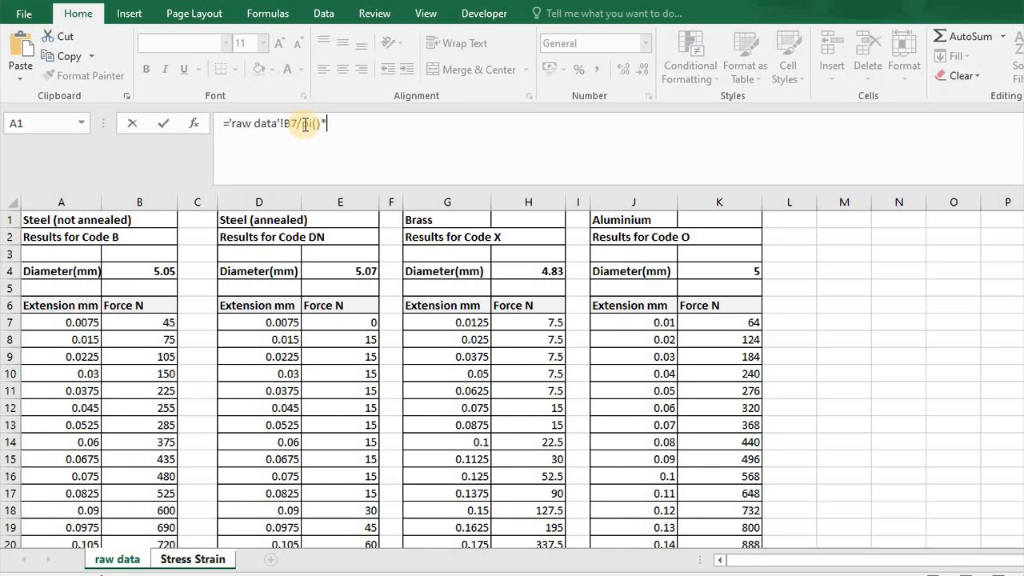
left_click(302, 123)
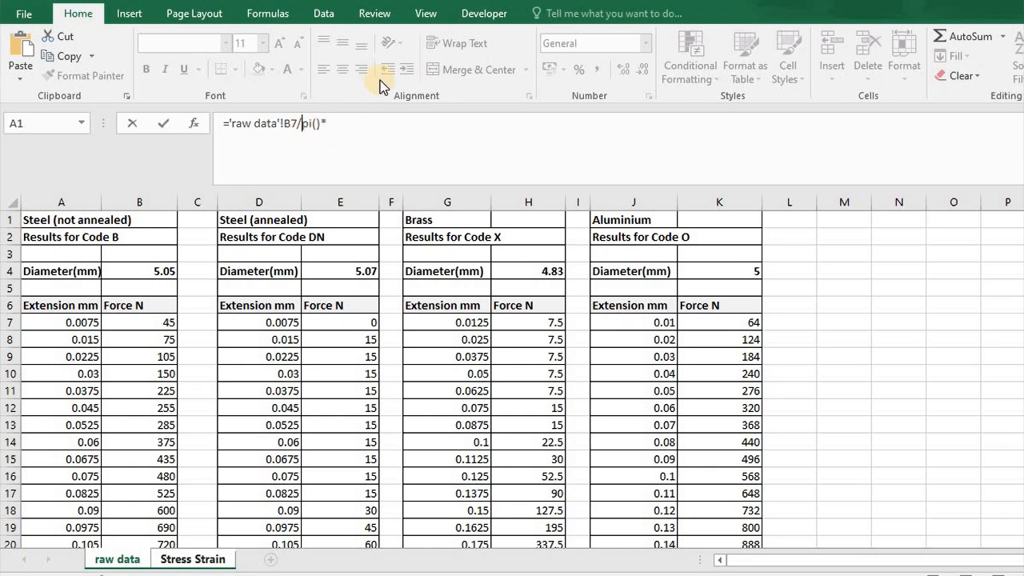
type("(")
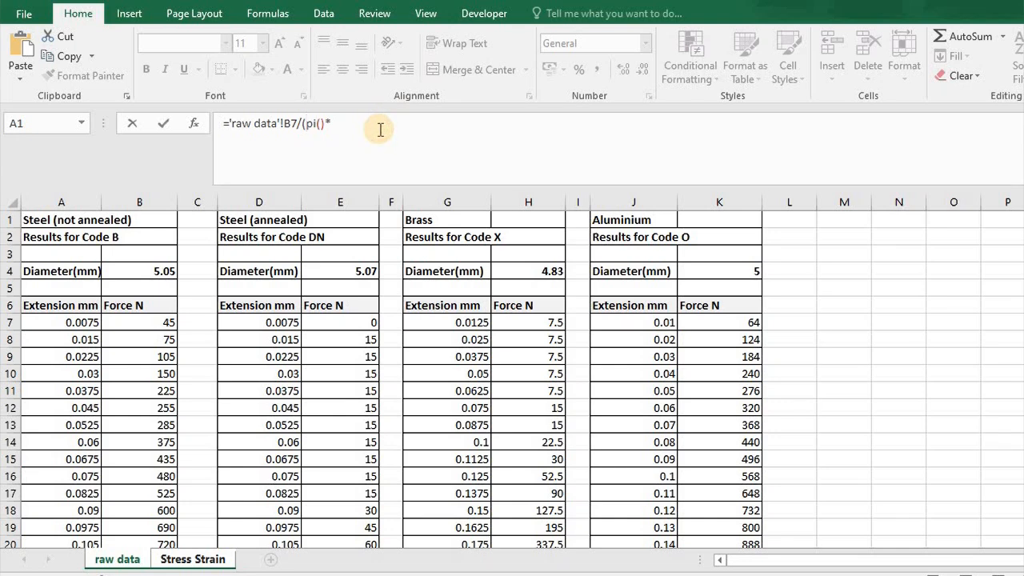
left_click(333, 127)
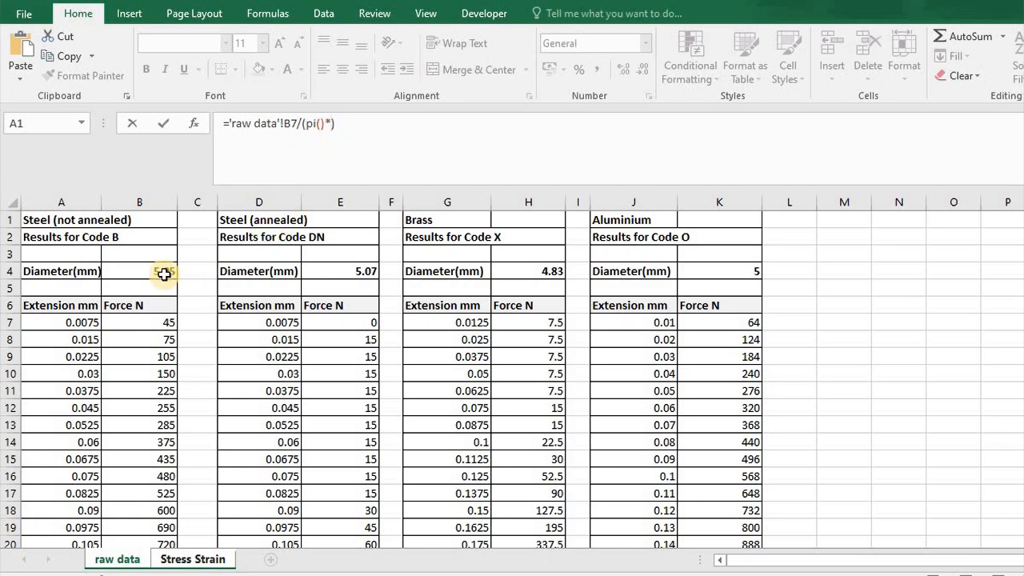
Put the B4 diameter reference in parentheses, square it and divide by 4 inside the stress formula's denominator.
left_click(330, 124)
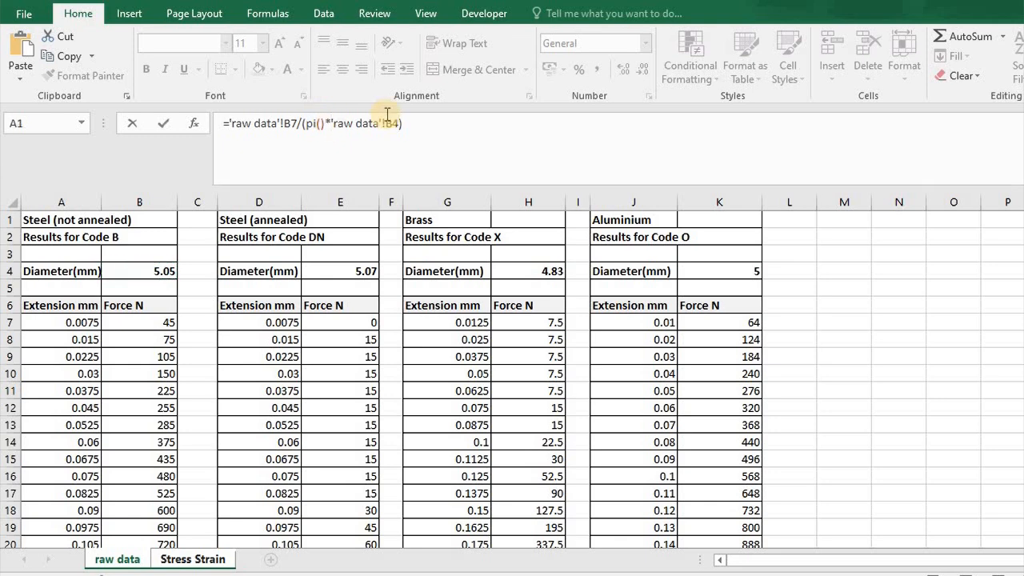
type("(")
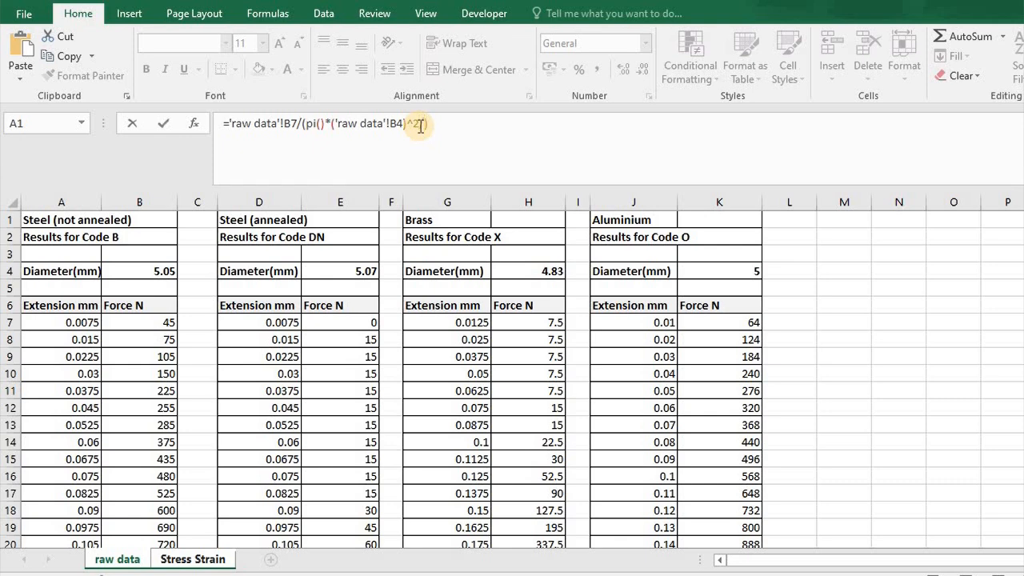
left_click(421, 125)
type("/4")
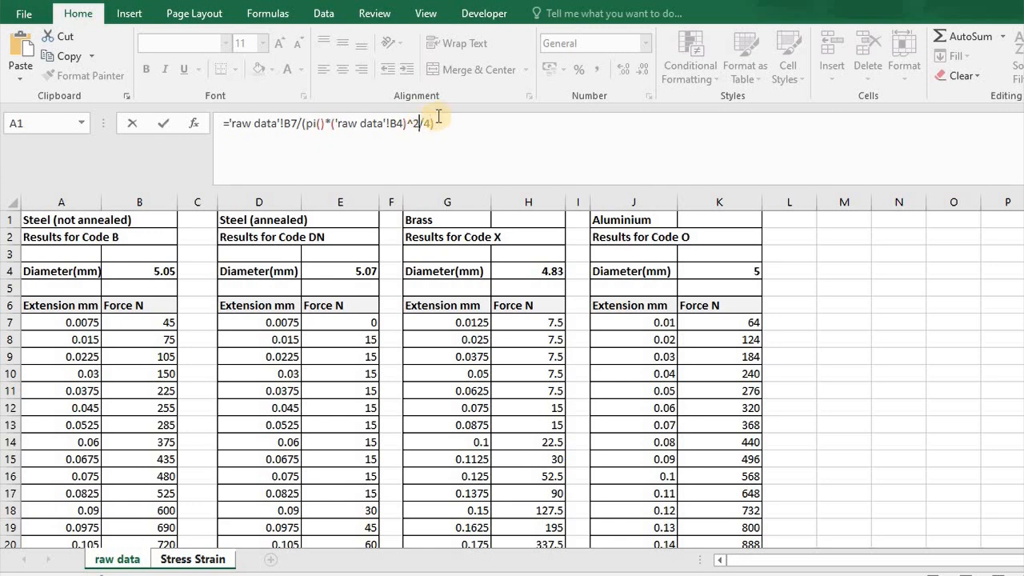
type(")")
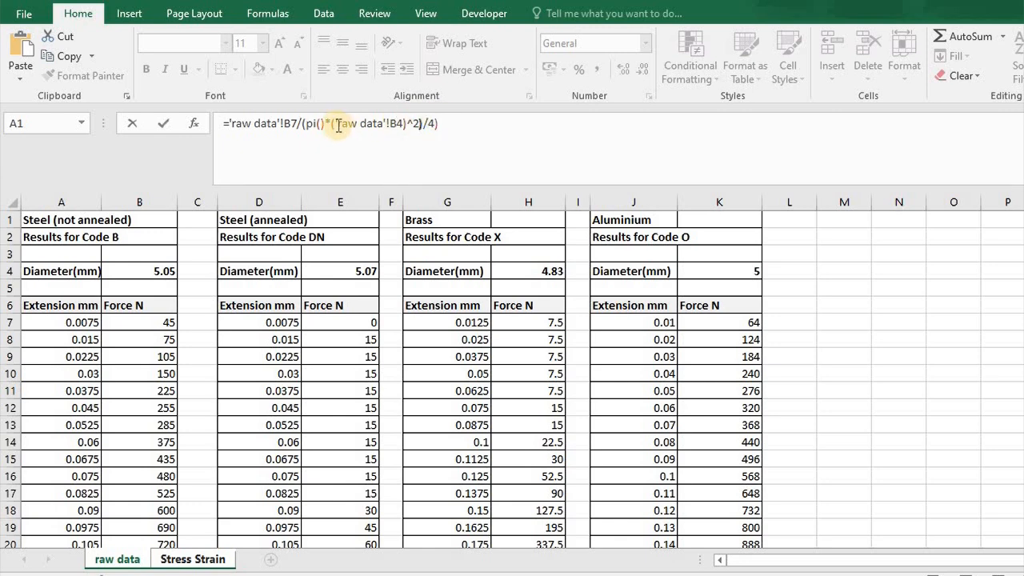
Group the pi-times-diameter-squared product in its own parentheses, enter ='raw data'!B7/((PI()*('raw data'!B4)^2)/4) and check the formula in A9.
left_click(306, 124)
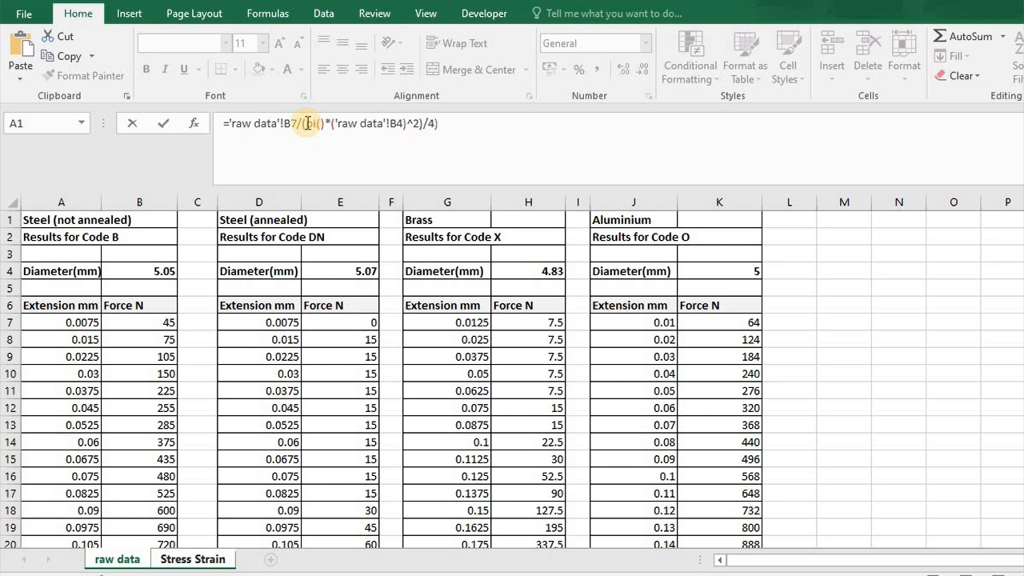
type("(")
left_click(468, 126)
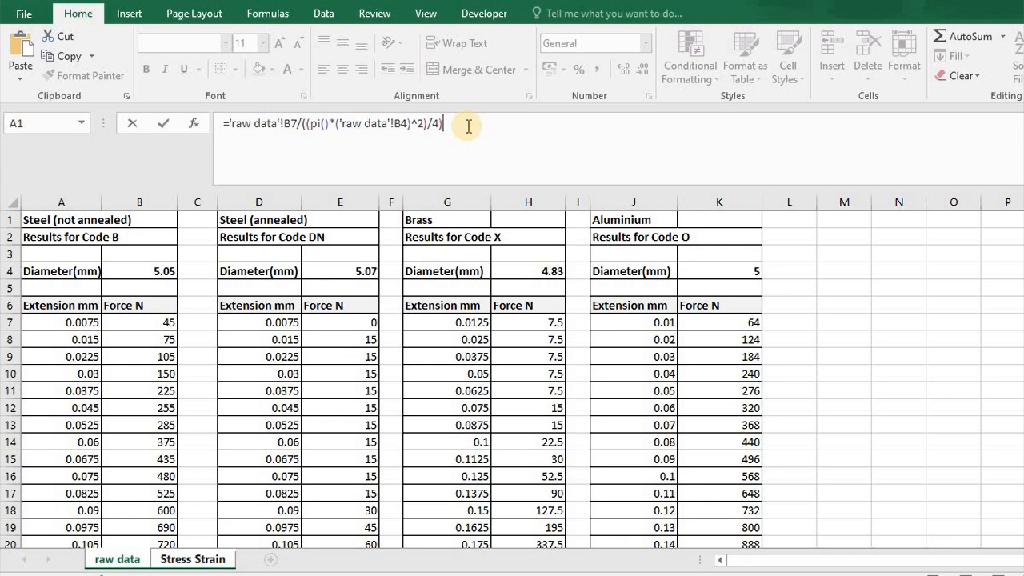
key("Return")
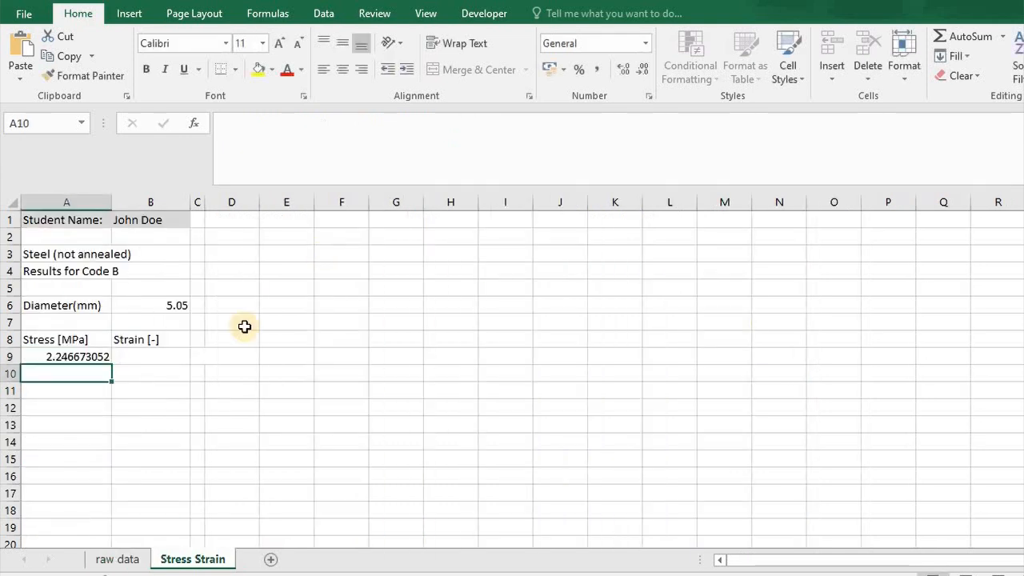
left_click(71, 354)
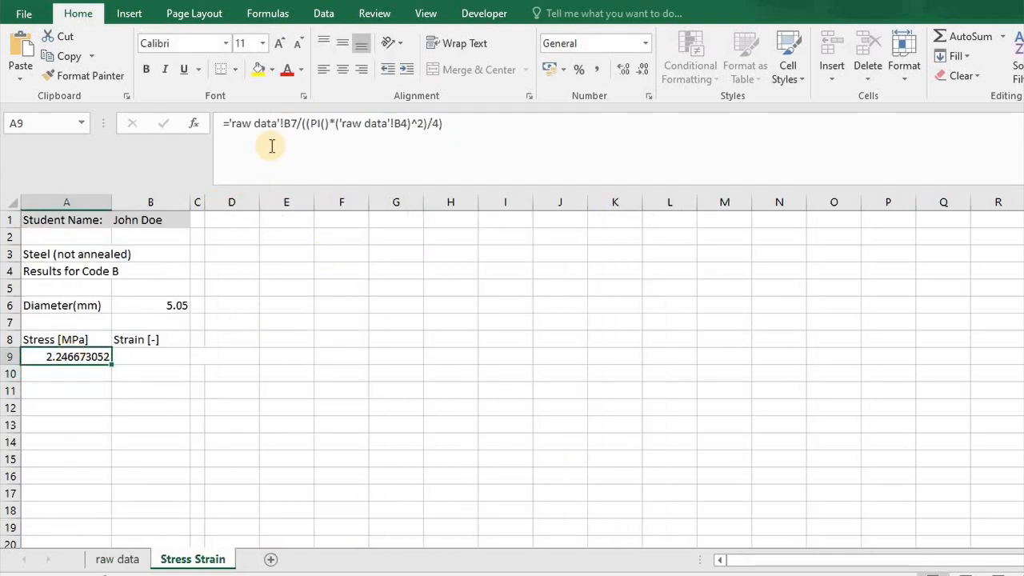
Enter the strain in cell B9 as the first non-annealed extension, raw data cell A7, divided by 1.
left_click(152, 355)
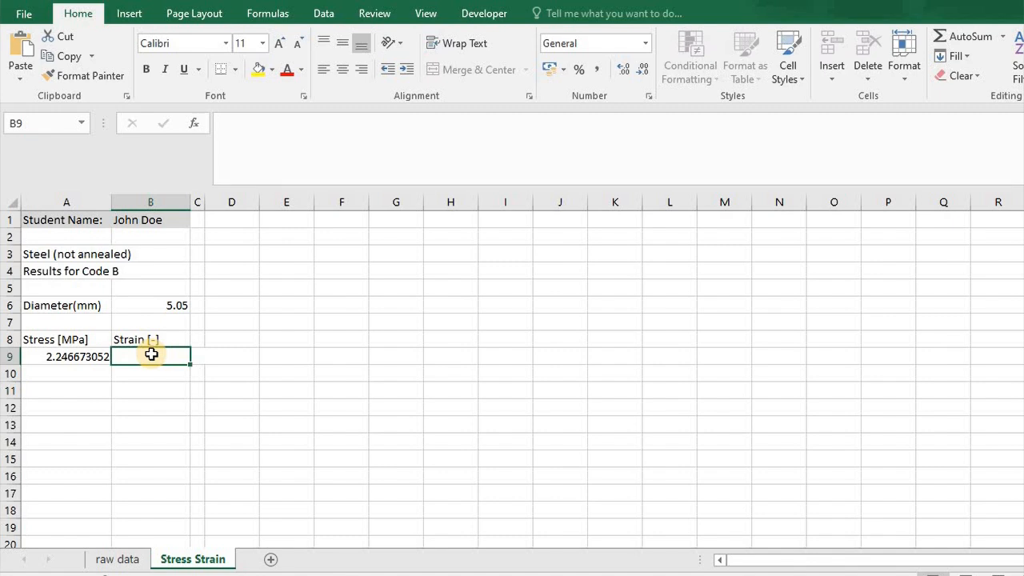
left_click(136, 560)
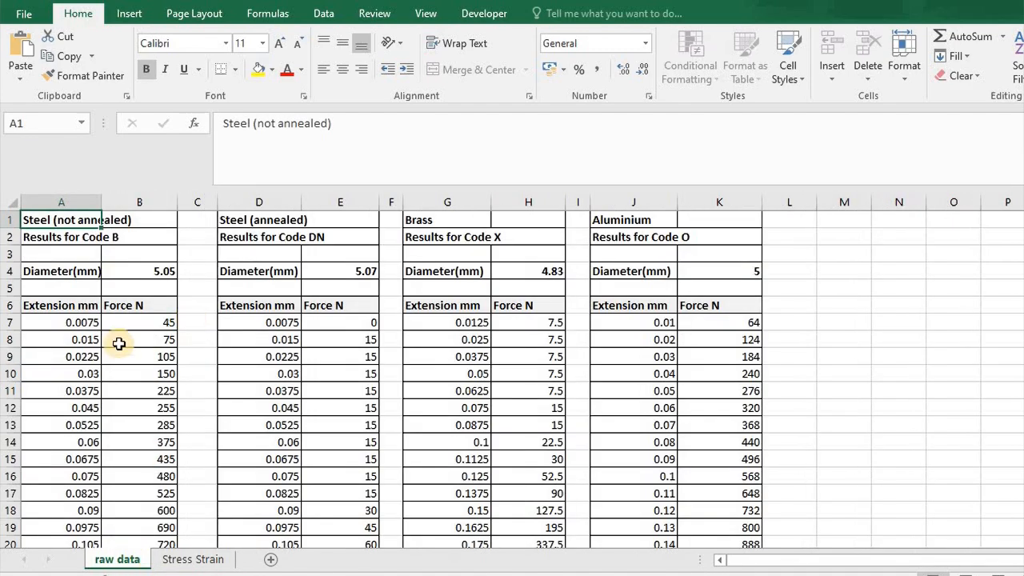
left_click(61, 322)
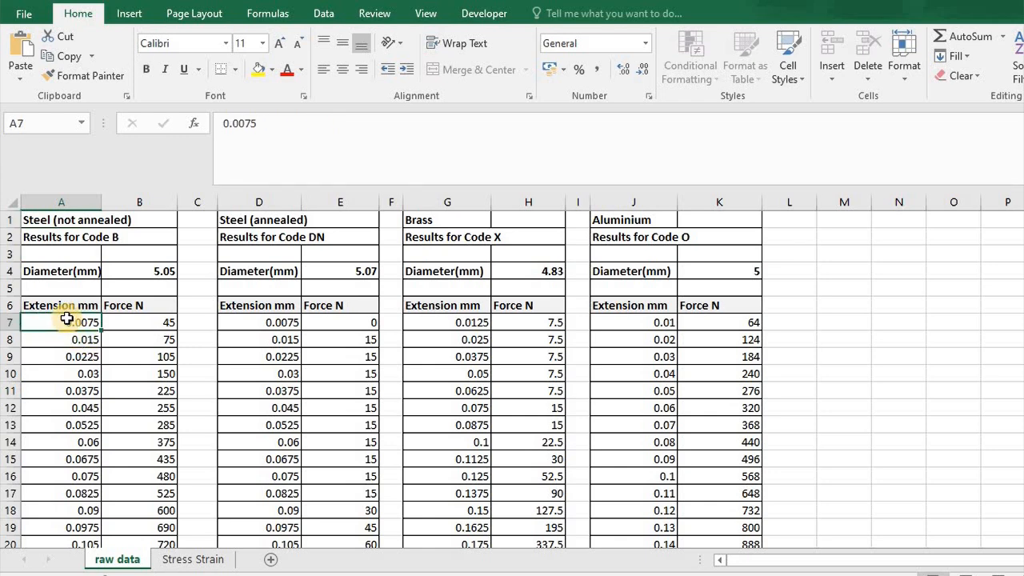
left_click(173, 559)
left_click(310, 139)
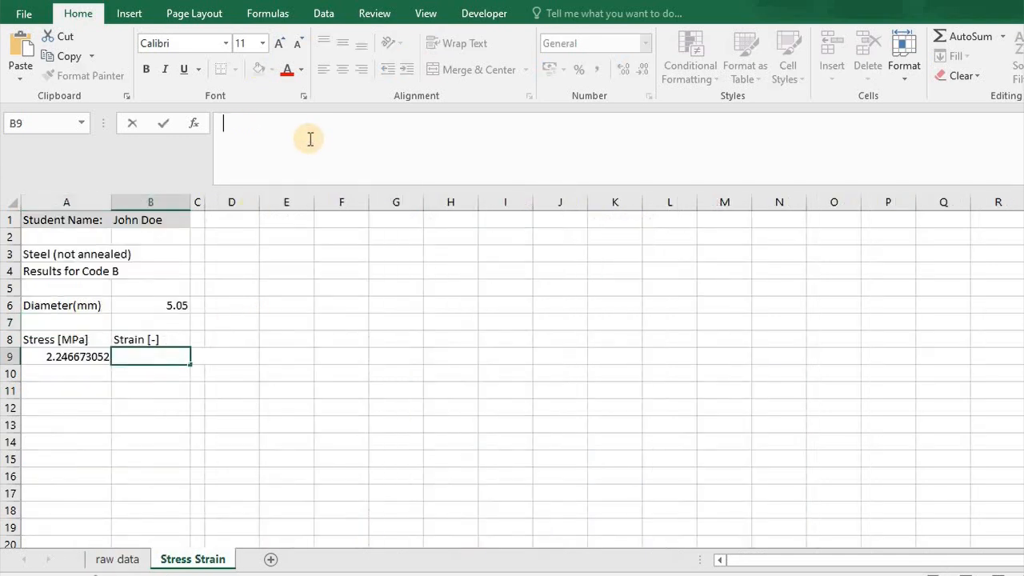
type("=")
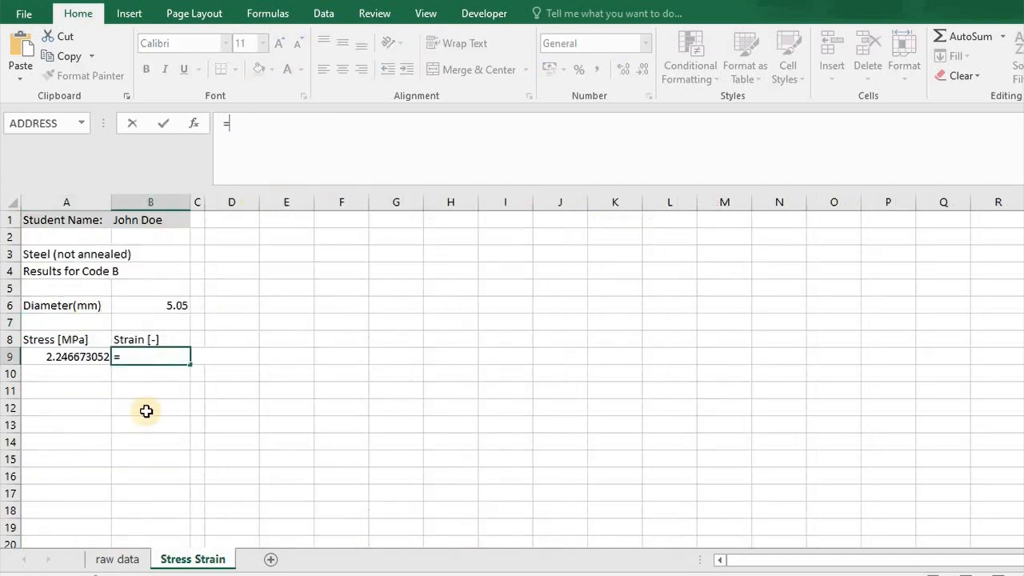
left_click(118, 560)
left_click(86, 334)
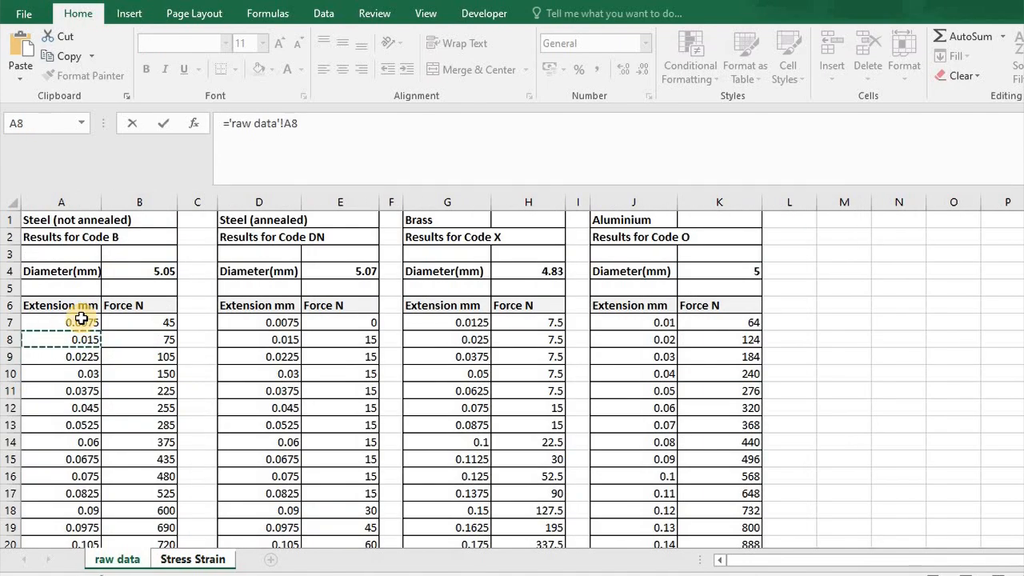
left_click(81, 320)
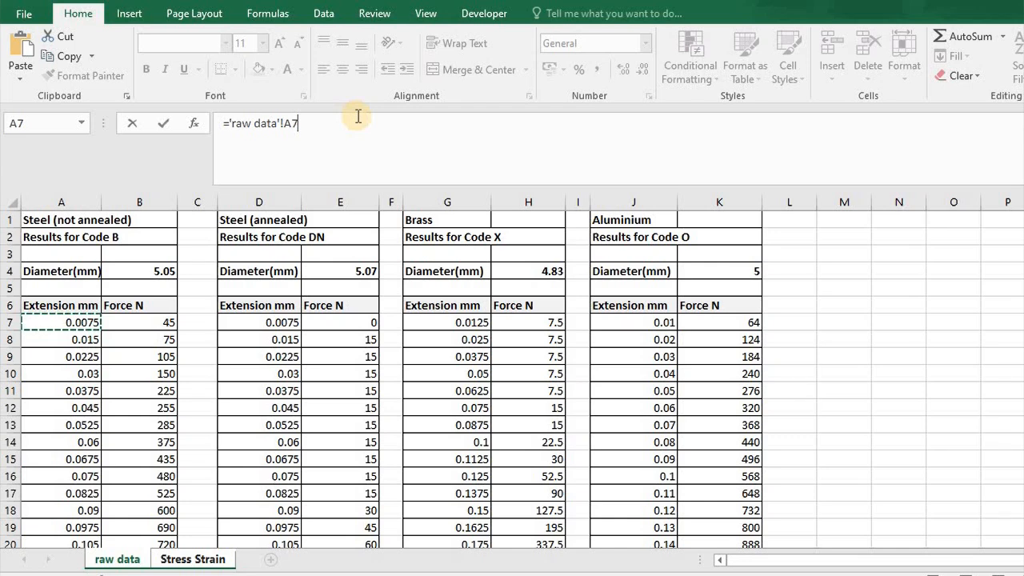
type("/1")
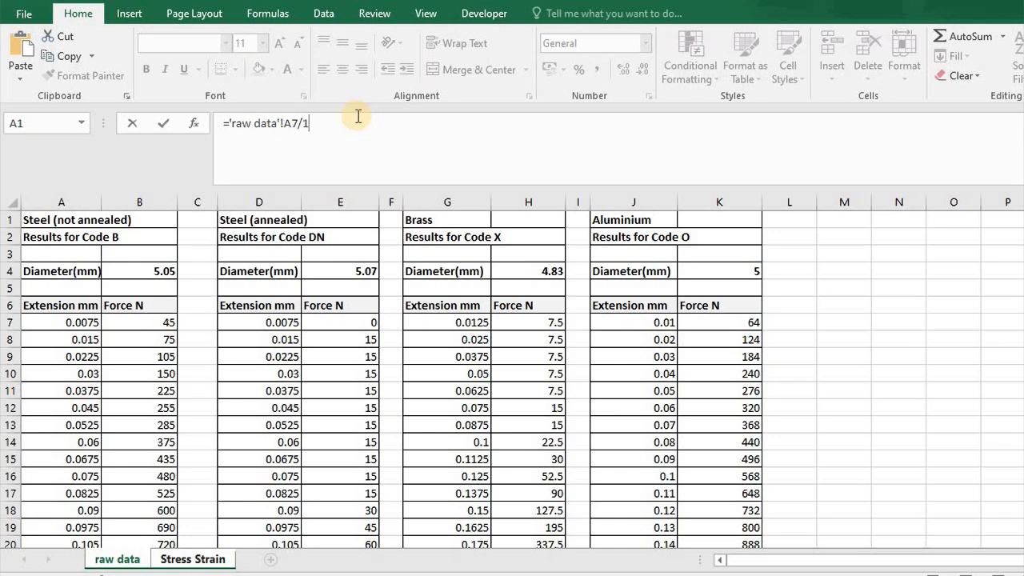
key("Return")
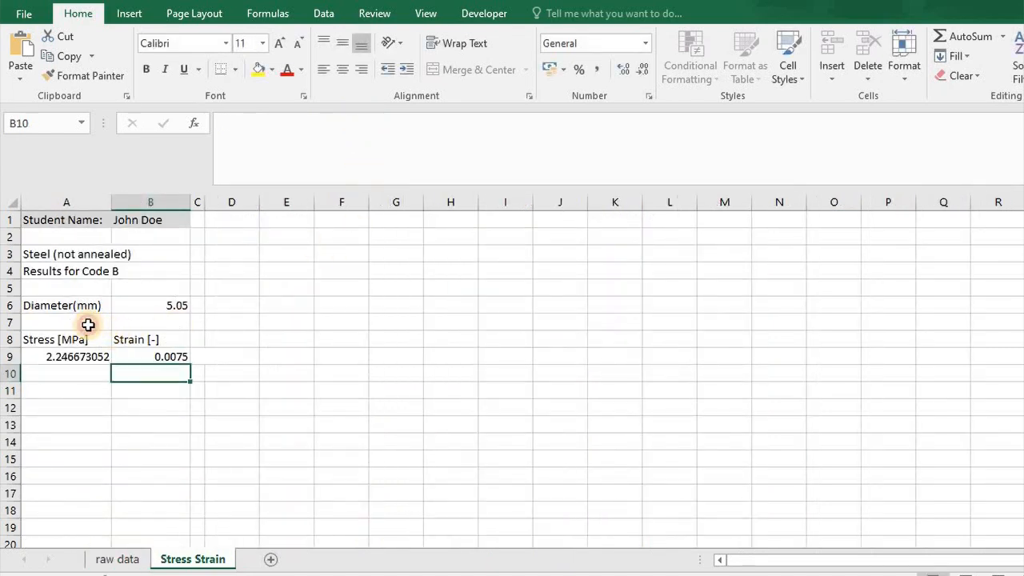
left_click(88, 324)
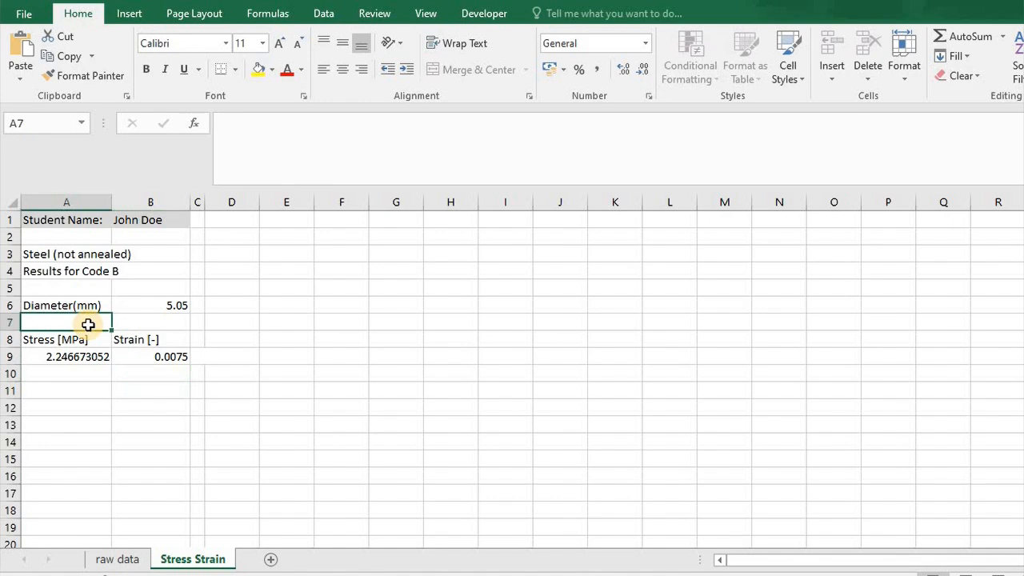
Label cell A7 on the Stress Strain sheet "Length (mm)".
type("Length")
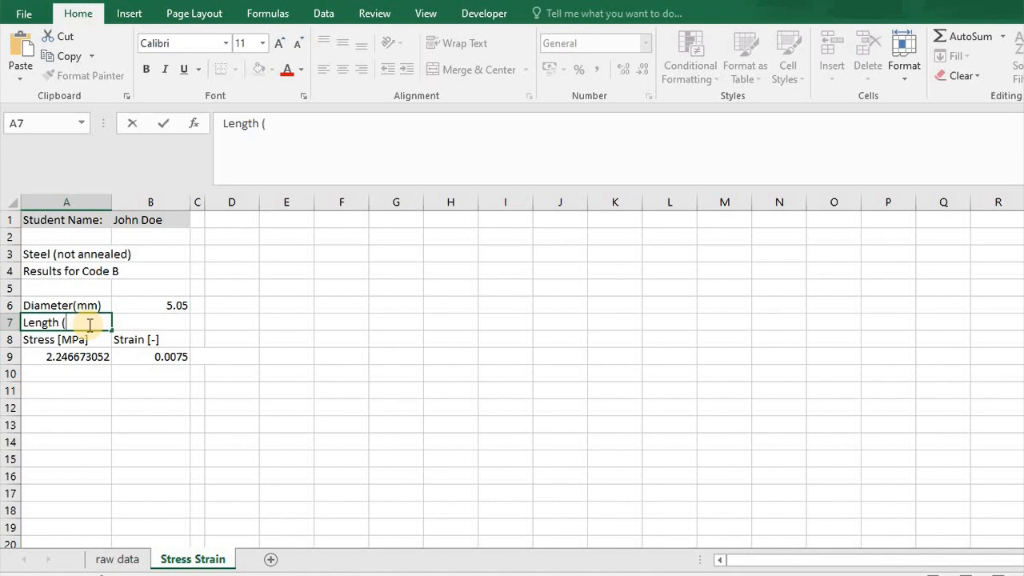
type(" (mm")
key("Return")
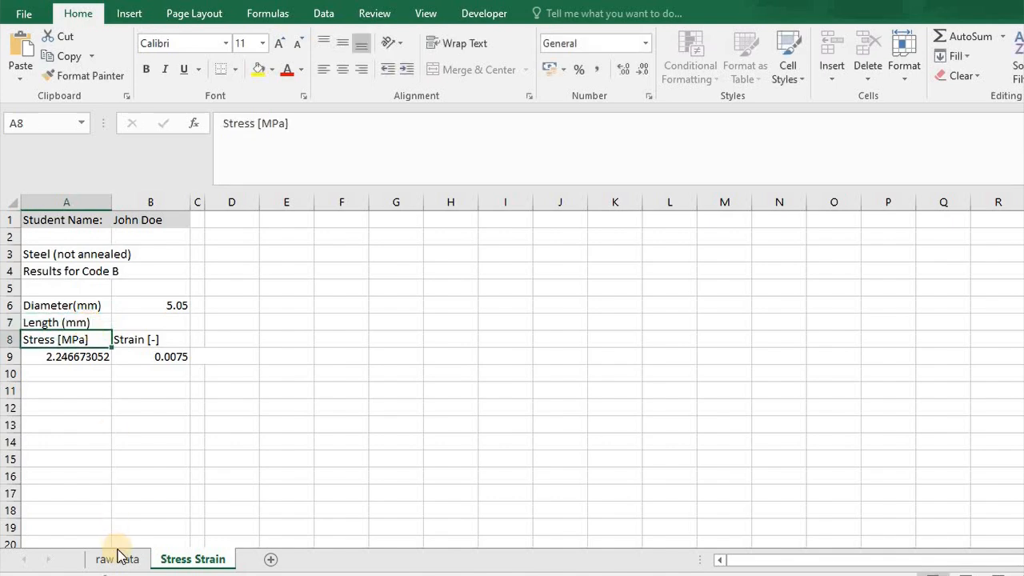
Check the raw data sheet's extension column, and enter 25 as the length in B7 of the Stress Strain sheet.
left_click(117, 558)
left_click(72, 390)
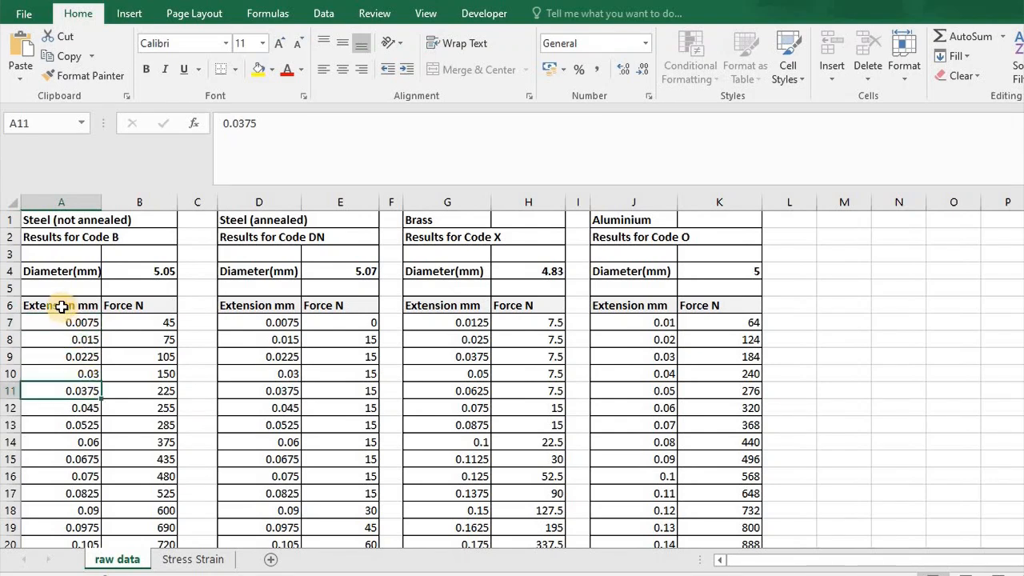
left_click(210, 560)
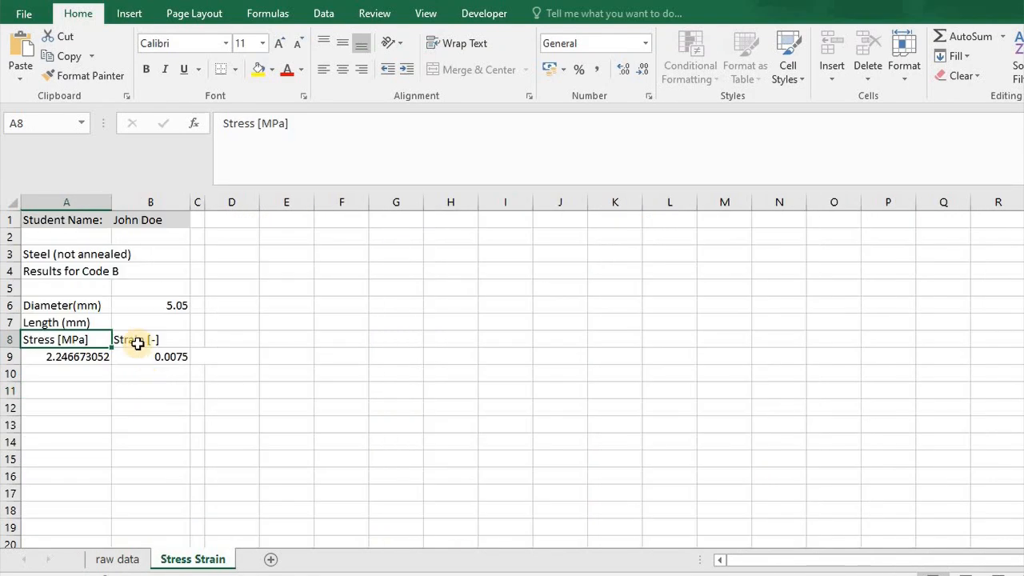
left_click(171, 322)
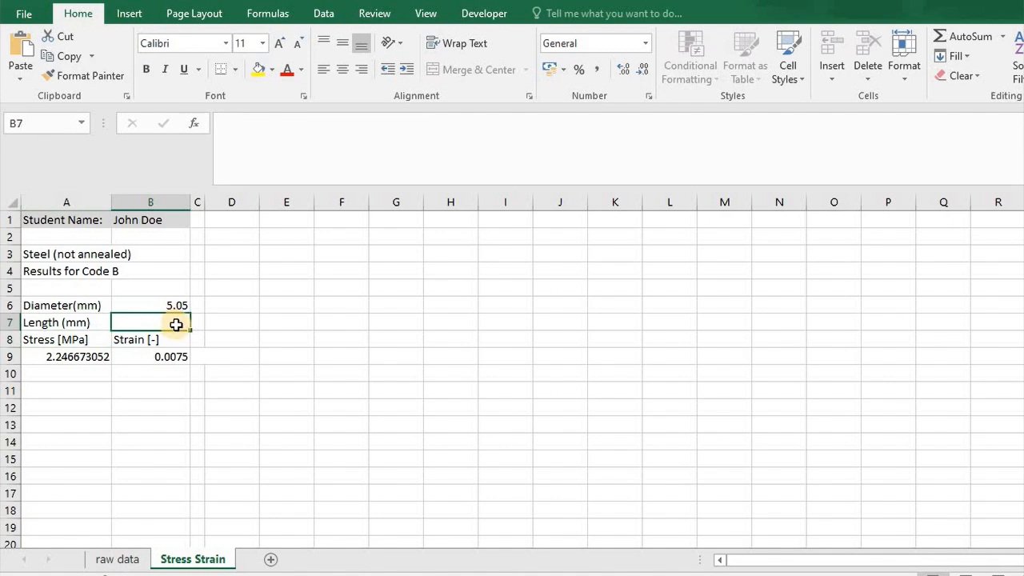
type("25")
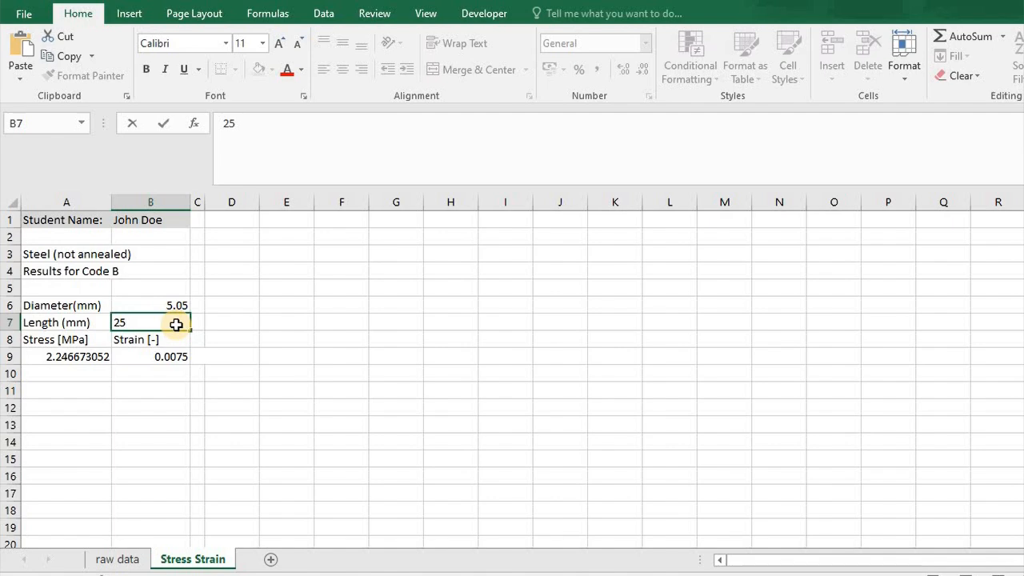
key("Return")
Change the strain formula in B9 to divide raw data cell A7 by the length in B7 instead of 1.
left_click(158, 361)
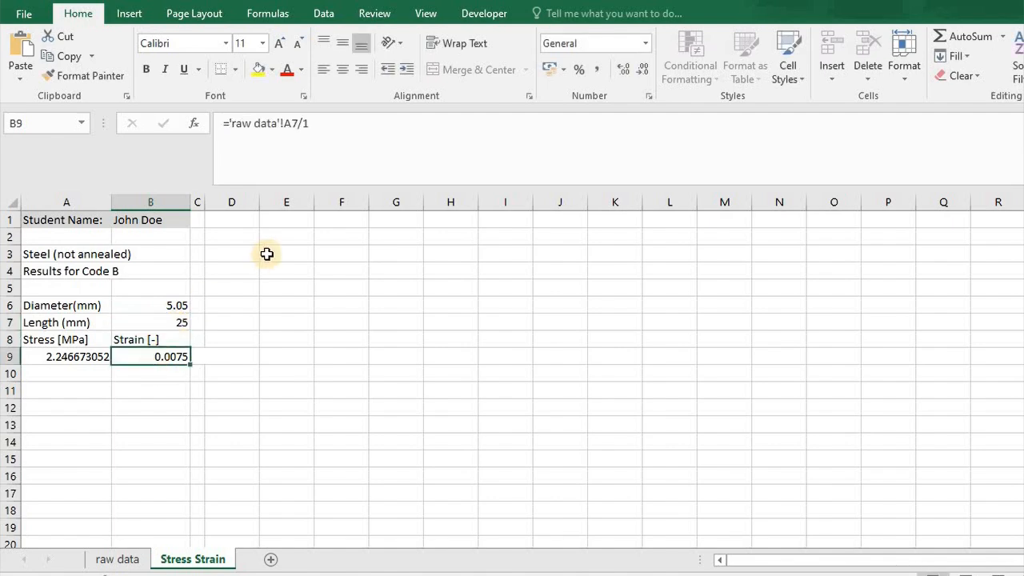
left_click(319, 122)
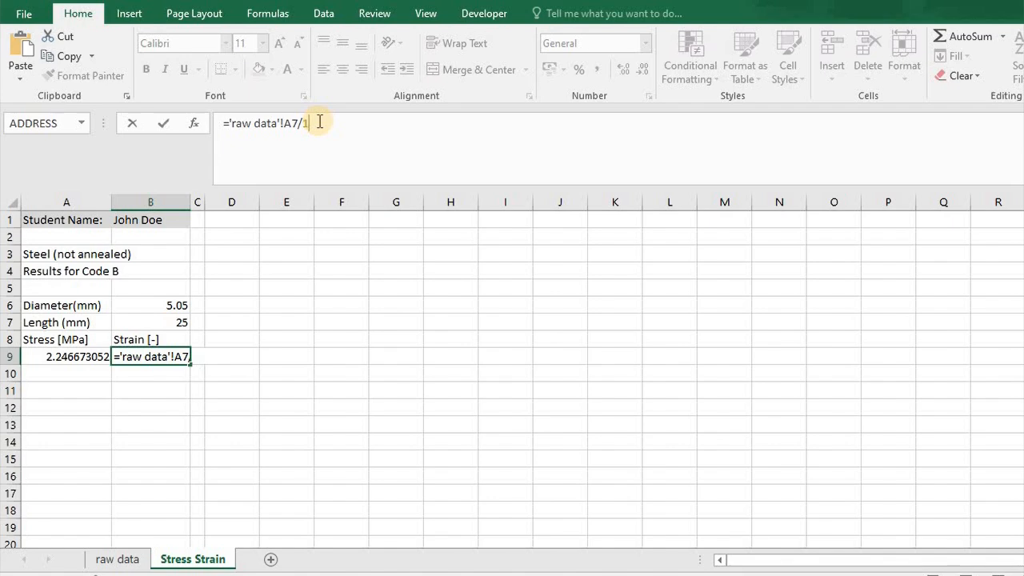
key("BackSpace")
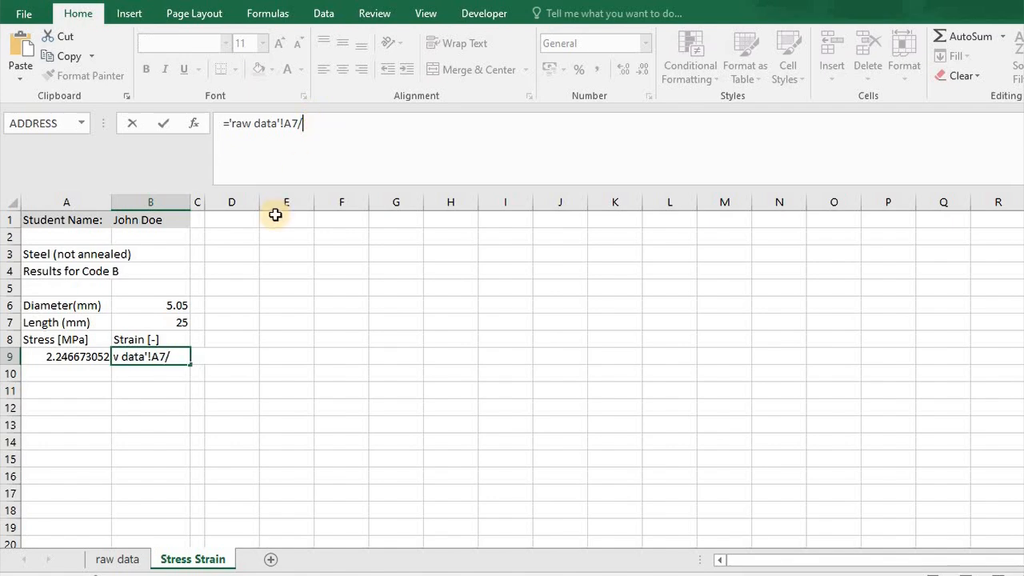
left_click(161, 322)
key("Return")
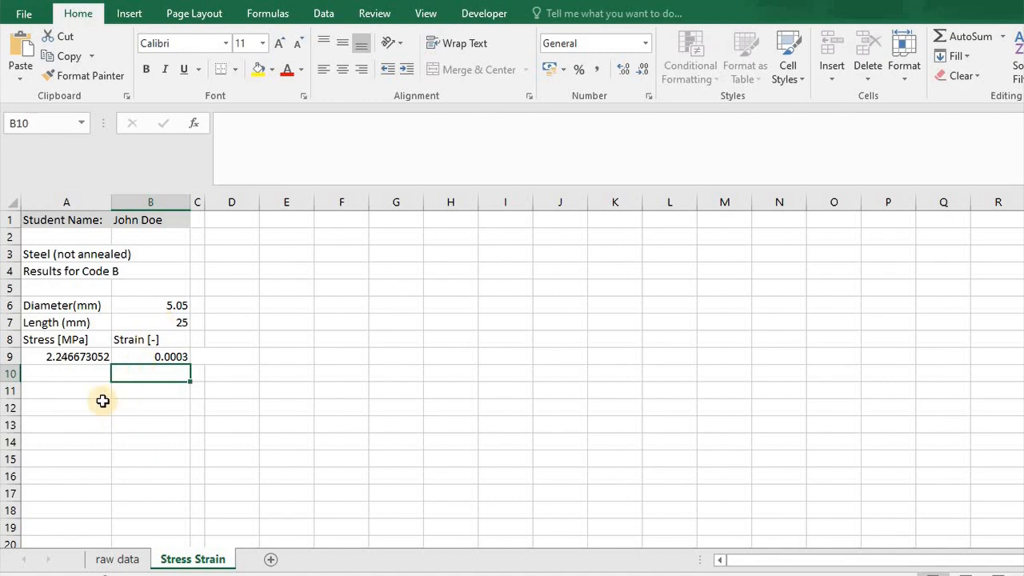
Examine how far down the non-annealed steel's extension and force data run on the raw data sheet.
left_click(106, 559)
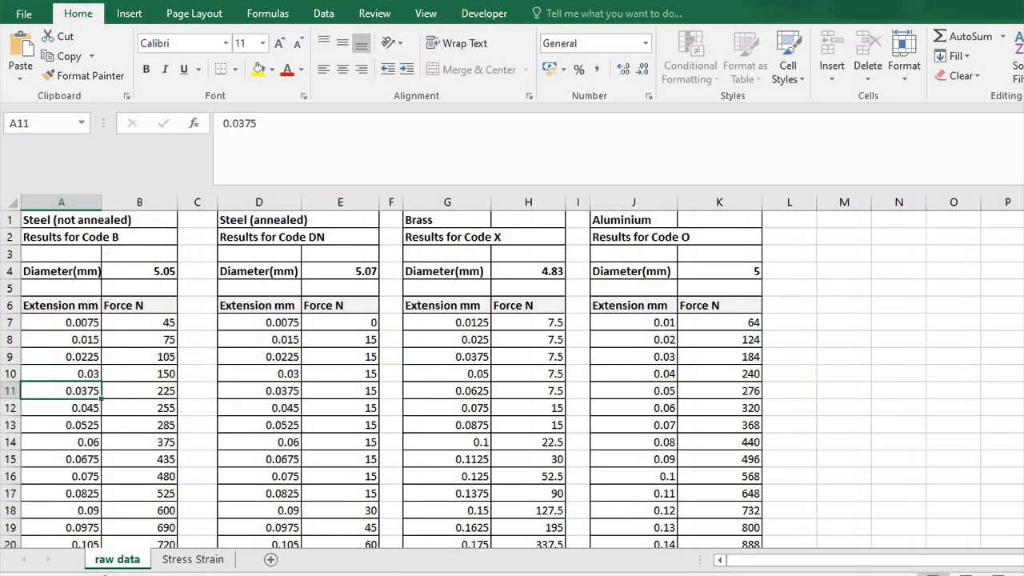
scroll(512, 388, "down", 20)
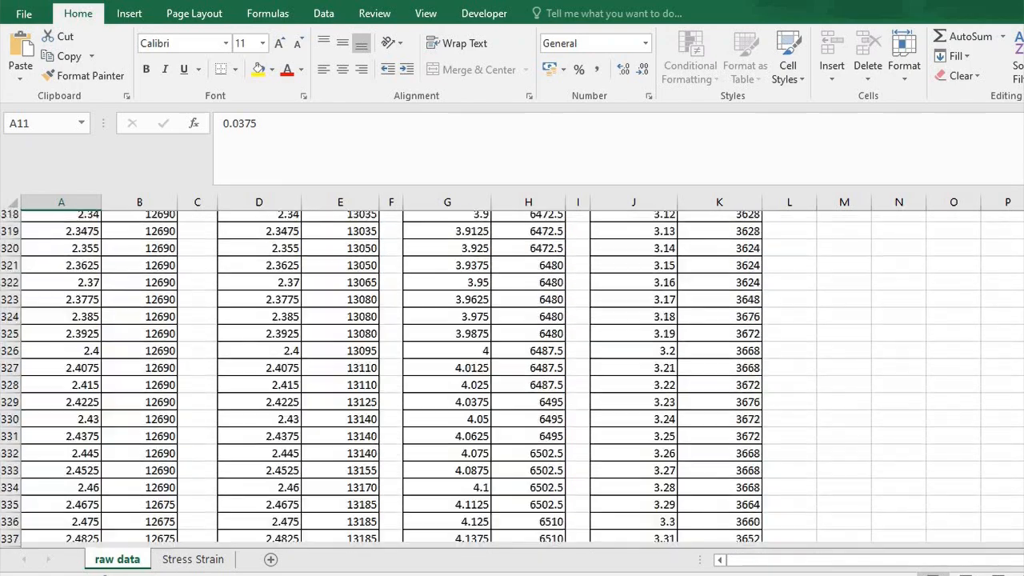
scroll(512, 380, "up", 20)
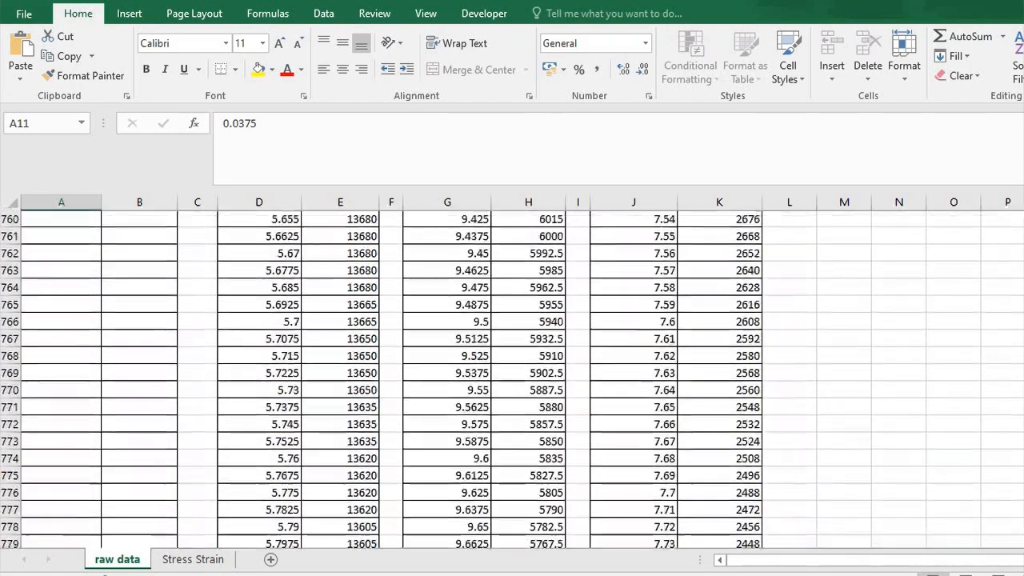
scroll(512, 380, "down", 3)
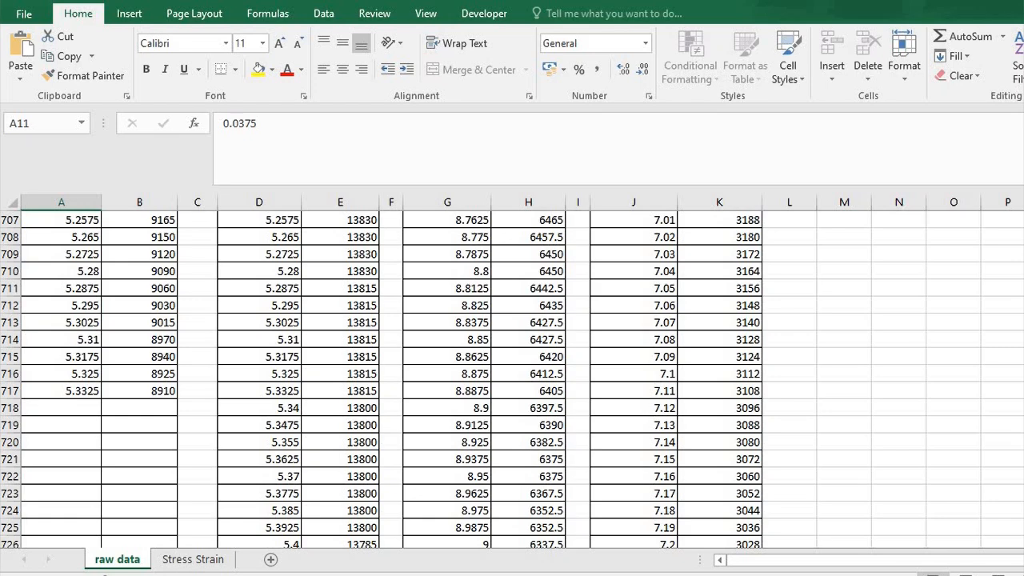
scroll(512, 380, "up", 20)
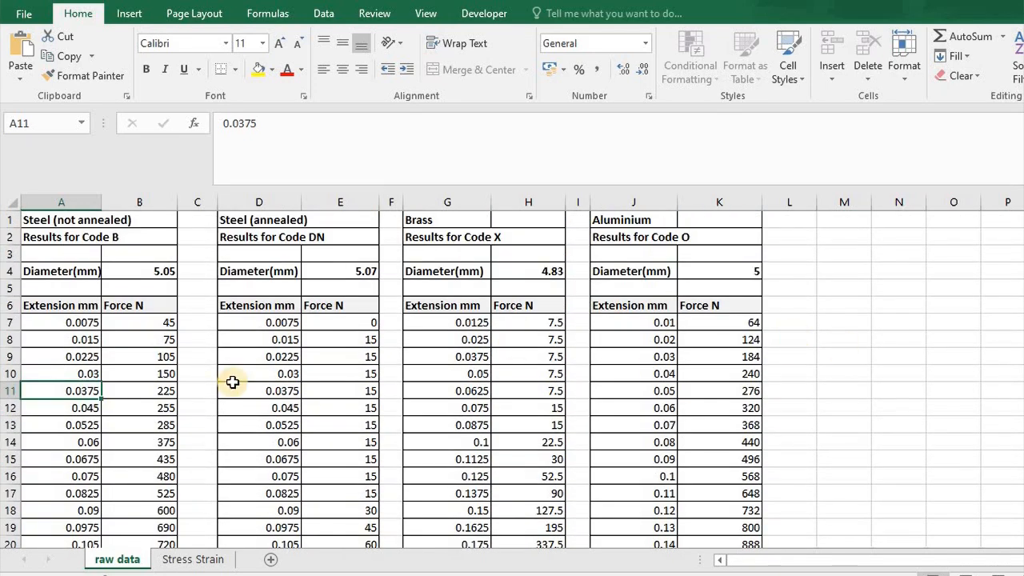
Fill the stress formula from A9 down to A10 on the Stress Strain sheet and compare the two cells' formulas.
left_click(196, 559)
left_click(91, 355)
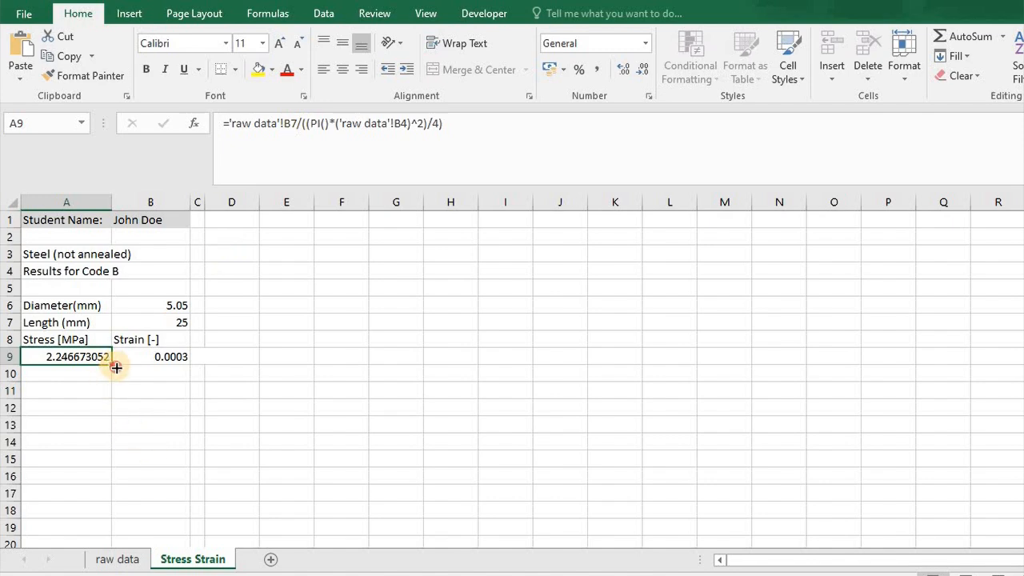
left_click_drag(114, 368, 114, 382)
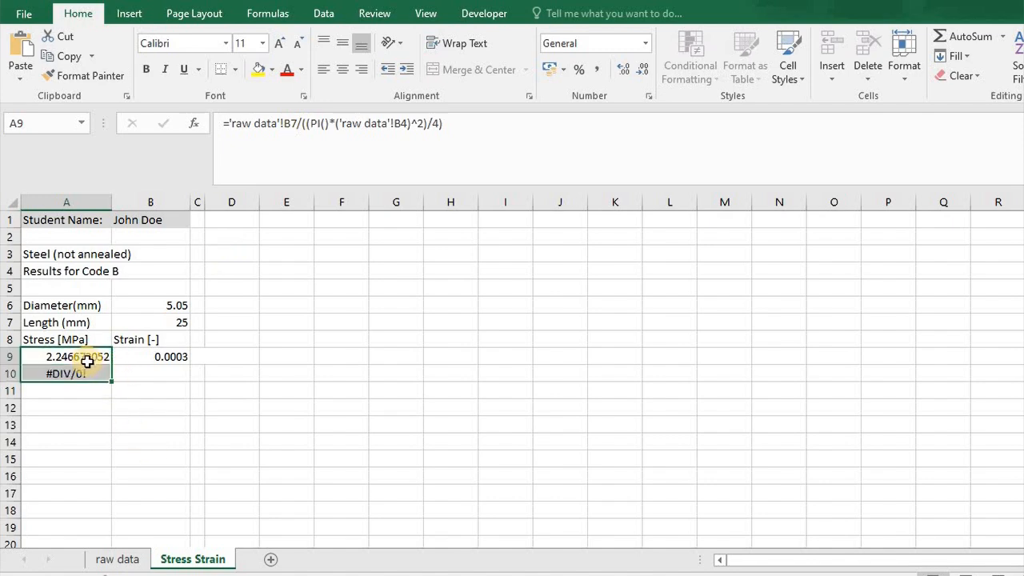
left_click(87, 357)
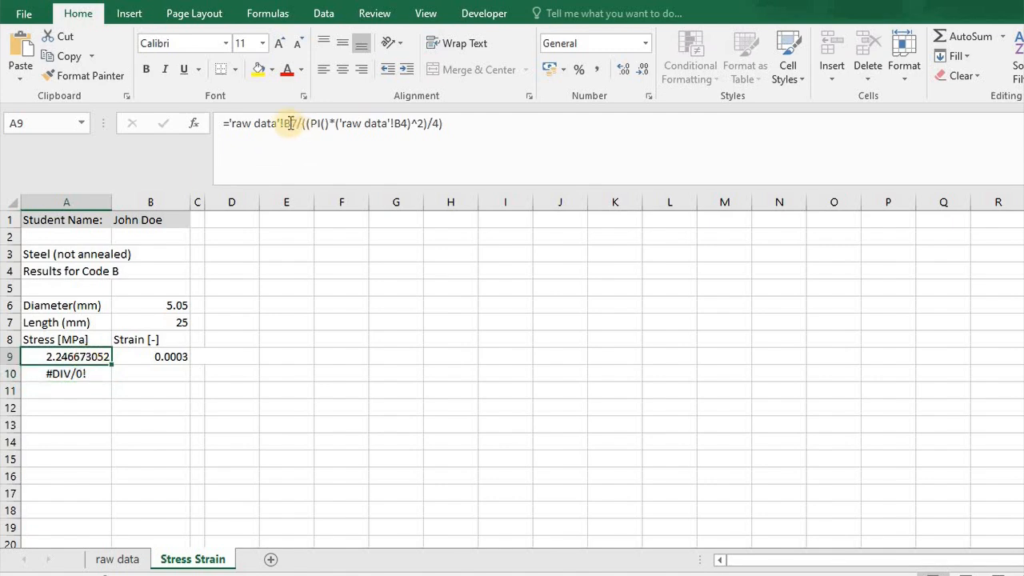
left_click(86, 371)
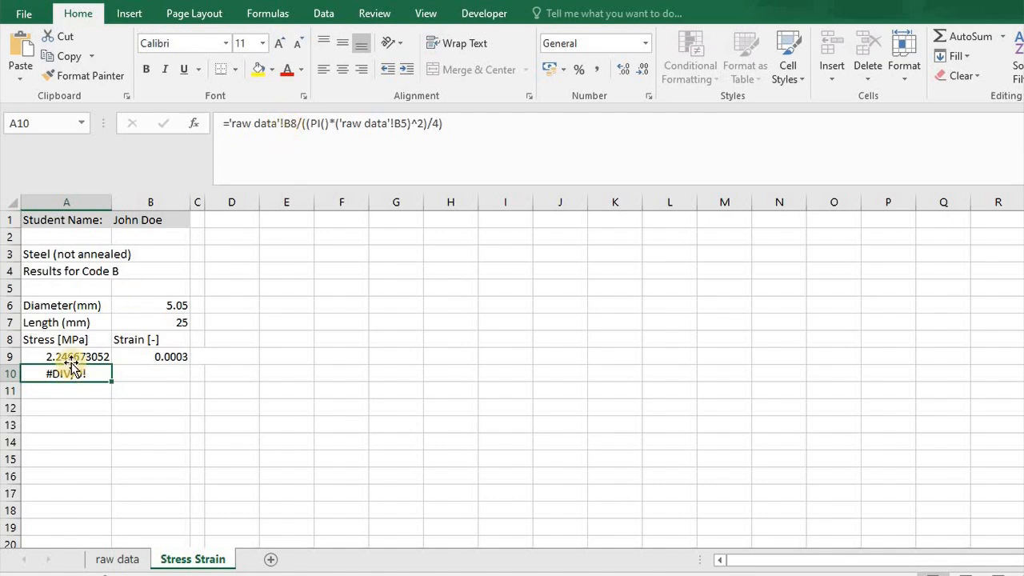
Compare the references in the A10 stress formula with the diameter cell B4 and cell B5 on the raw data sheet.
left_click(118, 560)
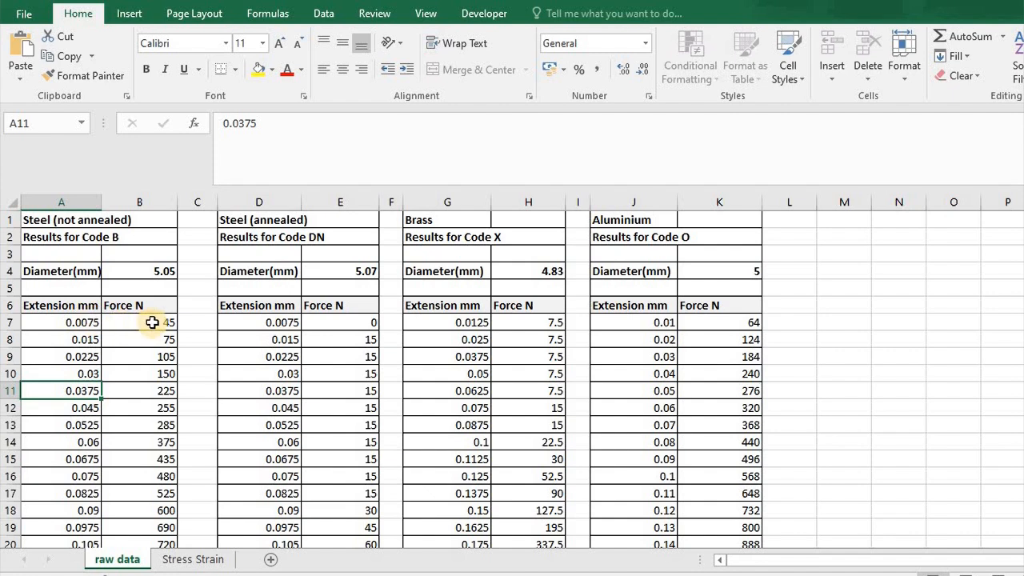
left_click(202, 560)
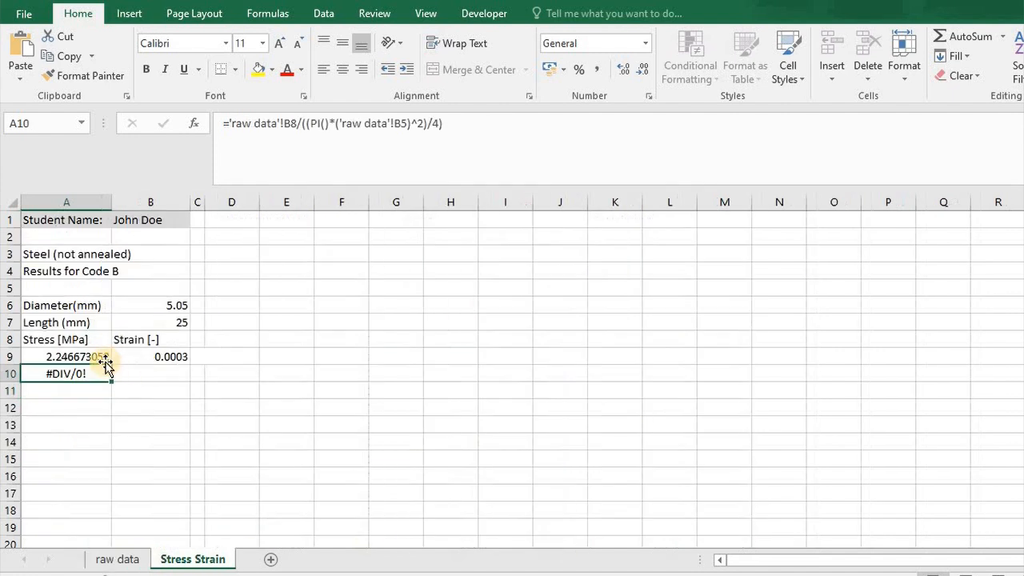
left_click(303, 124)
type("(")
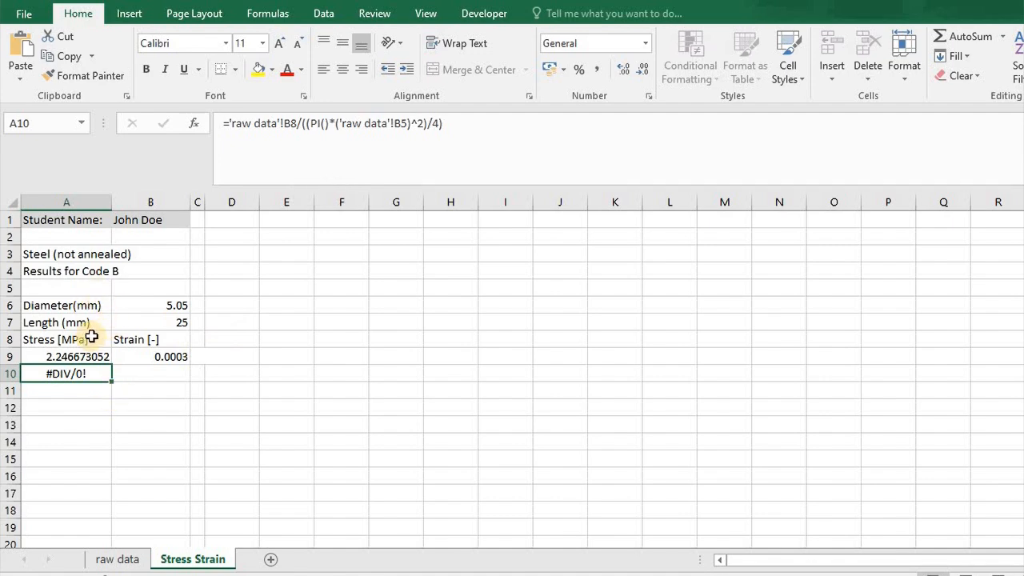
left_click(126, 562)
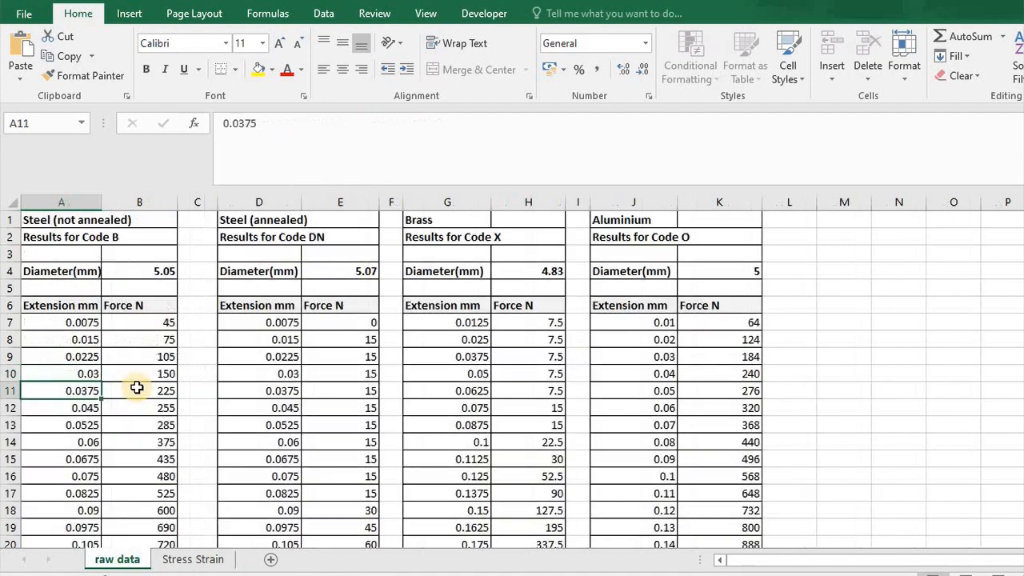
left_click(144, 274)
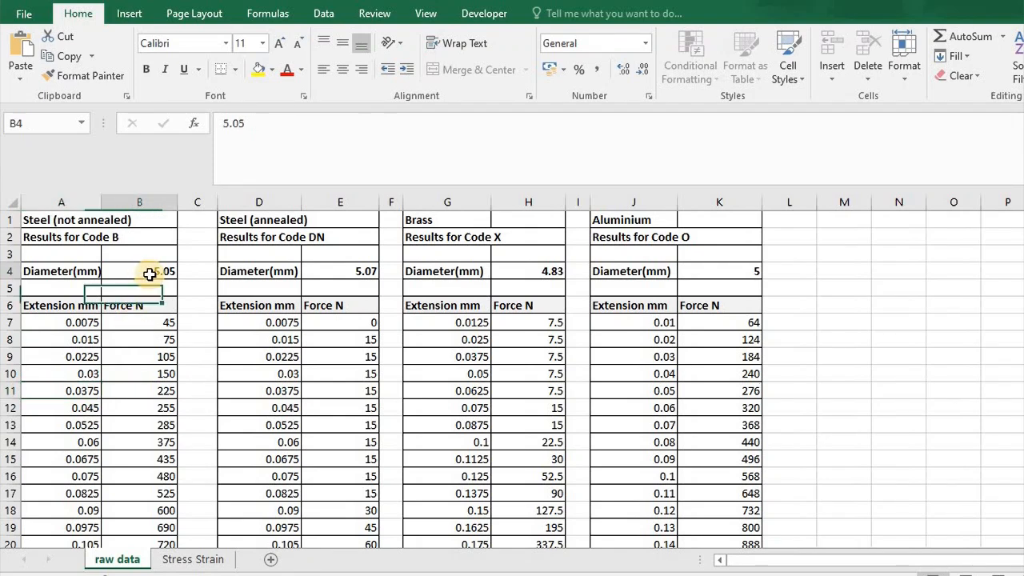
left_click(148, 290)
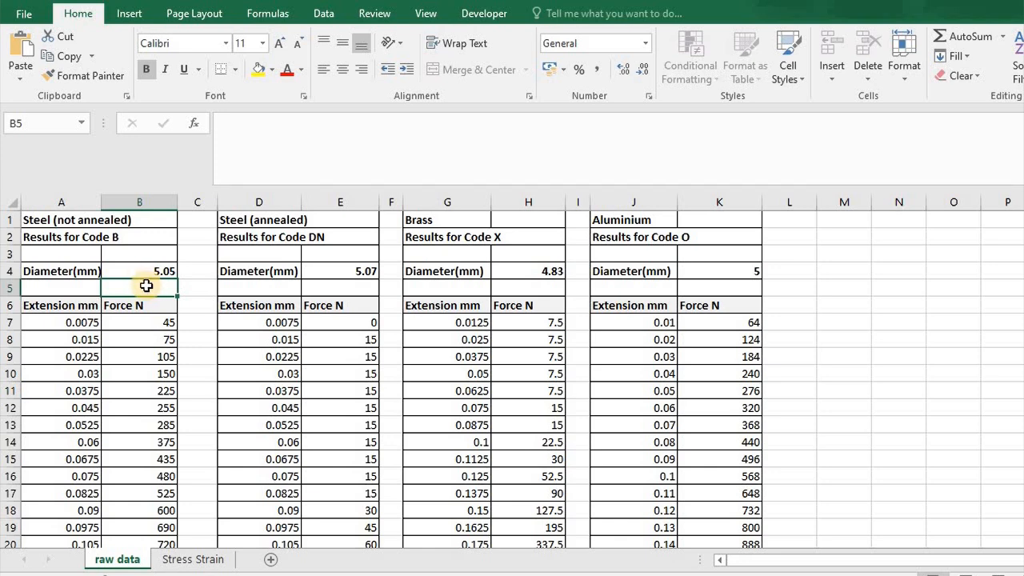
left_click(144, 272)
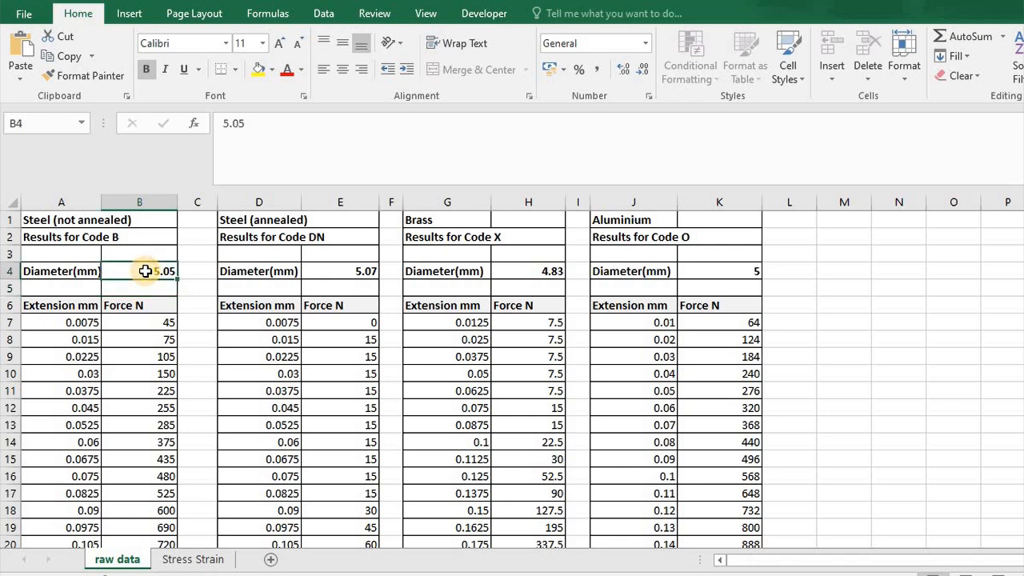
left_click(189, 562)
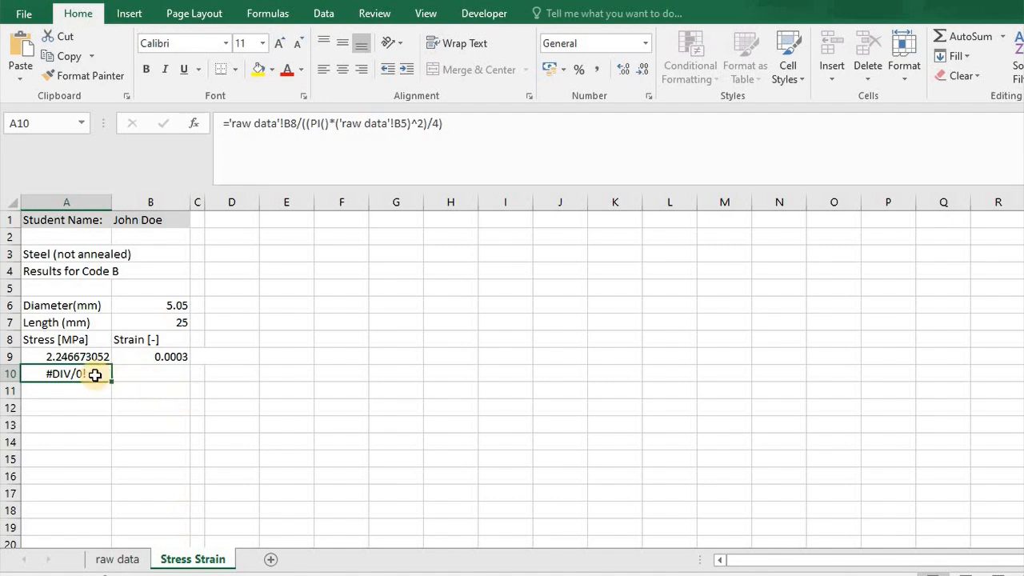
Correct the diameter reference in the A10 stress formula to raw data cell B4 and check the formula.
left_click(406, 124)
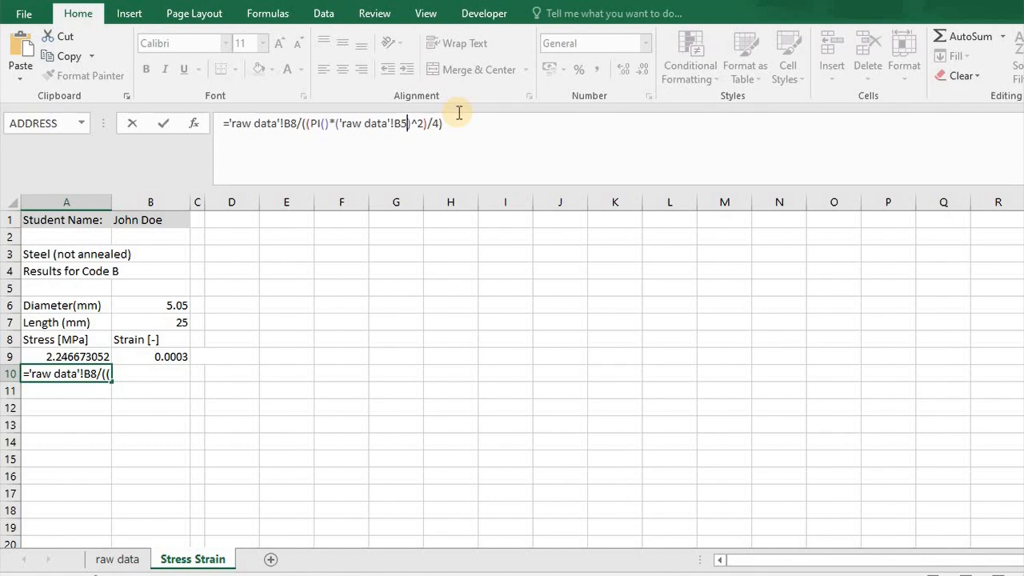
type(")")
key("Return")
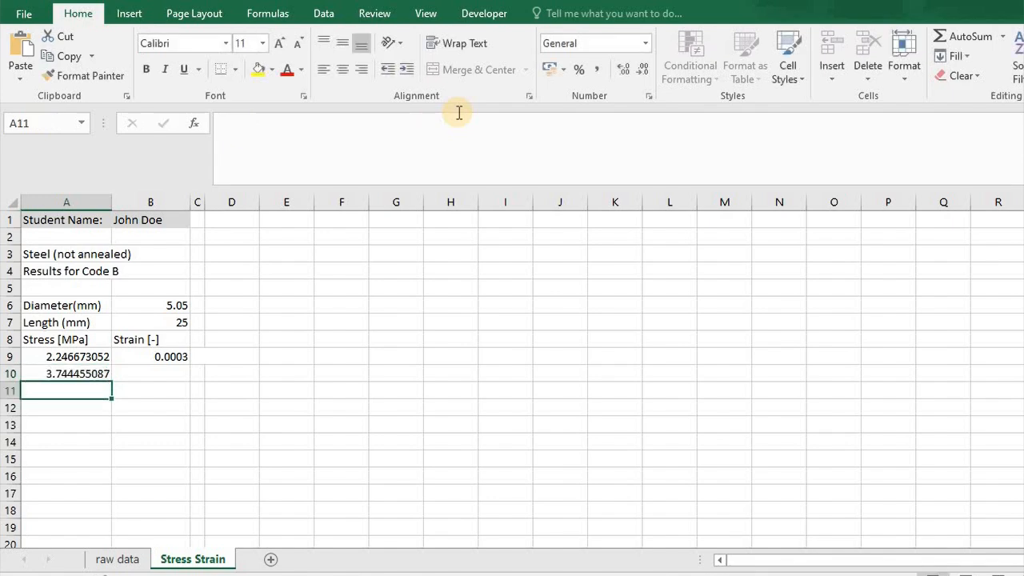
key("Up")
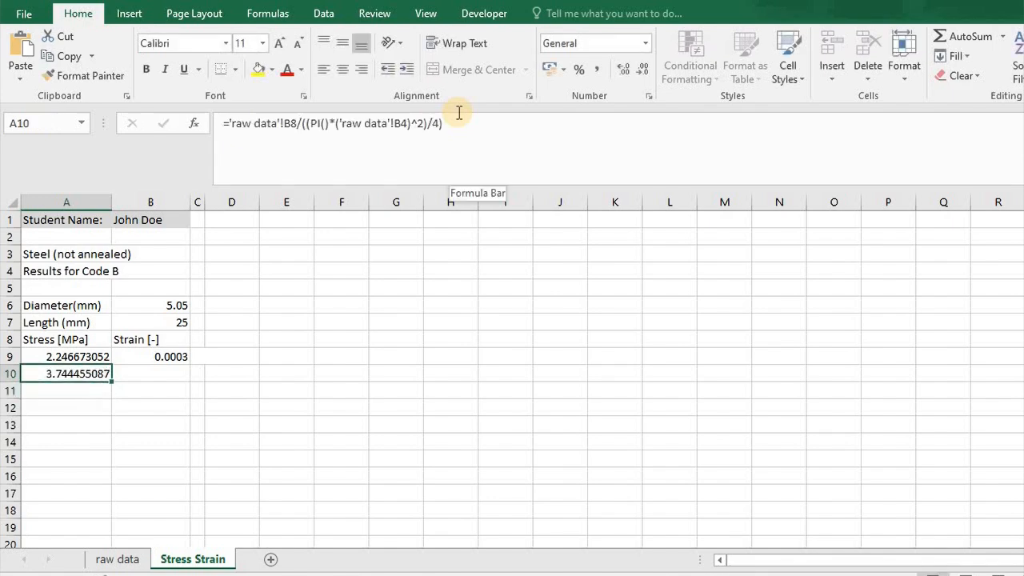
Lock the row of the diameter reference in the A9 stress formula as 'raw data'!B$4.
left_click(88, 357)
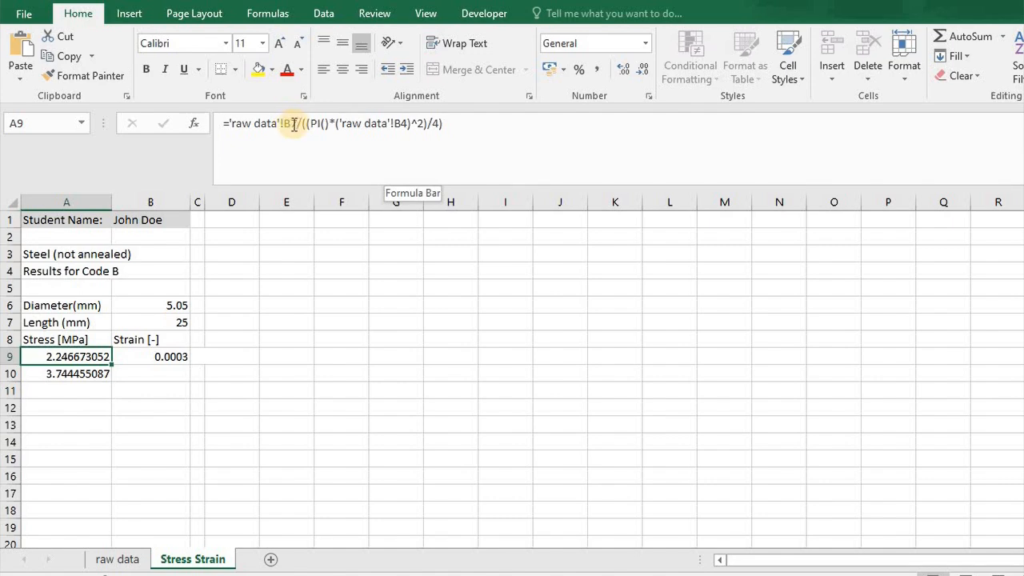
left_click(403, 125)
key("BackSpace")
type("4")
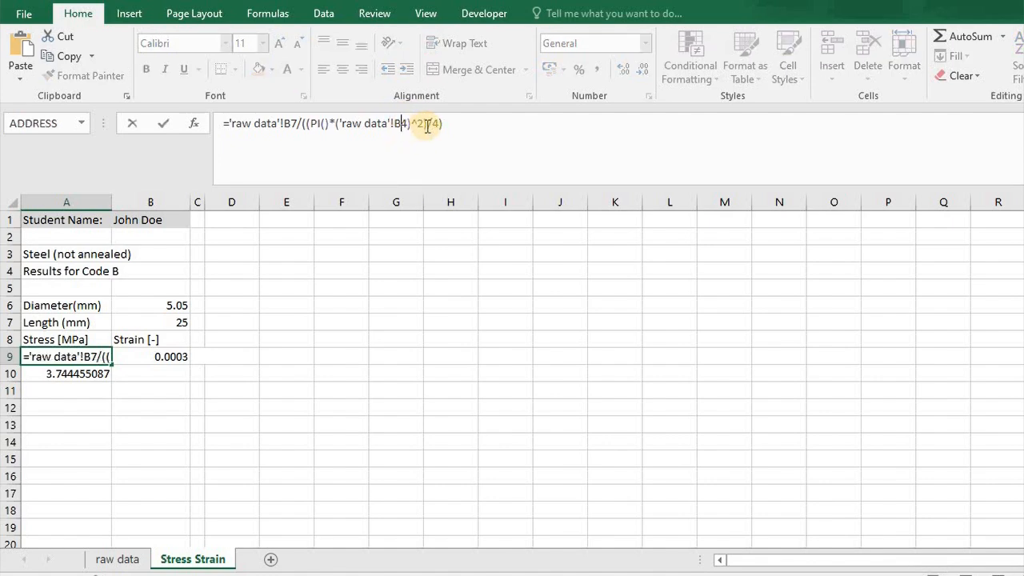
type("$")
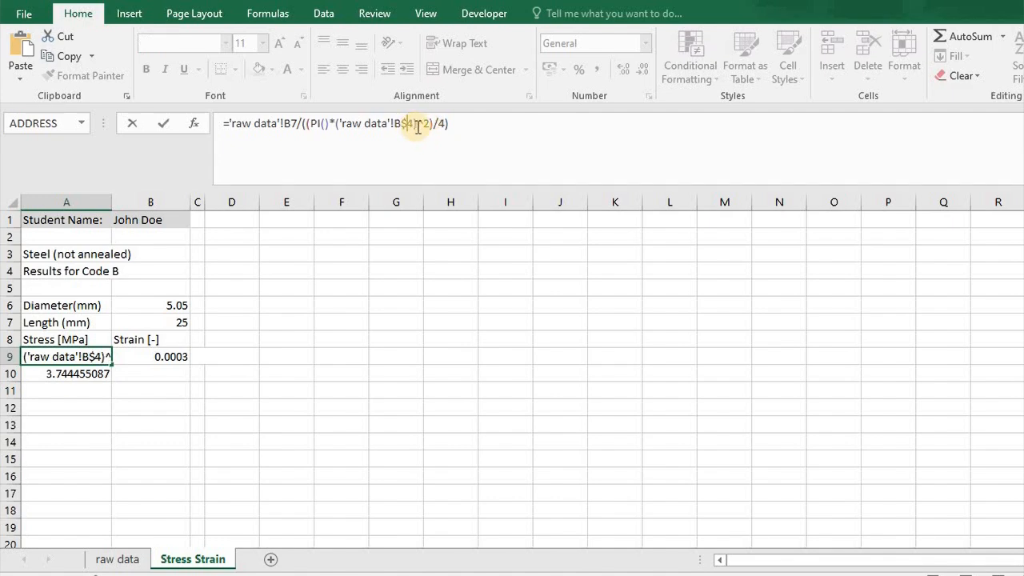
key("Return")
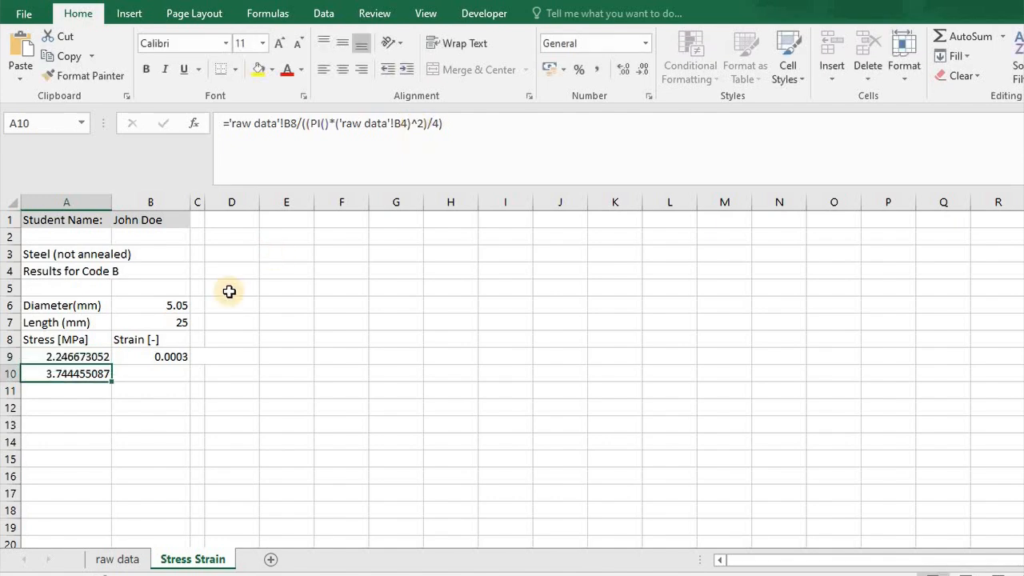
left_click(97, 356)
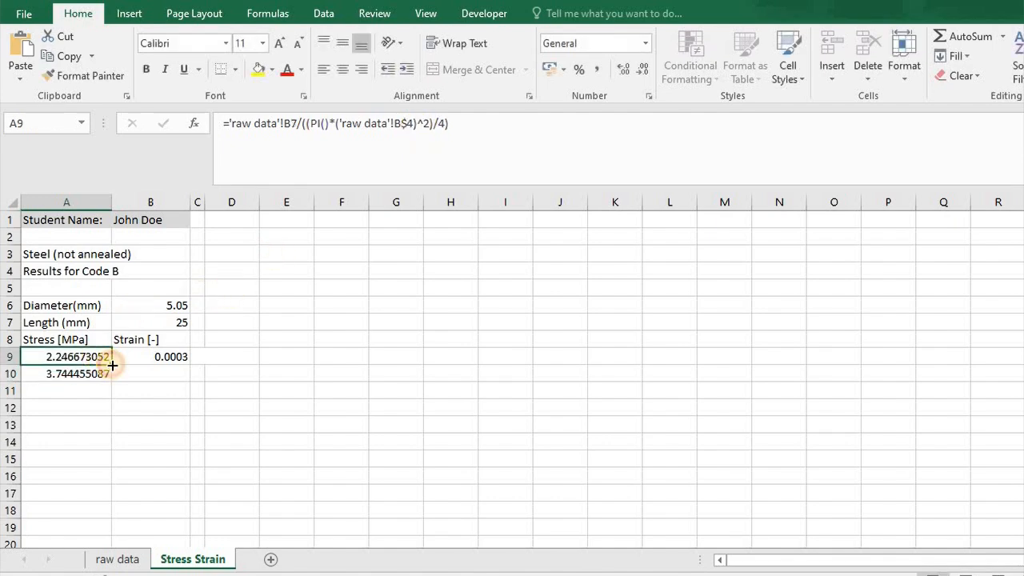
Fill the stress formula from A9 down to A719 on the Stress Strain sheet and clear the surplus cells A720:A730 below.
left_click_drag(109, 360, 105, 377)
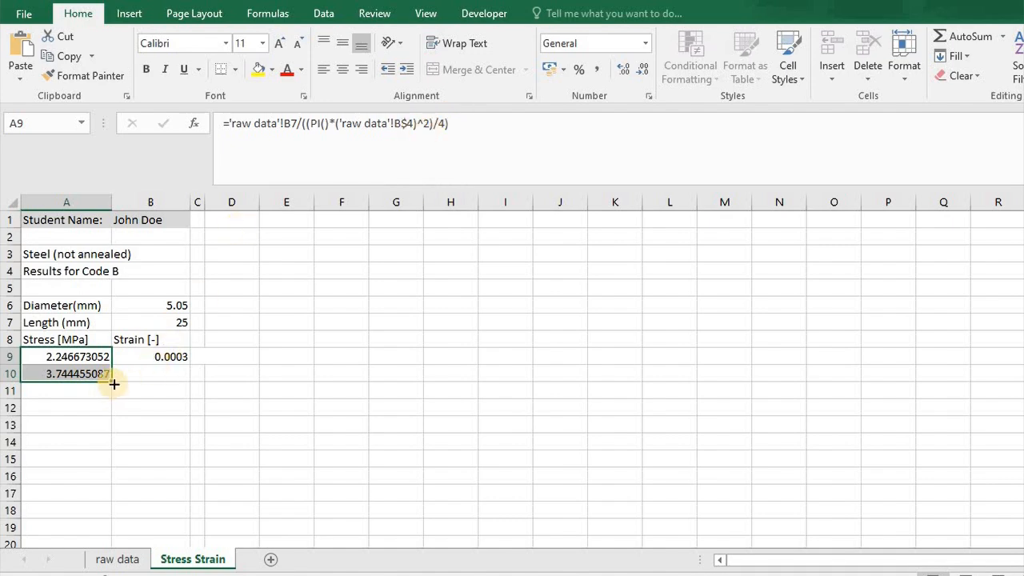
left_click_drag(114, 384, 107, 441)
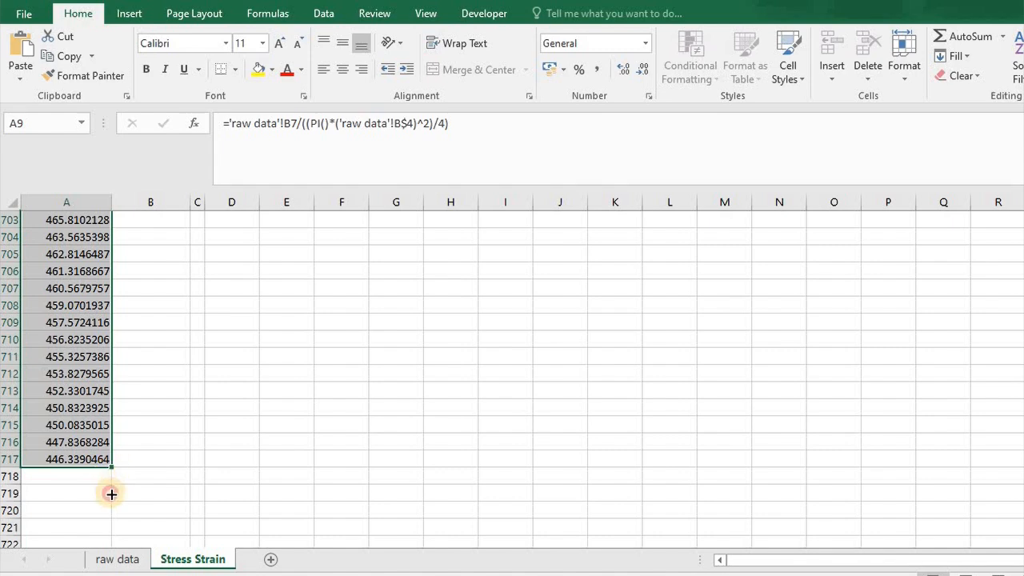
left_click_drag(112, 467, 111, 495)
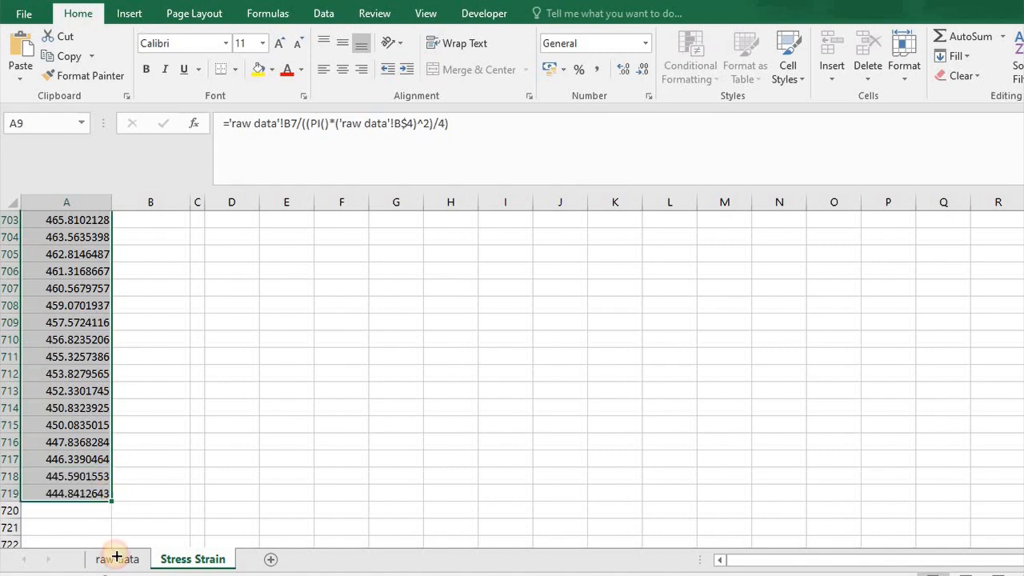
left_click_drag(116, 557, 92, 510)
left_click(75, 341)
key("Delete")
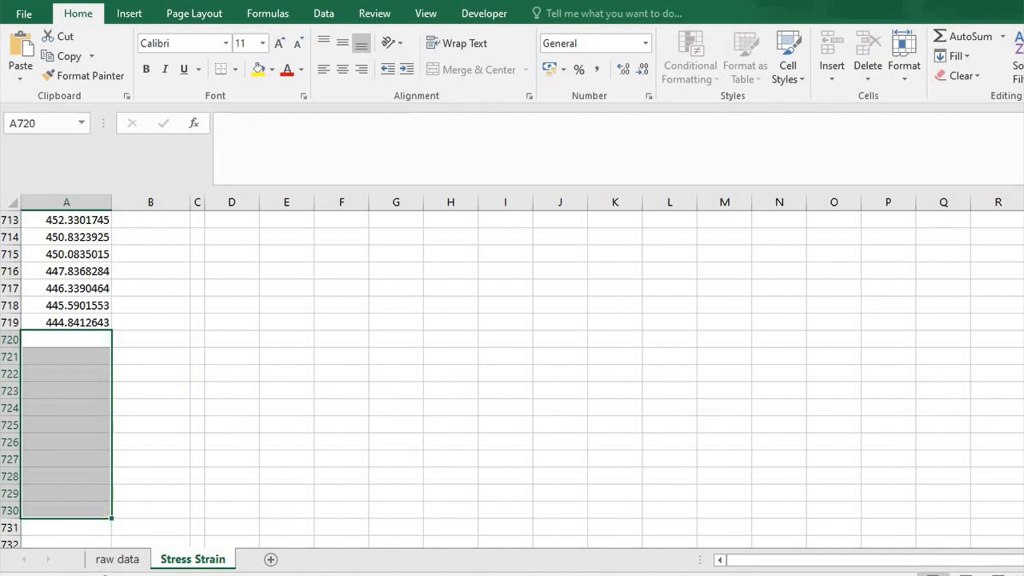
Return to the start of the Stress Strain sheet and check which cells the strain formula in B9 refers to.
scroll(513, 376, "up", 16)
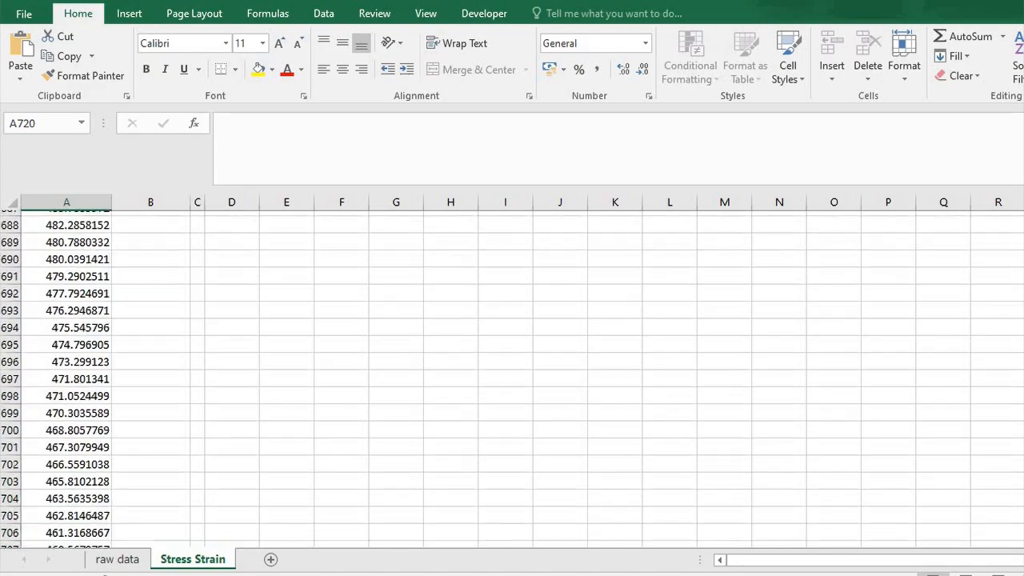
scroll(512, 376, "up", 20)
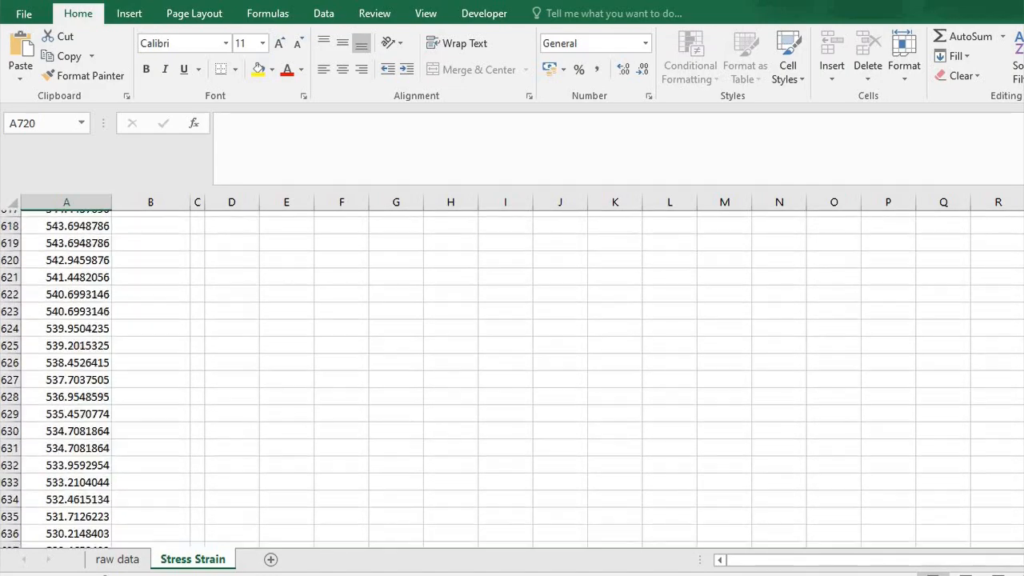
scroll(512, 377, "up", 20)
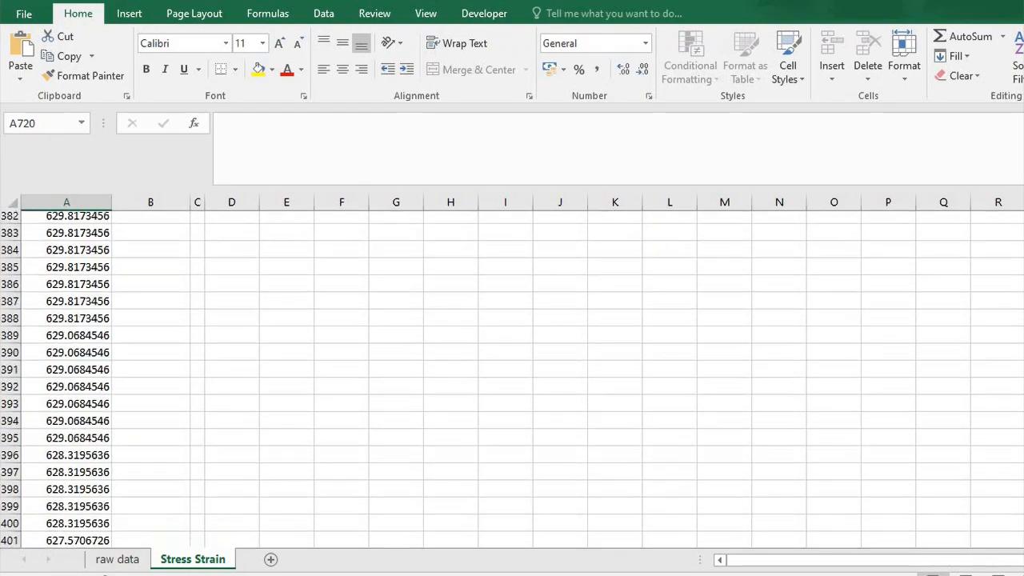
scroll(512, 376, "up", 20)
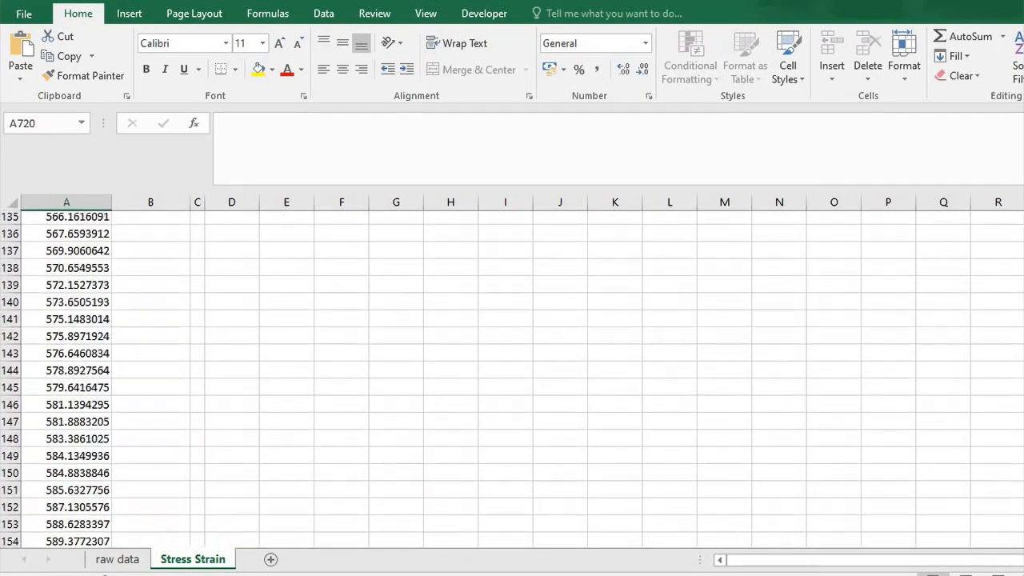
scroll(611, 499, "up", 1)
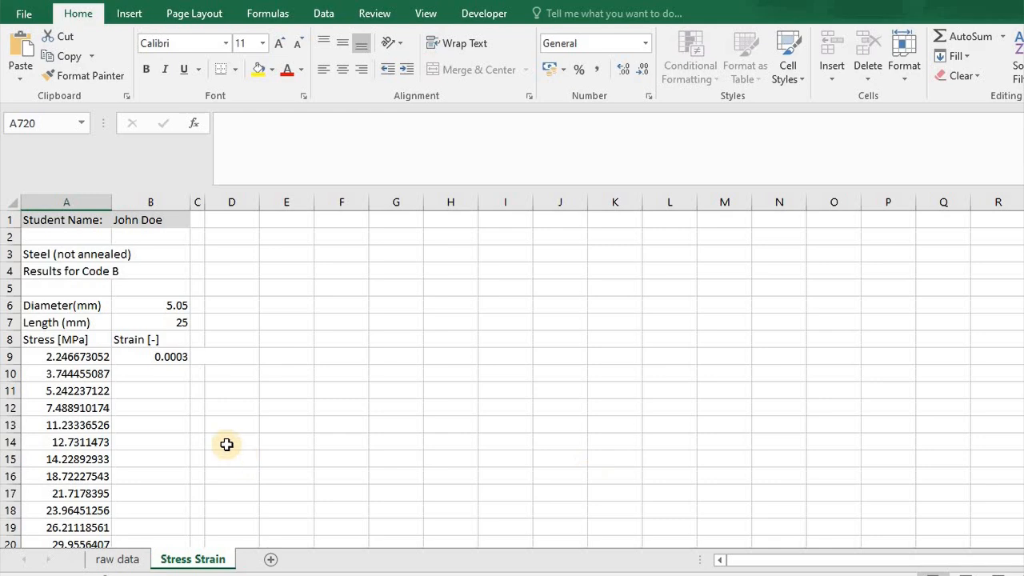
left_click(163, 354)
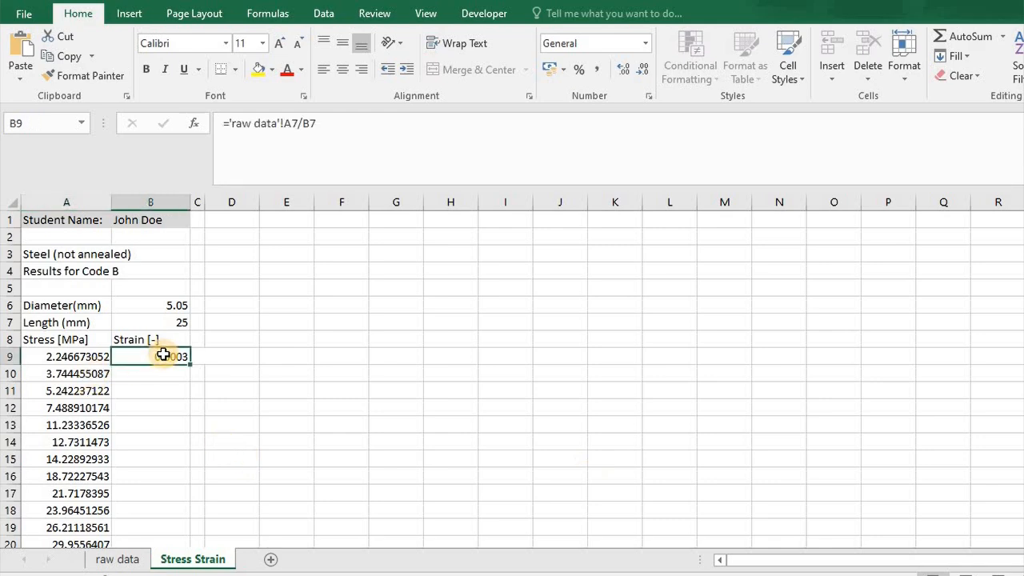
left_click(341, 126)
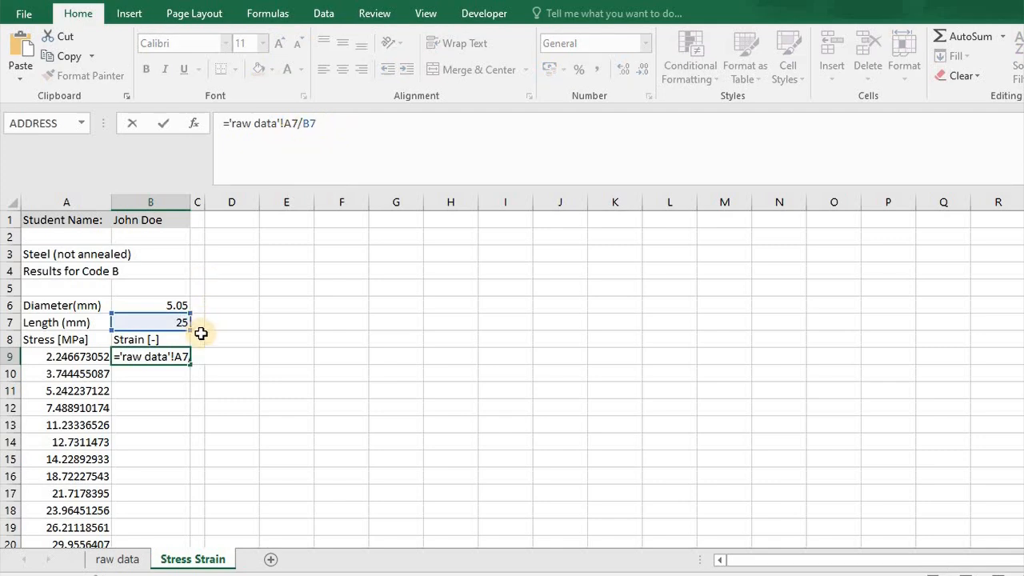
key("Return")
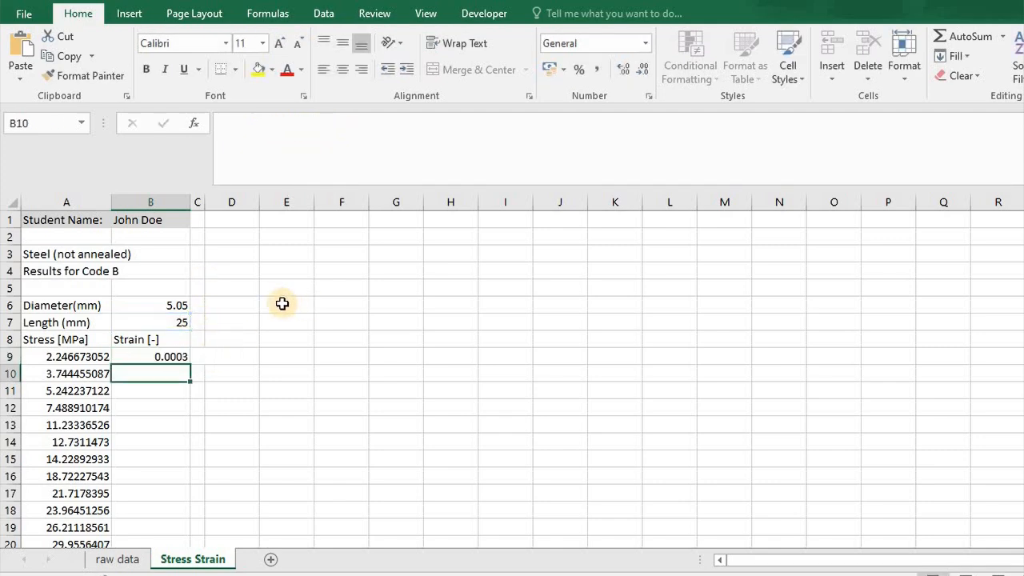
Fill the strain formula from B9 down to B10 and compare the two cells' formulas.
left_click(183, 359)
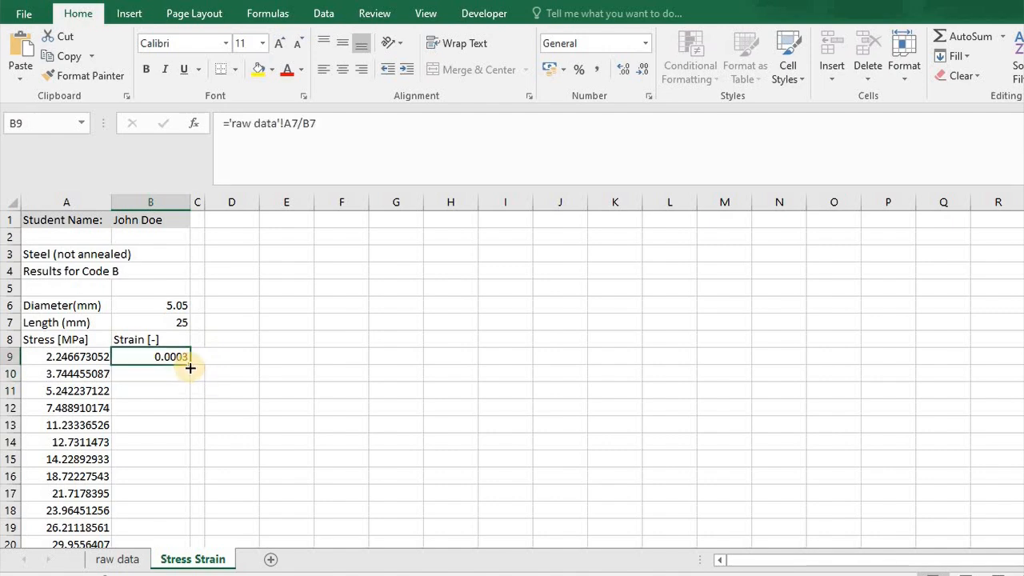
mouse_move(190, 366)
left_mouse_down()
mouse_move(190, 400)
mouse_move(190, 375)
left_mouse_up()
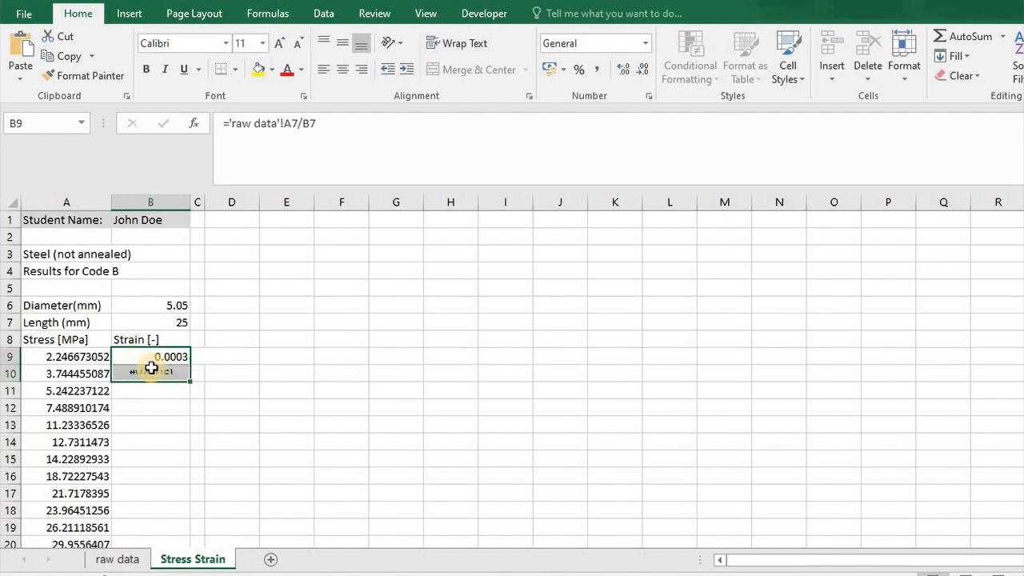
left_click(149, 374)
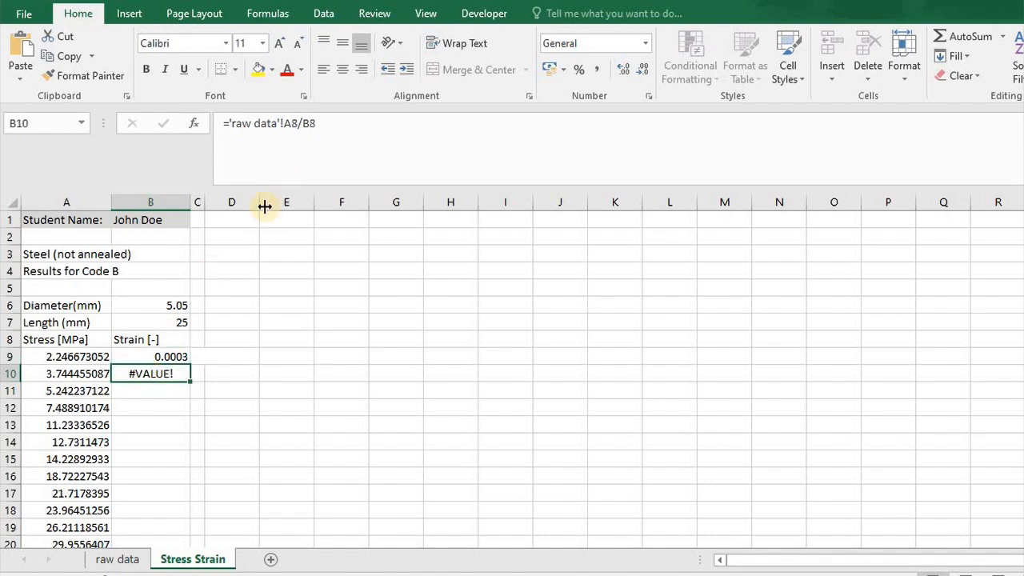
left_click(182, 357)
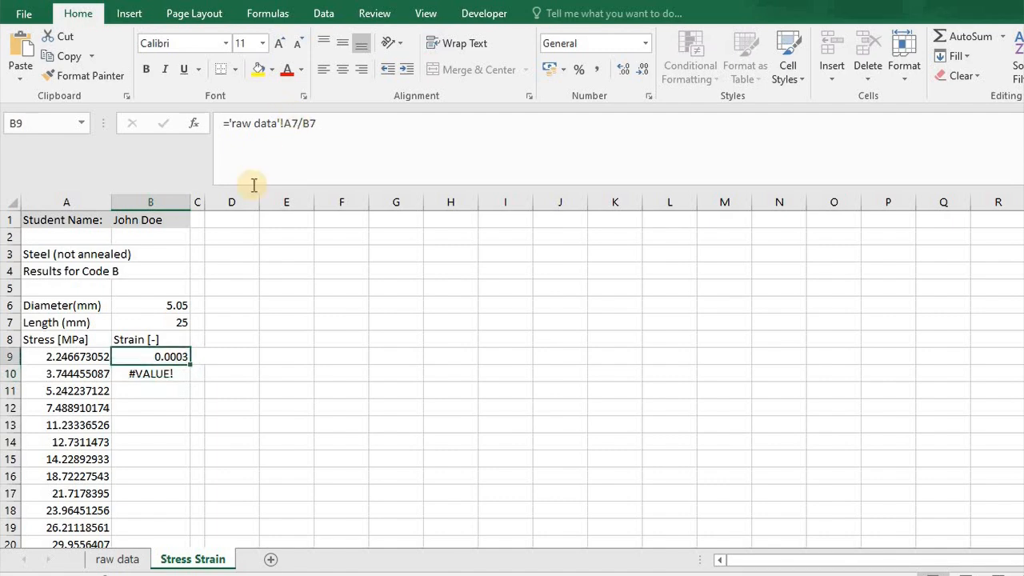
left_click(172, 374)
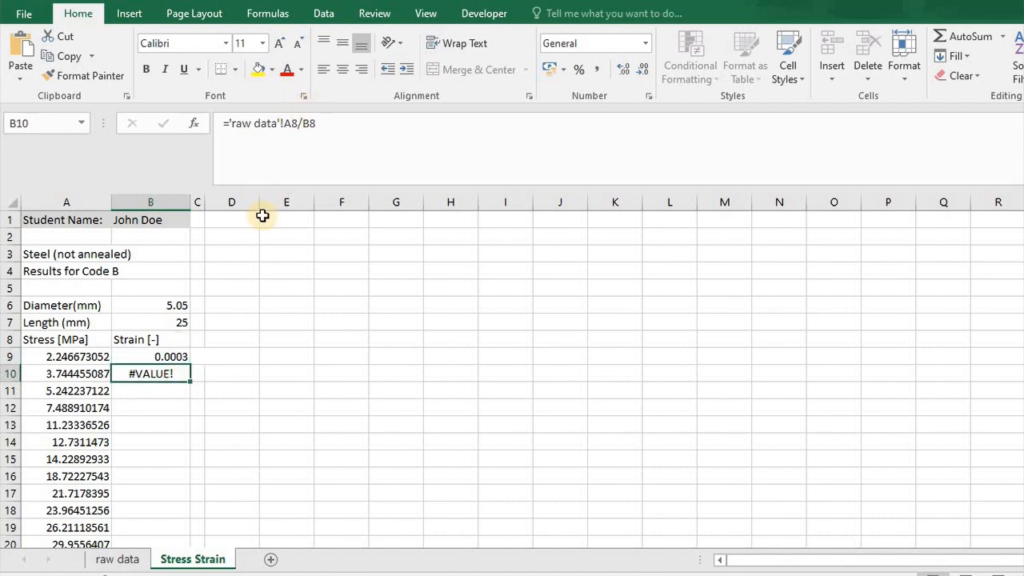
Compare extension cells A7 and A8 on the raw data sheet with the references in the strain formulas.
left_click(119, 560)
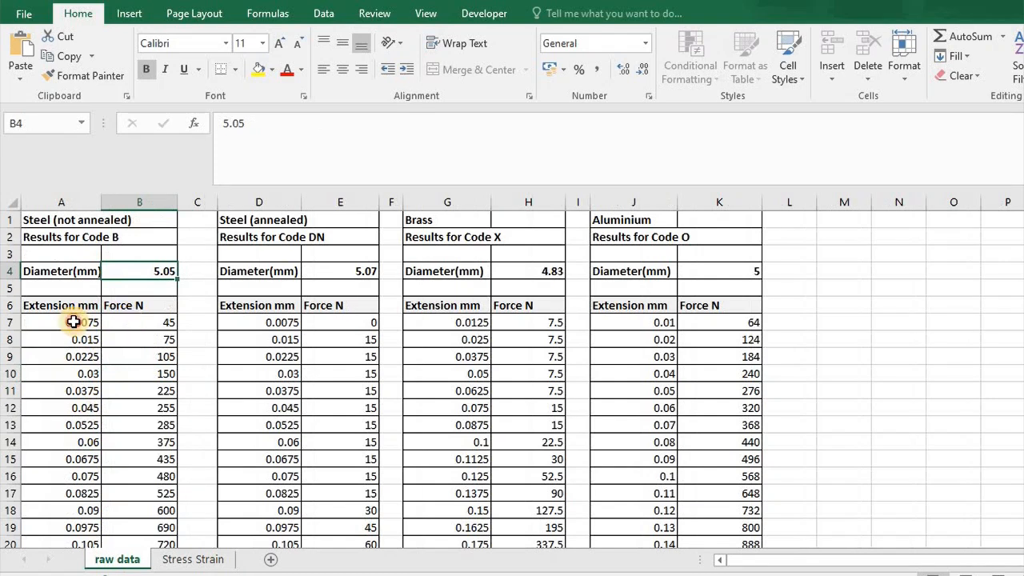
left_click(73, 322)
left_click(73, 341)
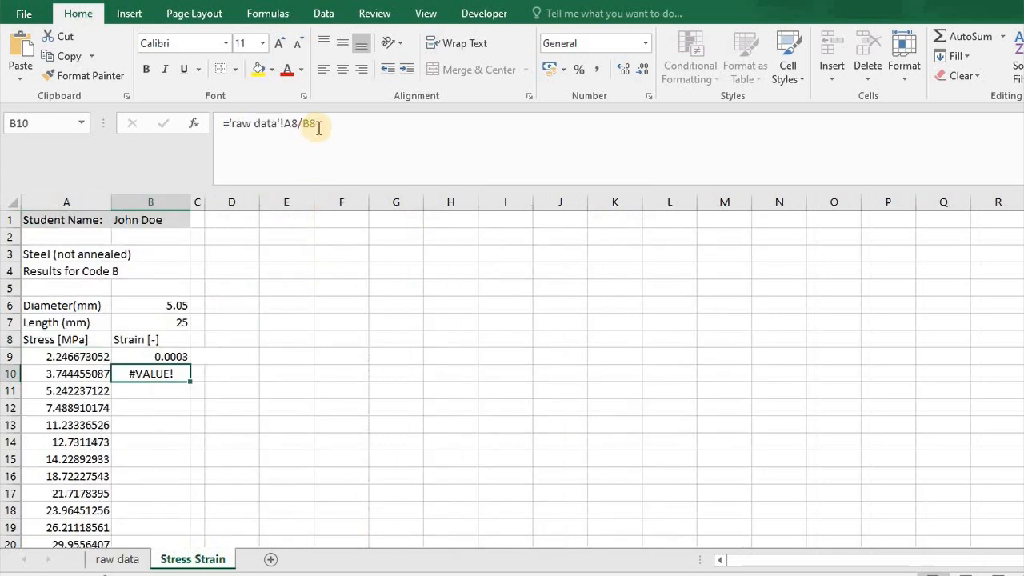
Examine the length references in the B9 and B10 strain formulas on the Stress Strain sheet.
left_click(180, 357)
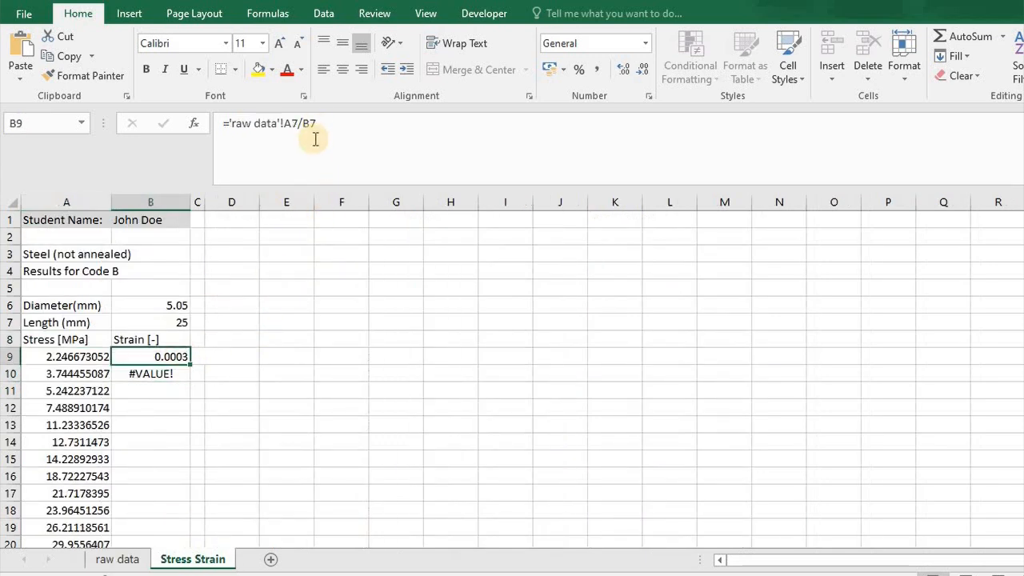
left_click(311, 126)
double_click(310, 124)
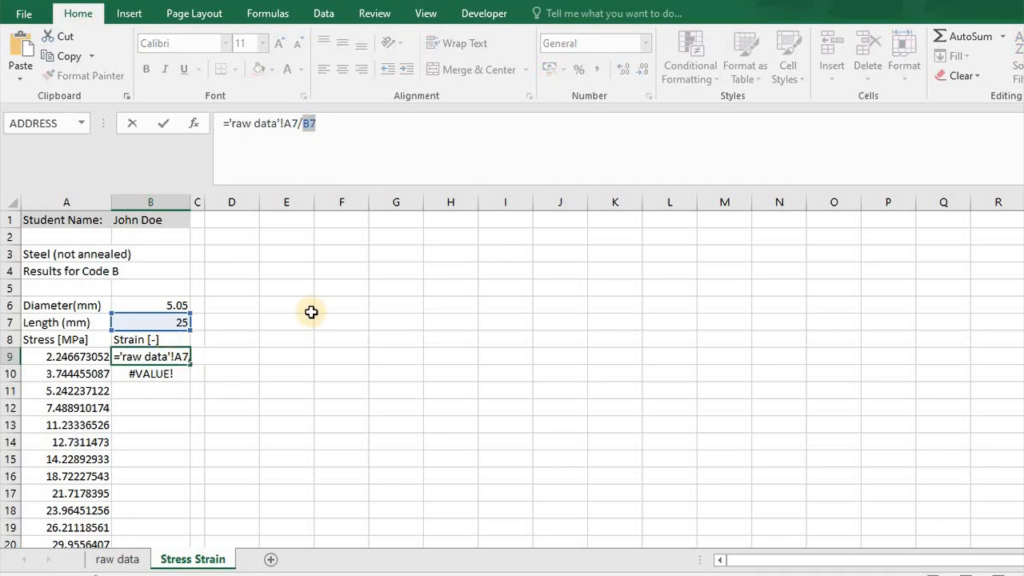
key("Return")
left_click(355, 144)
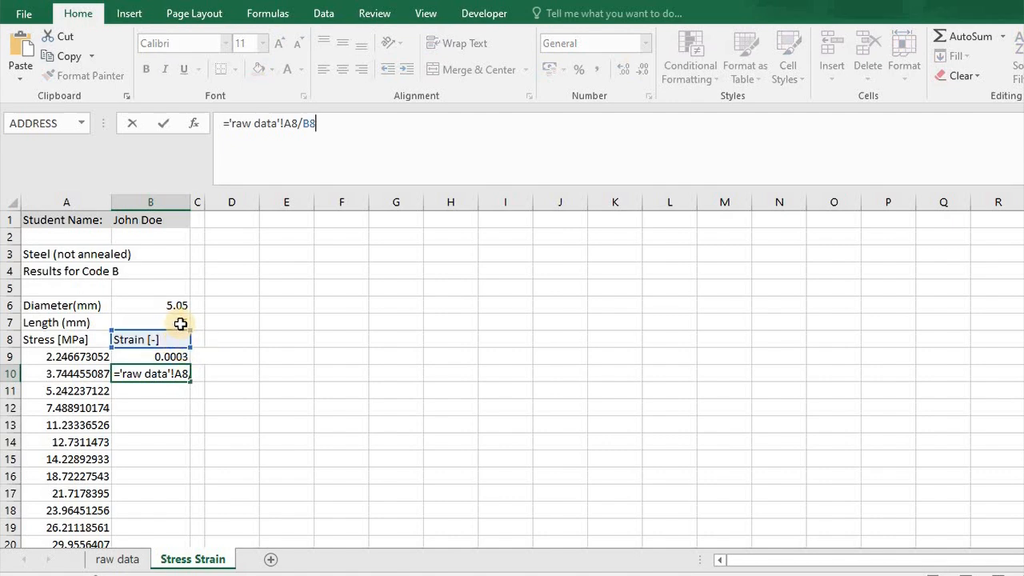
key("Return")
Lock the row of the length reference in the B9 strain formula as B$7.
key("Up")
key("Up")
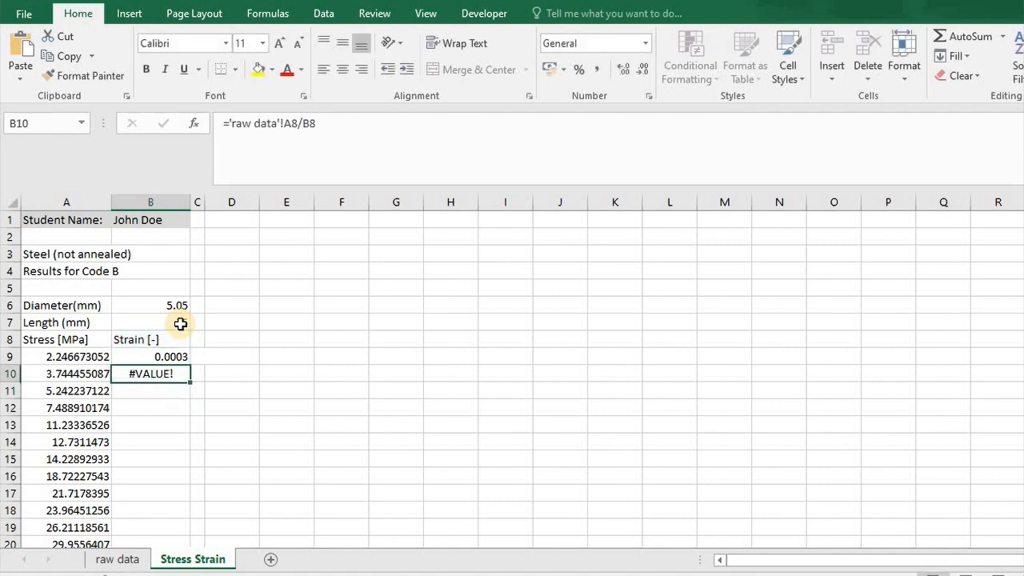
left_click(312, 123)
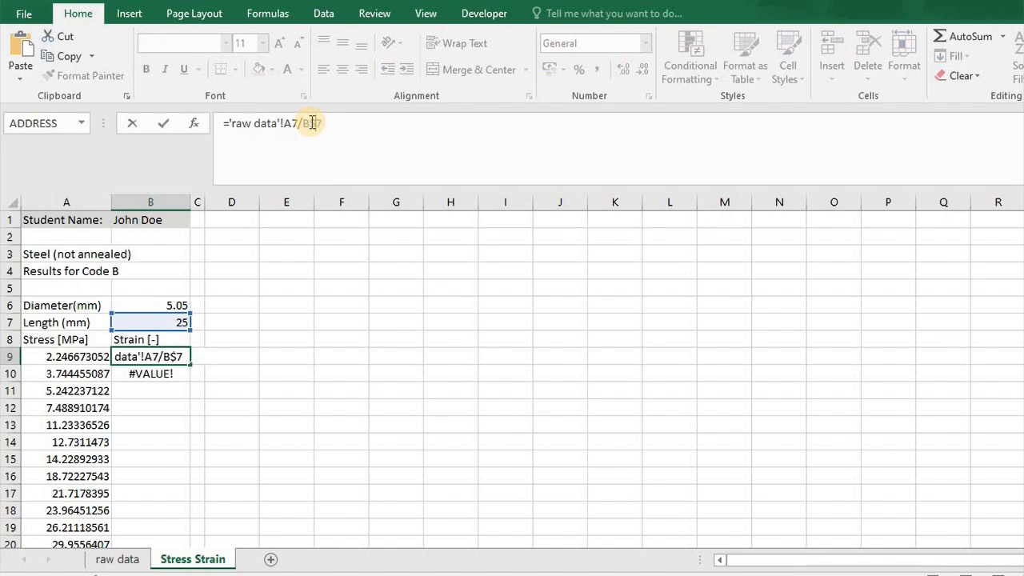
key("Return")
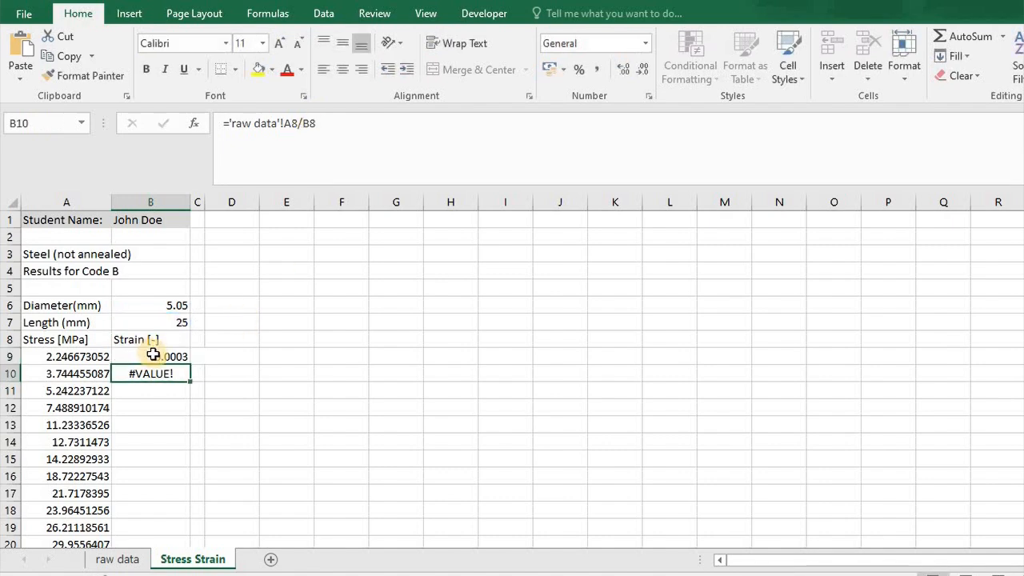
Fill the strain formula from B9 down column B to row 719, alongside the stress values.
left_click(189, 358)
left_click_drag(192, 366, 193, 415)
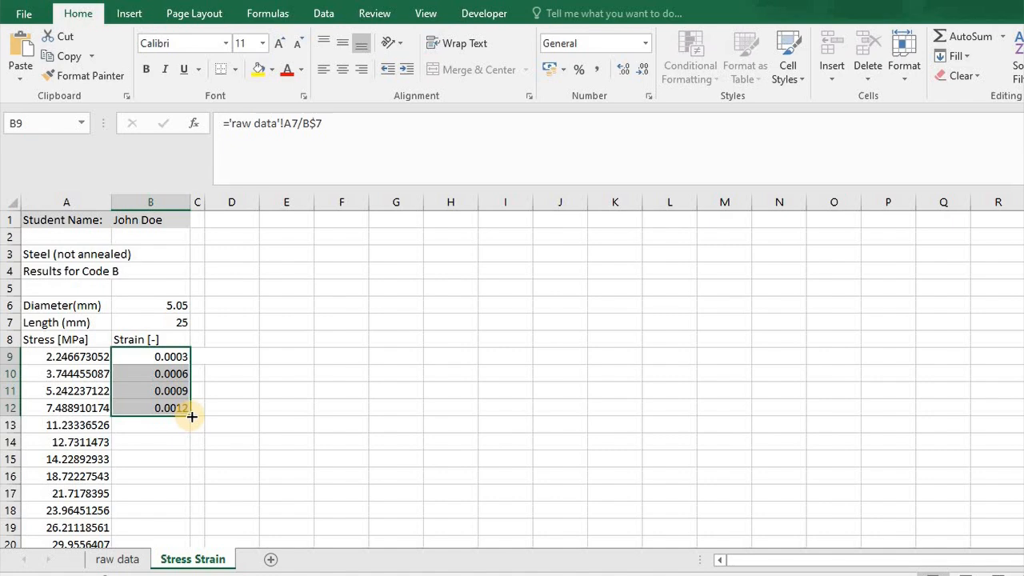
double_click(192, 416)
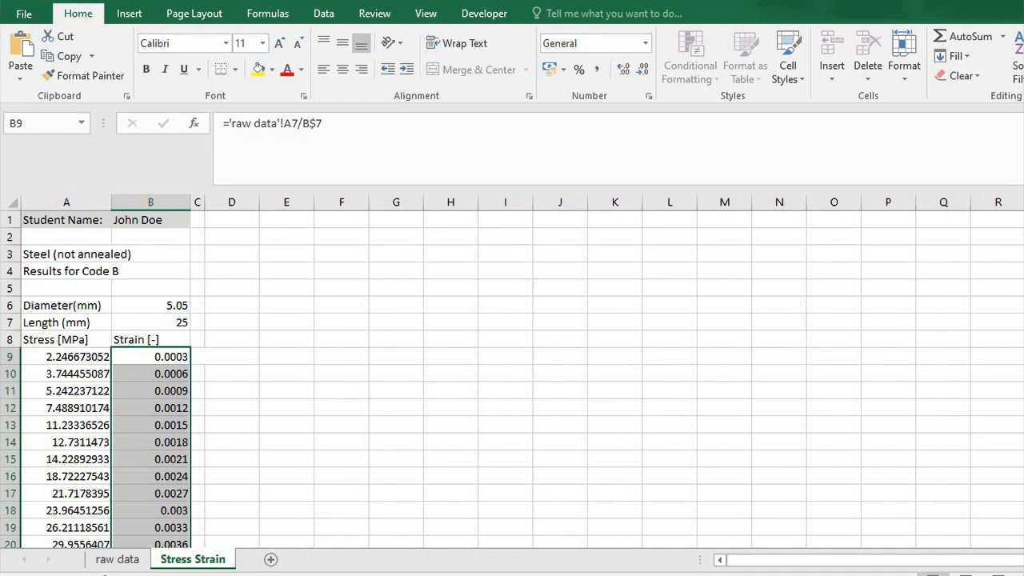
Check the filled strain column down to its last row and view the specimens' measurements on the raw data sheet.
scroll(512, 379, "down", 20)
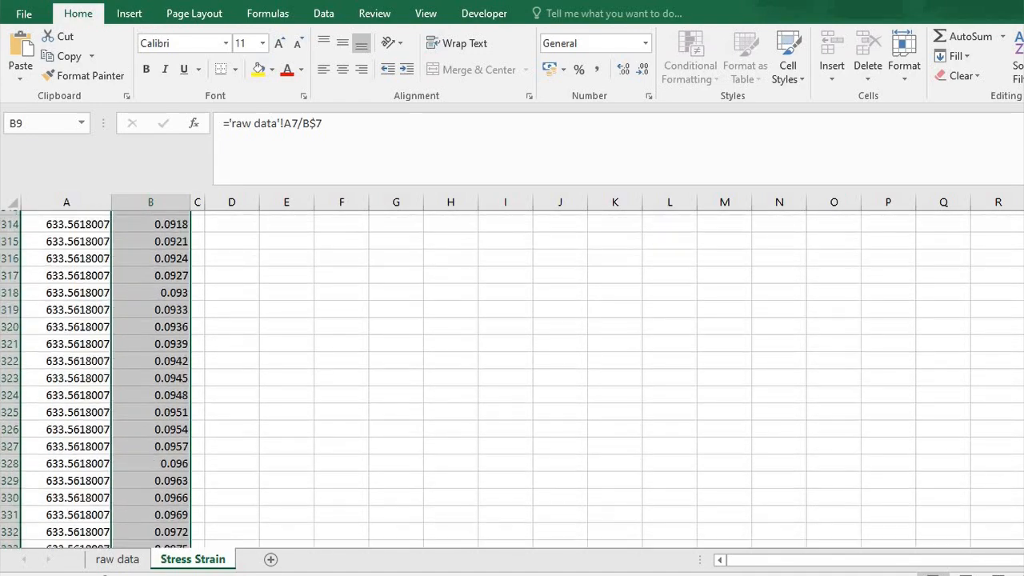
scroll(513, 379, "down", 20)
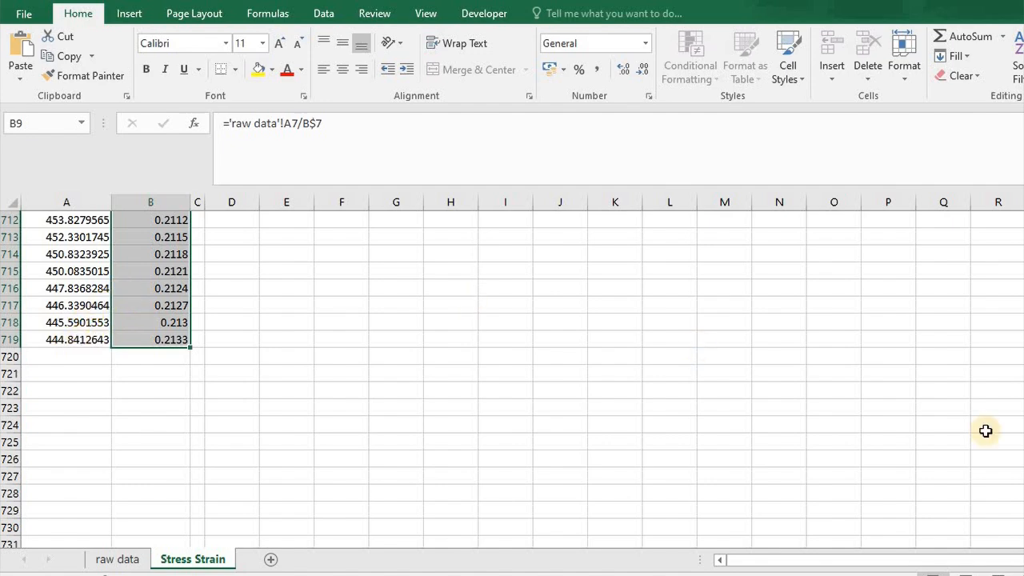
scroll(512, 379, "up", 20)
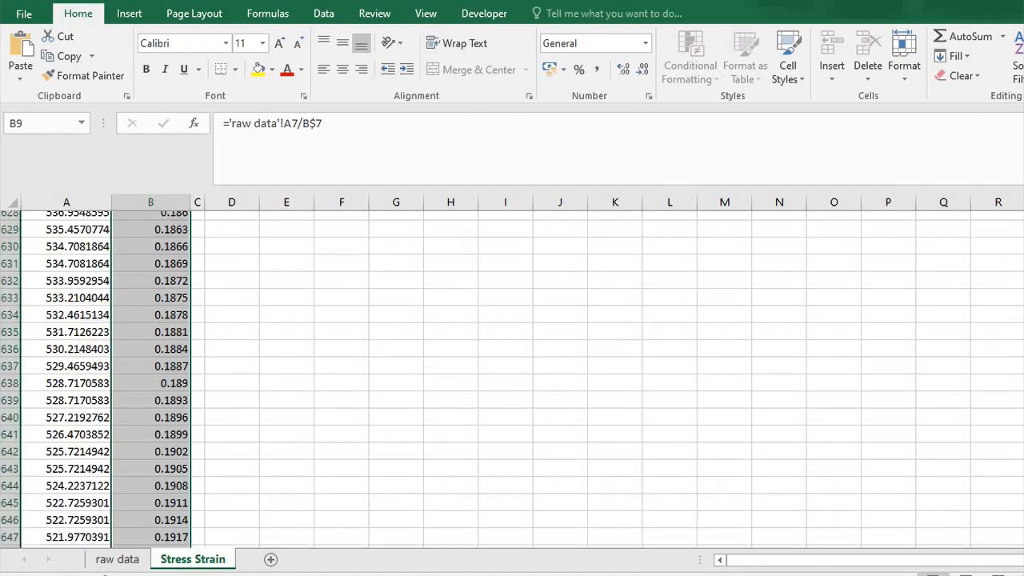
scroll(512, 380, "up", 8)
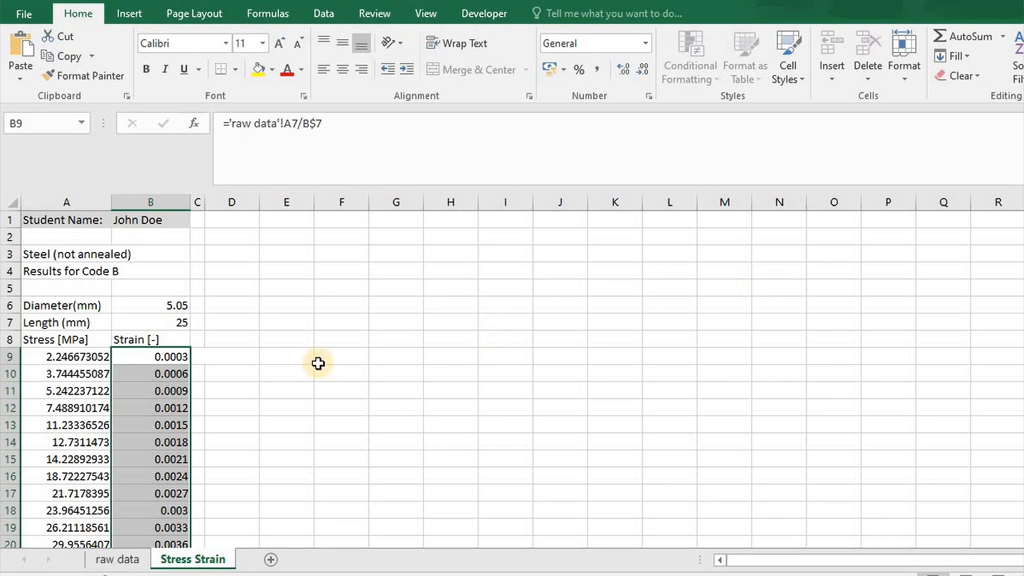
left_click(124, 559)
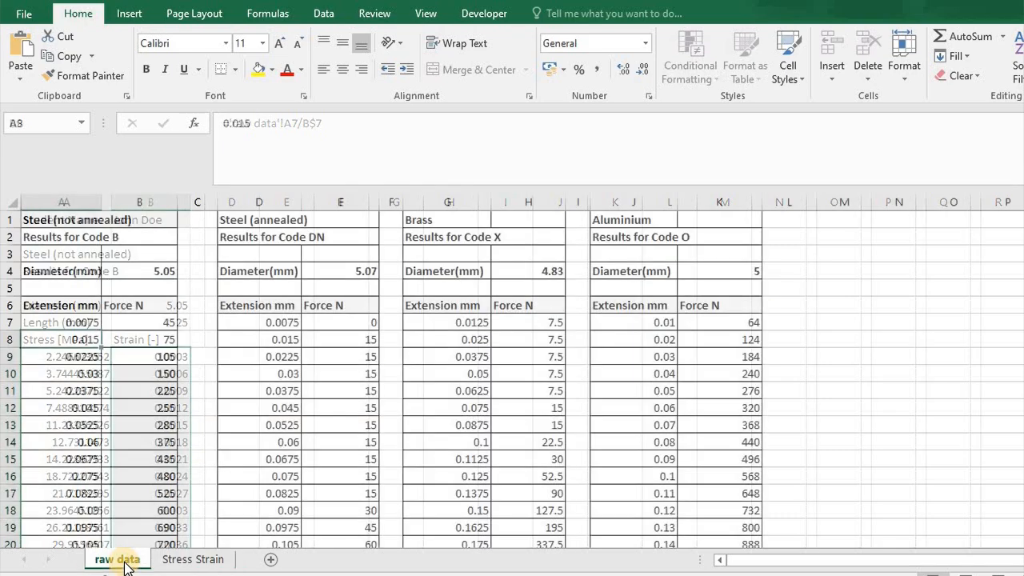
left_click(207, 560)
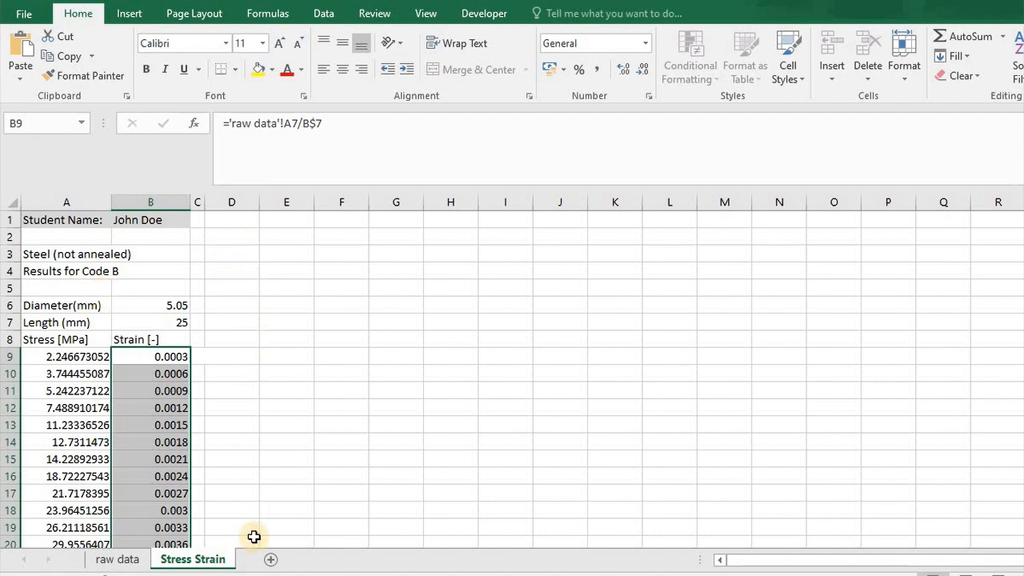
Enter the values 1 in D9 and 2 in D10 on the Stress Strain sheet.
left_click(247, 357)
type("1")
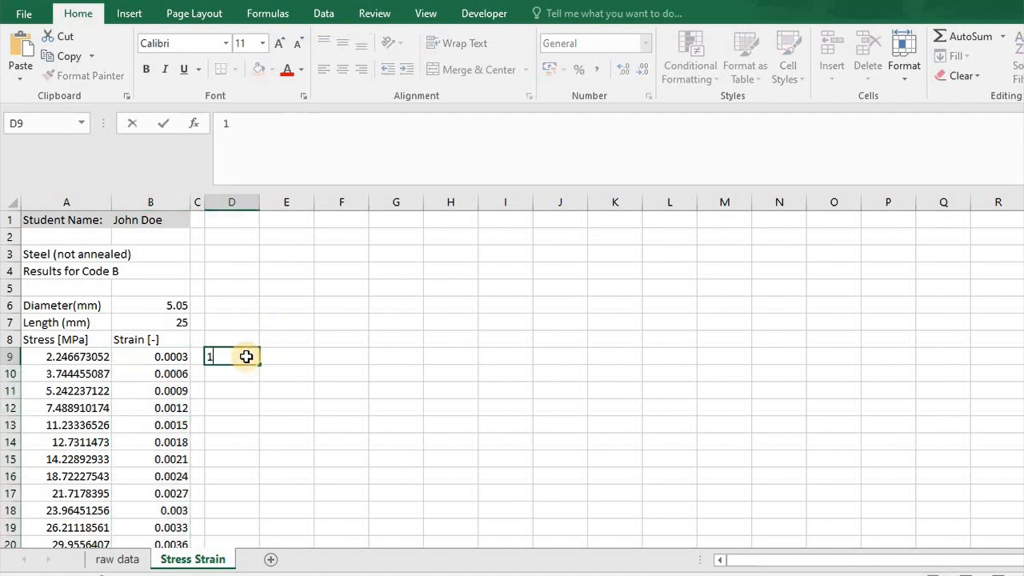
key("Return")
type("2")
left_click(247, 357)
Look through the stress and strain rows alongside column D, down to about row 180, and return to D9.
key("Page_Down")
key("Page_Down")
key("Page_Down")
key("Page_Down")
key("Page_Down")
key("Page_Down")
key("Page_Down")
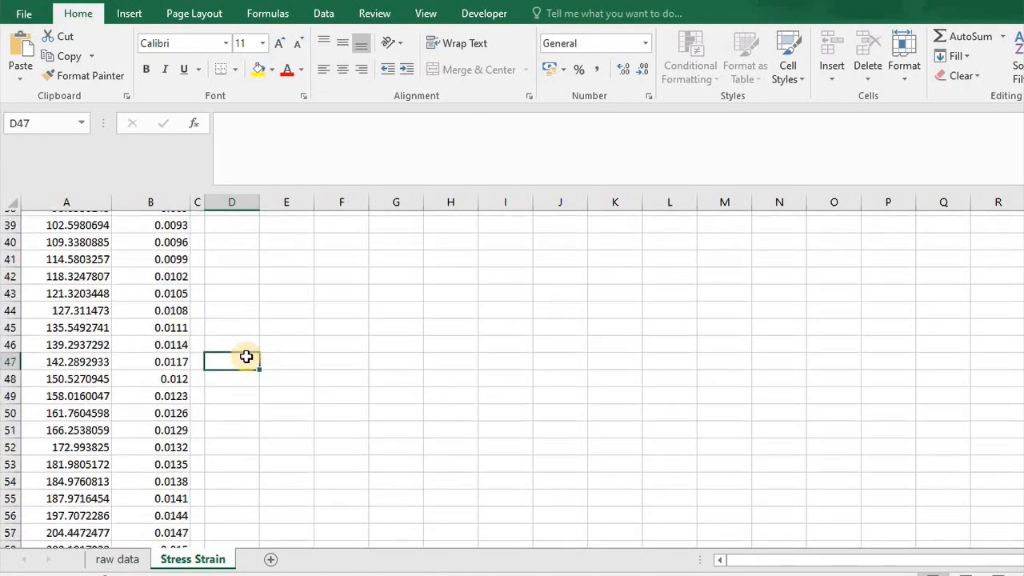
key("Page_Down")
key("Page_Down")
key("Page_Down")
key("Page_Down")
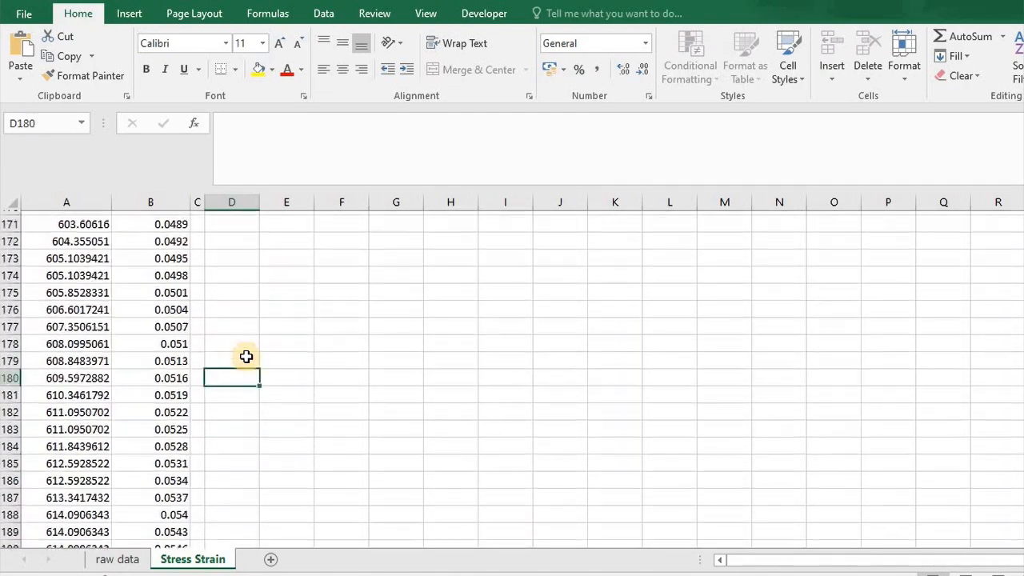
key("Page_Up")
key("Page_Up")
key("Page_Up")
key("Page_Up")
key("Page_Up")
key("Page_Up")
key("Page_Up")
key("Page_Up")
key("Page_Up")
key("Page_Up")
key("Page_Up")
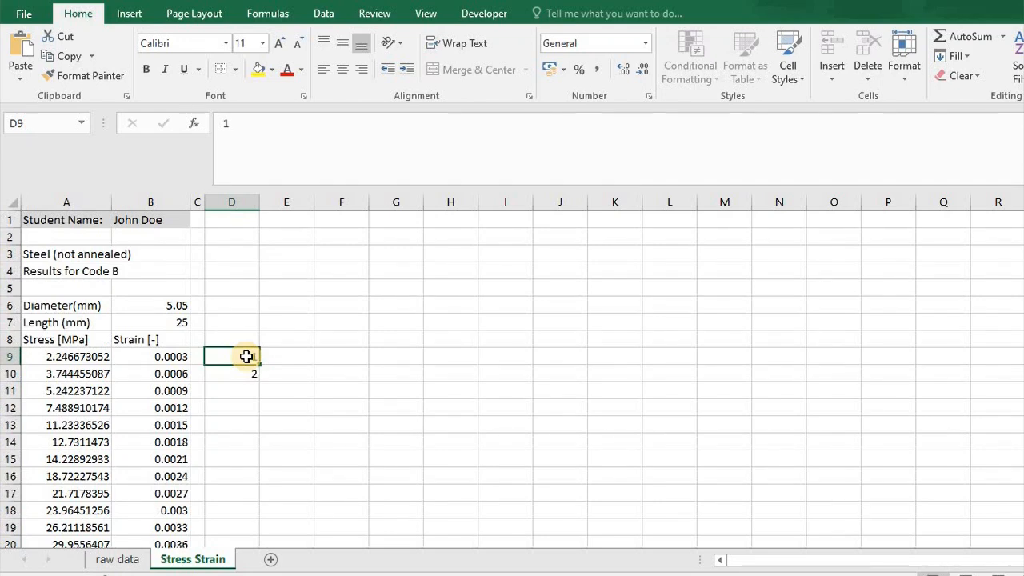
Replace the D9 entry with the formula =A9 to reference the first stress value.
key("Down")
key("Up")
type("=")
key("Left")
key("Left")
key("Left")
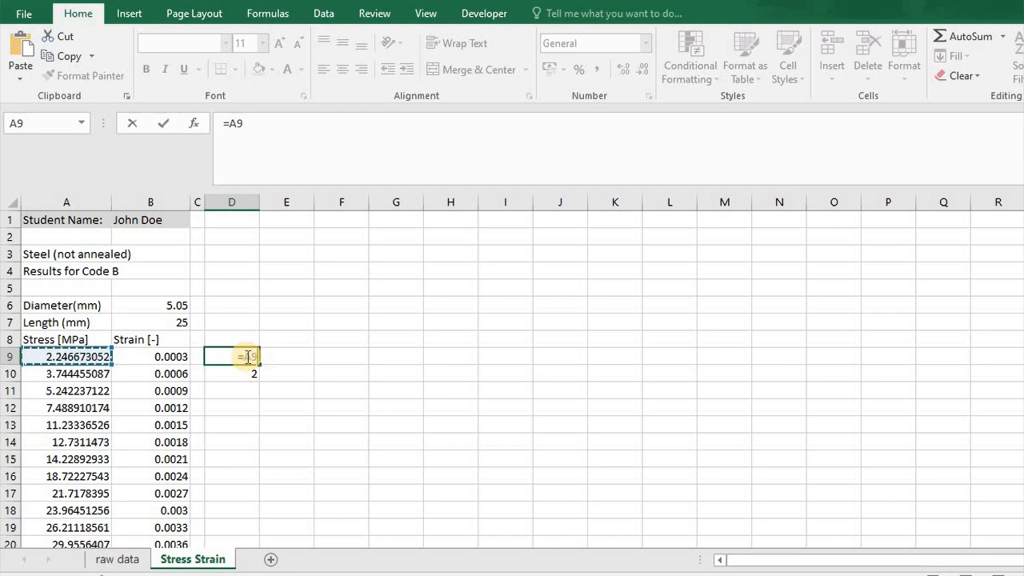
key("Return")
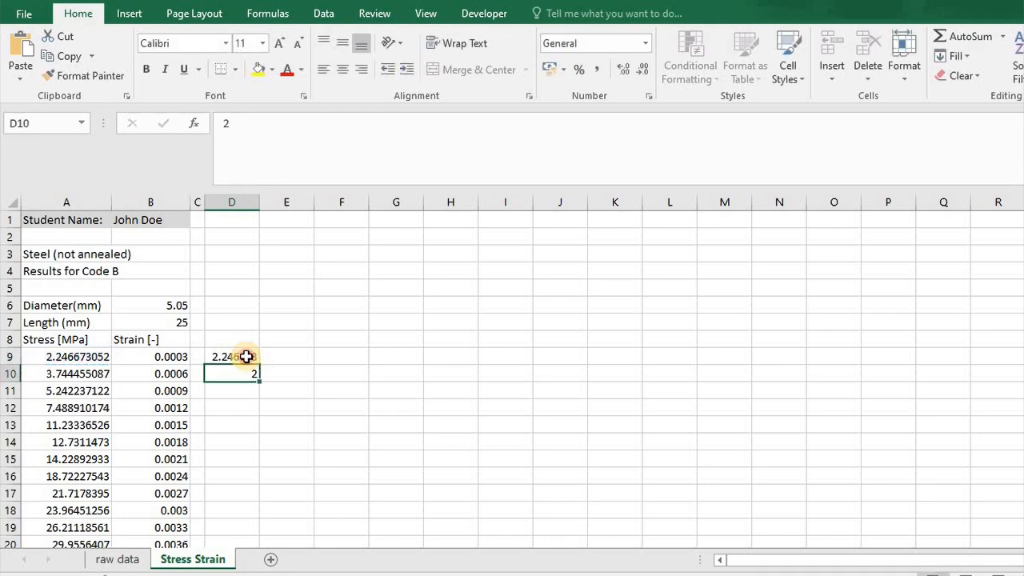
Fill the D9 formula down column D to row 719, alongside the existing stress data.
key("Up")
left_click_drag(260, 364, 259, 381)
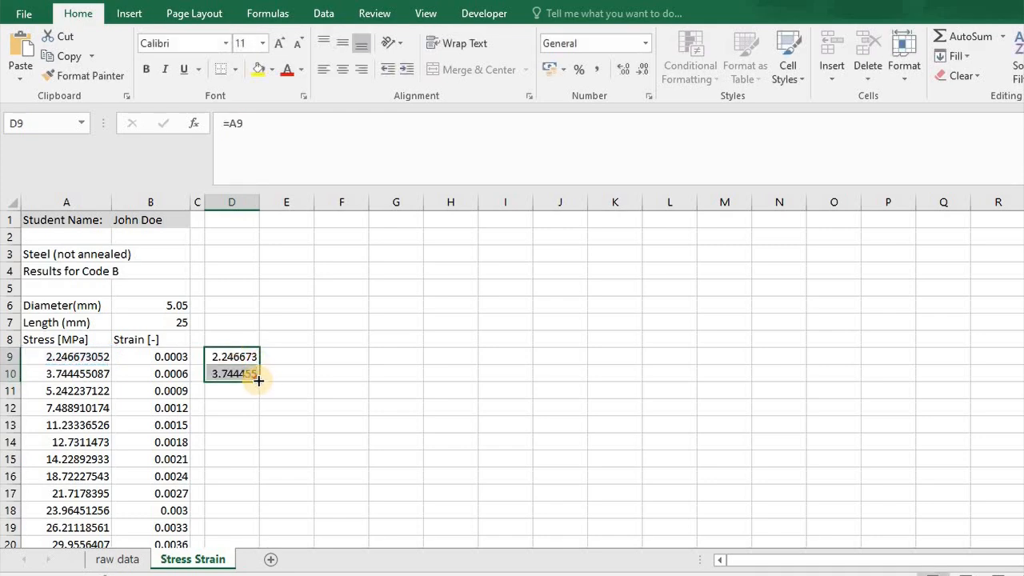
double_click(259, 381)
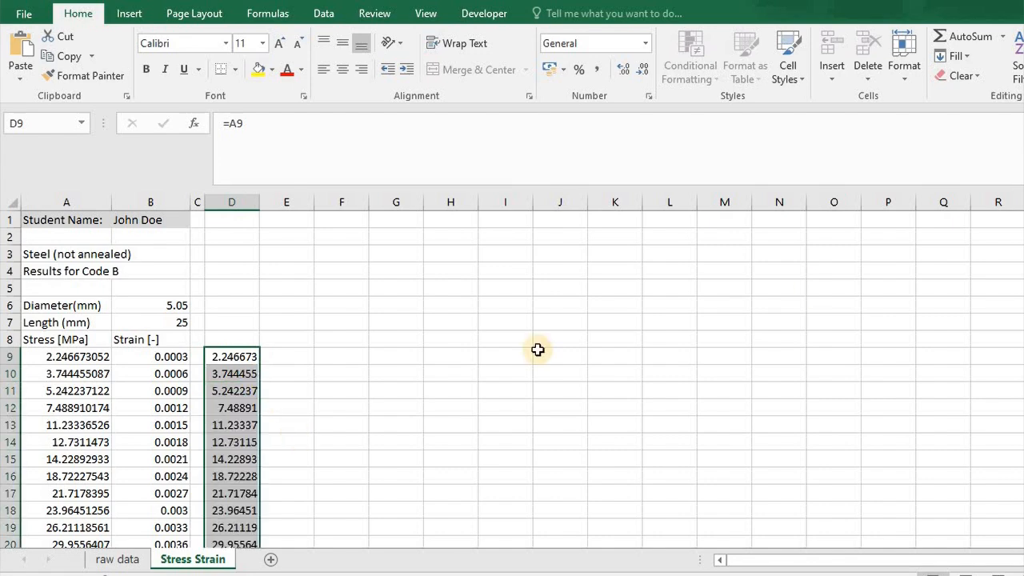
left_click(122, 560)
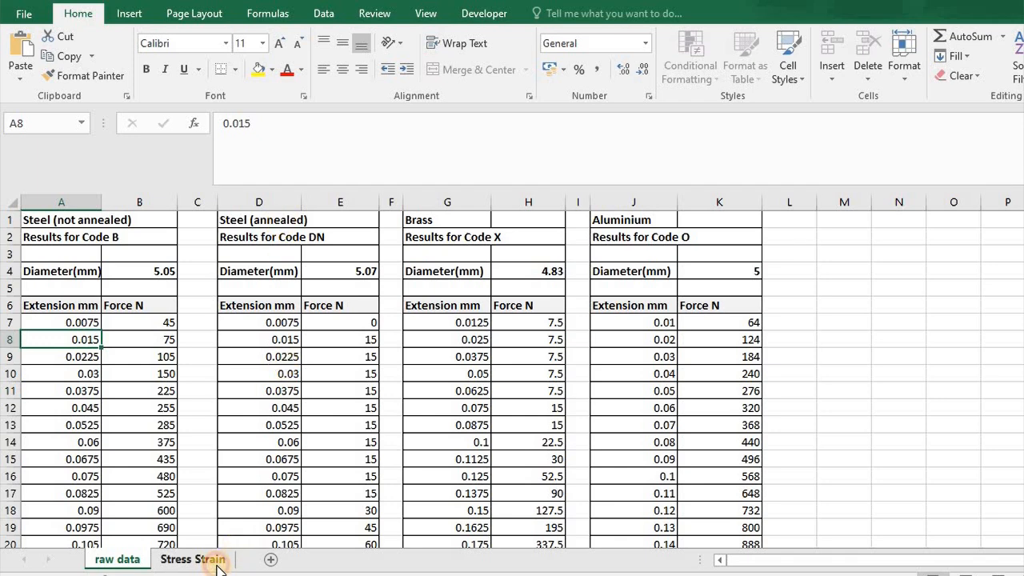
left_click(193, 560)
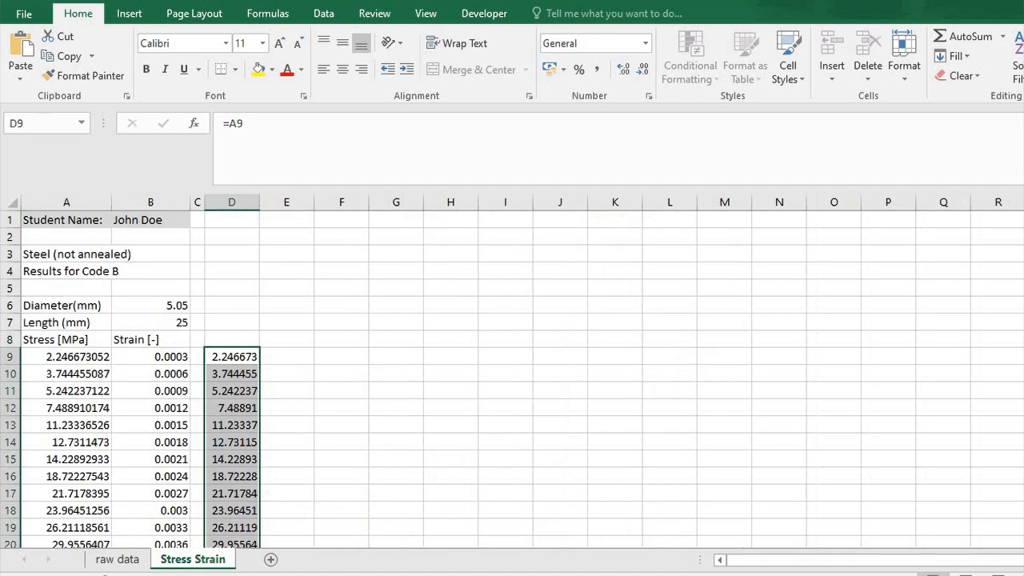
Extend the filled column D formulas across into column E for rows 9 to 719.
scroll(256, 359, "down", 20)
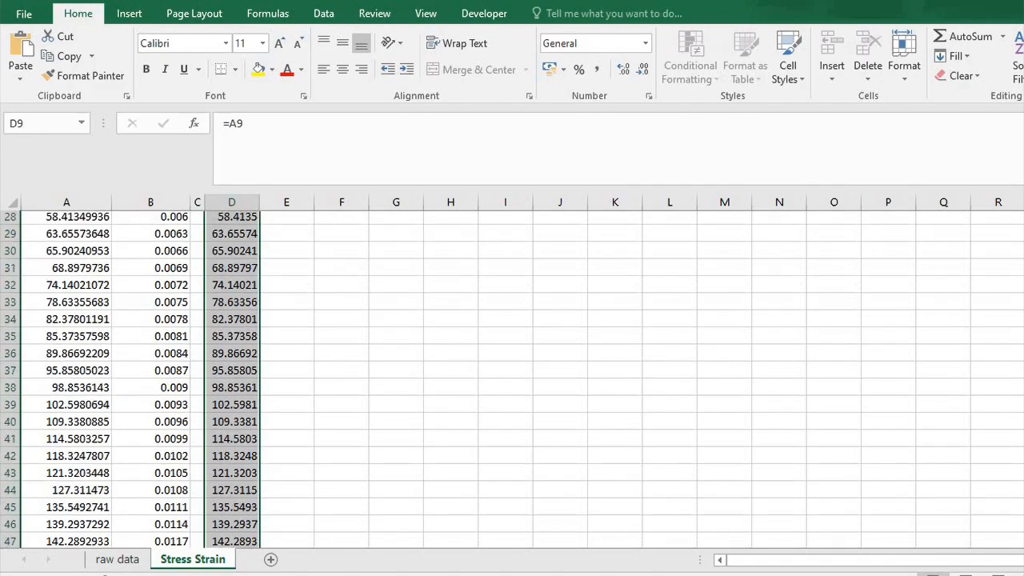
scroll(512, 380, "down", 20)
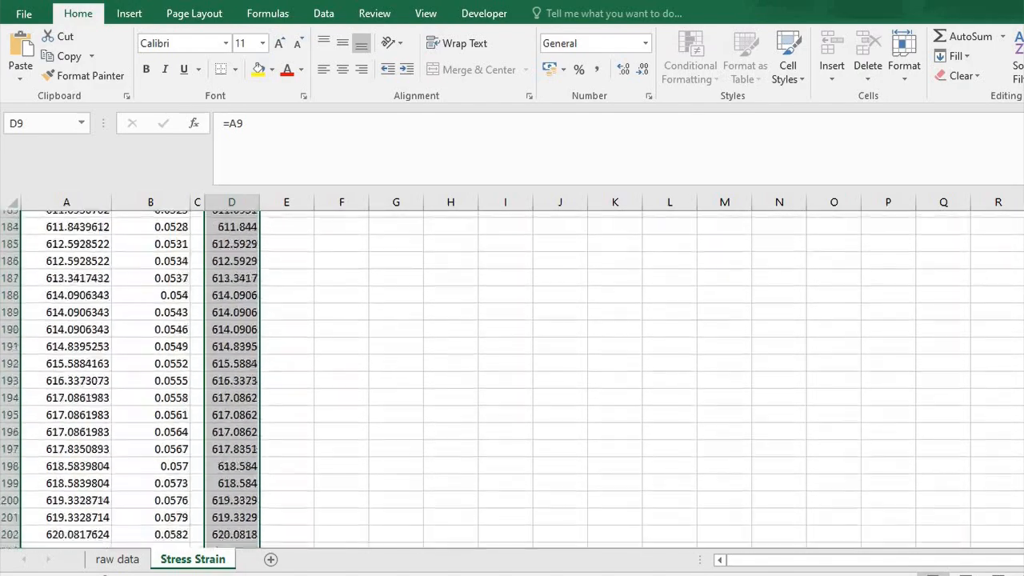
scroll(512, 380, "down", 20)
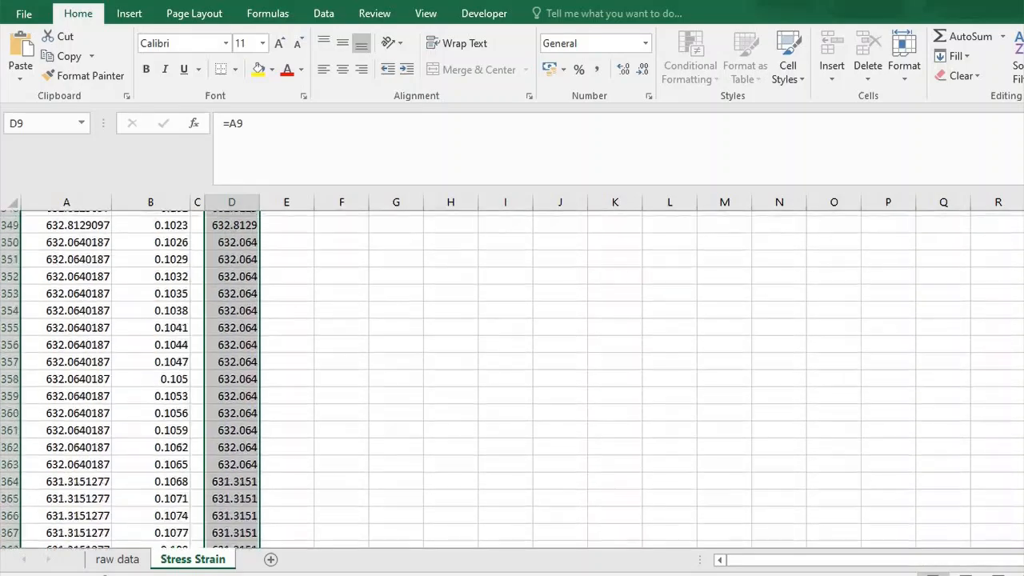
scroll(512, 380, "down", 20)
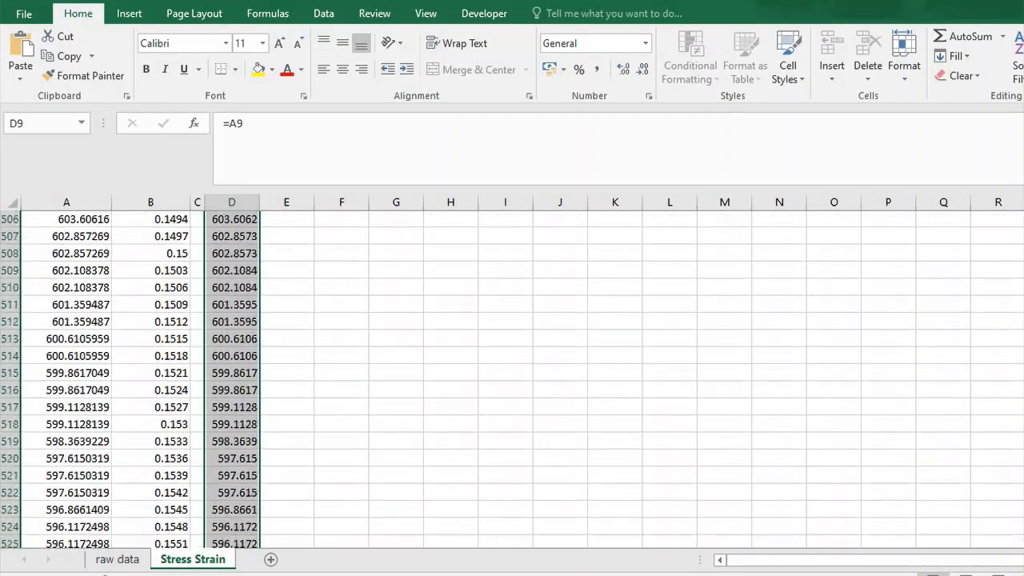
scroll(515, 356, "down", 20)
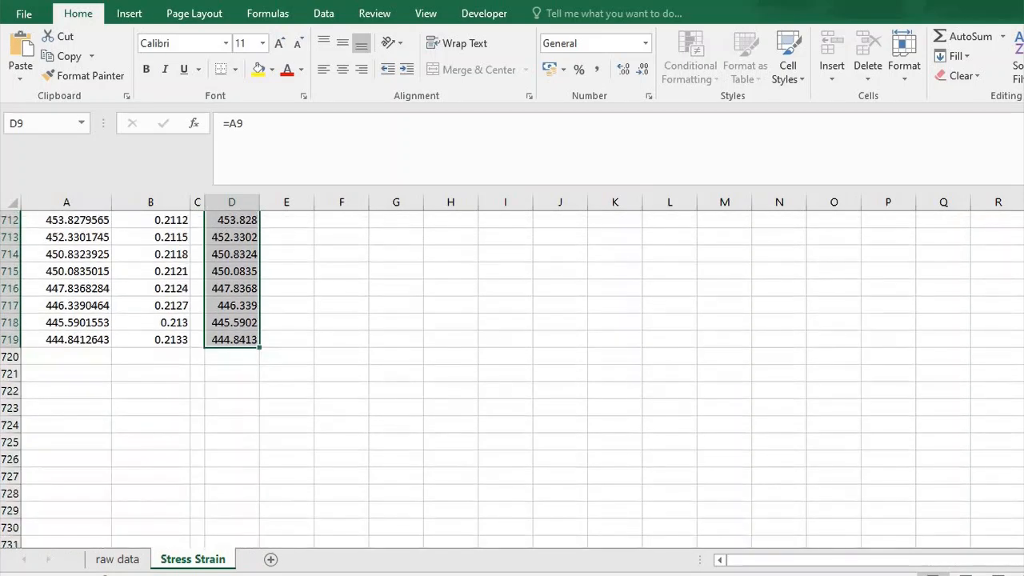
left_click_drag(263, 348, 304, 349)
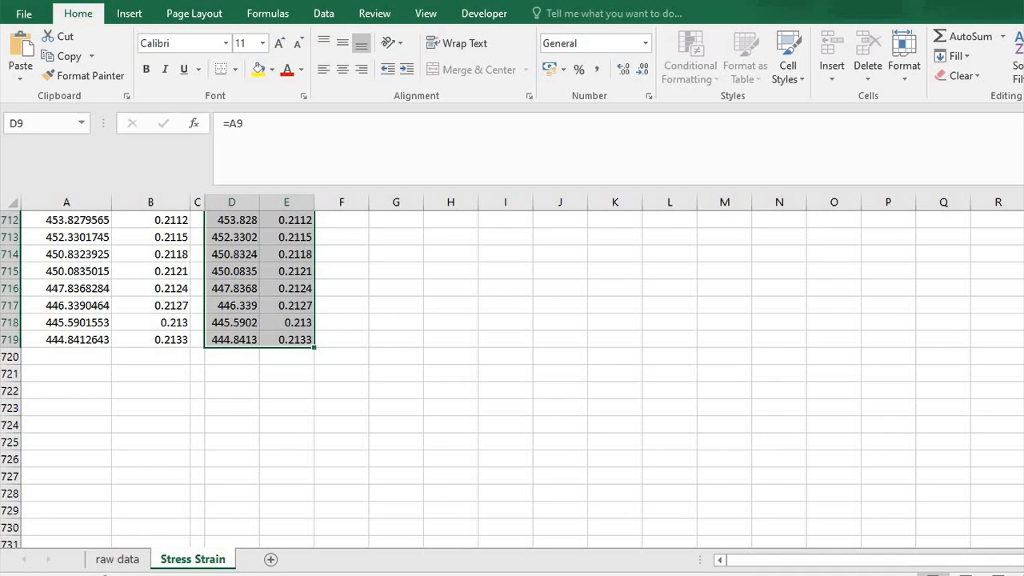
scroll(512, 379, "up", 20)
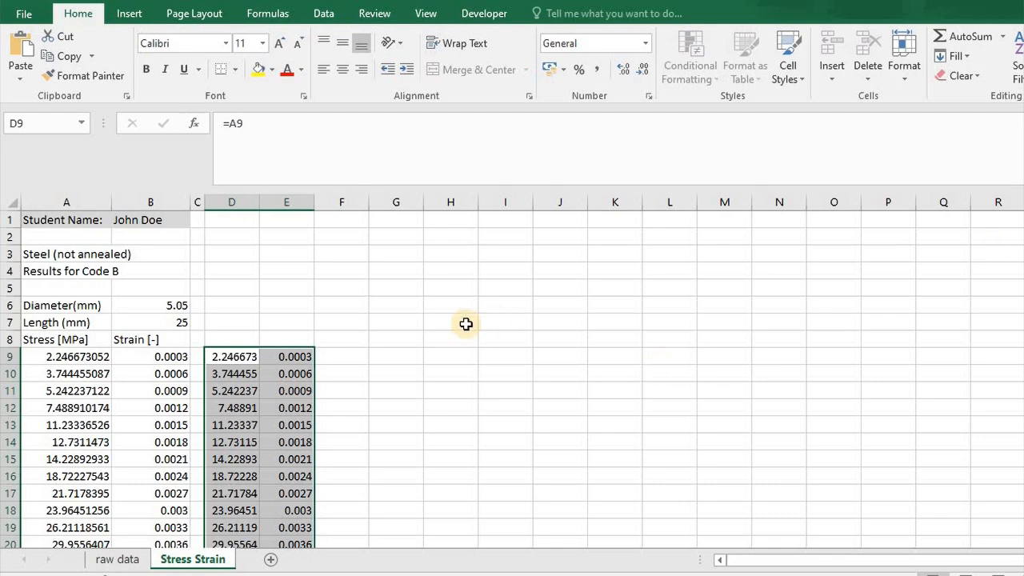
Copy the Stress [MPa] and Strain [-] headers from A8:B8 to D8:E8.
left_click_drag(69, 343, 122, 352)
key("ctrl+c")
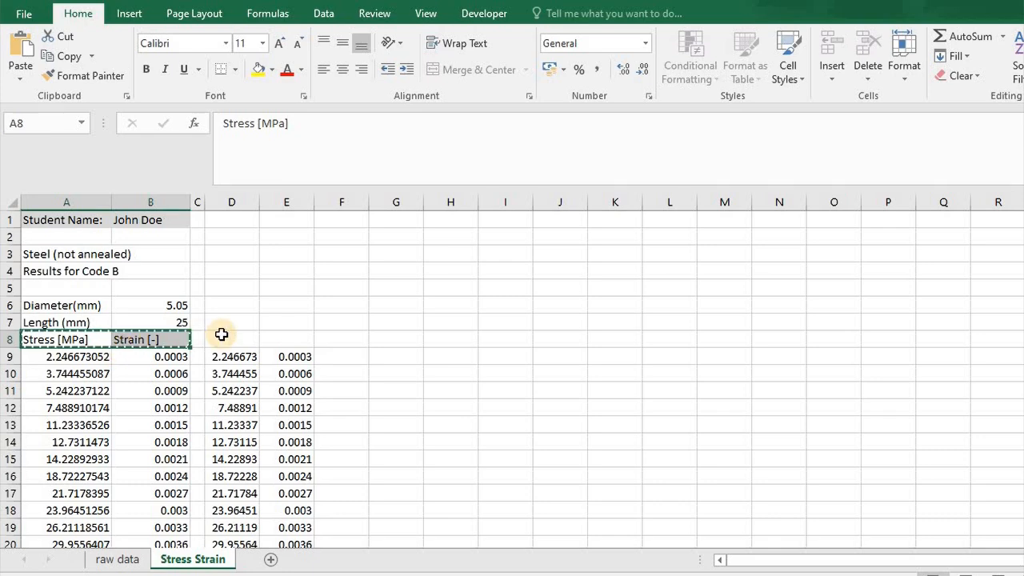
left_click(222, 334)
key("ctrl+v")
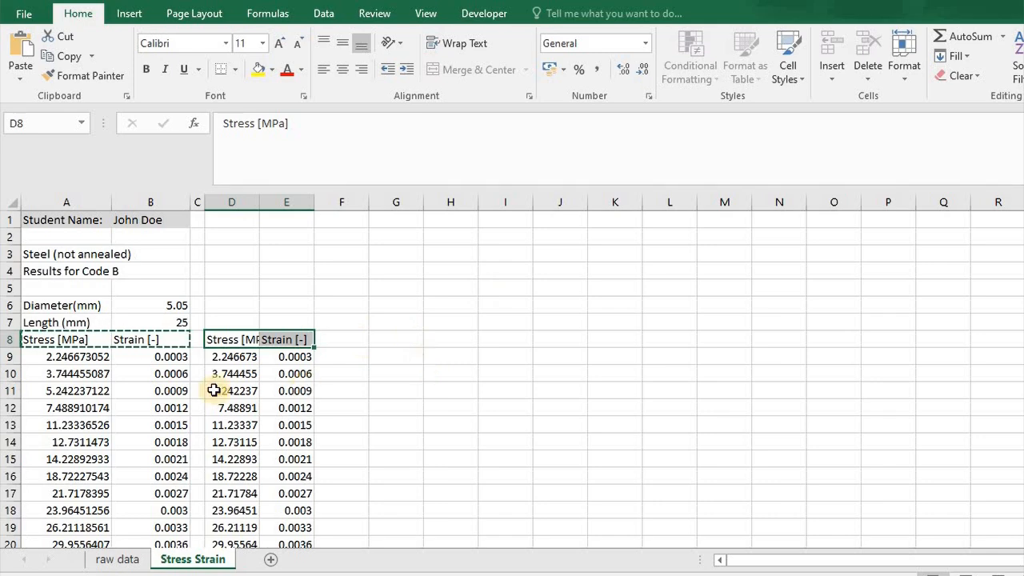
left_click(131, 20)
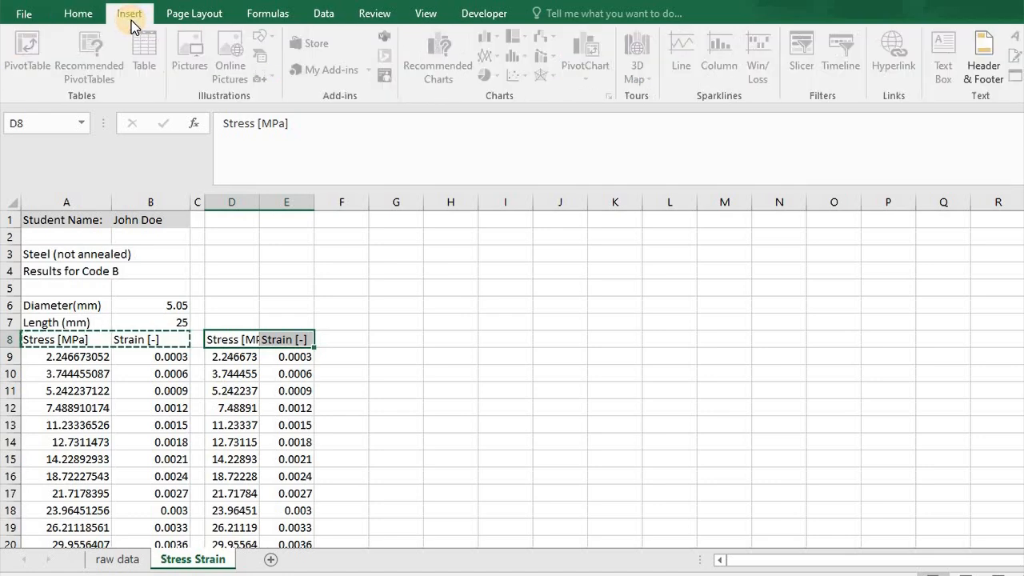
left_click(64, 353)
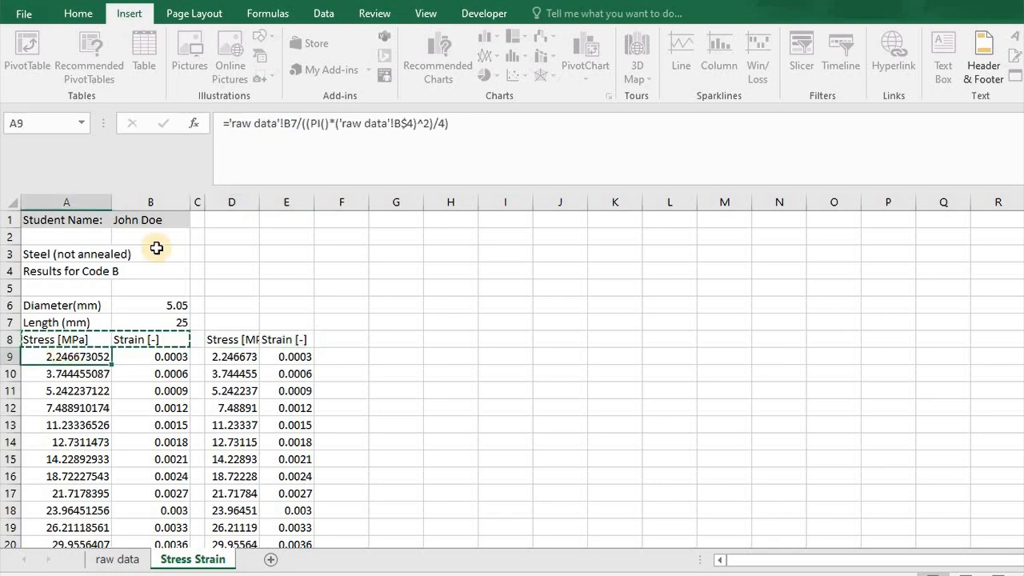
left_click(66, 340)
key("shift+Right")
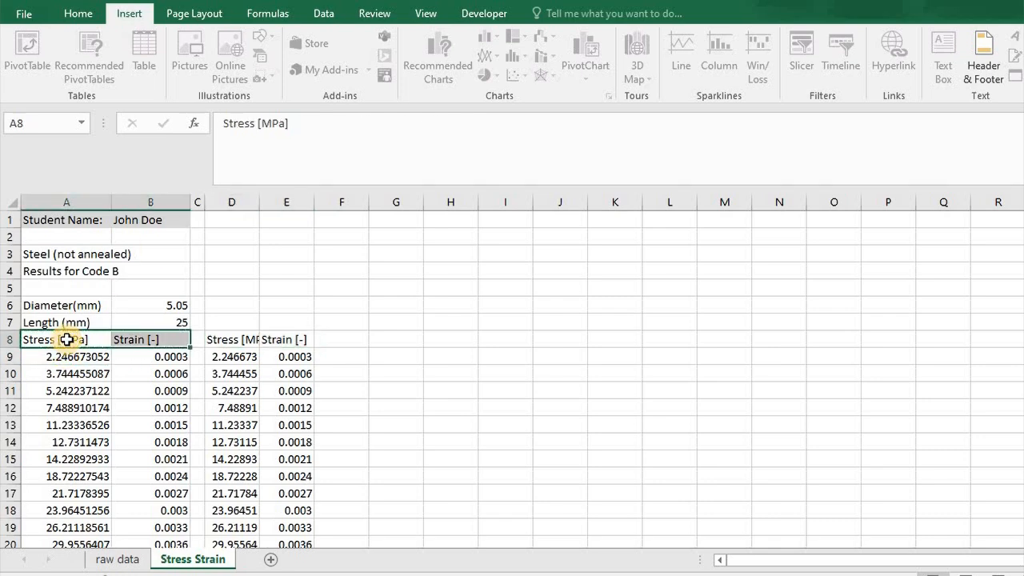
left_click(64, 336)
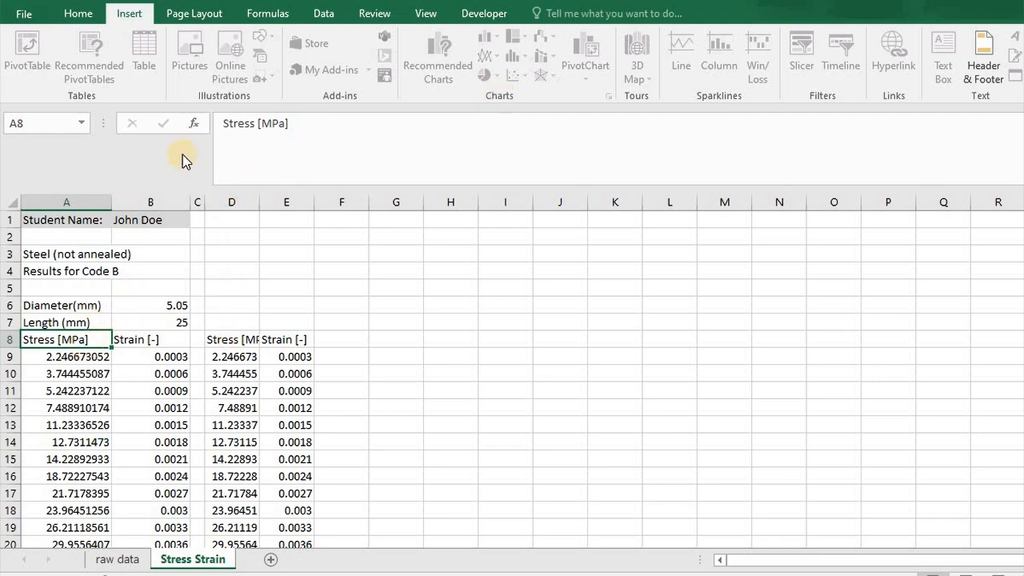
left_click(80, 13)
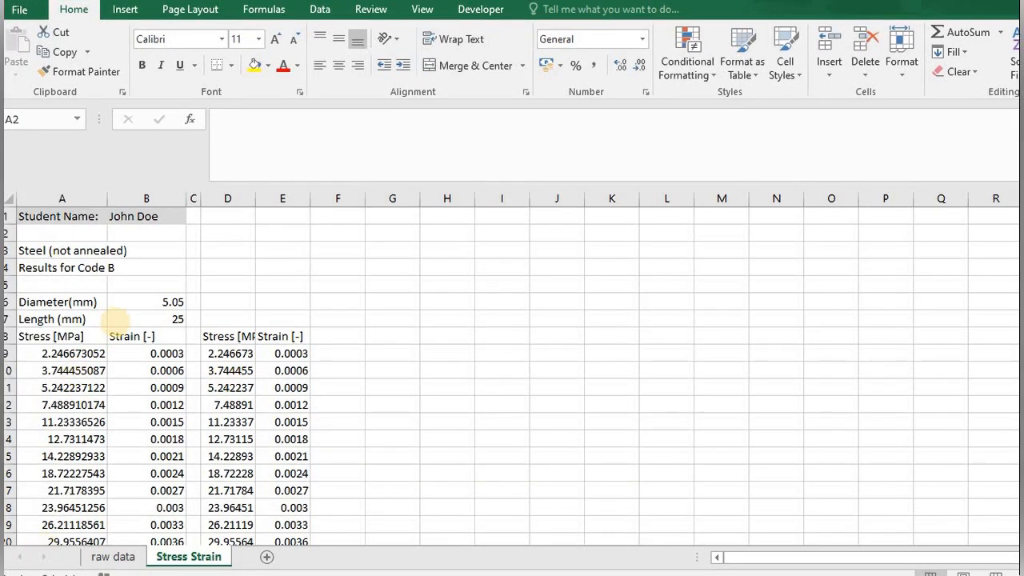
left_click(127, 16)
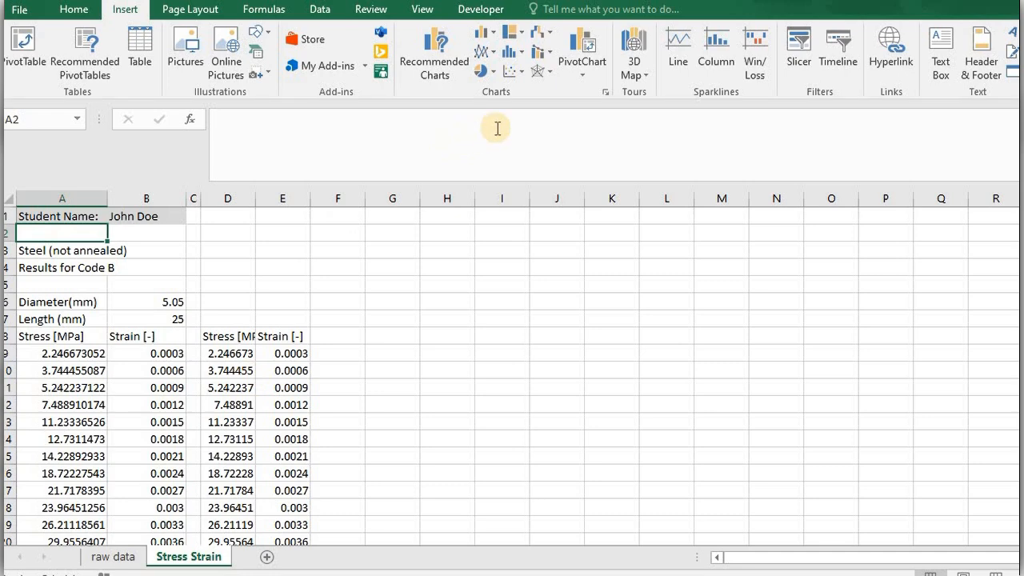
left_click(220, 248)
Copy the specimen title from A3 to D3, pasting it as a value instead of a formula.
left_click(56, 252)
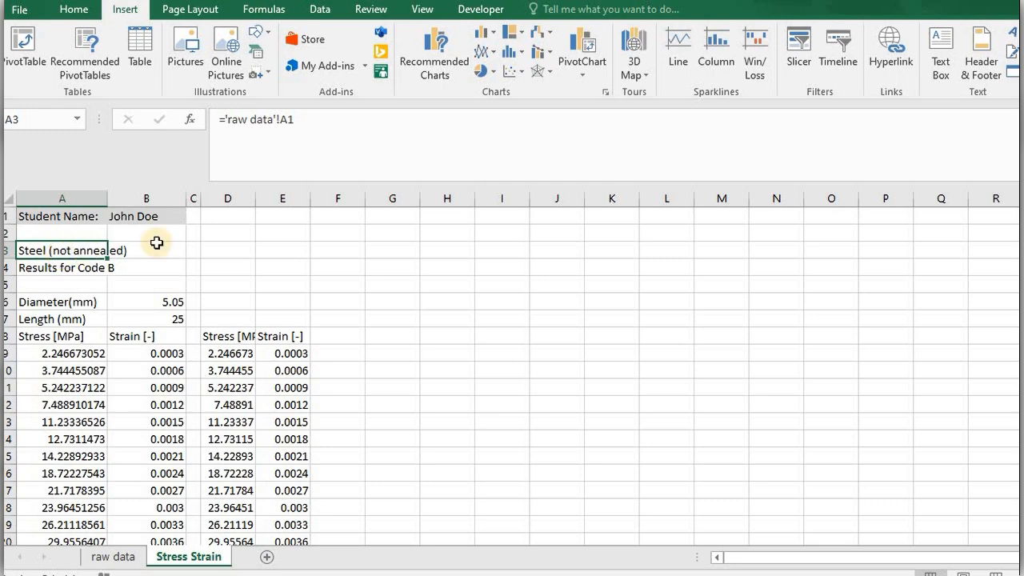
key("ctrl+c")
left_click(212, 250)
key("ctrl+v")
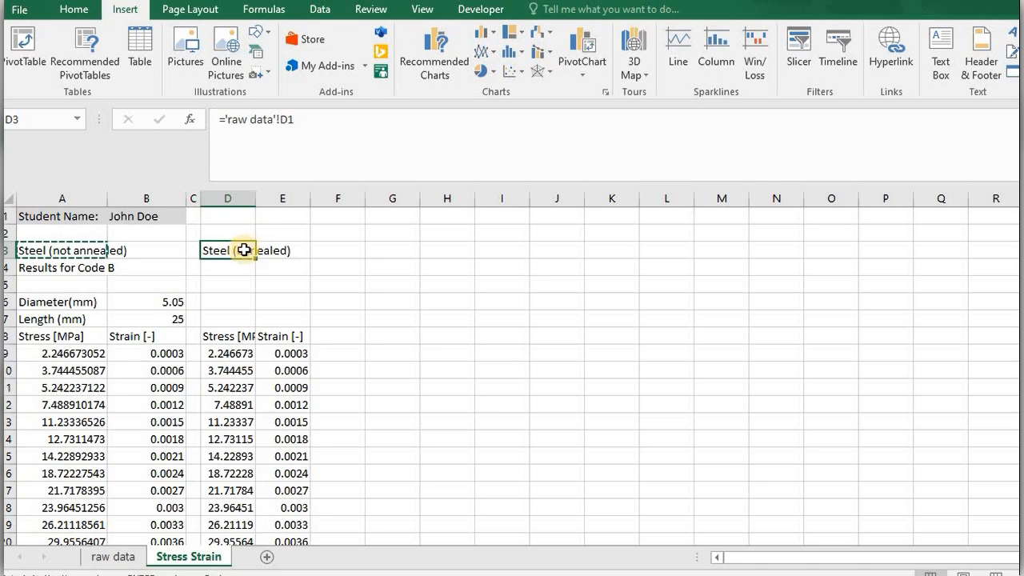
right_click(245, 251)
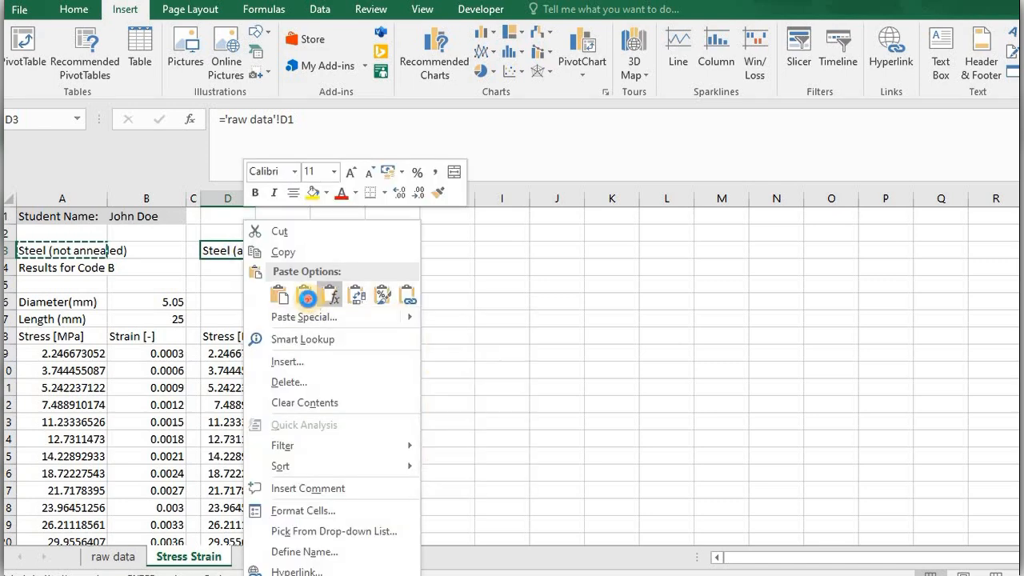
left_click(304, 297)
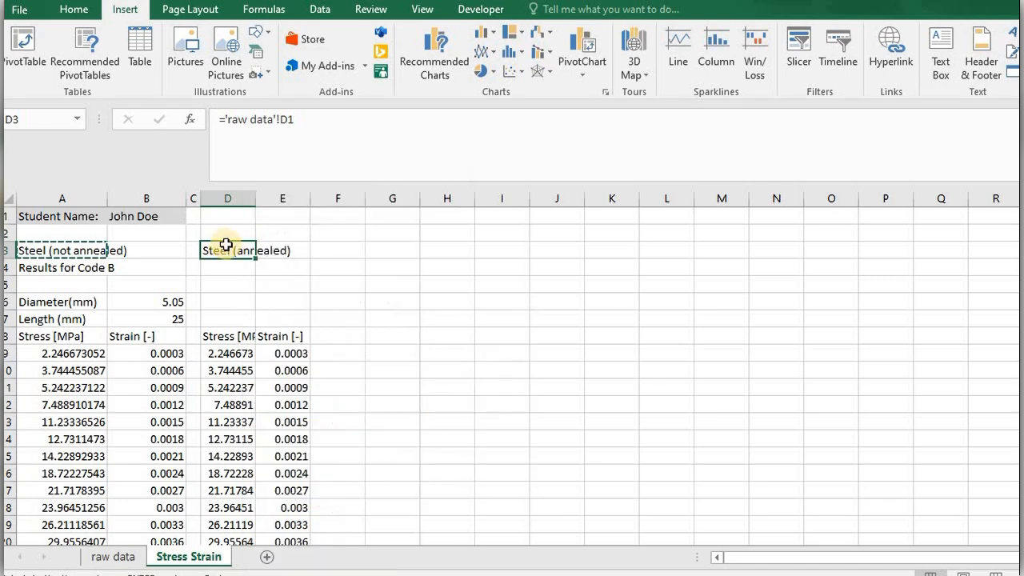
Change the title in D3 to Steel 2 (not annealed).
left_click(252, 121)
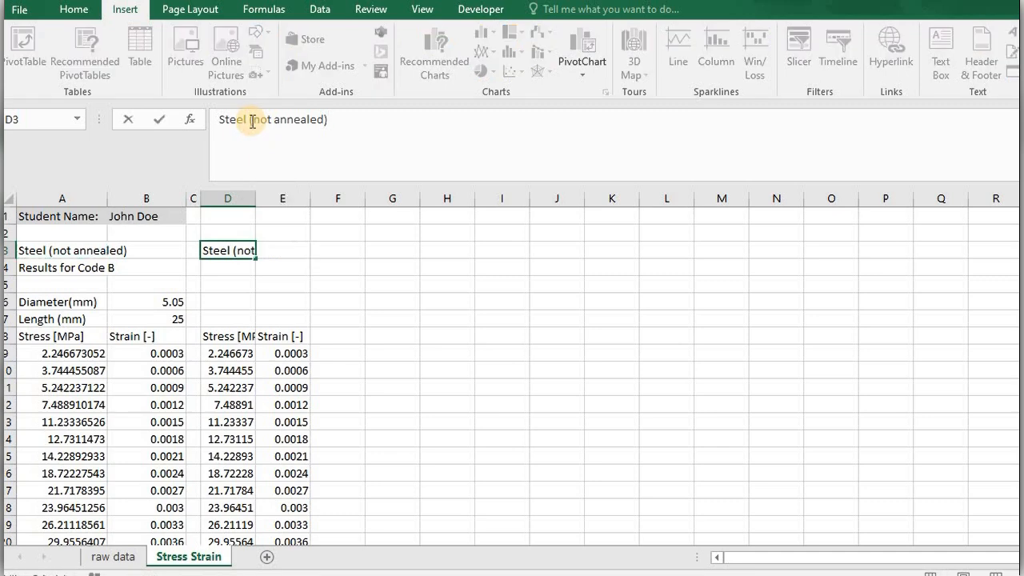
type("2")
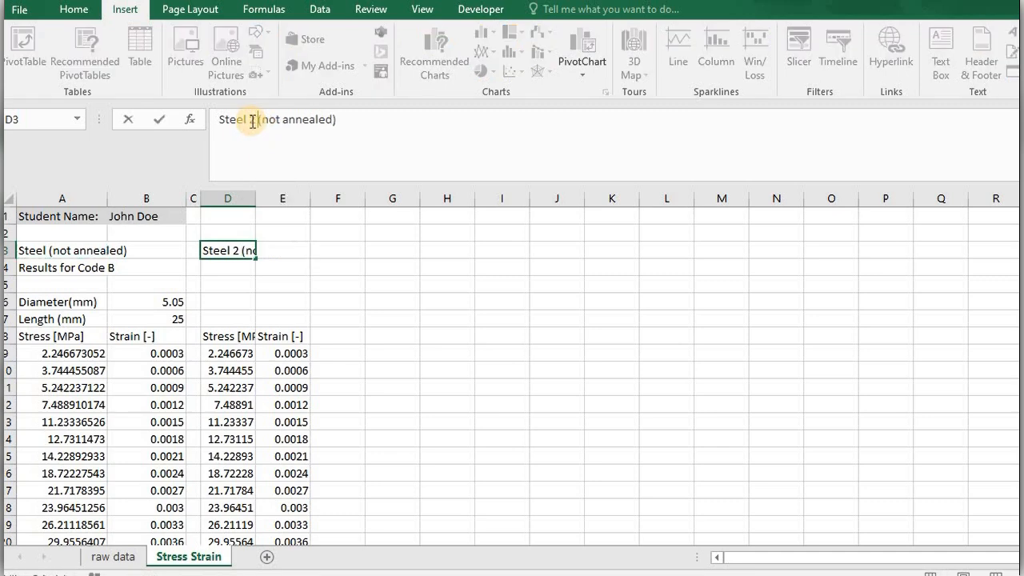
key("Return")
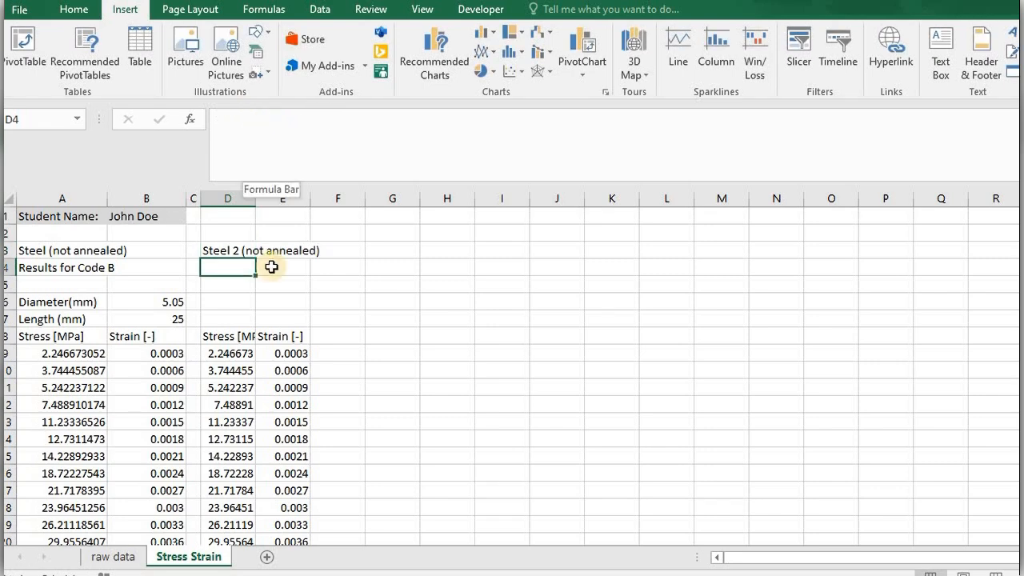
Insert an empty scatter chart with smooth lines and markers, starting from blank cell G7 beside the data.
left_click(408, 319)
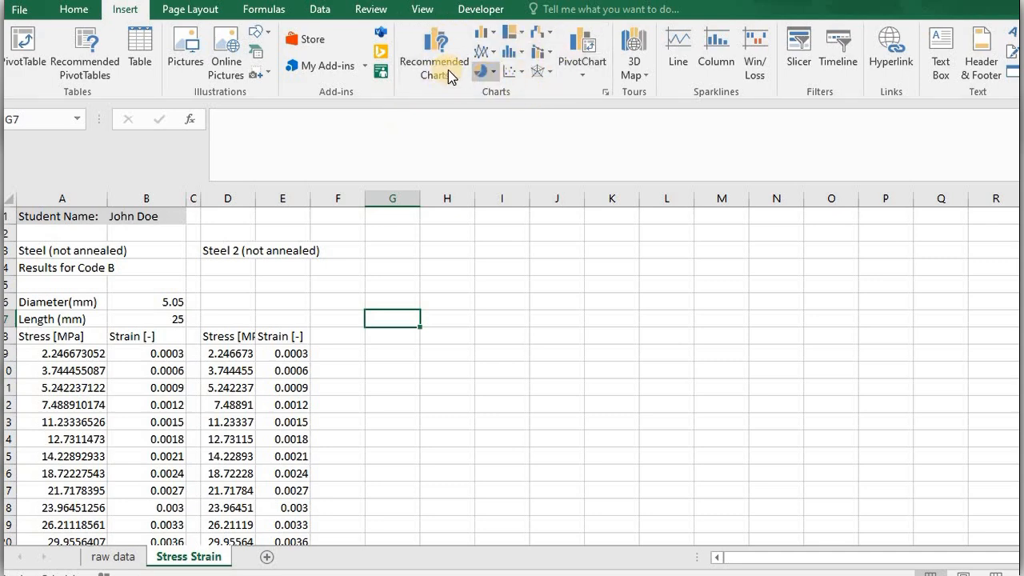
left_click(521, 72)
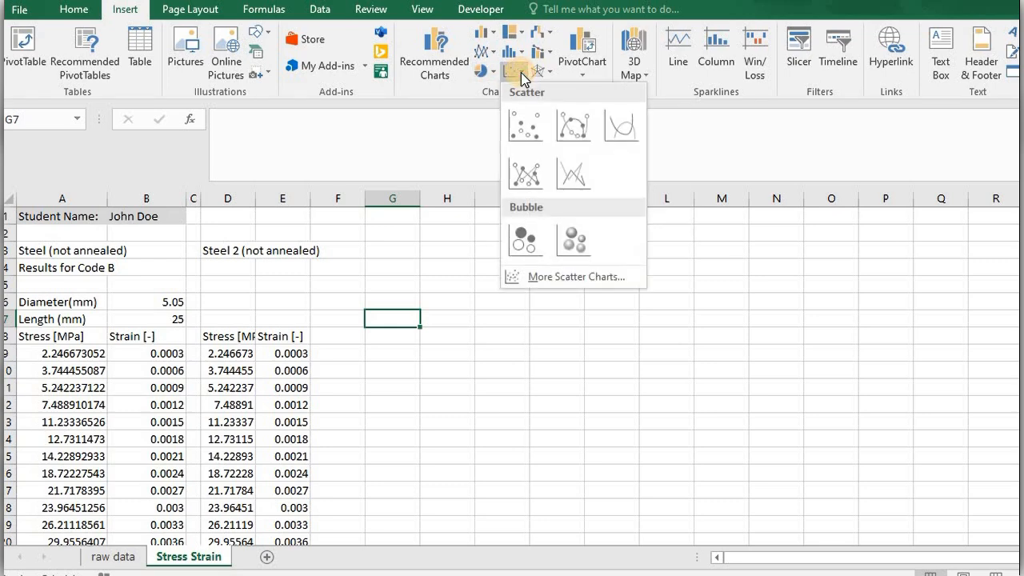
left_click(573, 136)
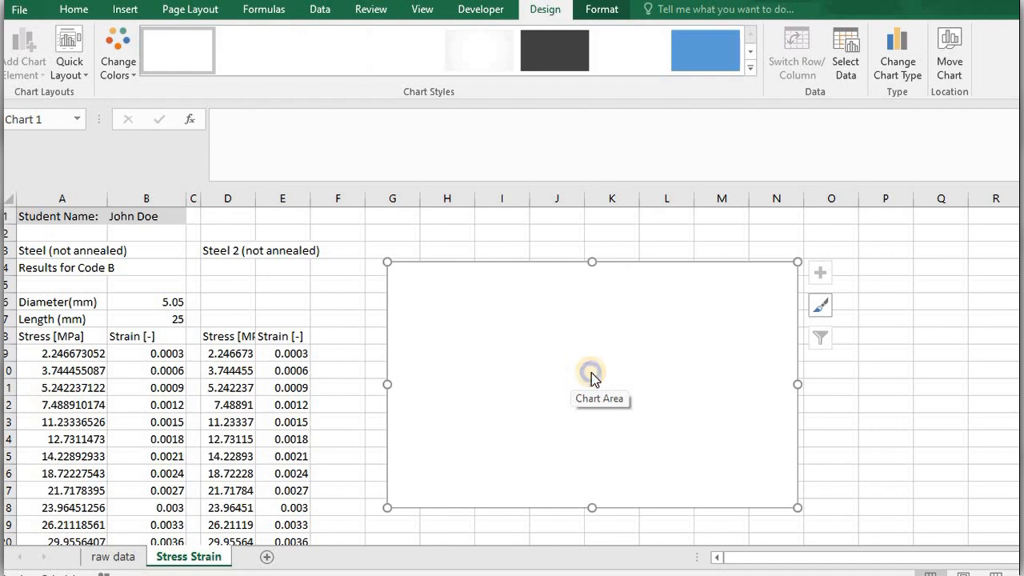
Add a first data series to the empty scatter chart and take its name from cell A3.
right_click(593, 377)
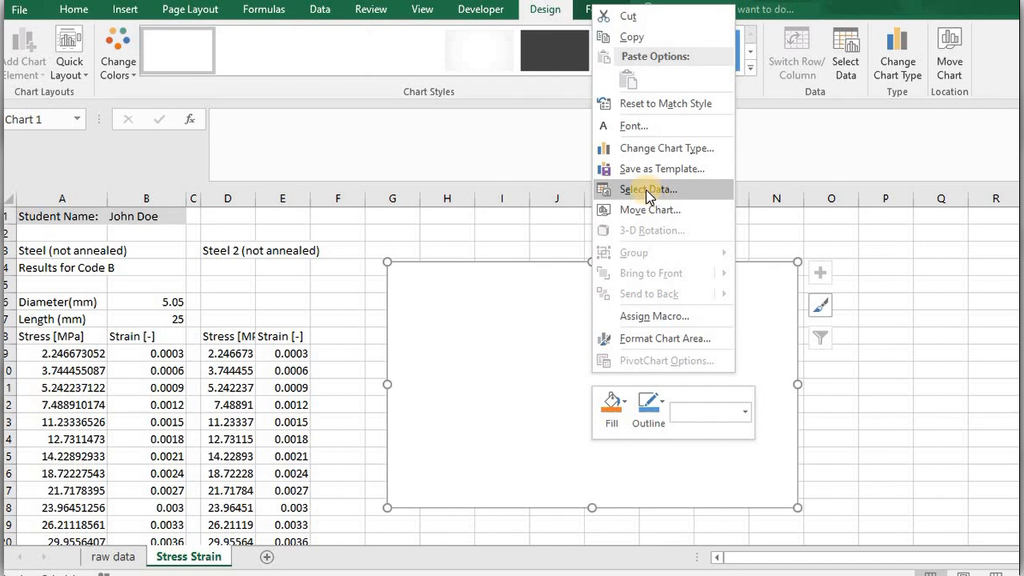
left_click(648, 190)
left_click_drag(290, 119, 560, 190)
left_click_drag(725, 224, 693, 214)
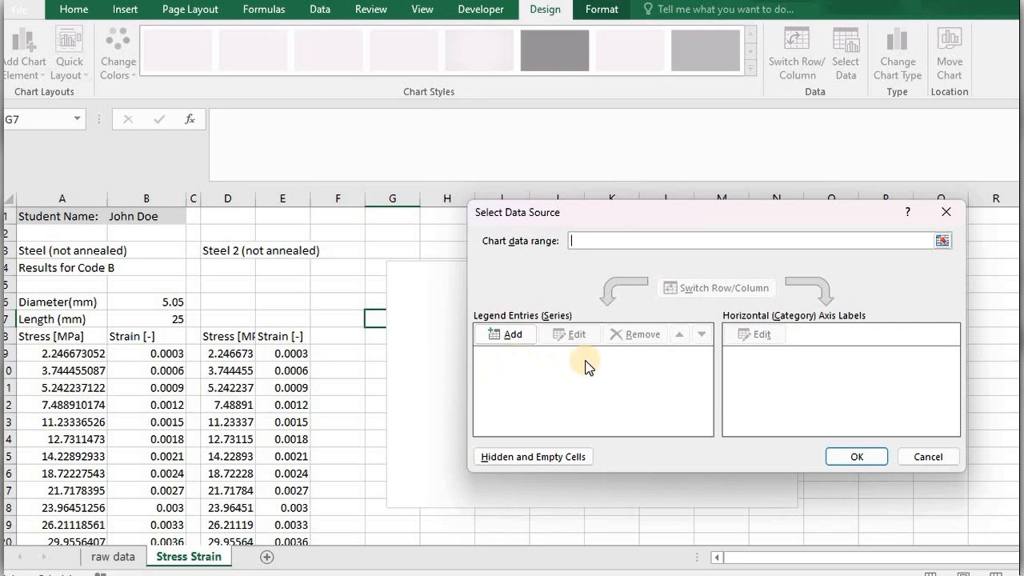
left_click(509, 337)
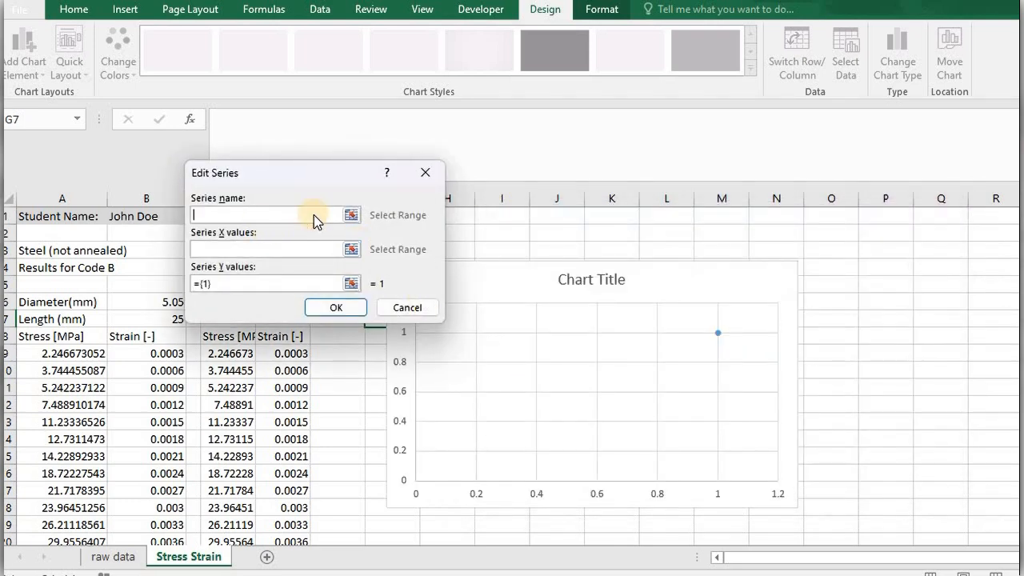
left_click(355, 216)
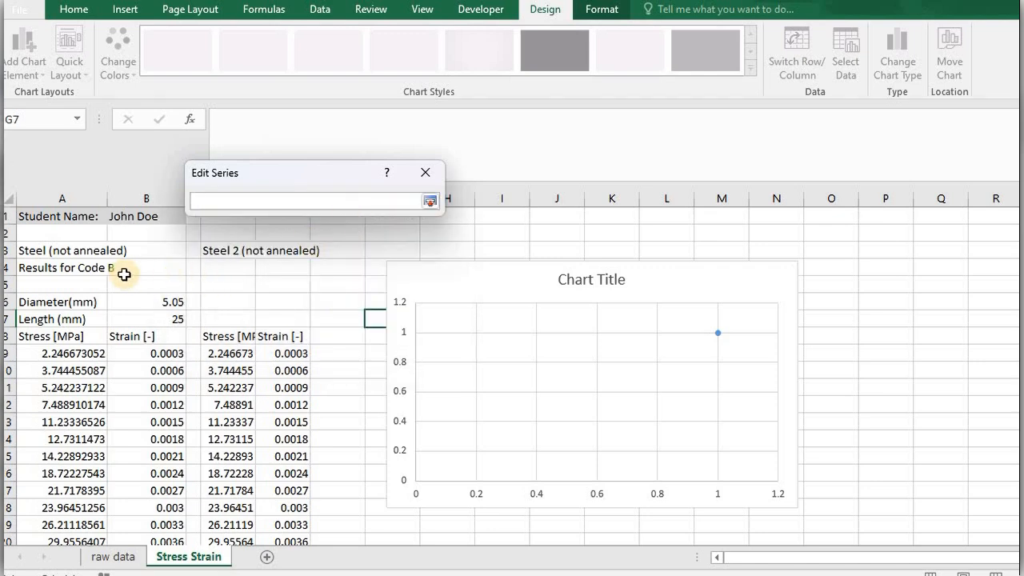
left_click(44, 251)
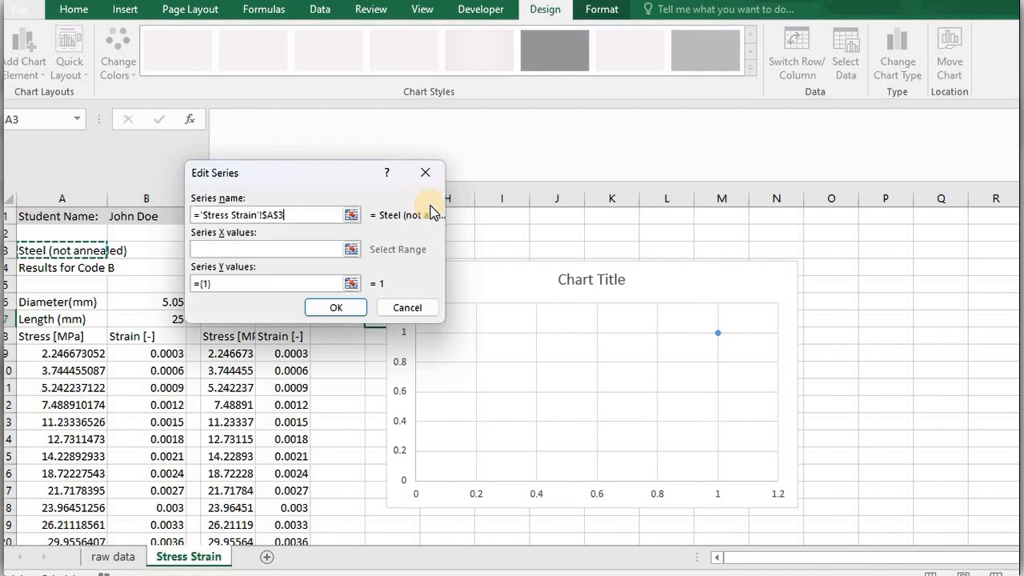
left_click(431, 202)
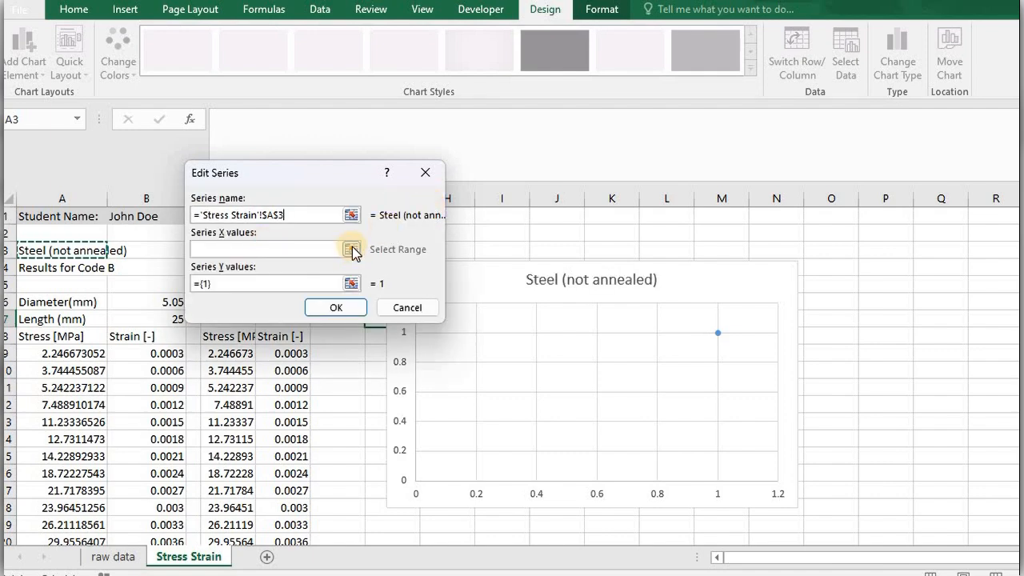
Set the new series' X values to the strain data in B9:B719.
left_click(353, 250)
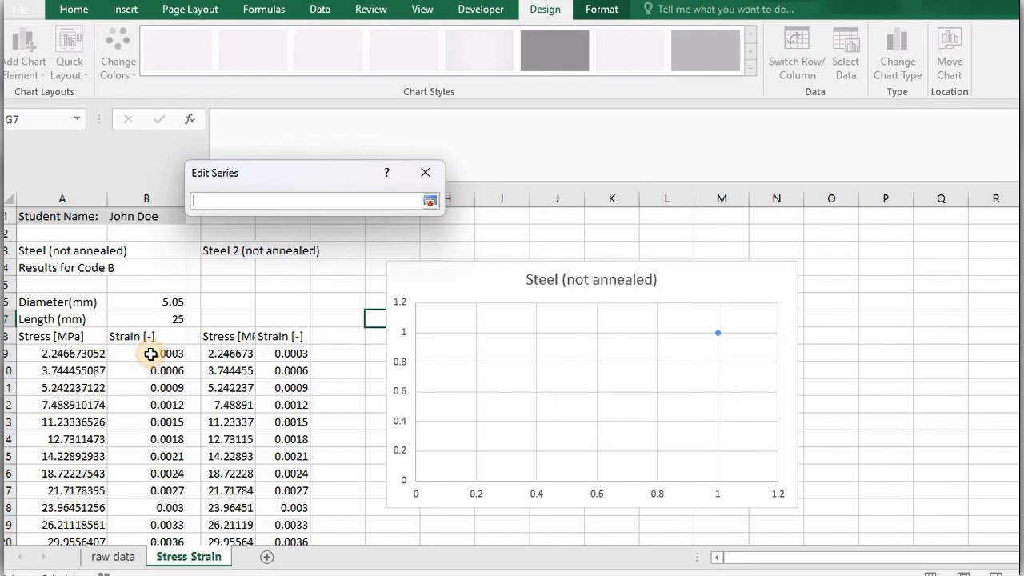
left_click_drag(150, 353, 144, 507)
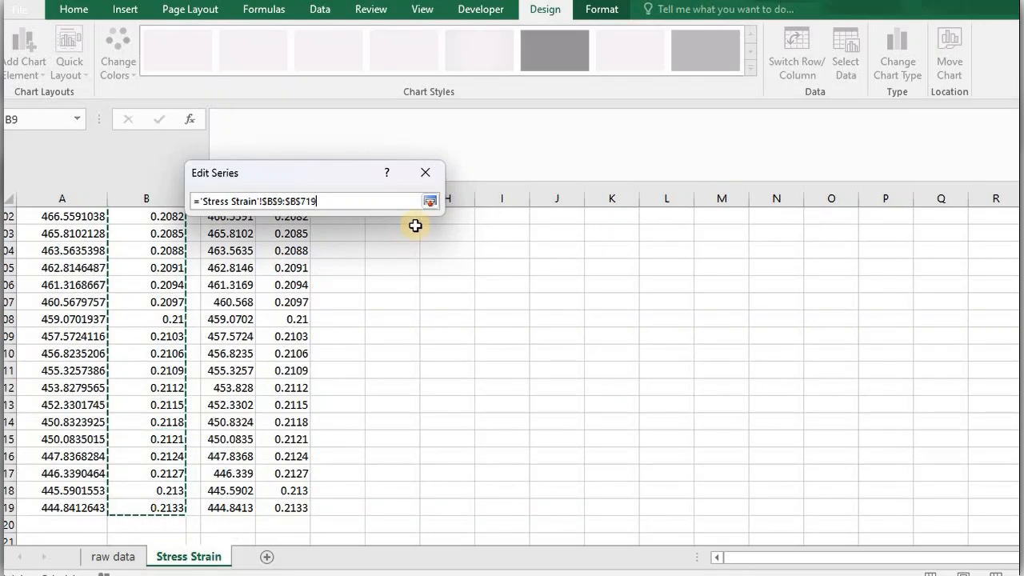
left_click(432, 202)
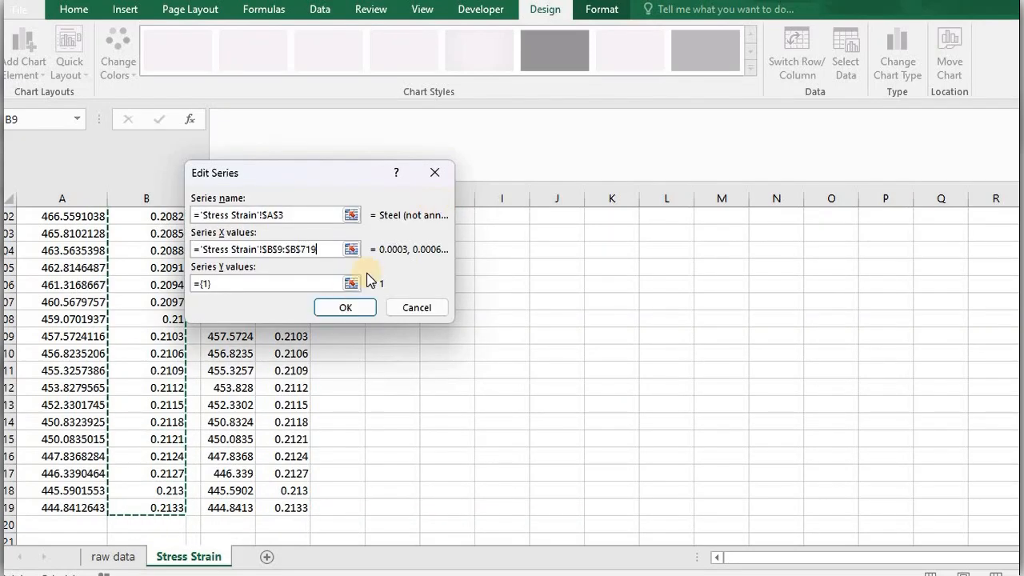
Set the series' Y values to the stress data in A9:A719, accept the series, and close the data source settings.
key("Tab")
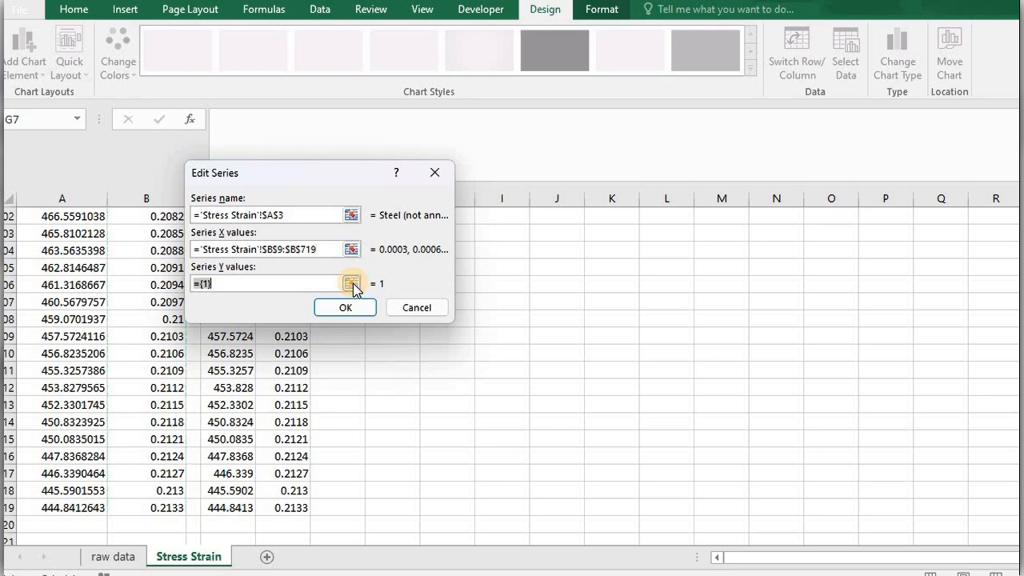
key("BackSpace")
left_click(353, 283)
left_click(62, 511)
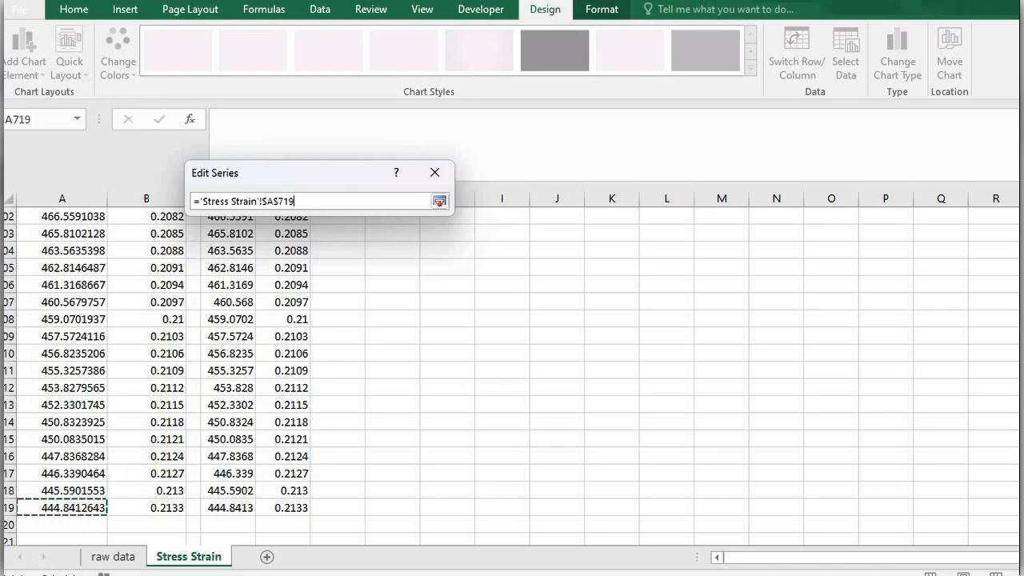
scroll(513, 376, "up", 20)
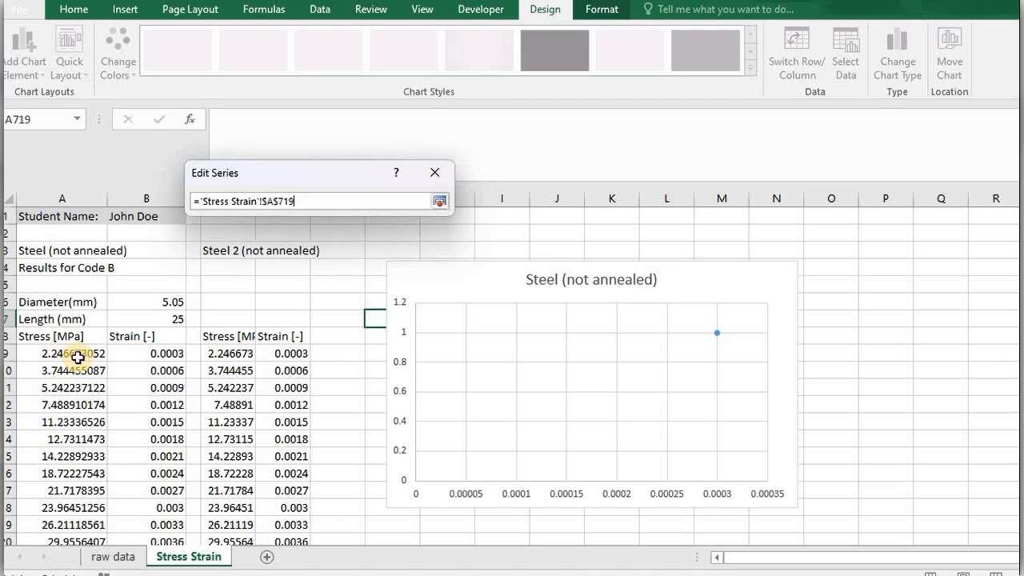
left_click(78, 358, "shift")
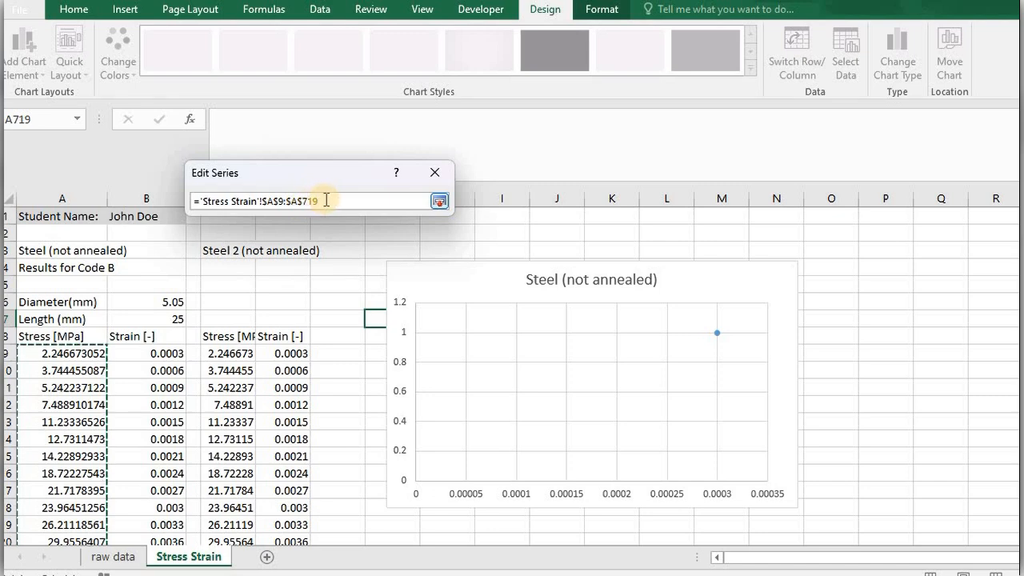
left_click(440, 202)
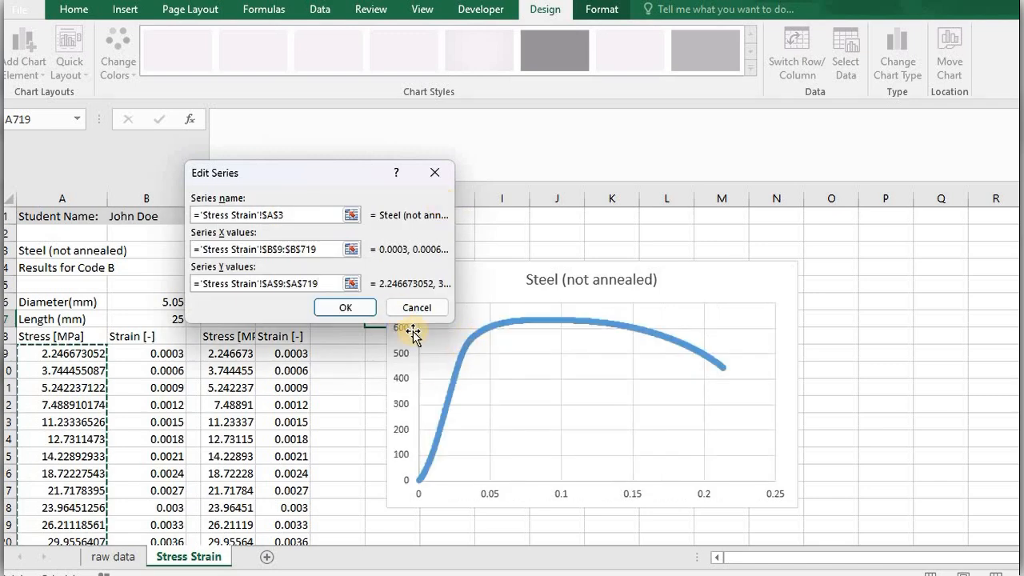
left_click(352, 312)
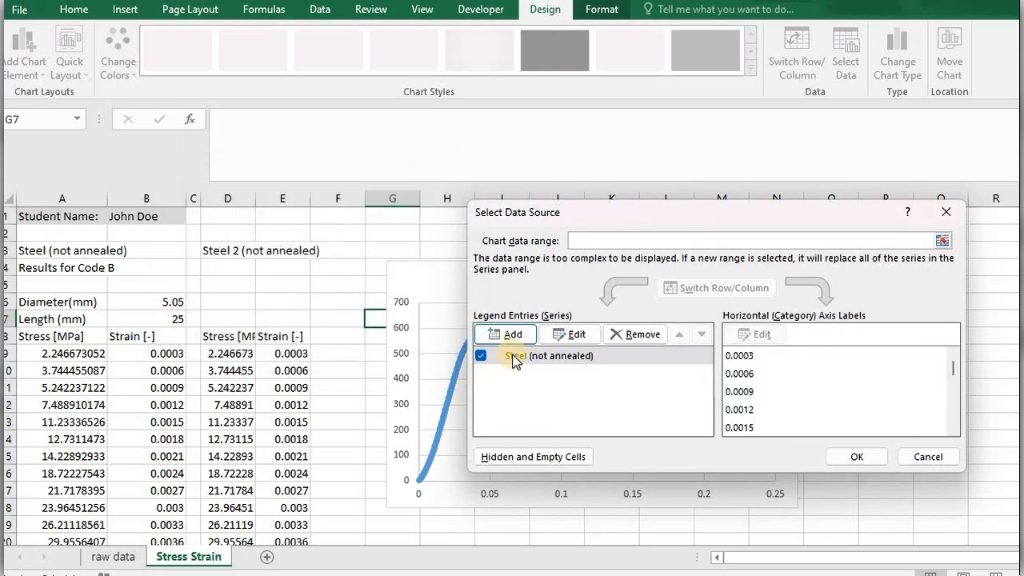
left_click_drag(789, 215, 869, 212)
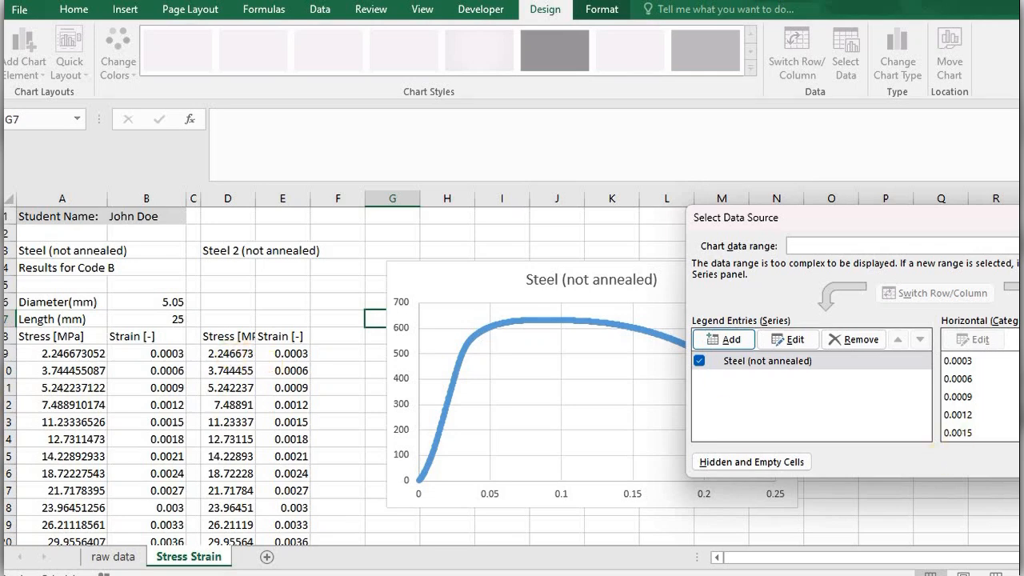
key("Escape")
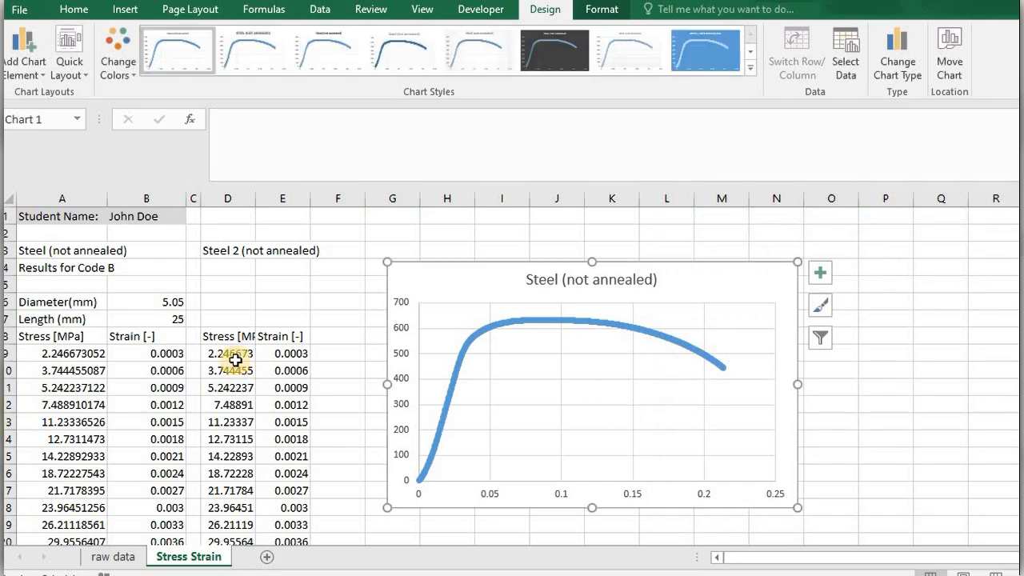
Change the strain formula in E9 to =B9+0.02 and fill it down the rest of column E.
left_click(287, 355)
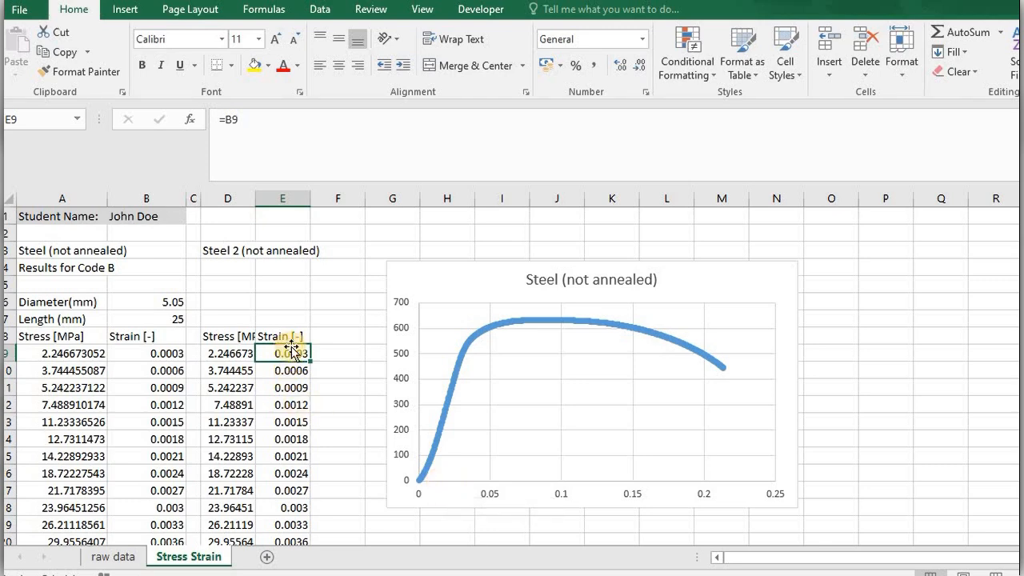
left_click(279, 140)
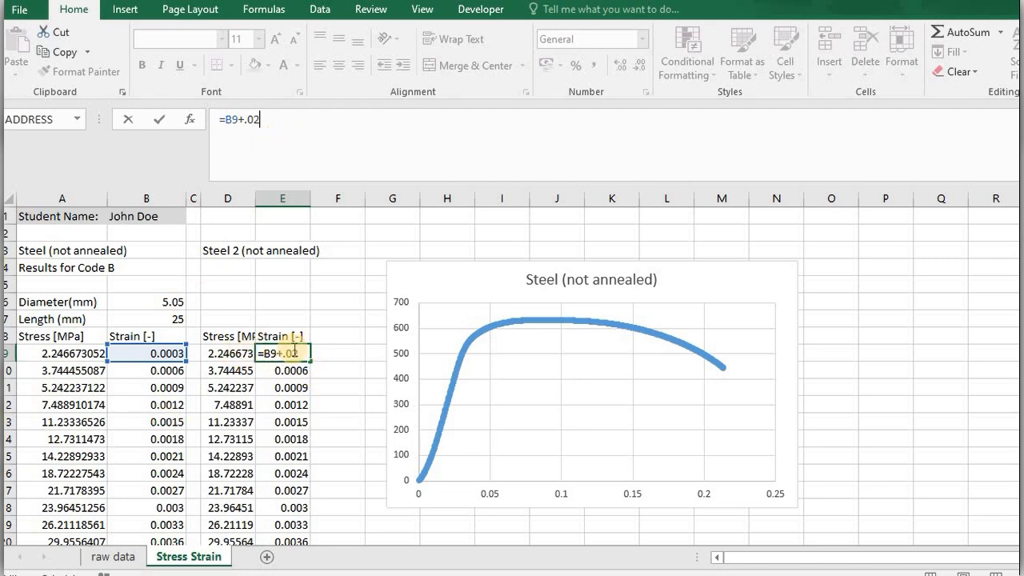
key("Return")
left_click(292, 358)
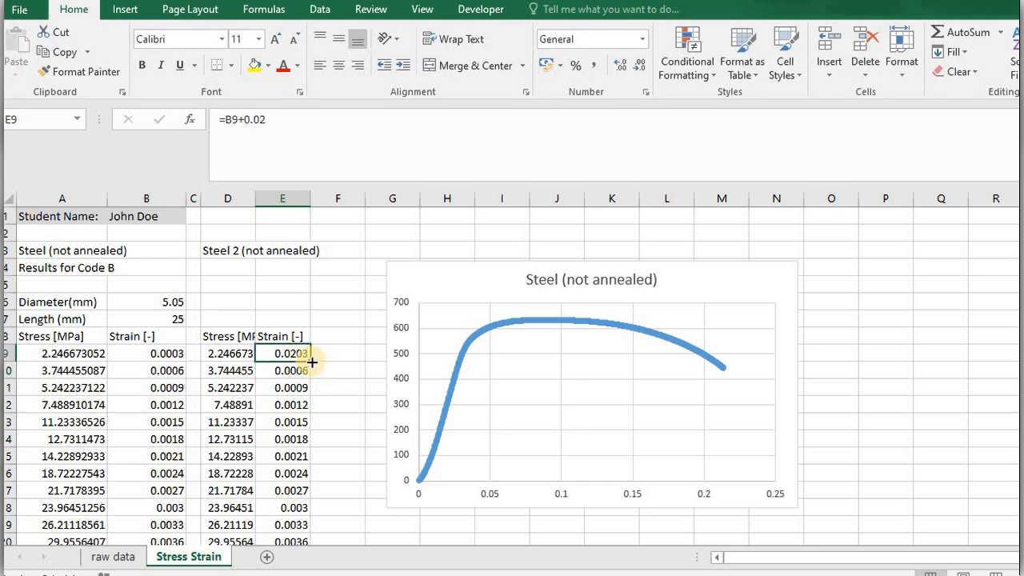
double_click(311, 362)
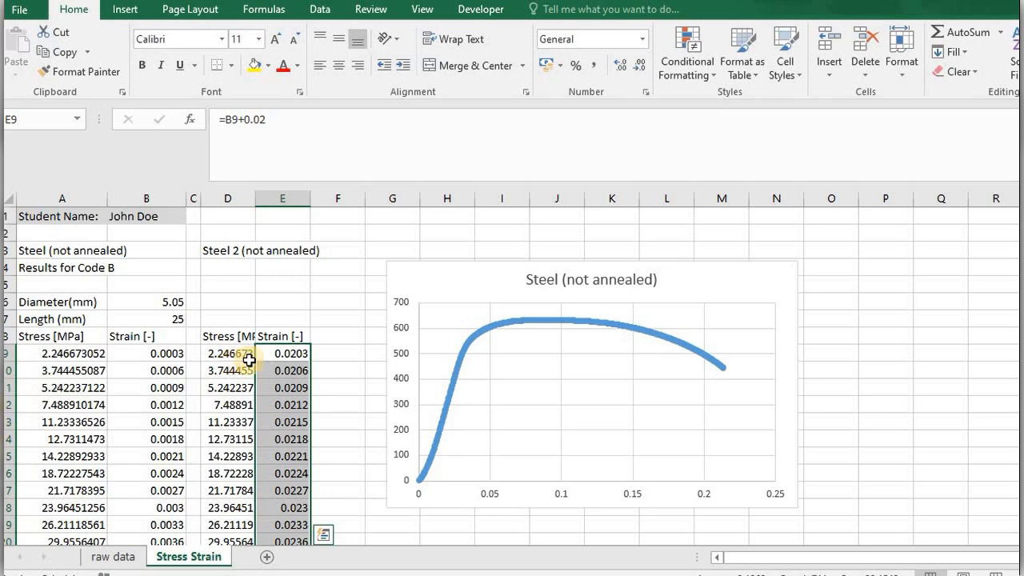
Add a second data series to the stress-strain chart and take its name from cell D3.
left_click(521, 367)
right_click(529, 371)
left_click(582, 466)
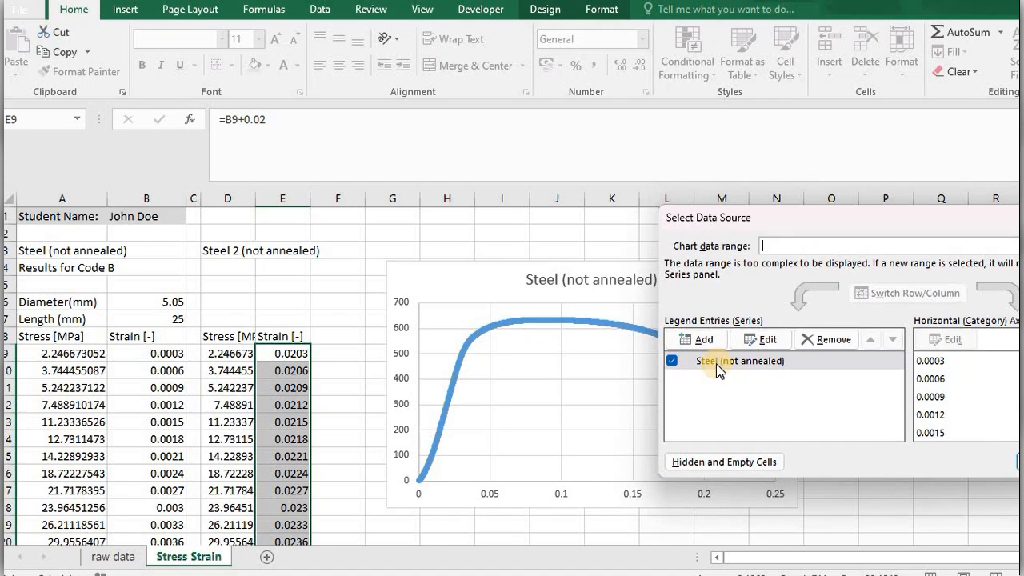
left_click(701, 341)
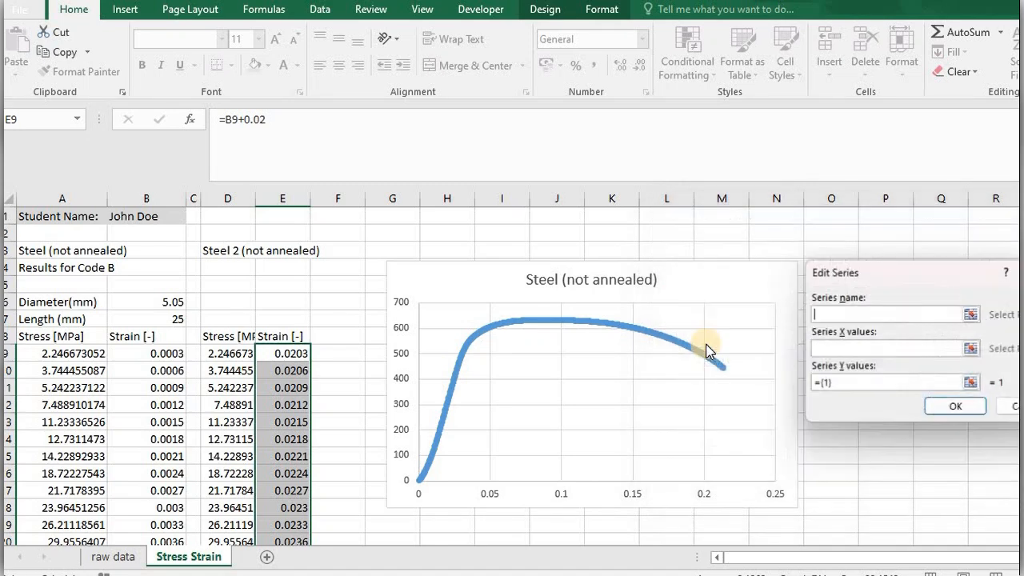
left_click(971, 314)
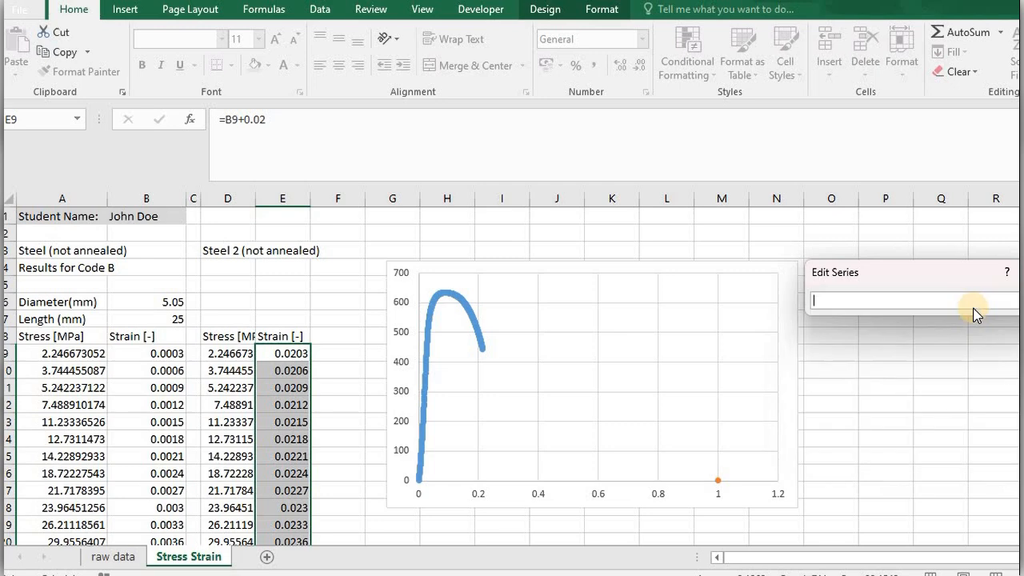
left_click(222, 252)
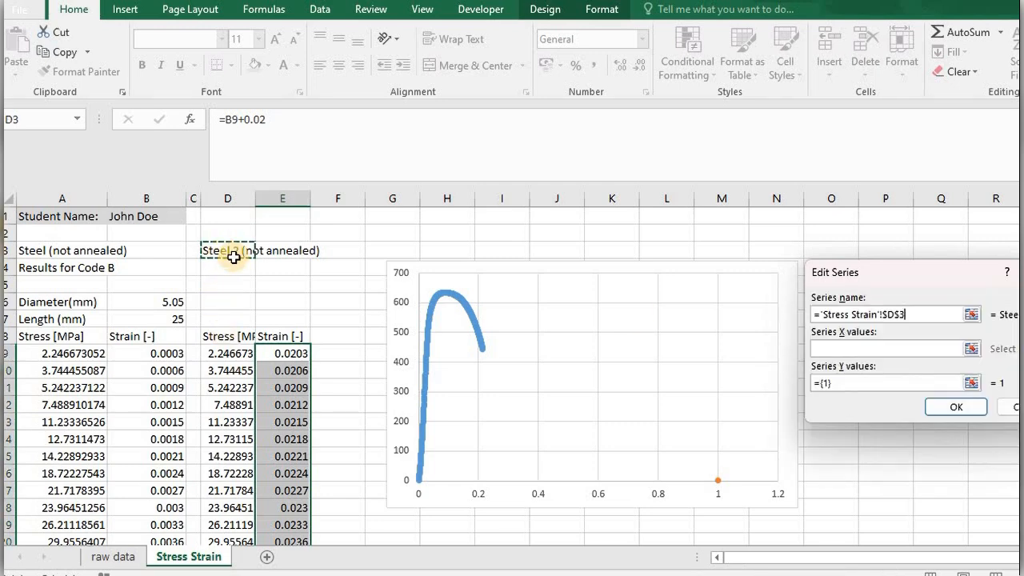
Set the second series' X values to E9:E719 and Y values to D9:D719, and accept the chart data.
left_click(965, 349)
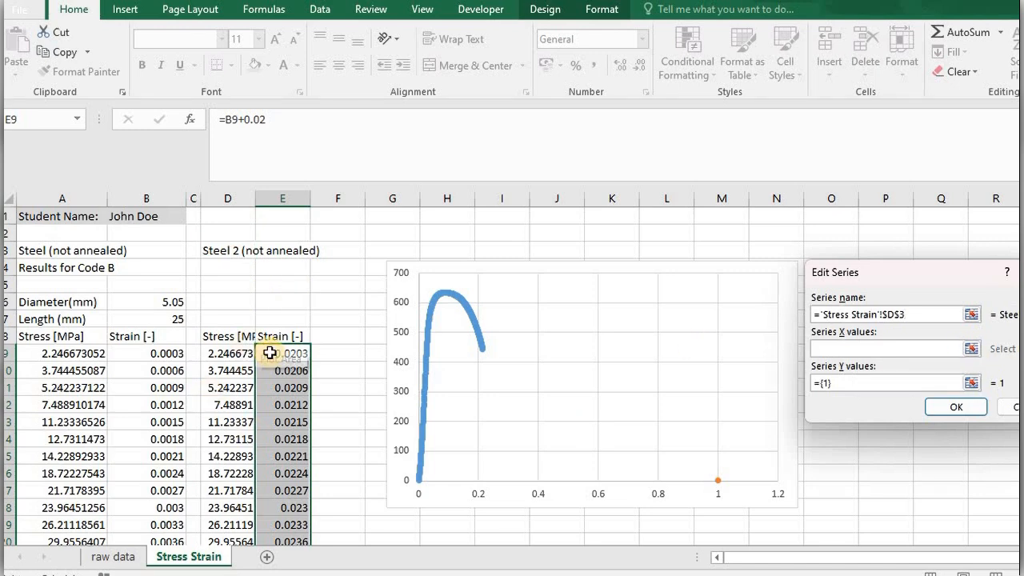
left_click_drag(274, 353, 279, 507)
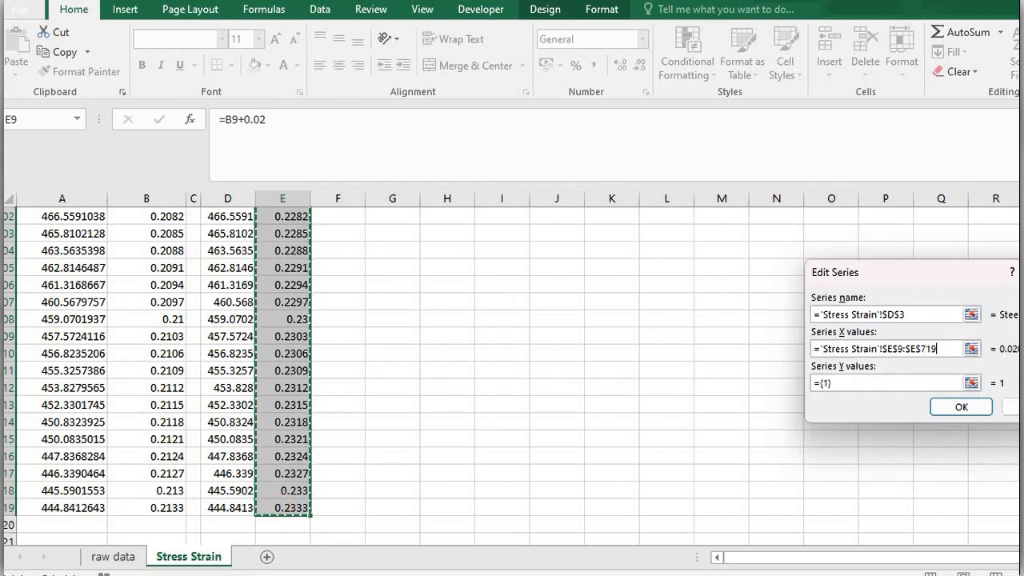
left_click(972, 383)
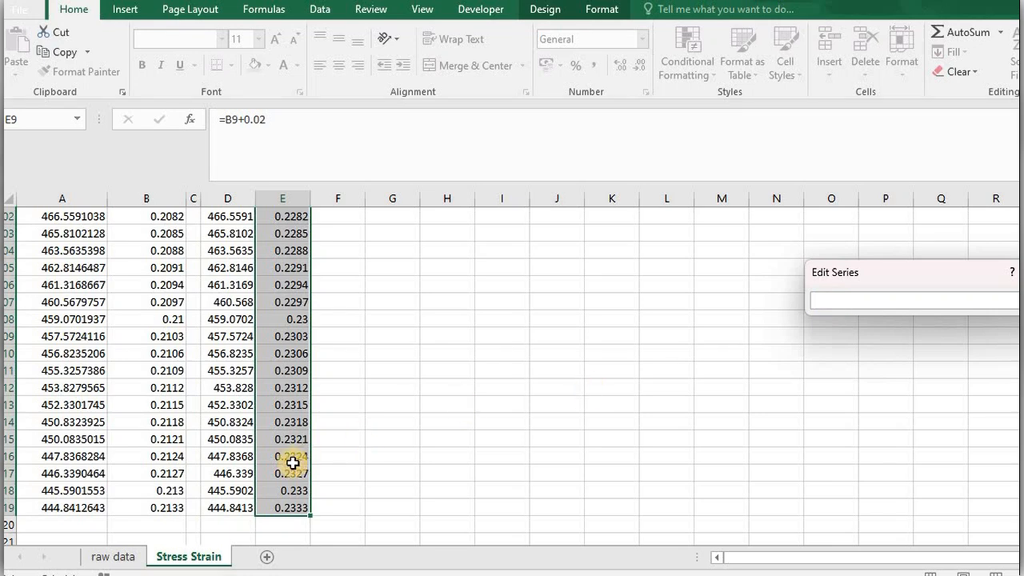
left_click(229, 508)
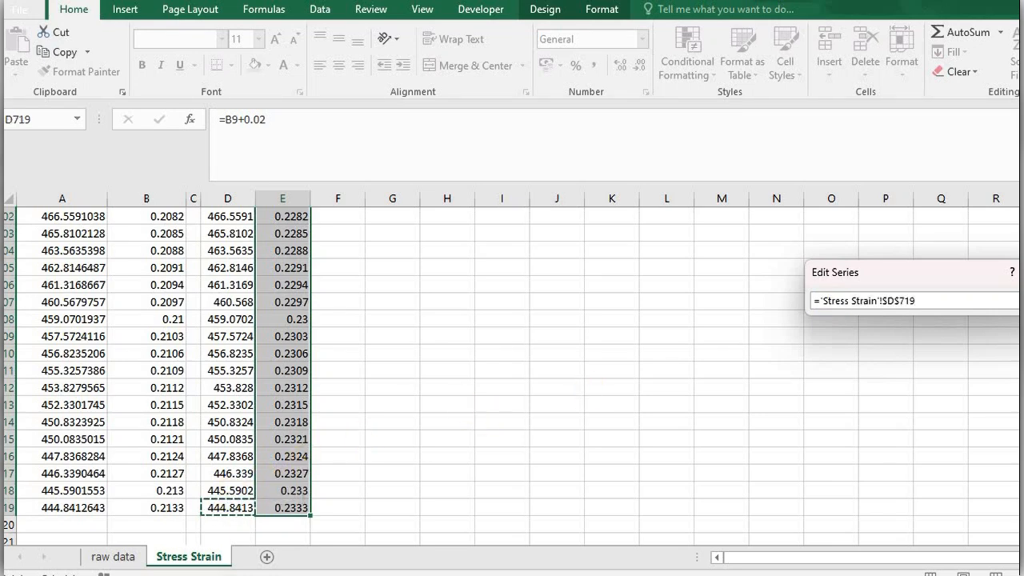
left_click_drag(1022, 520, 1023, 217)
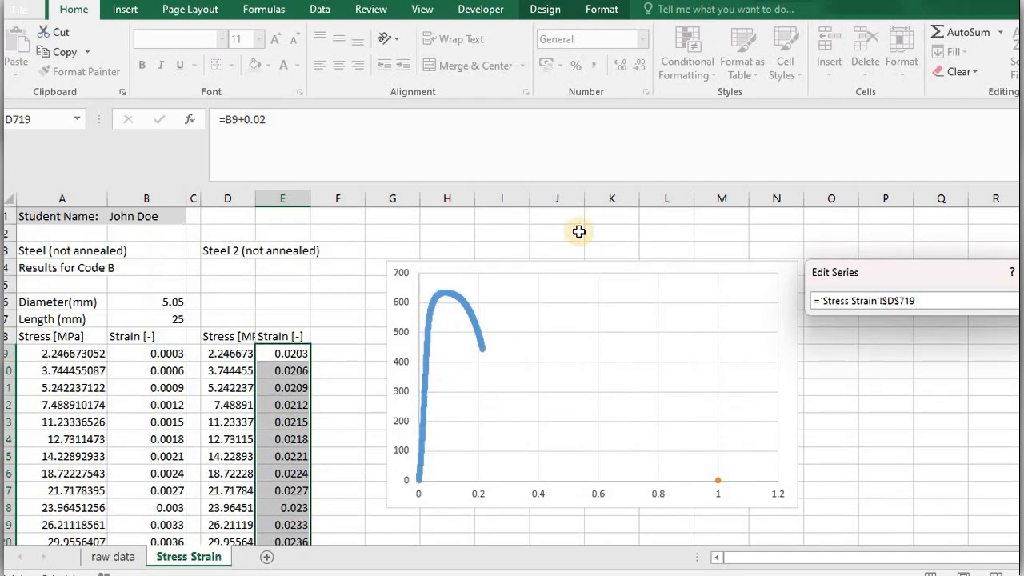
left_click(230, 354, "shift")
key("Return")
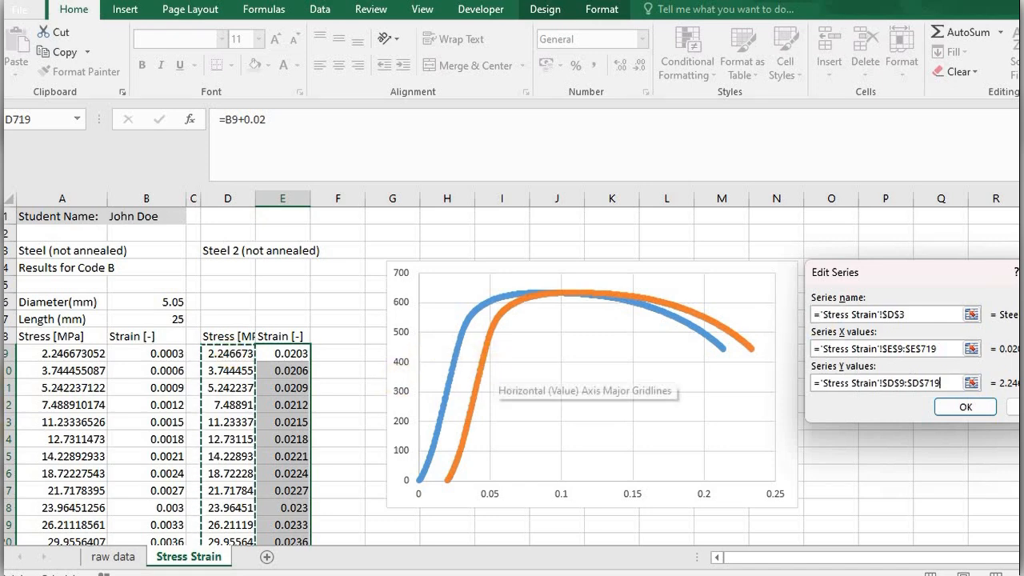
left_click(969, 407)
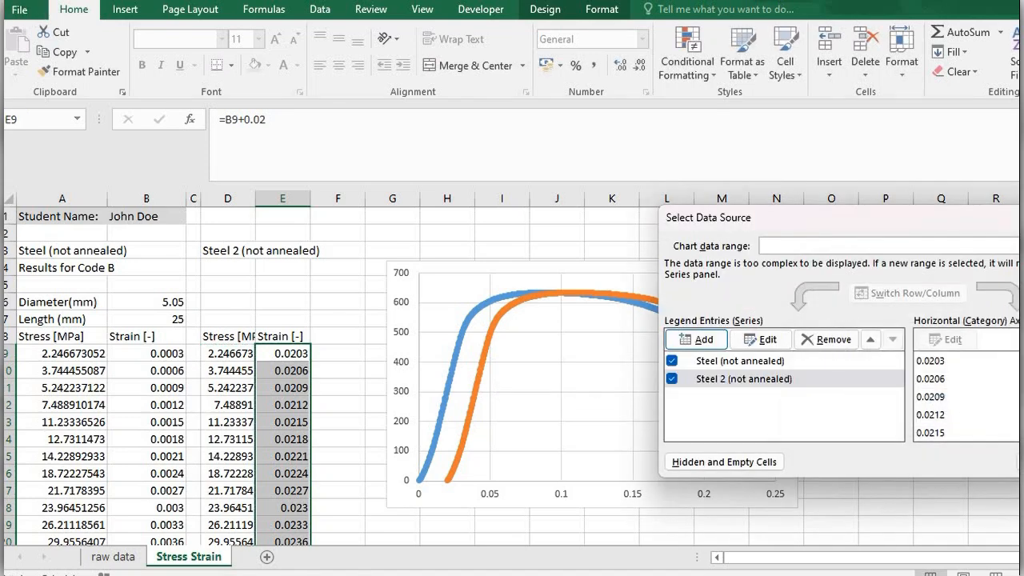
left_click(1021, 461)
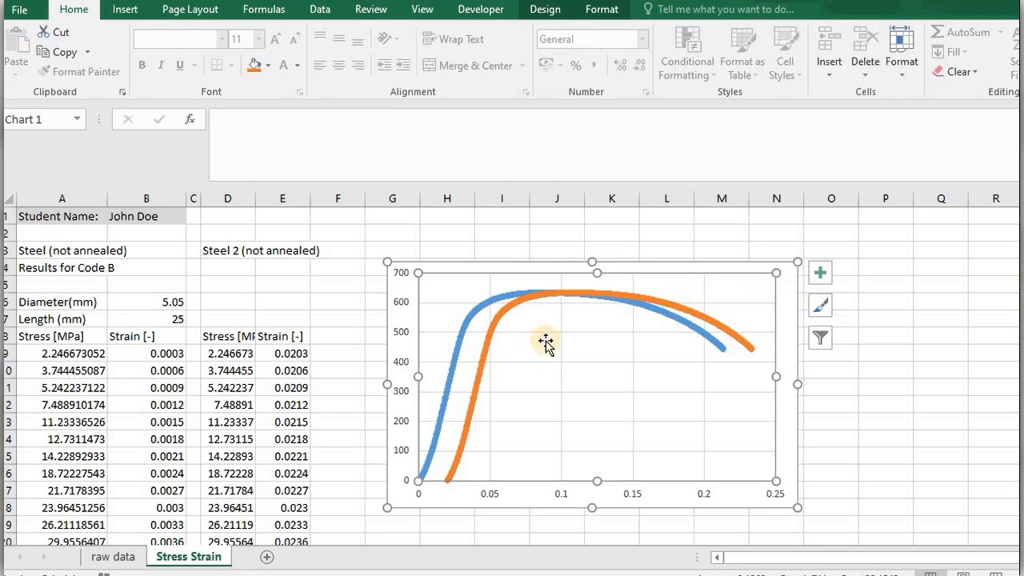
Add axis titles, a chart title and a legend to the stress-strain chart, leaving out a trendline.
left_click(823, 274)
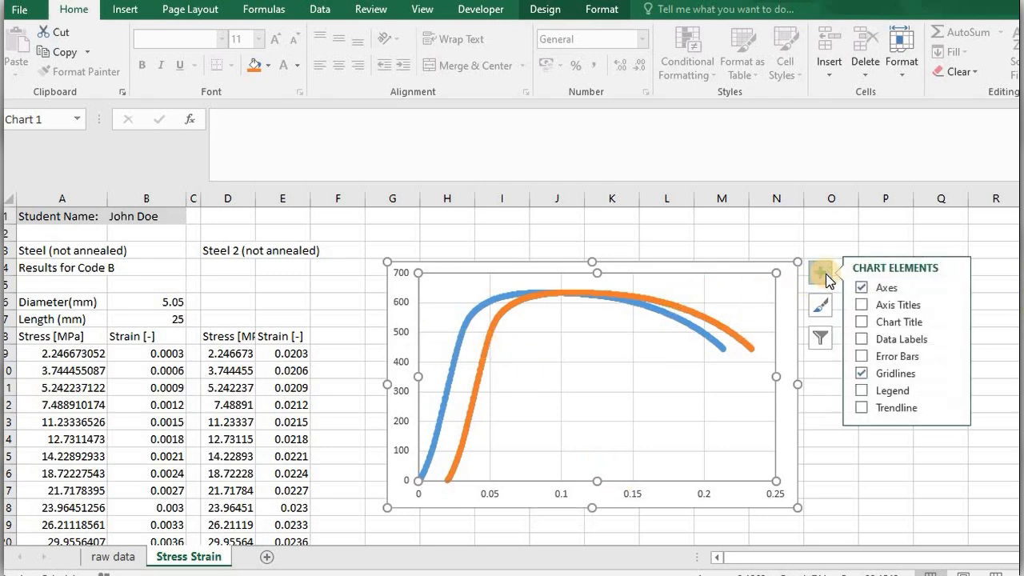
left_click(862, 304)
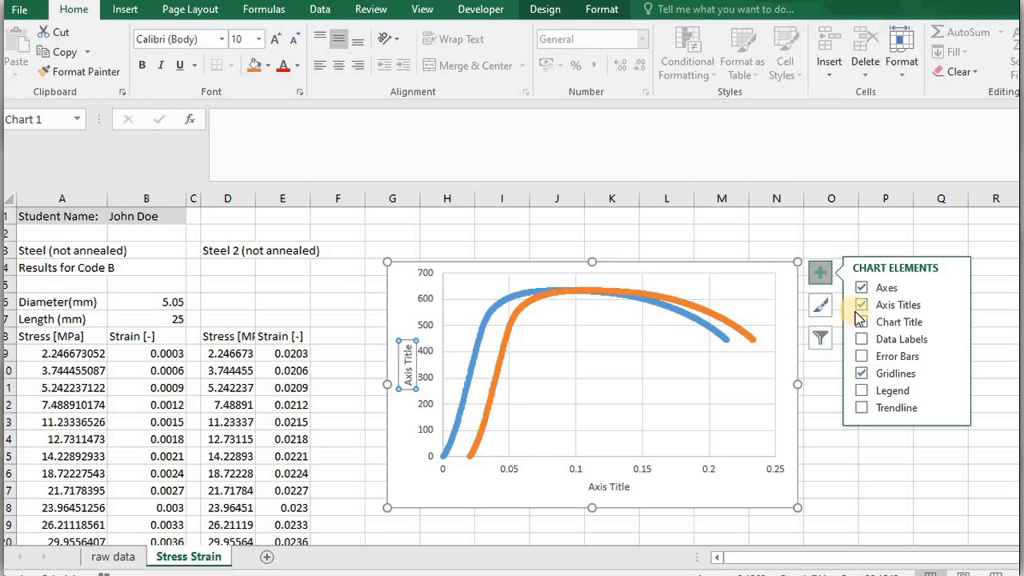
left_click(863, 322)
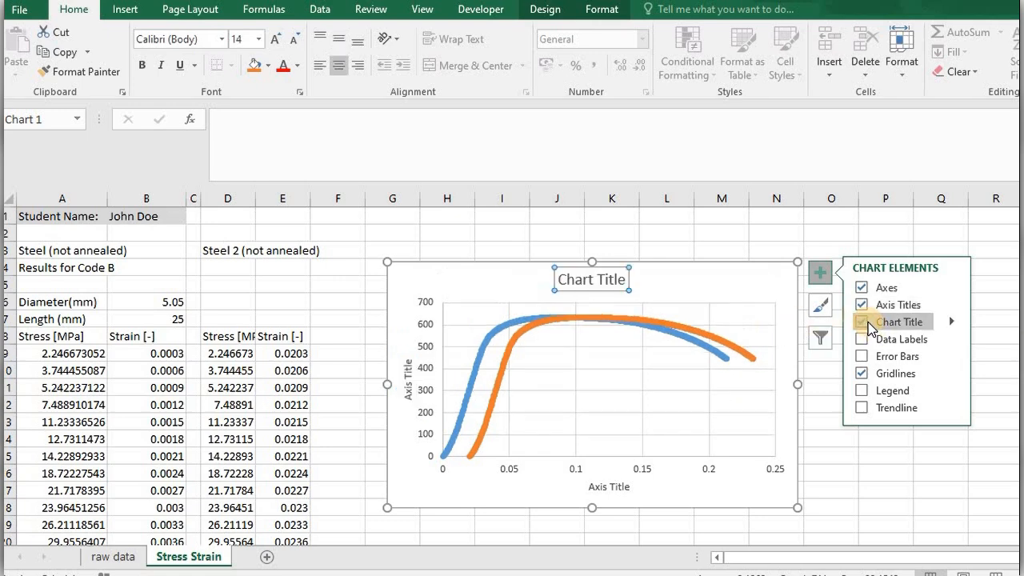
left_click(863, 392)
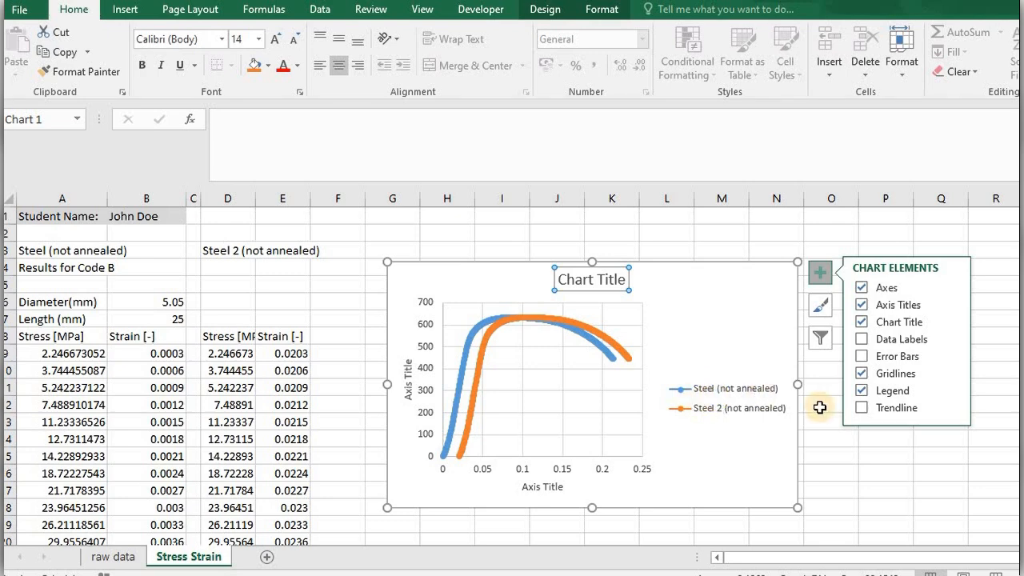
mouse_move(879, 398)
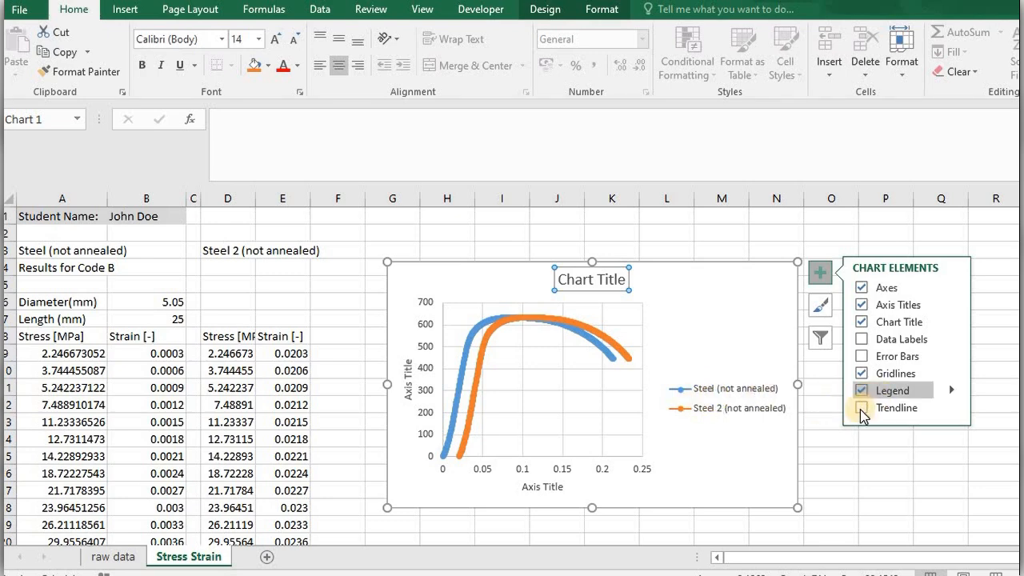
left_click(860, 408)
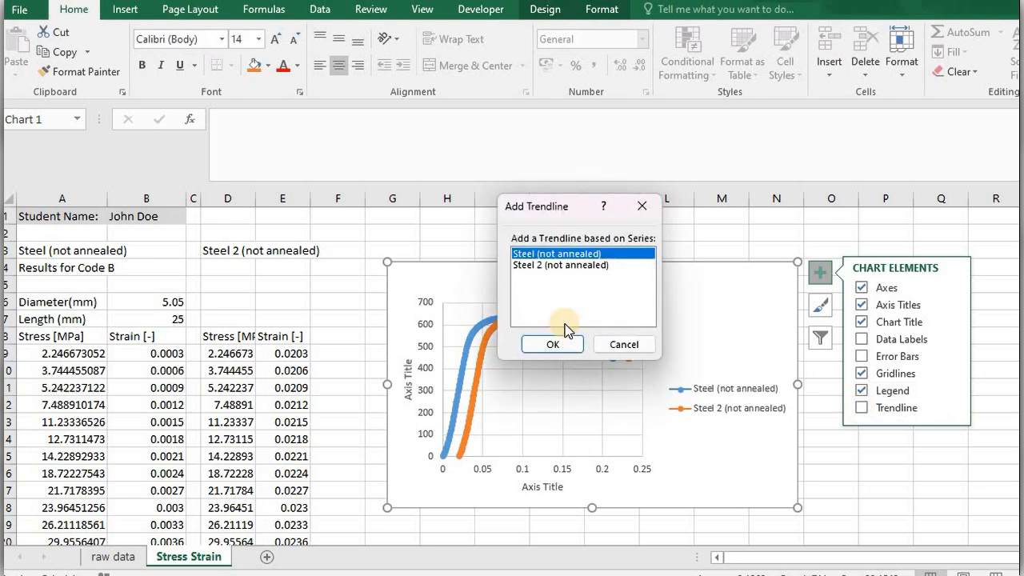
left_click(624, 344)
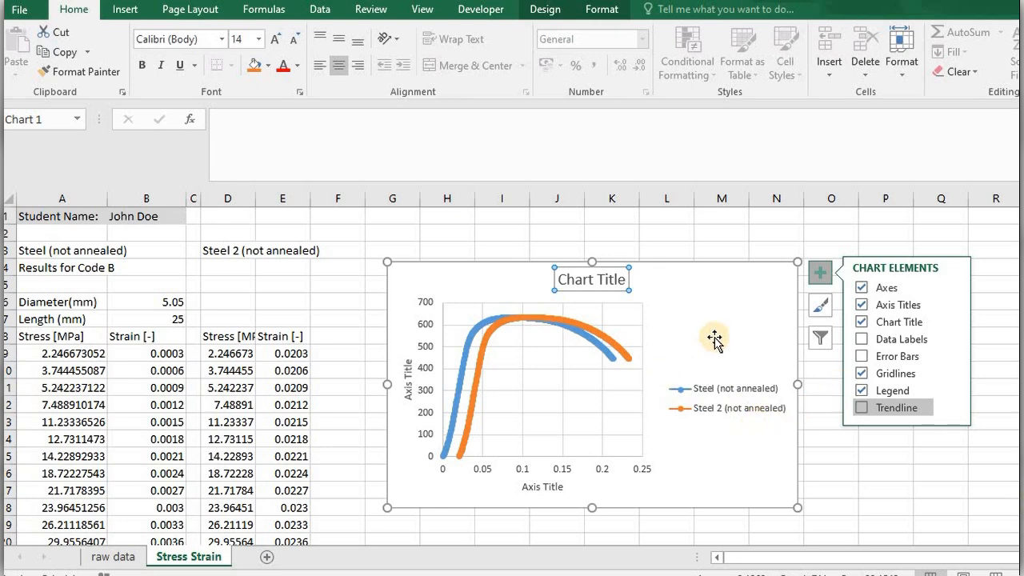
With the chart's vertical axis title selected, open the Symbol dialog and show the Greek and Coptic subset.
left_click(593, 279)
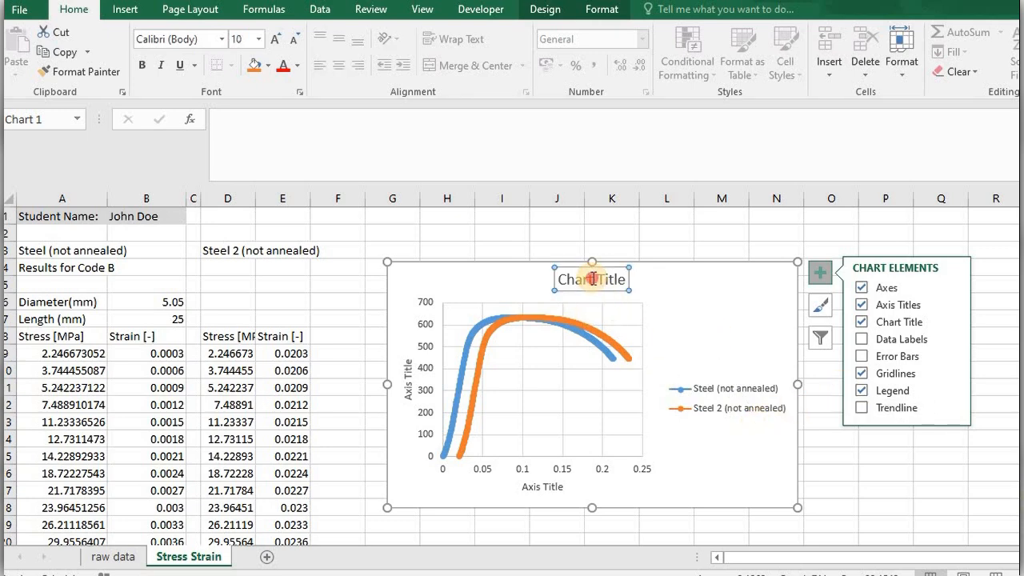
left_click(408, 386)
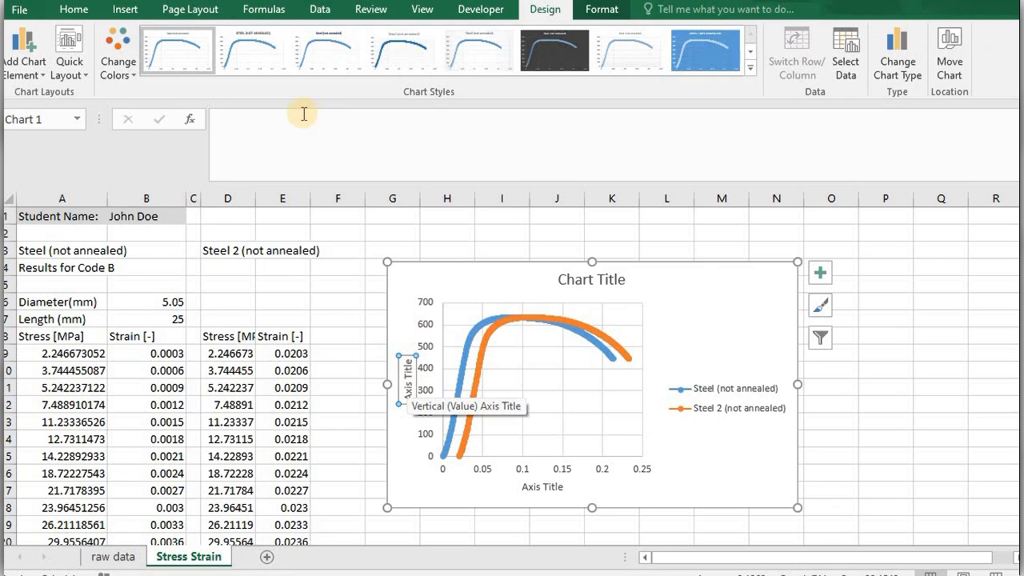
left_click(126, 11)
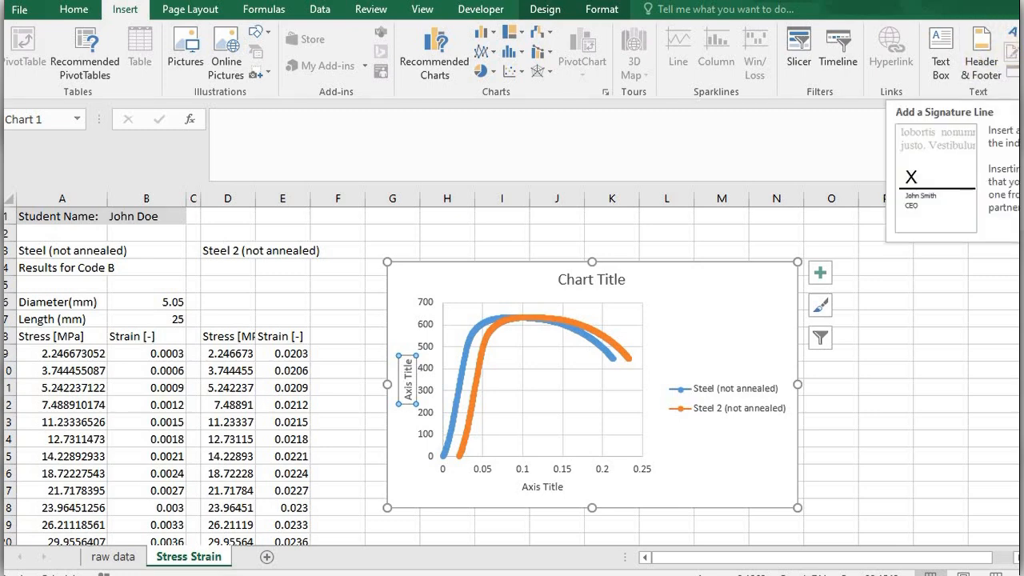
left_click(1023, 50)
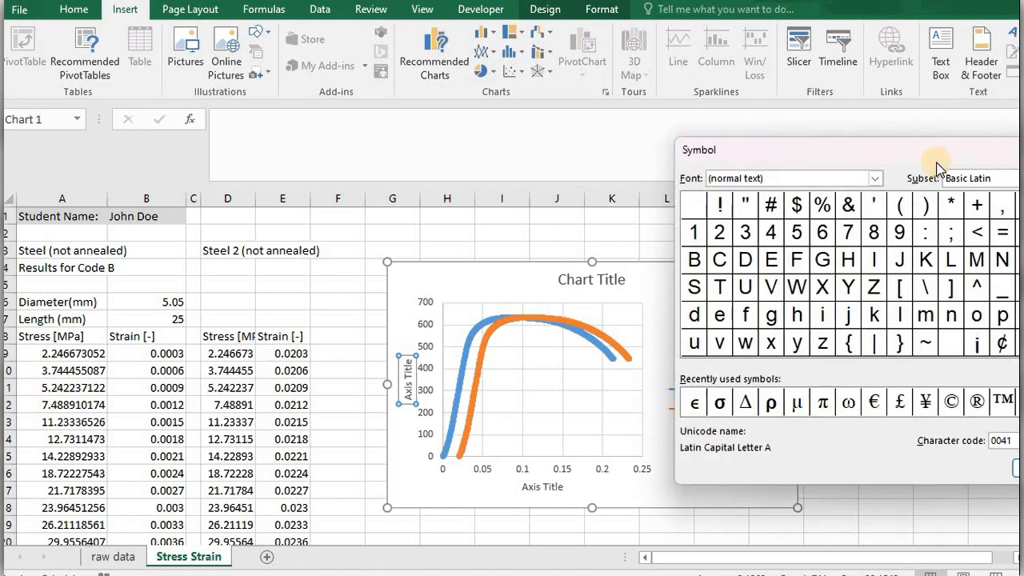
left_click_drag(934, 157, 713, 127)
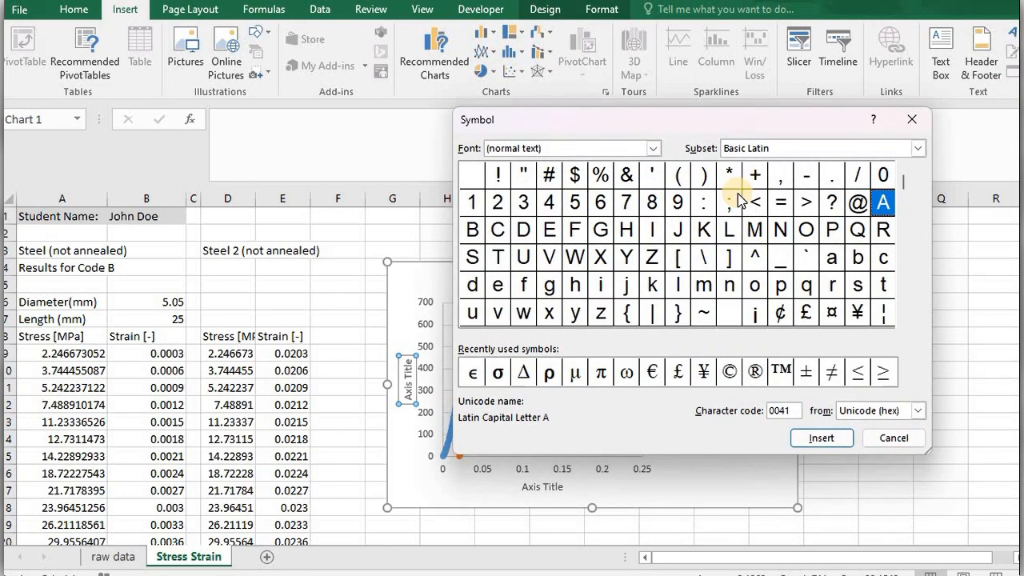
left_click(775, 144)
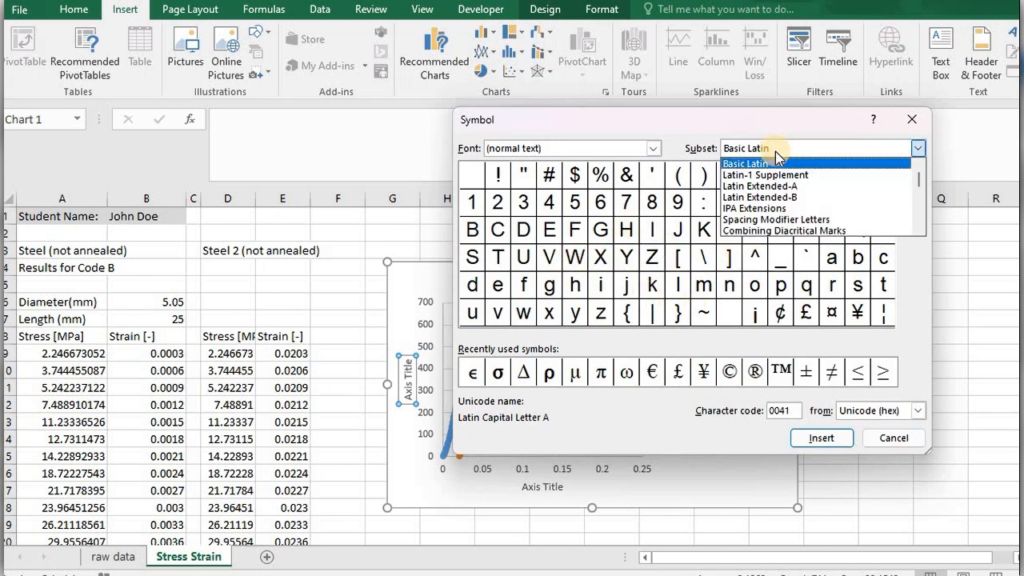
left_click_drag(922, 180, 920, 174)
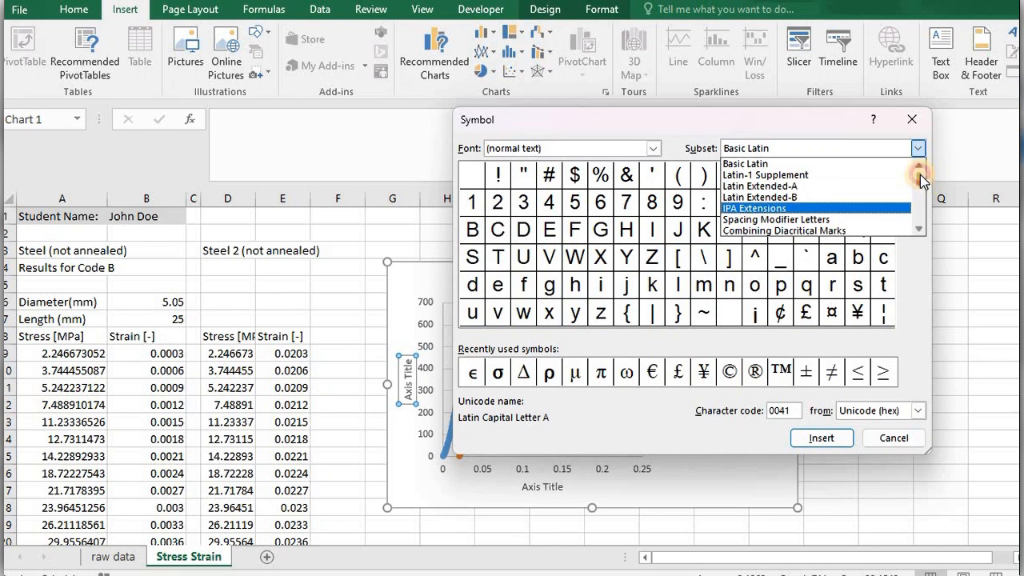
left_click(920, 229)
left_click(921, 230)
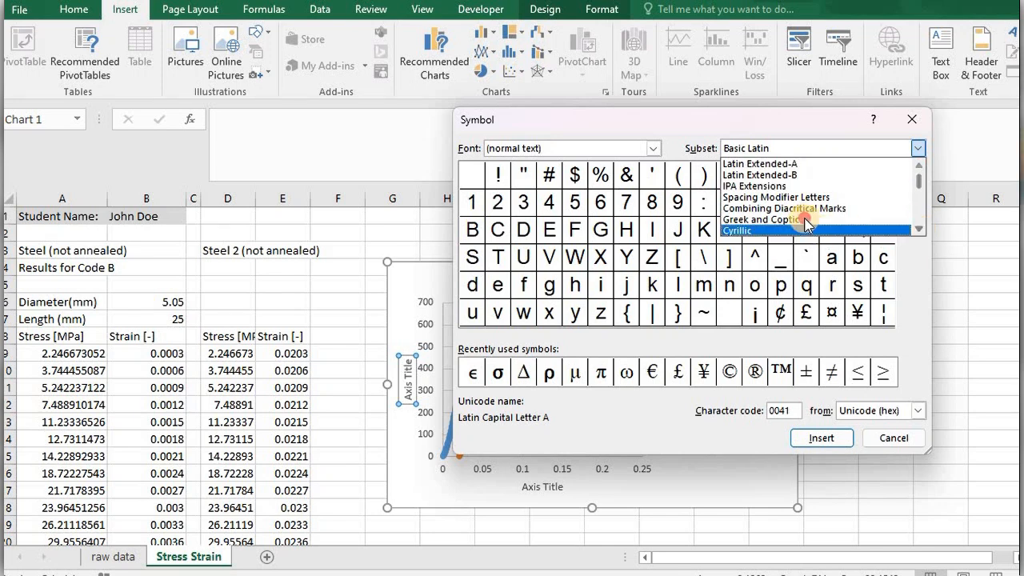
left_click(805, 220)
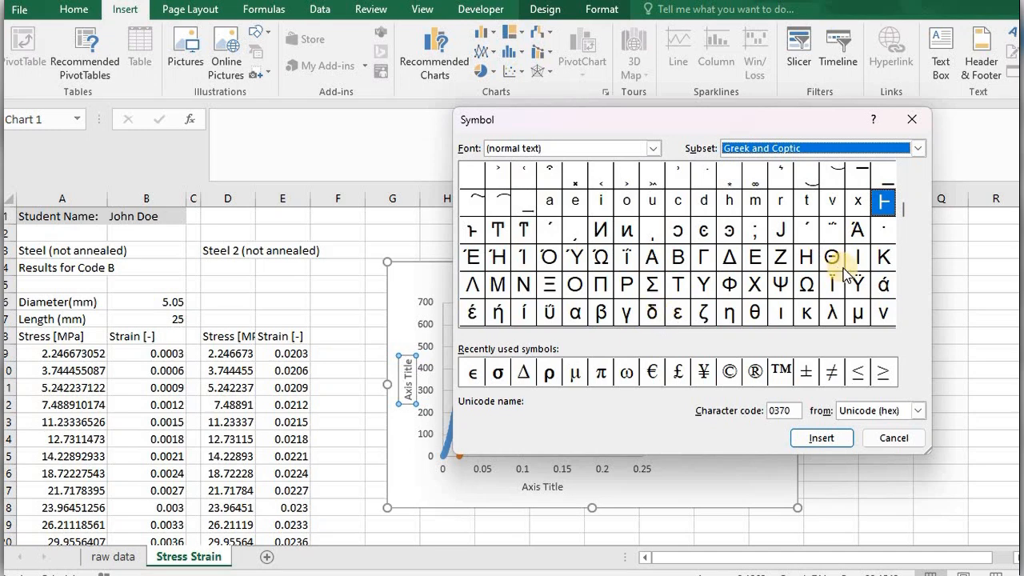
Insert the Greek small letter sigma (σ) as the vertical axis title and close the Symbol dialog.
left_click(905, 322)
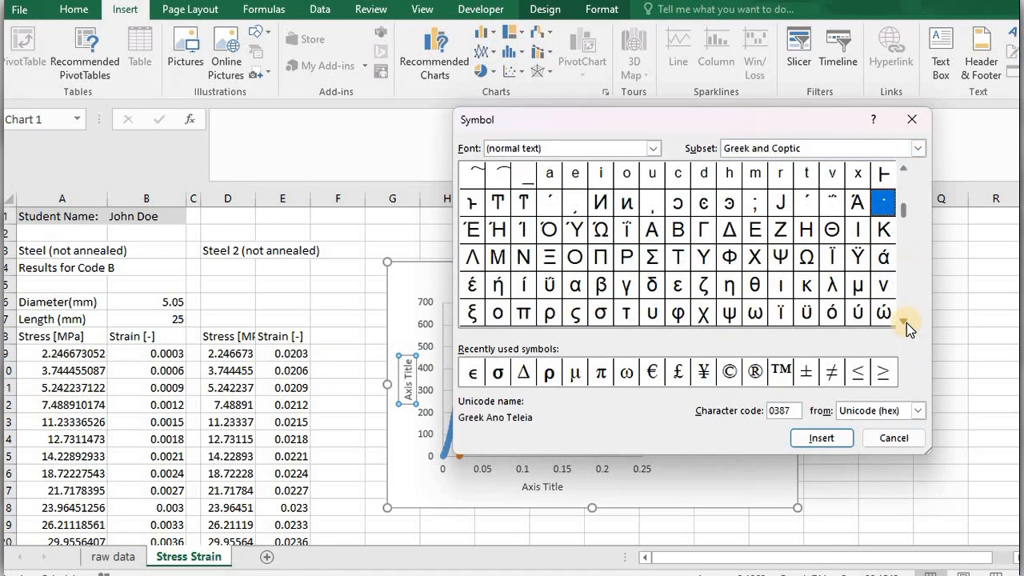
left_click(602, 313)
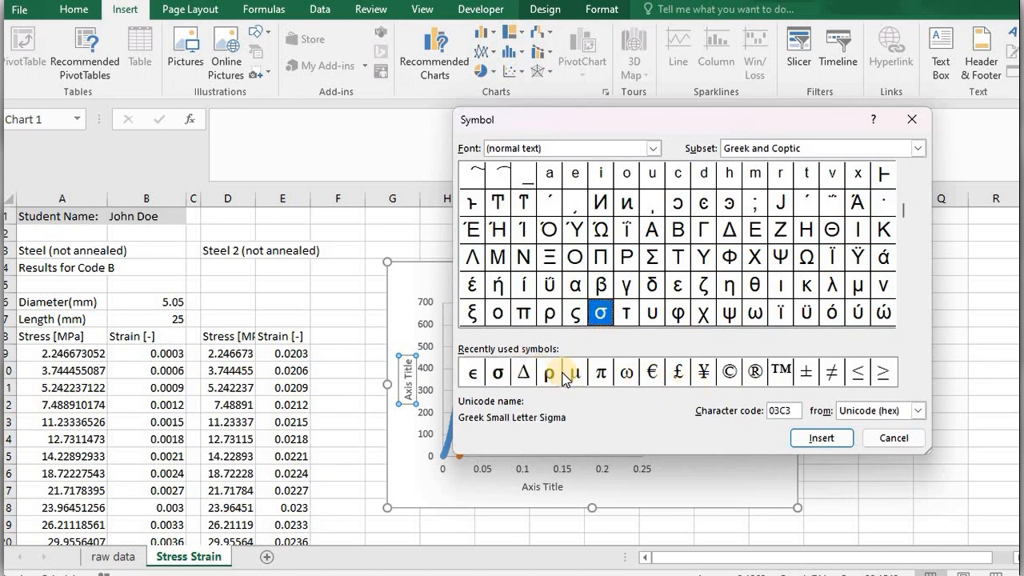
left_click(822, 439)
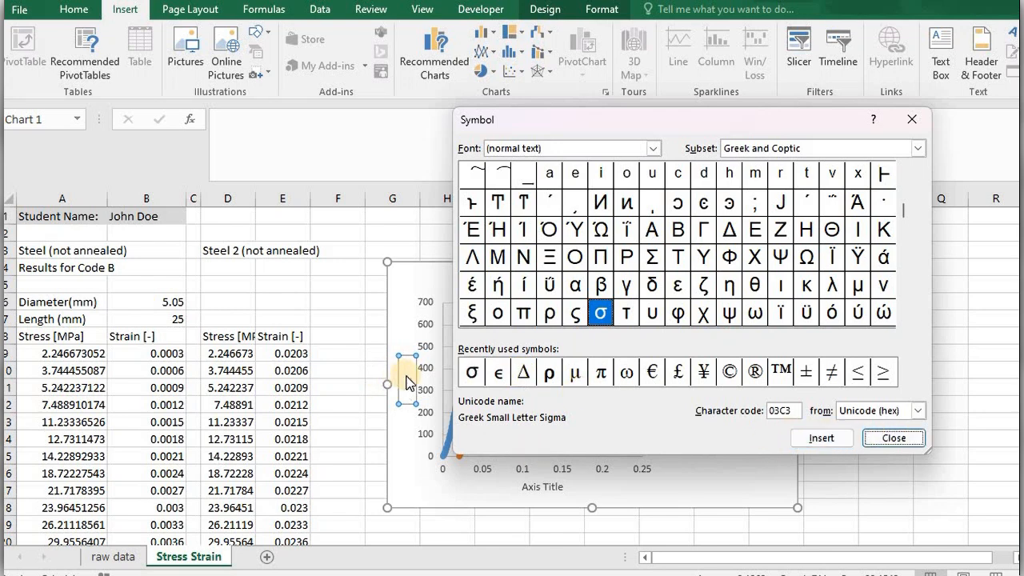
left_click(892, 438)
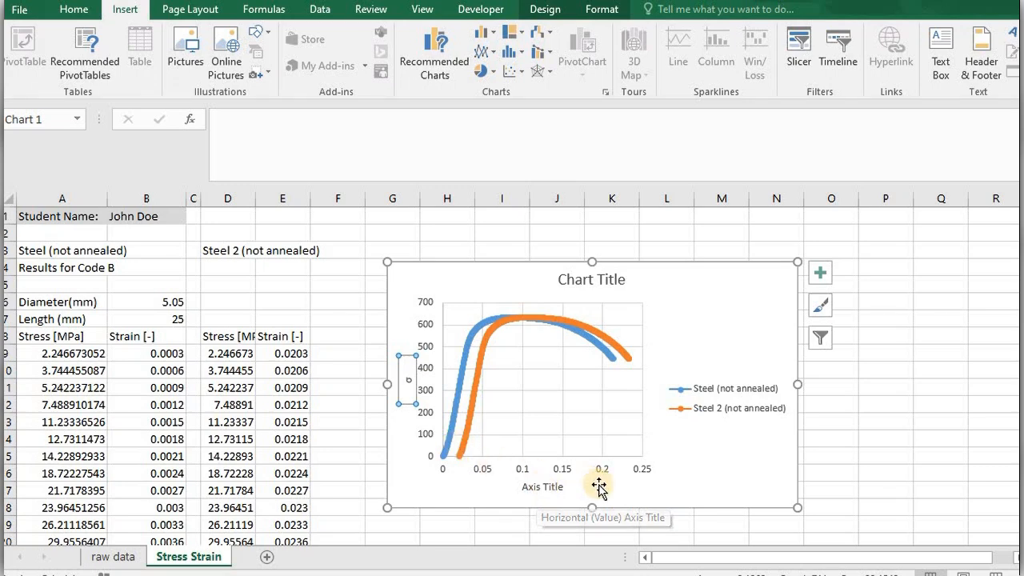
Resize the legend, place it inside the lower plot area and widen the plot area to nearly the full chart width.
left_click(723, 397)
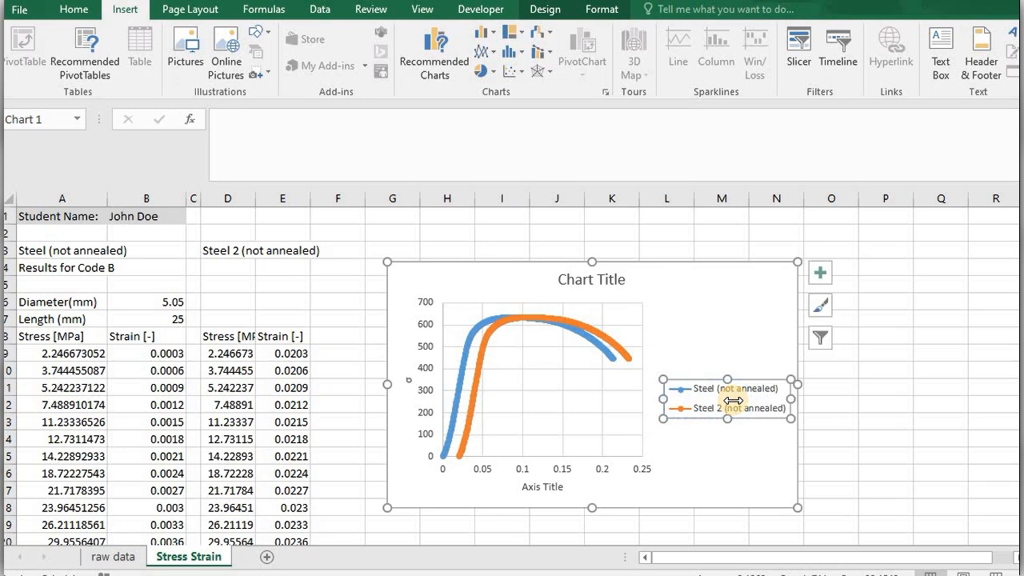
left_click_drag(734, 401, 740, 460)
left_click_drag(756, 421, 776, 418)
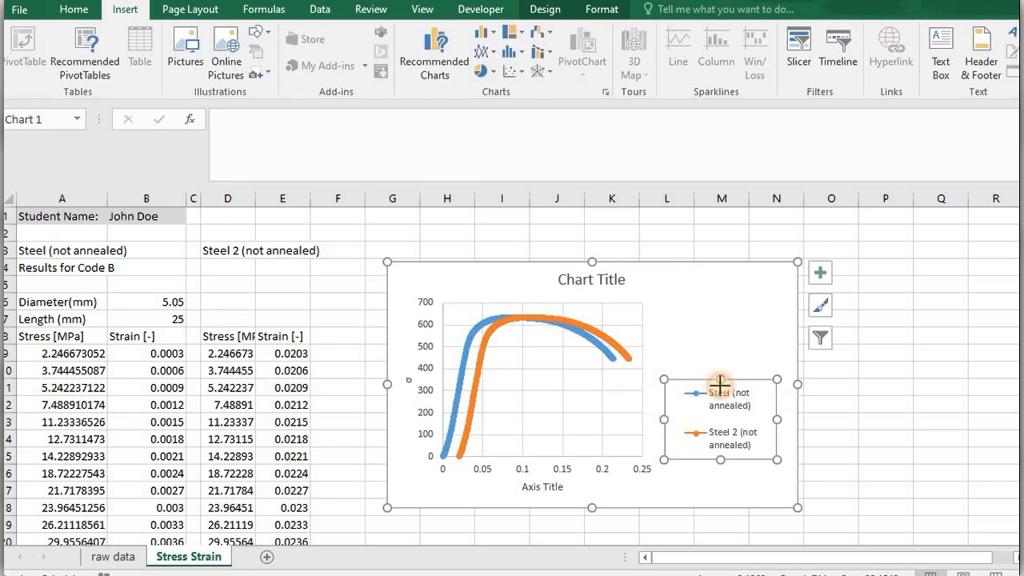
left_click_drag(720, 380, 720, 391)
left_click_drag(666, 423, 630, 425)
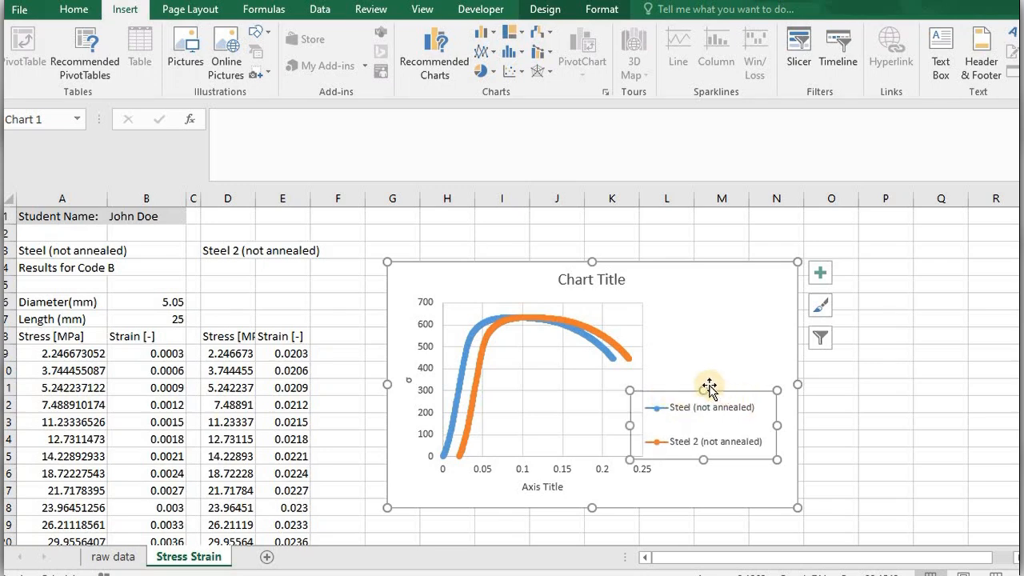
left_click_drag(708, 394, 766, 384)
left_click(635, 381)
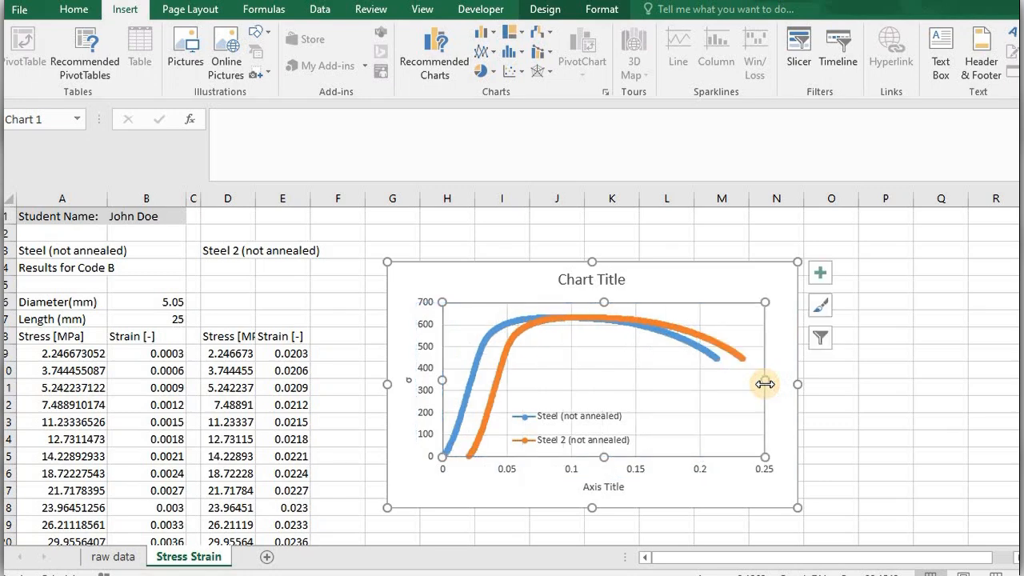
Move the legend to the plot's lower-right corner and give it a white fill and a very light outline.
left_click(600, 416)
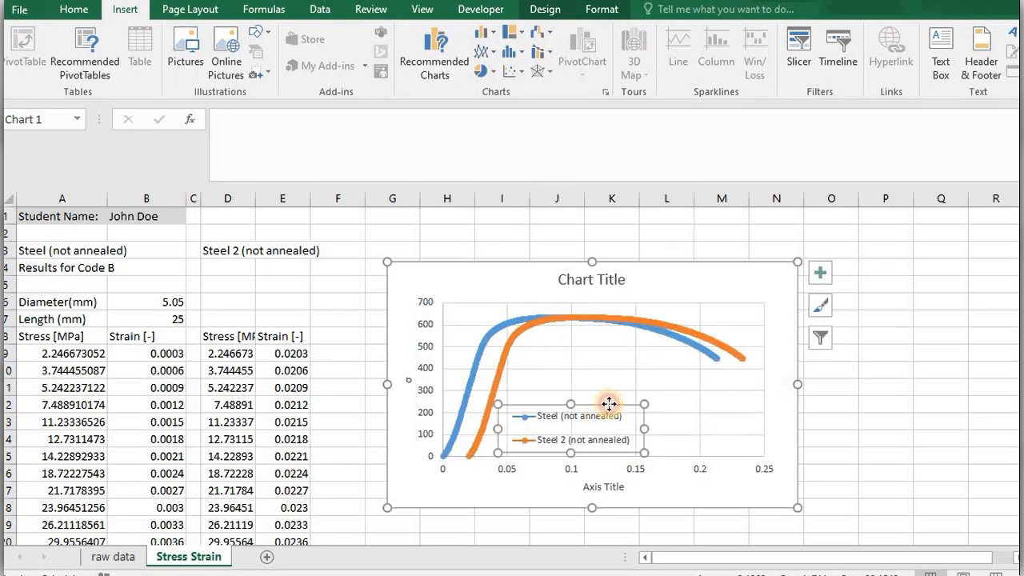
left_click_drag(613, 405, 723, 407)
right_click(723, 409)
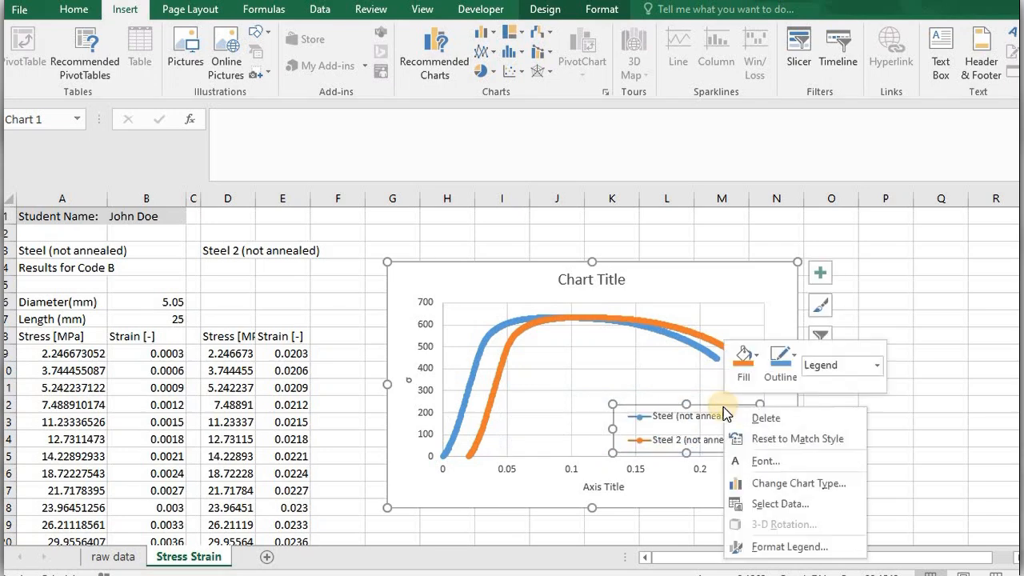
left_click(759, 358)
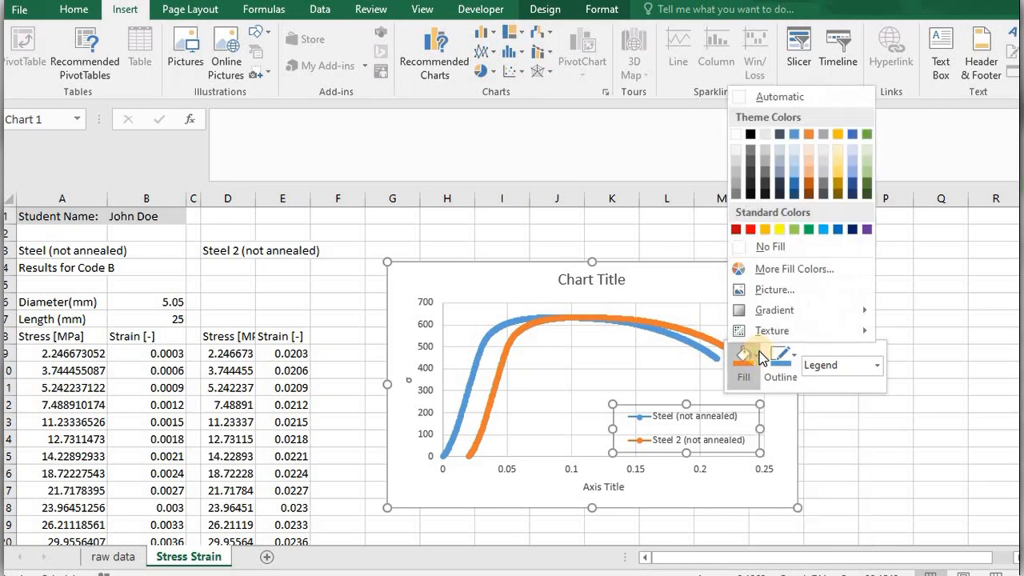
left_click(737, 134)
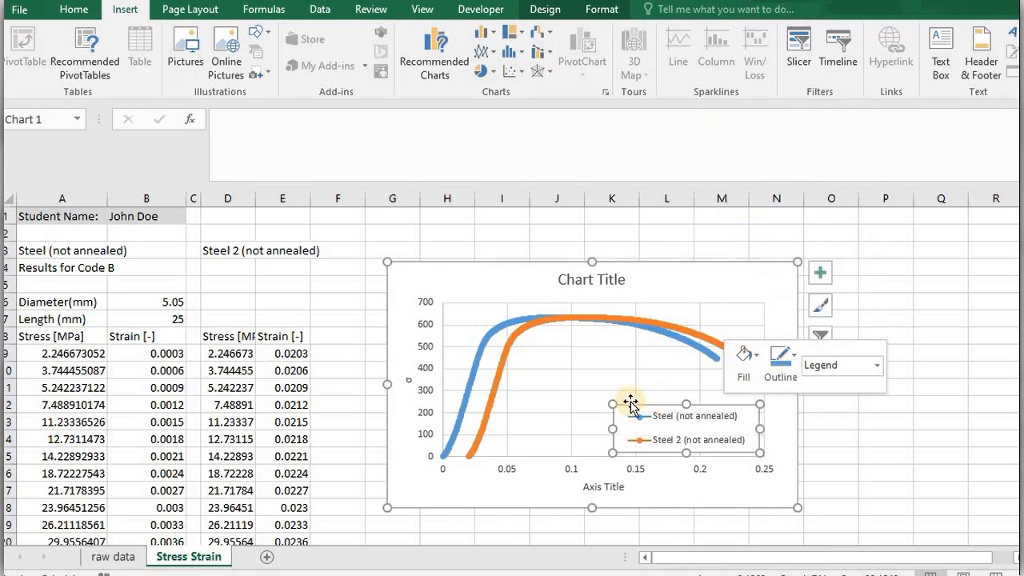
left_click(788, 357)
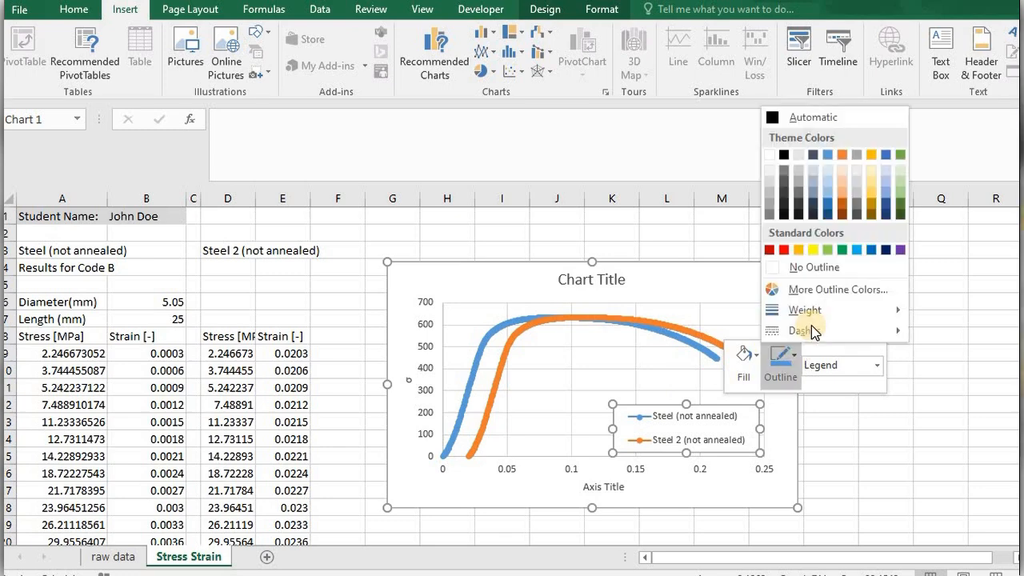
left_click(772, 174)
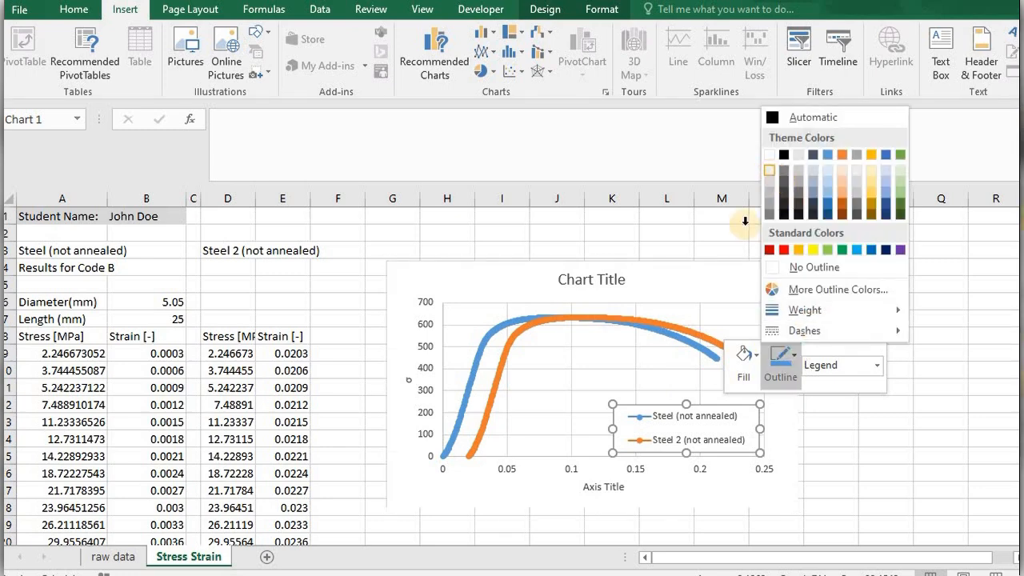
left_click(638, 385)
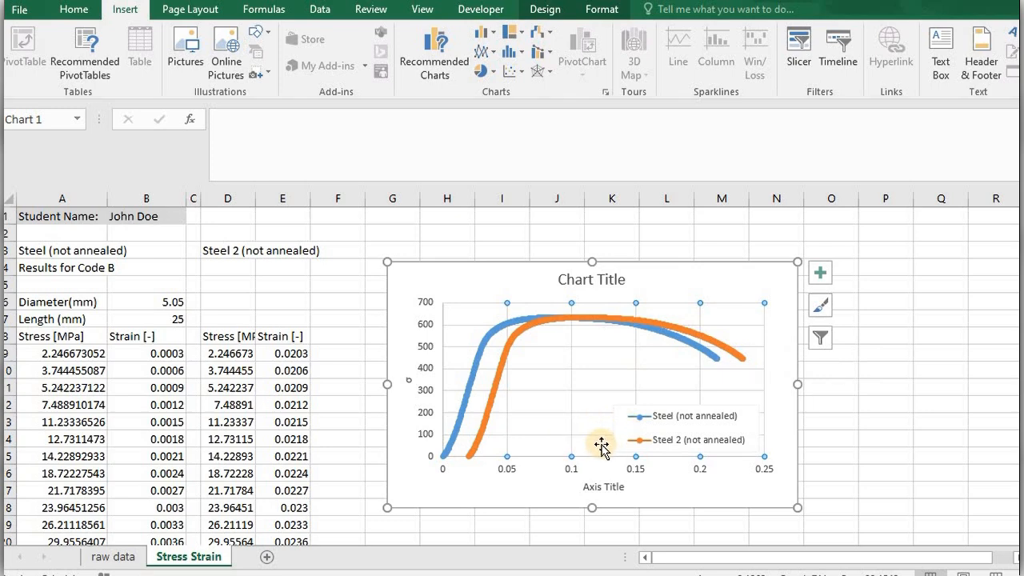
left_click(746, 278)
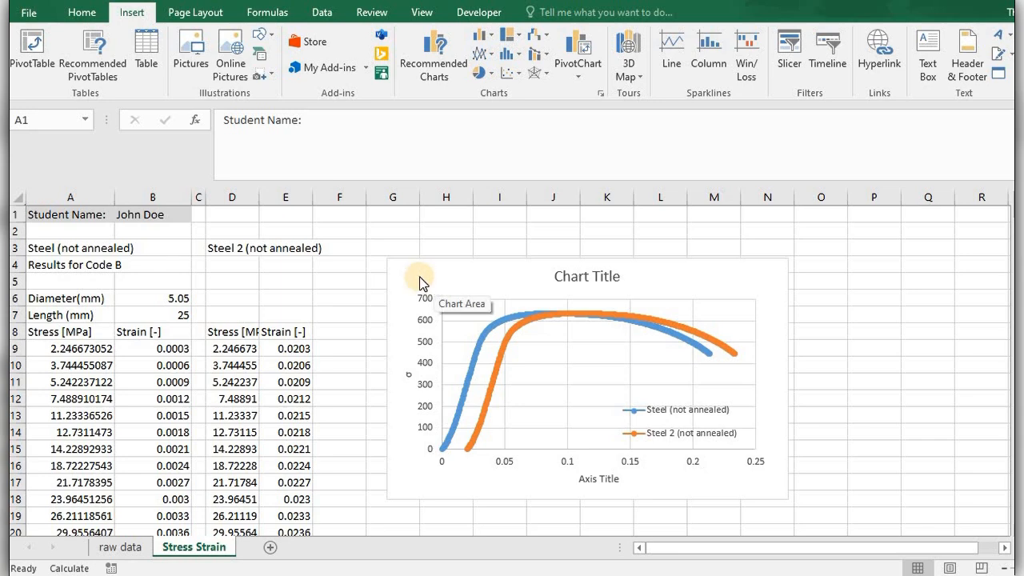
Move the chart right so its edge starts at column H, and check the stress and strain data down to the last row.
left_click_drag(407, 277, 443, 272)
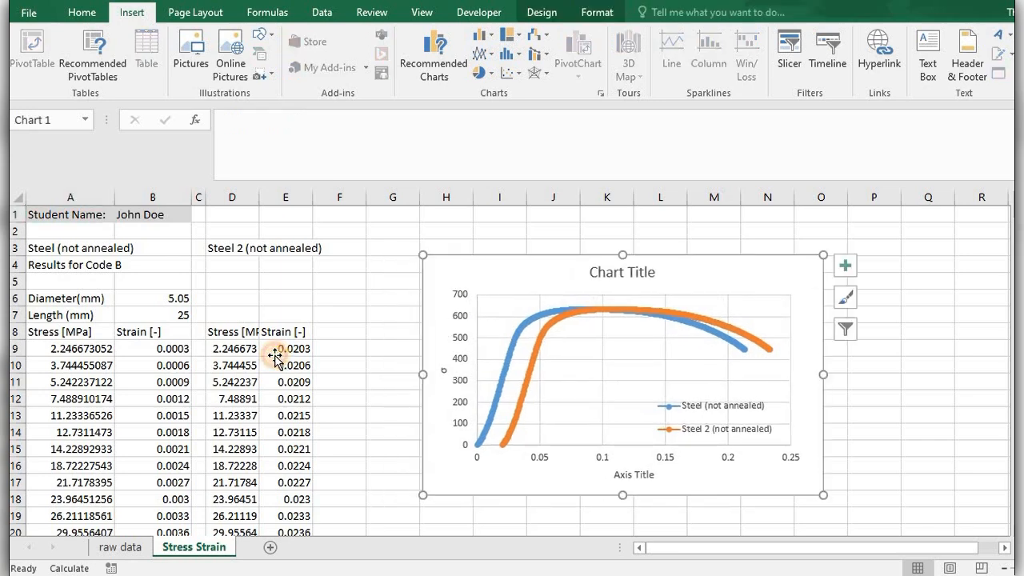
left_click(277, 351)
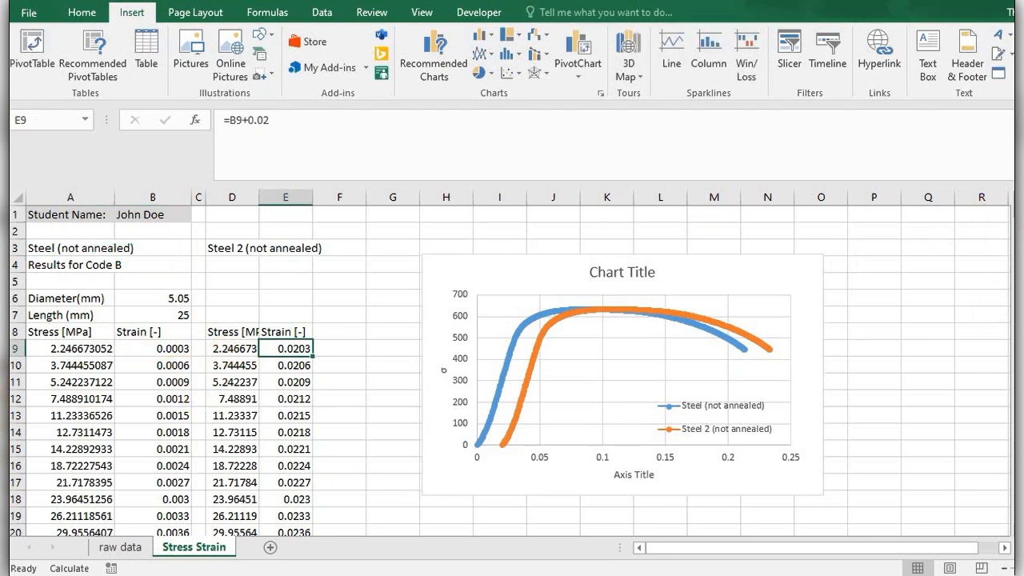
left_click_drag(1015, 210, 1006, 553)
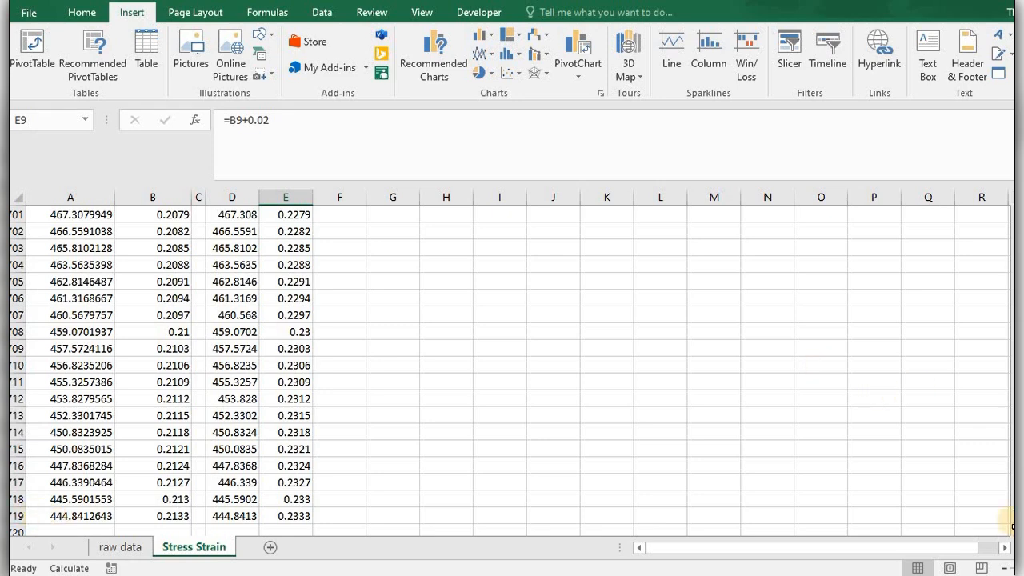
left_click_drag(1005, 336, 1006, 197)
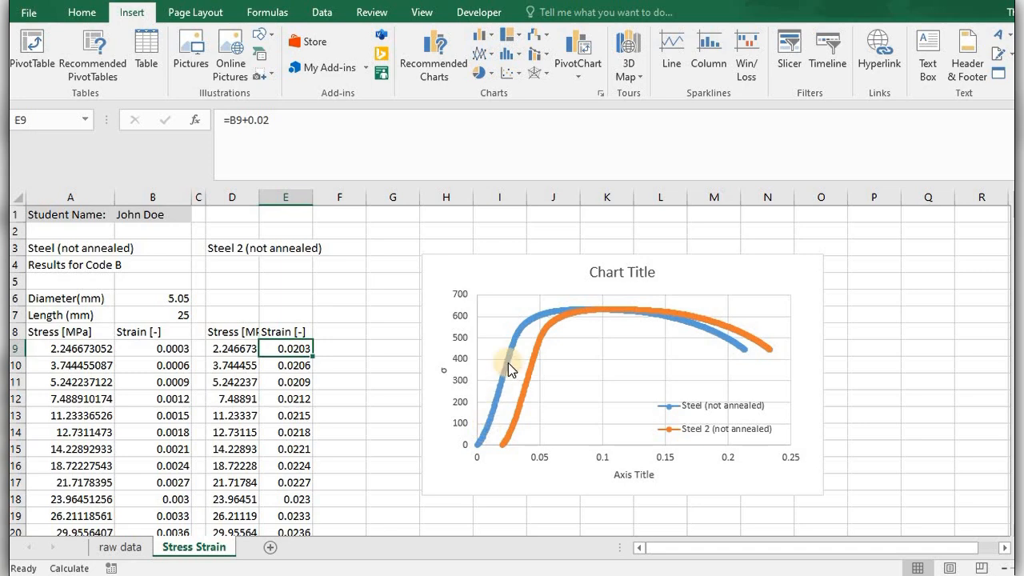
Calculate the row spacing for the reduced data set in cell G9 with the formula =700/20.
left_click(359, 350)
left_click(374, 349)
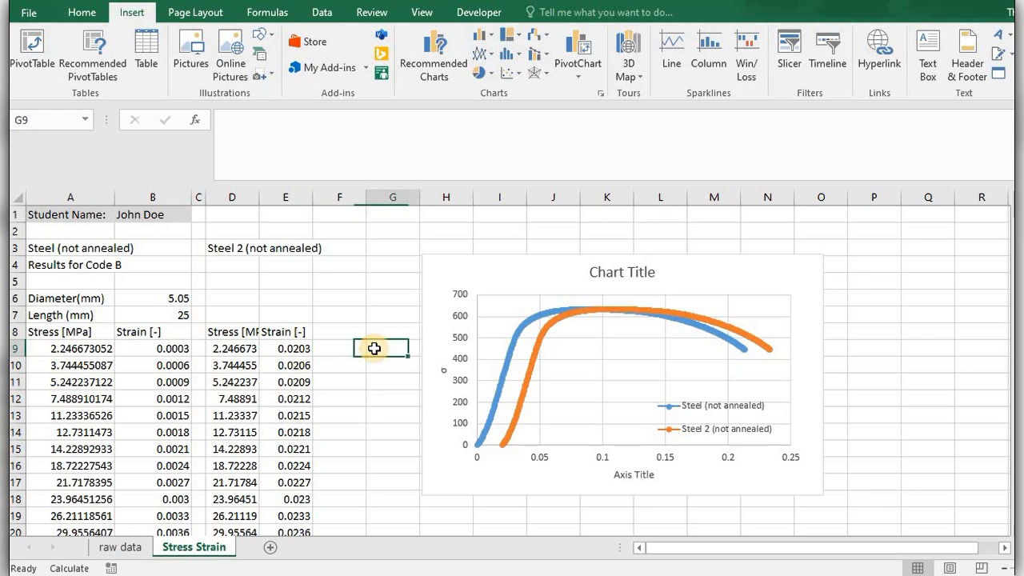
left_click(77, 354)
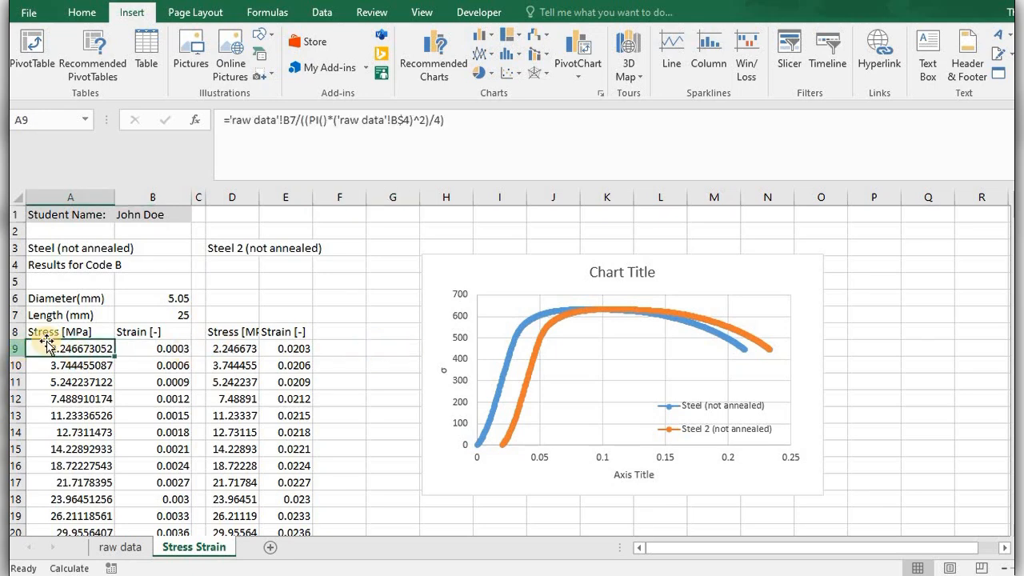
left_click(391, 345)
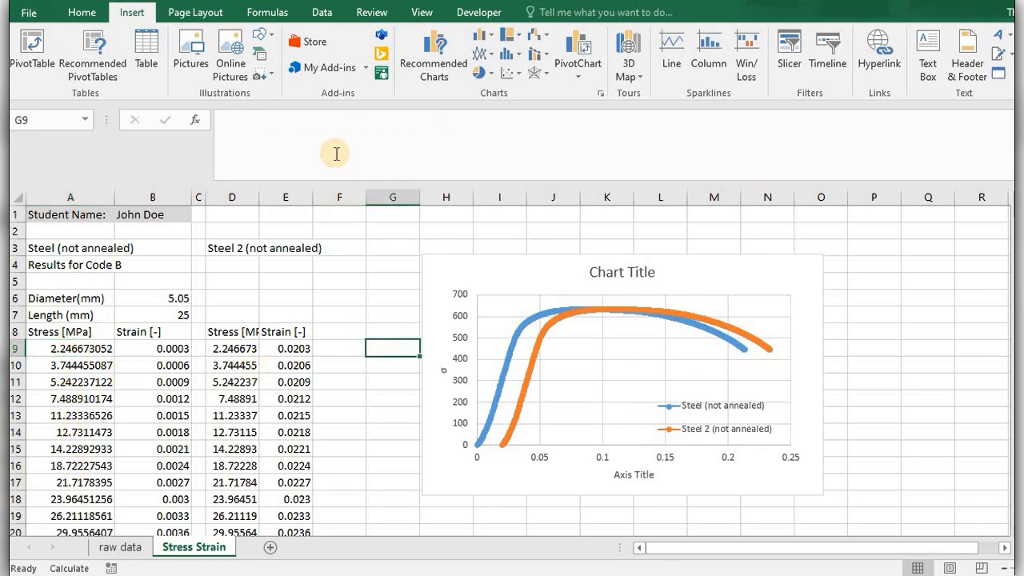
left_click(337, 153)
type("=700/20")
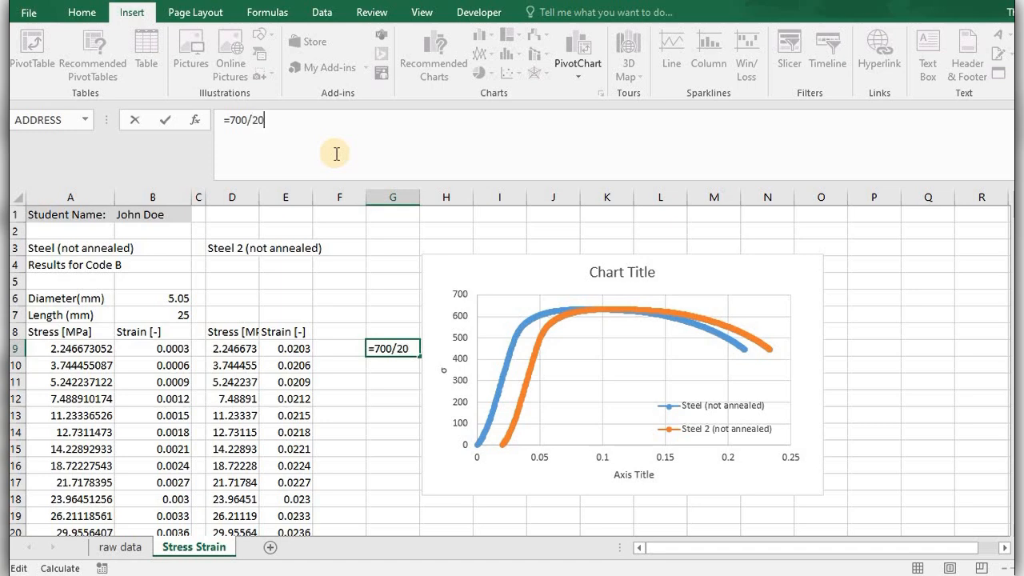
key("Return")
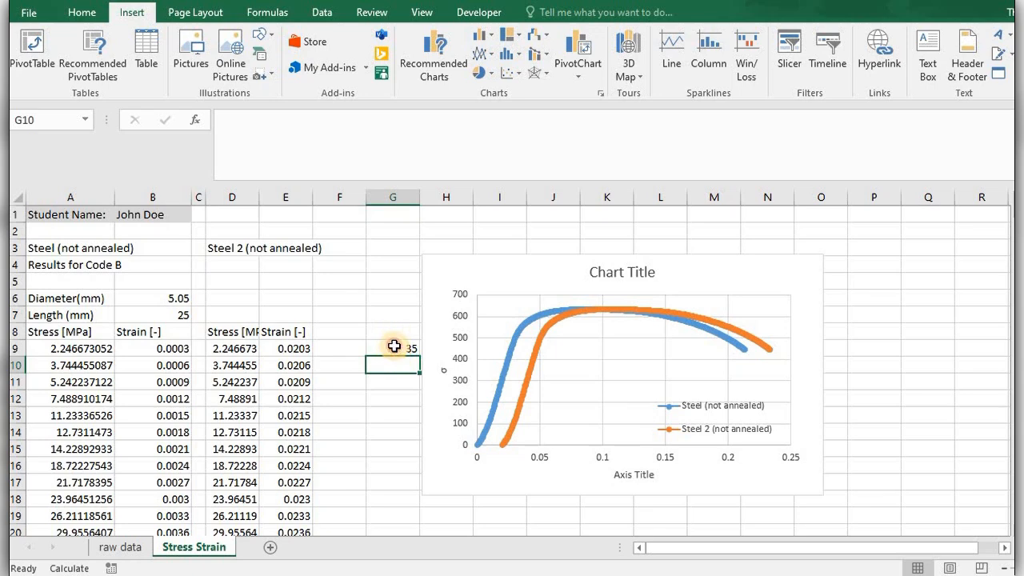
Start a row-number series with 9 in G9, =9+35 in G10 and =G10+35 in G11.
left_click(395, 347)
type("9")
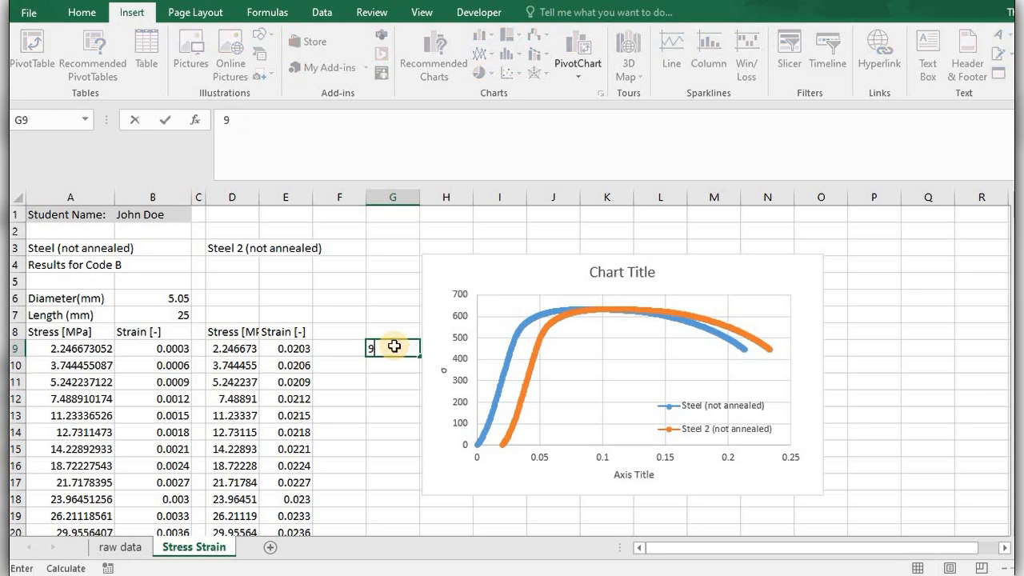
key("Return")
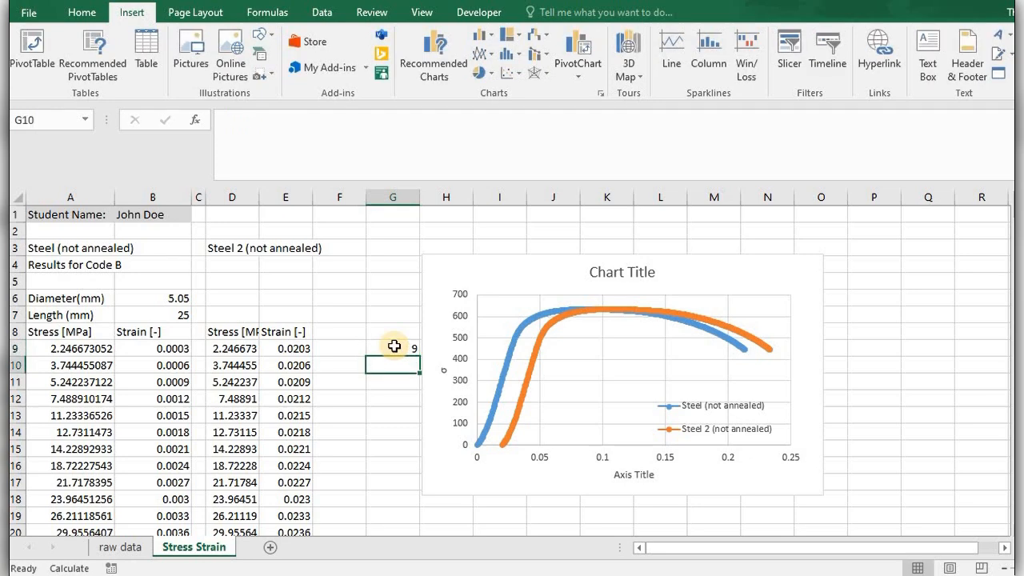
type("=9+35")
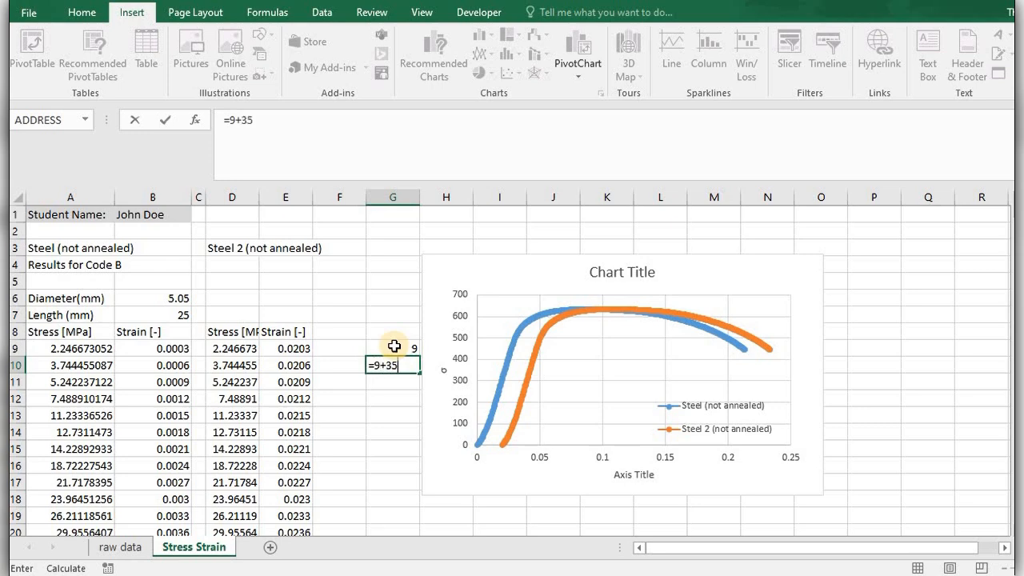
key("Return")
type("=")
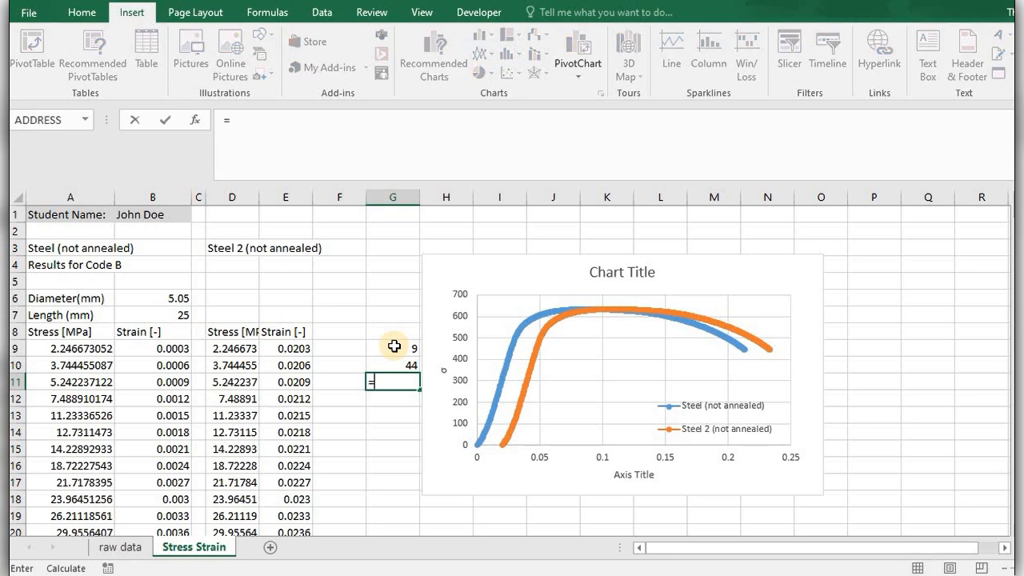
key("Up")
type("+")
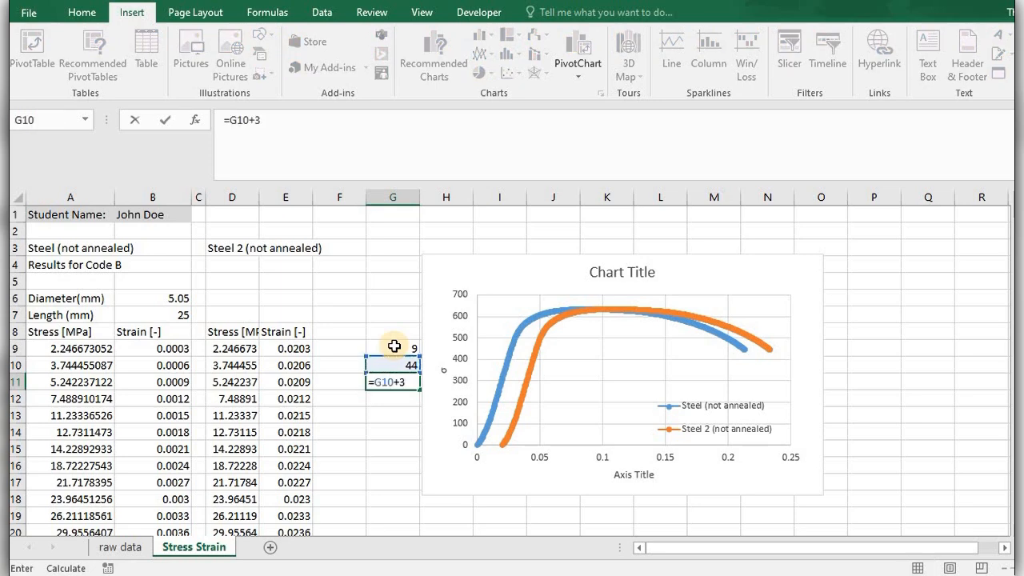
type("3")
key("Return")
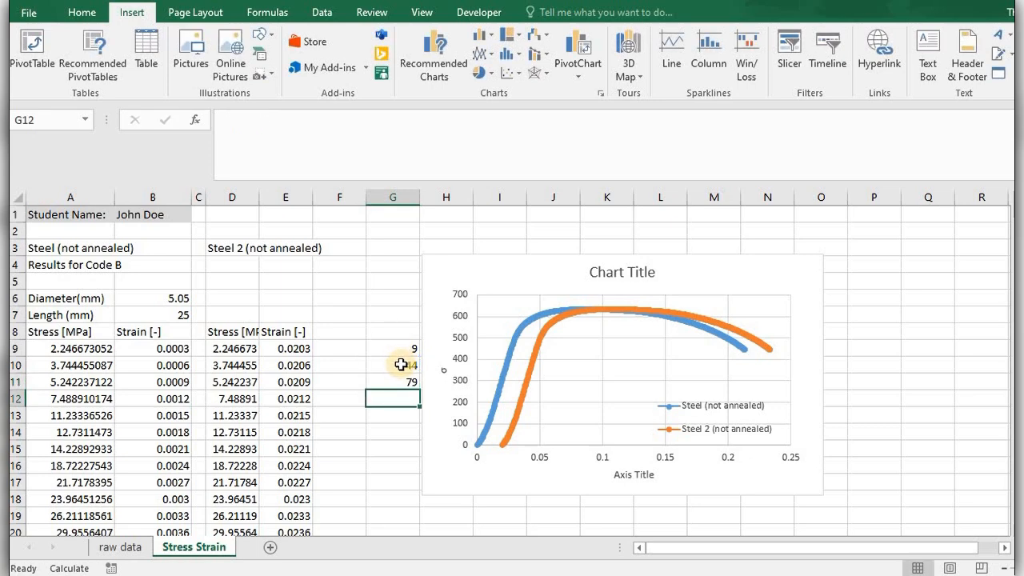
Replace the formulas in G10 and G11 with the constants 44 and 79 and extend the series down to G29.
left_click(402, 365)
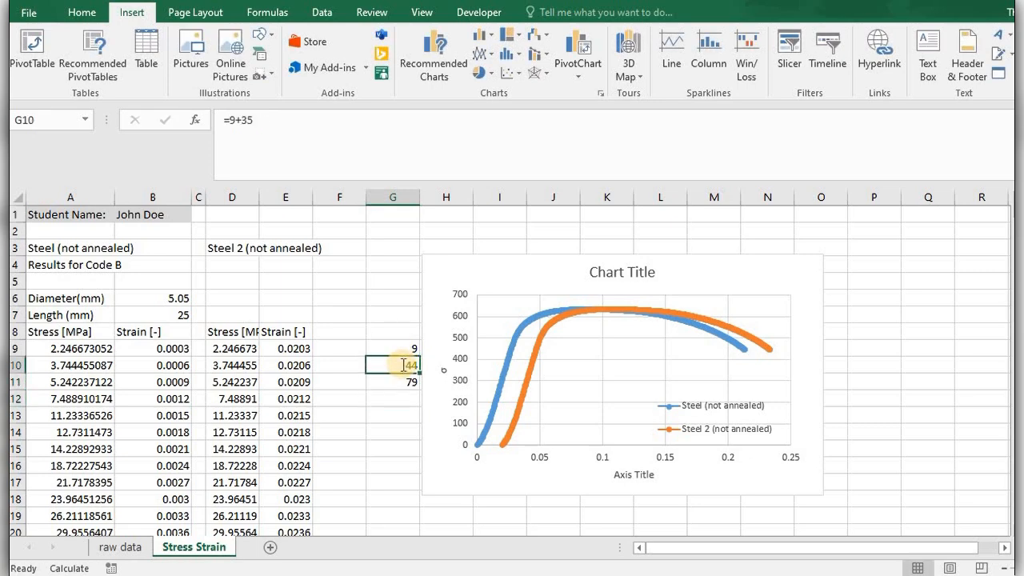
type("44")
key("Return")
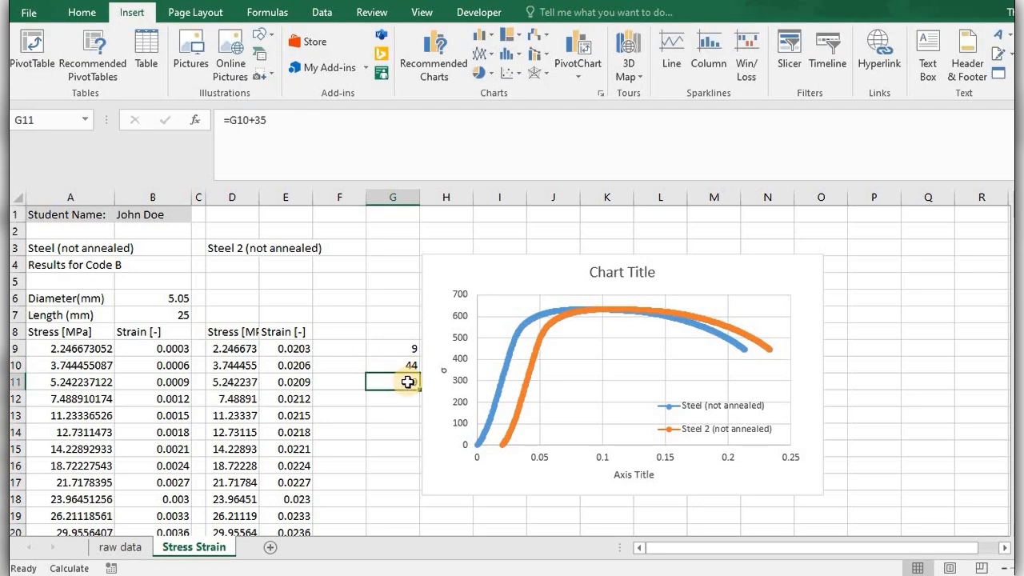
key("Return")
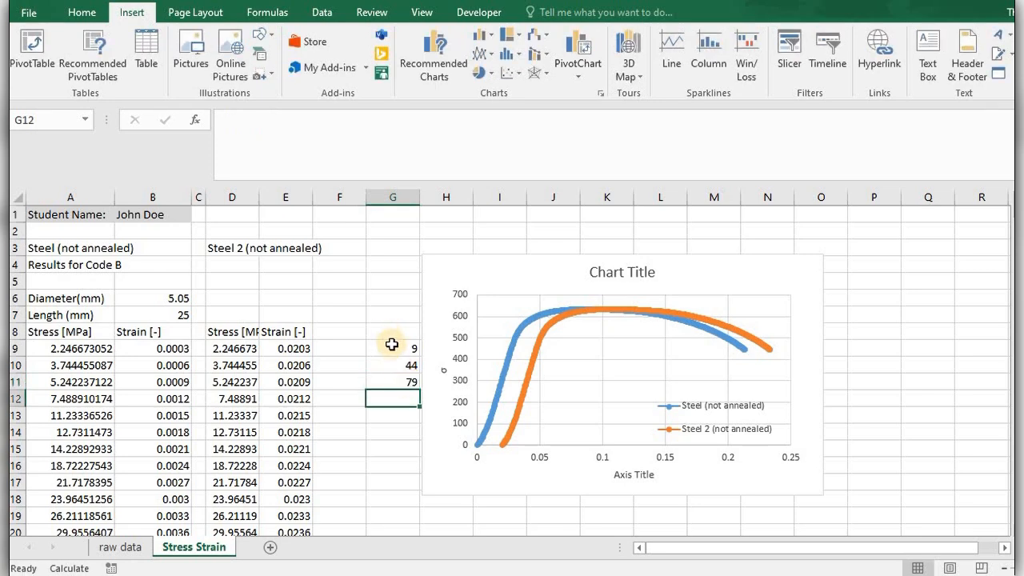
mouse_move(393, 346)
left_mouse_down()
mouse_move(417, 388)
mouse_move(412, 562)
mouse_move(405, 339)
mouse_move(405, 354)
left_mouse_up()
Enter =A as plain text in cell F9 by preceding it with an apostrophe.
left_click(350, 343)
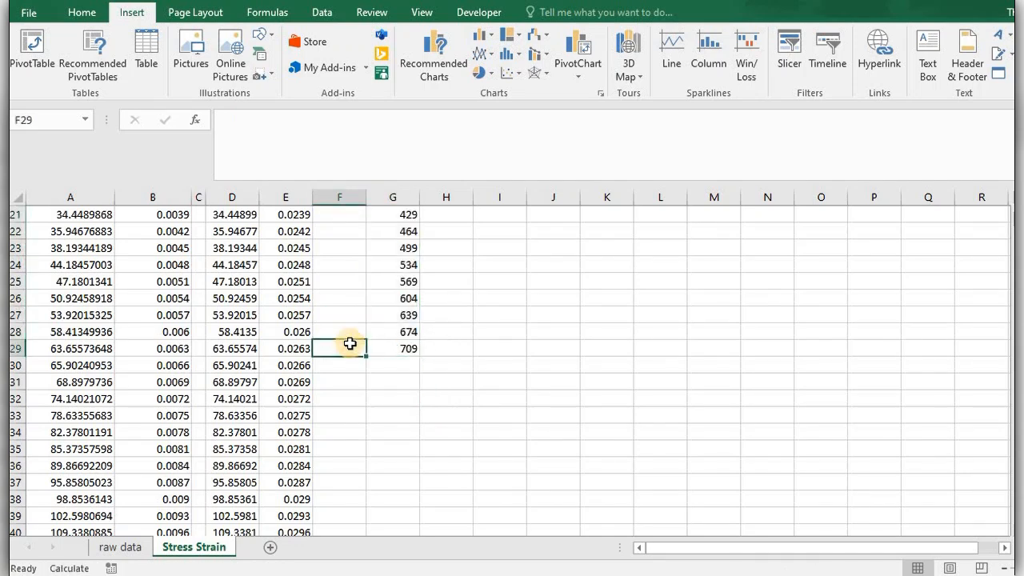
key("Page_Up")
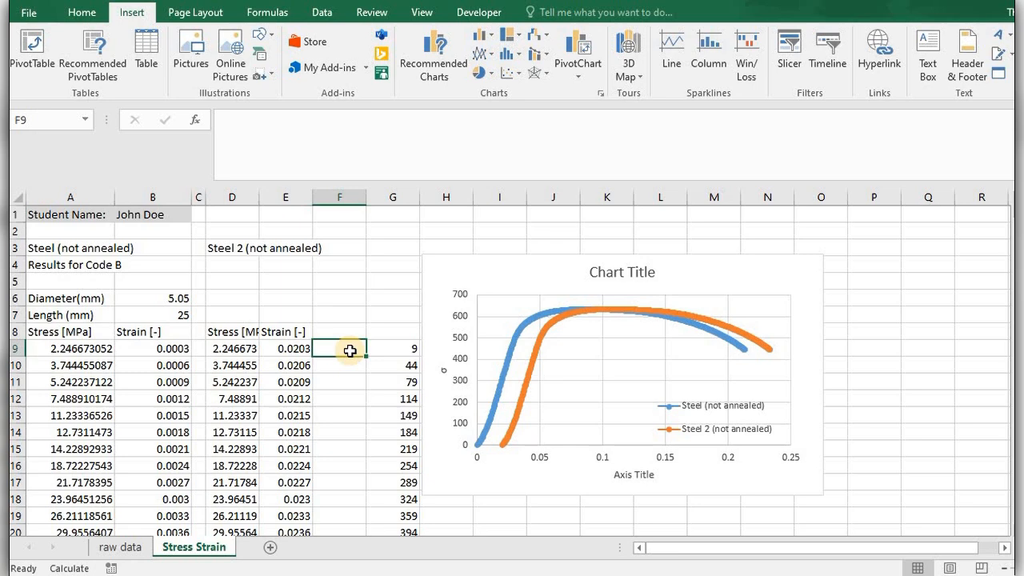
type("=")
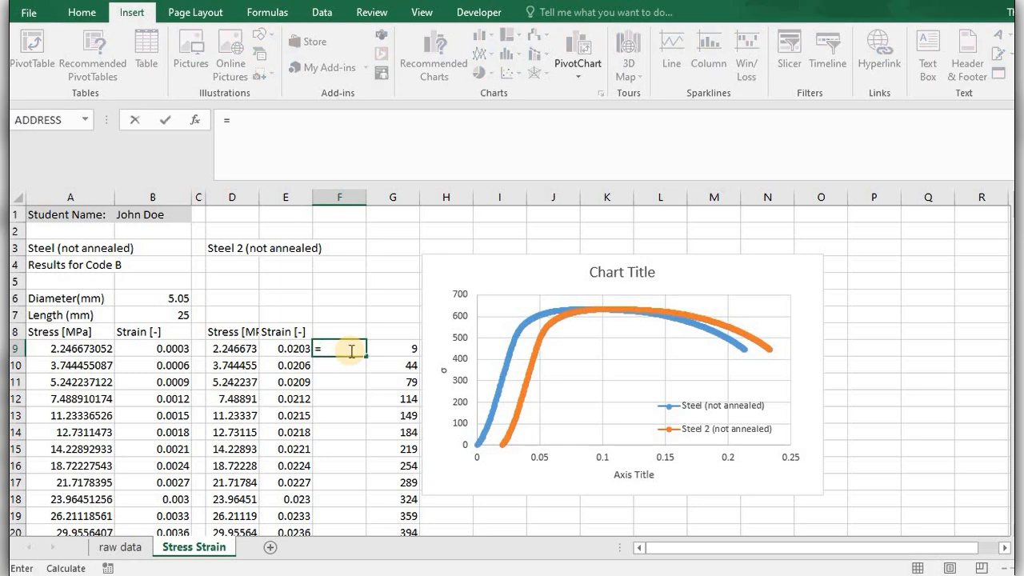
type("a")
key("Return")
left_click(350, 351)
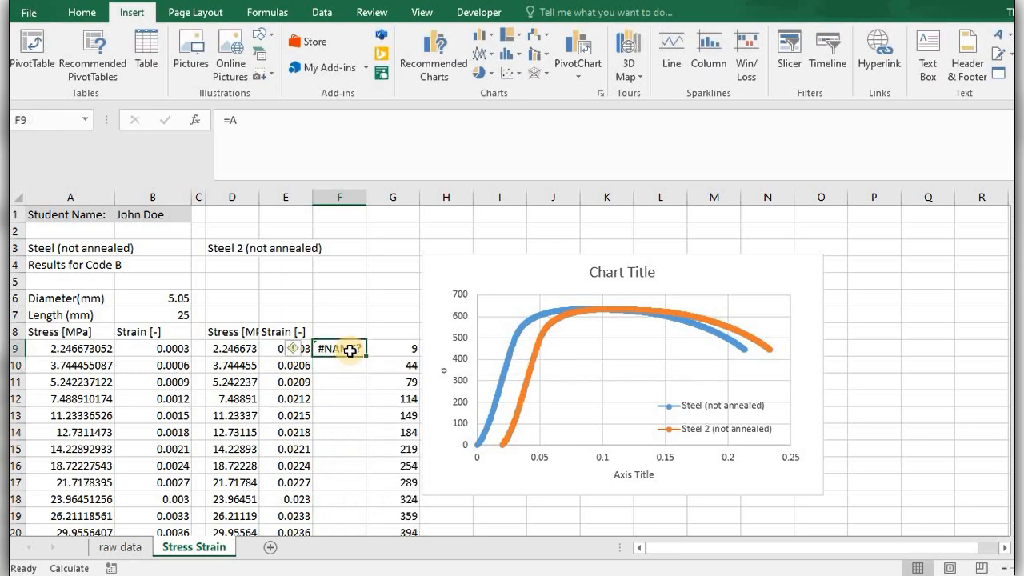
type("'")
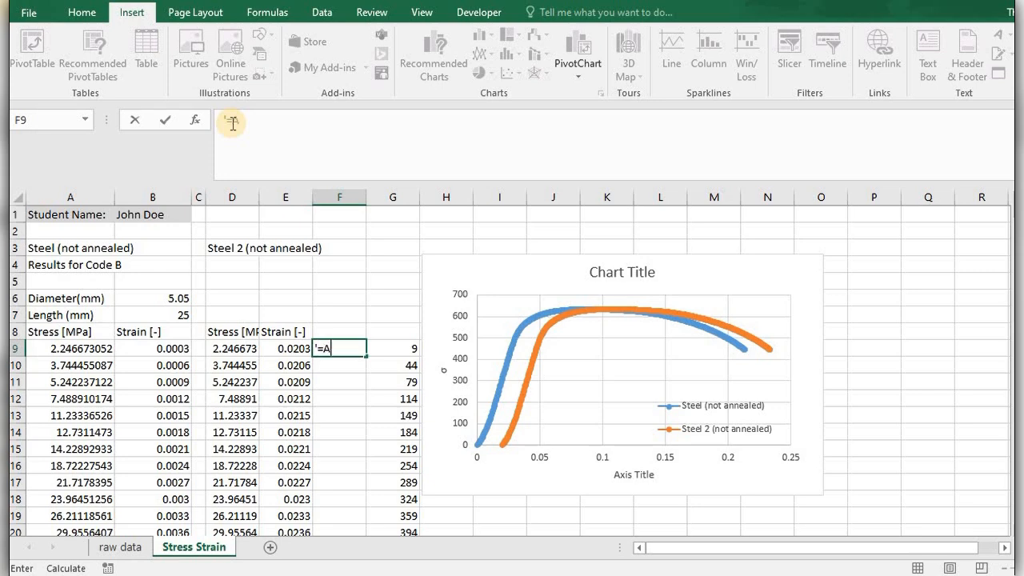
type("=A")
key("Return")
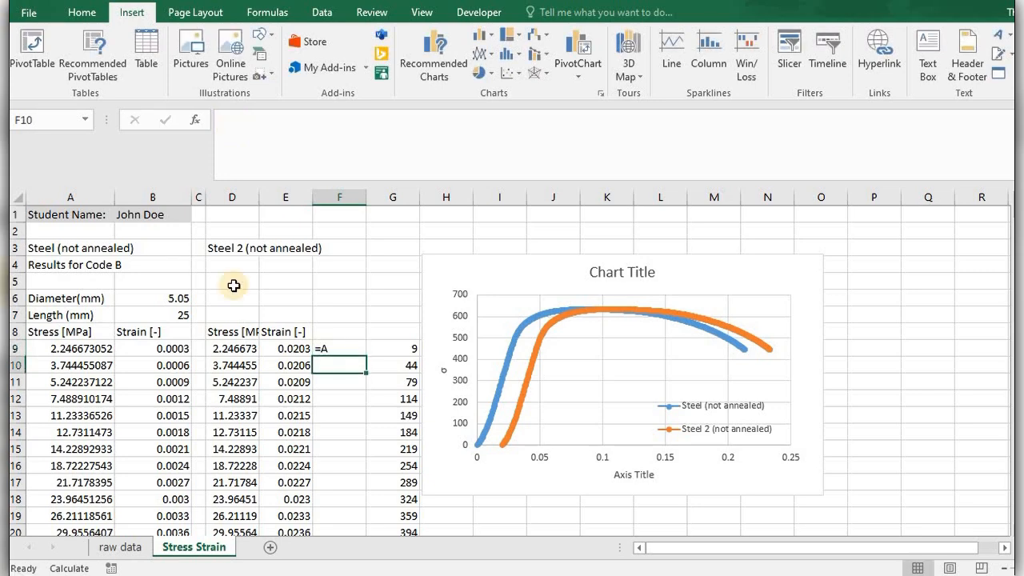
Fill the =A text from F9 down to F29, alongside the row-number series.
left_click(355, 347)
left_click_drag(367, 357, 357, 436)
left_click(352, 444)
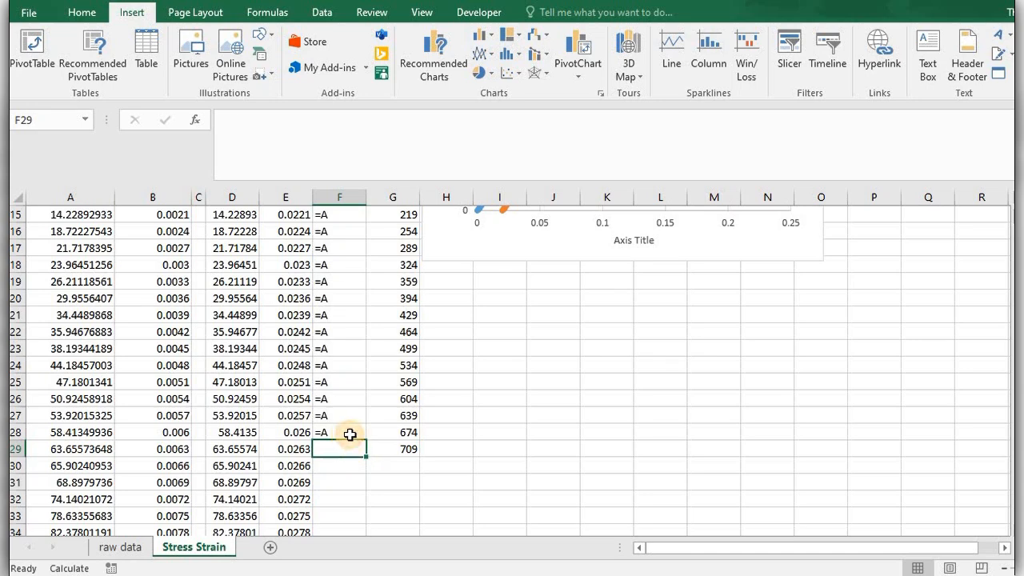
left_click(352, 434)
left_click_drag(365, 441, 340, 282)
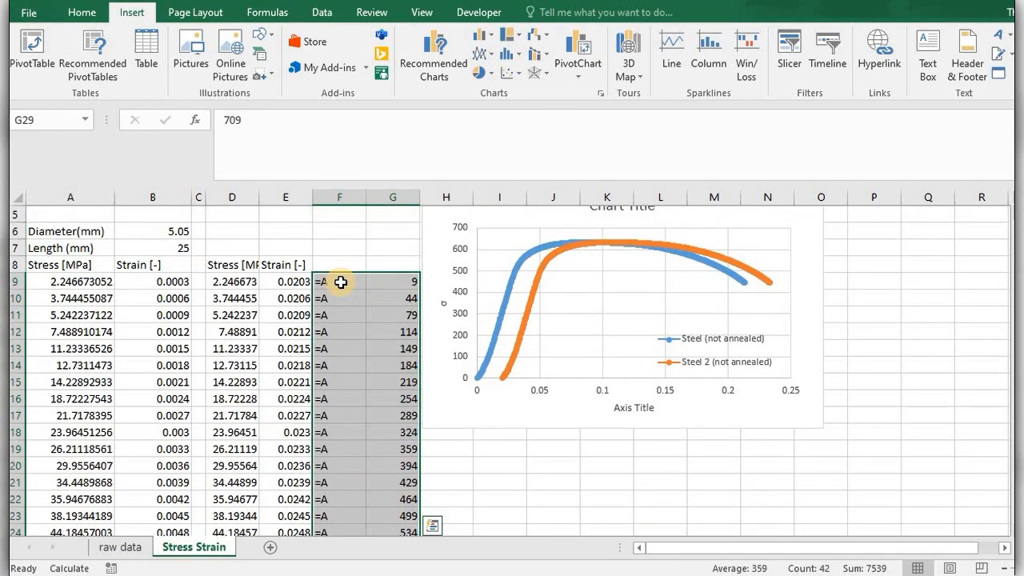
Copy the range F9:G29 and paste it into a new empty Notepad window.
key("ctrl+c")
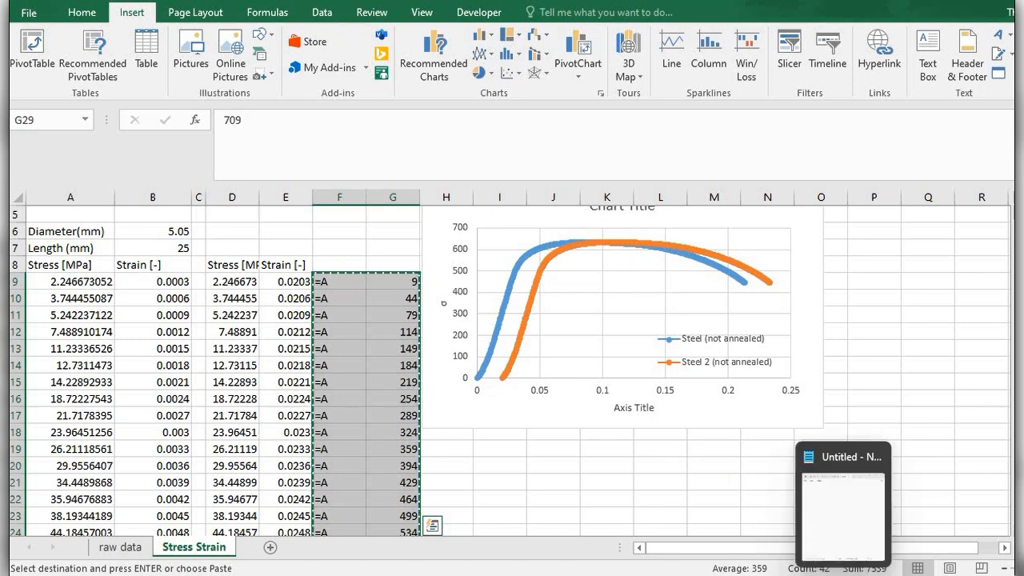
left_click(843, 575)
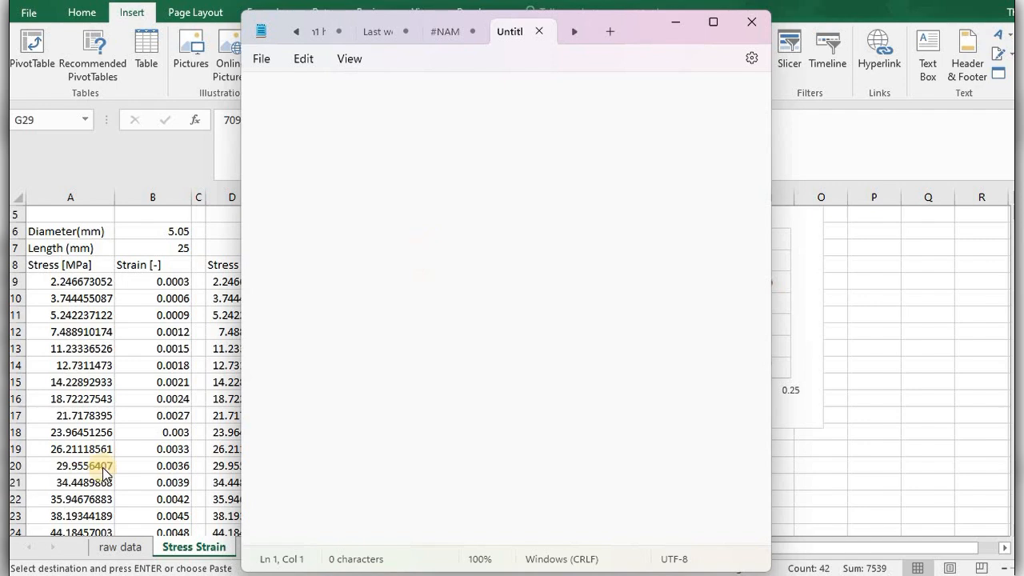
left_click(64, 573)
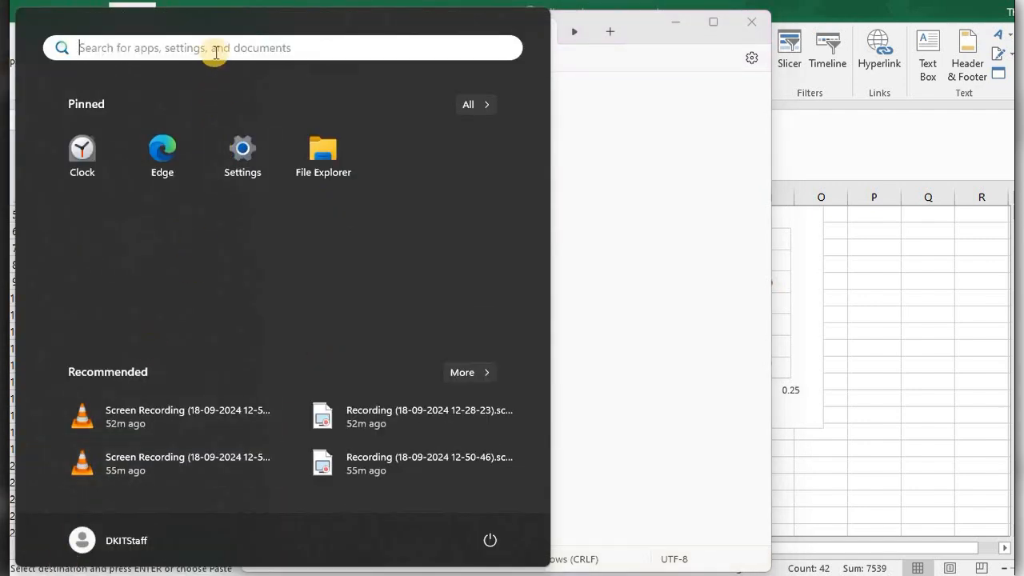
left_click(215, 52)
type("n")
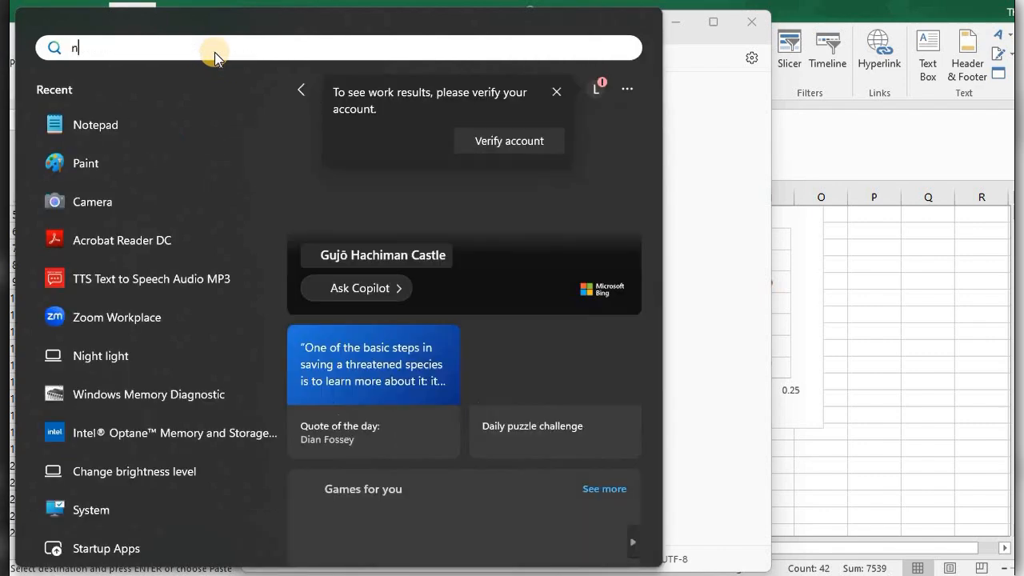
type("ote")
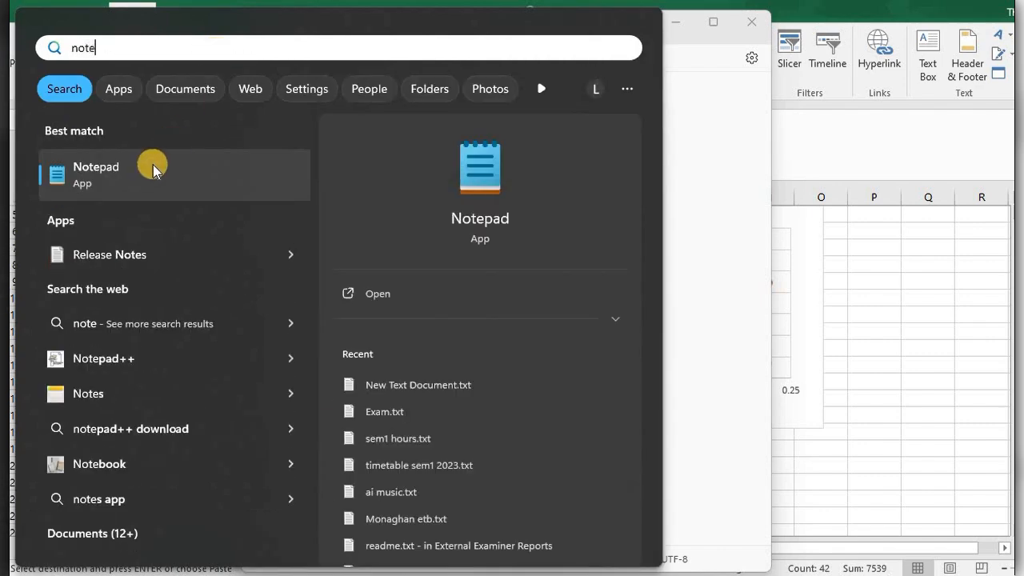
left_click(151, 171)
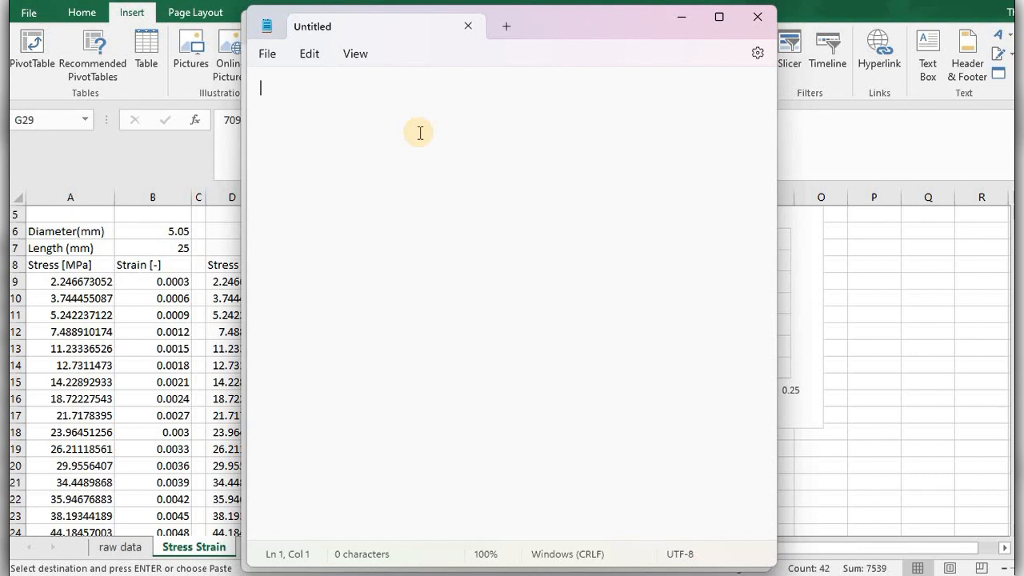
key("ctrl+v")
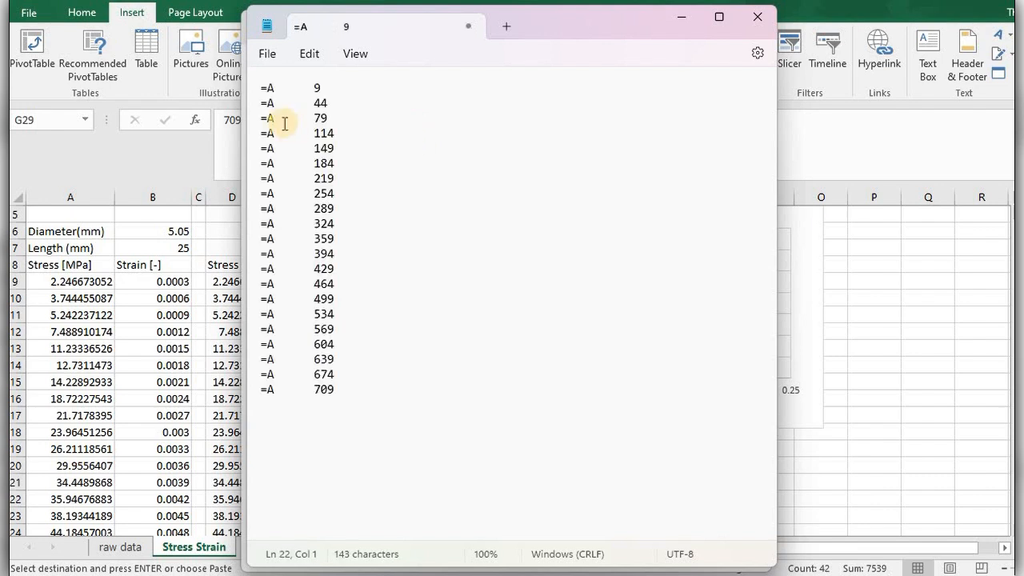
Replace every tab gap between =A and the row numbers with nothing throughout the Notepad text.
left_click_drag(274, 90, 305, 92)
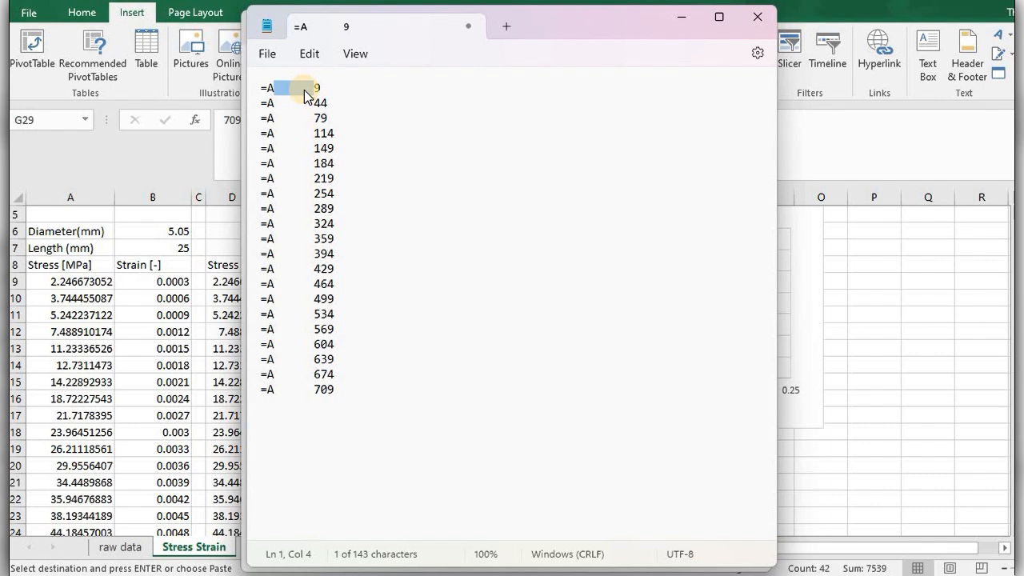
key("ctrl+f")
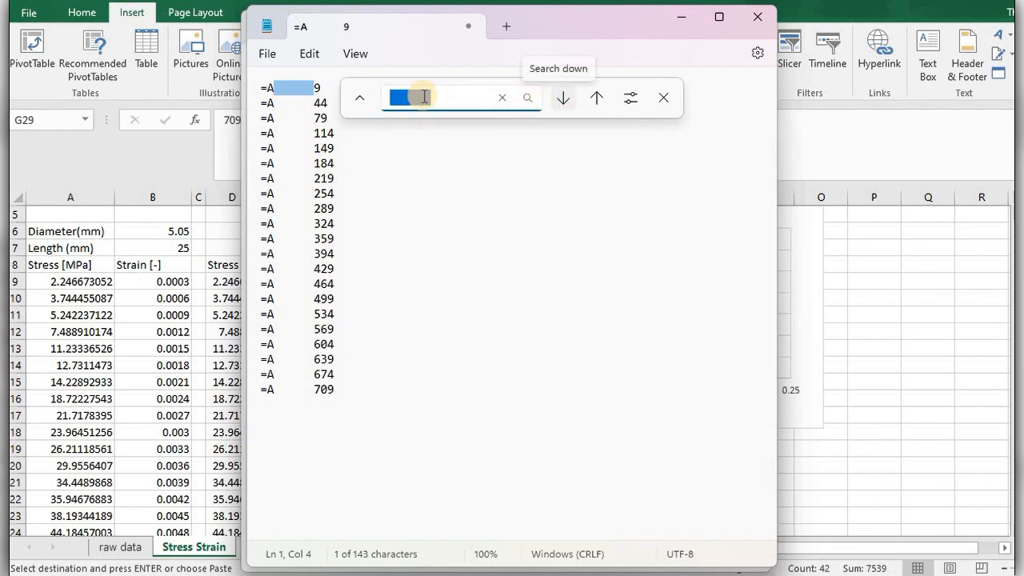
left_click(357, 99)
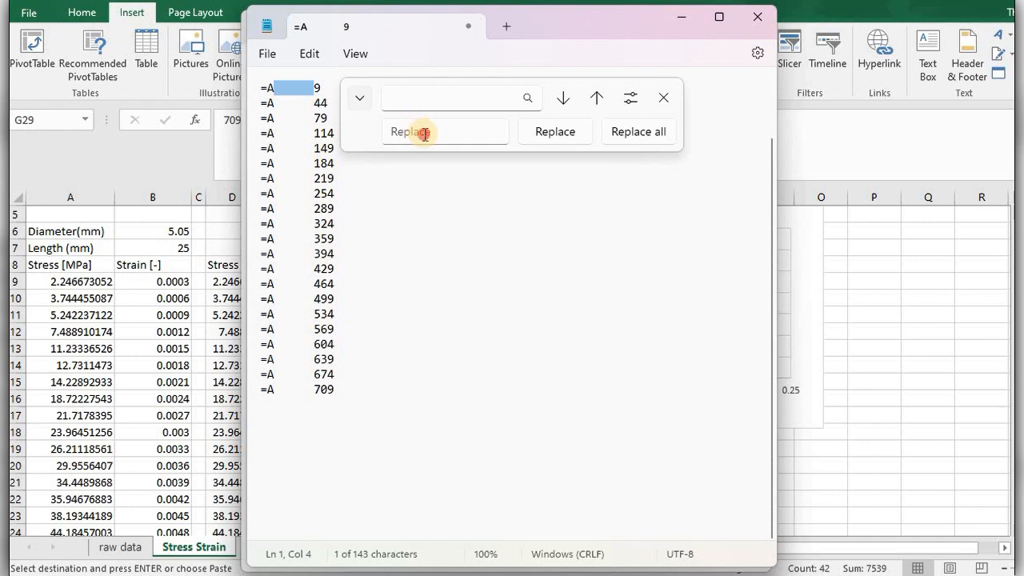
left_click(425, 134)
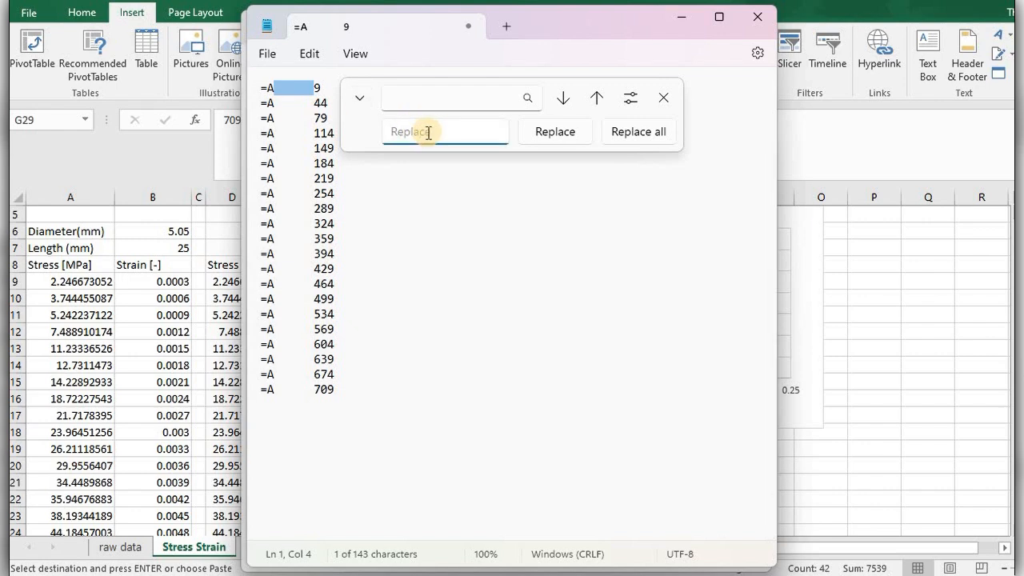
left_click(629, 138)
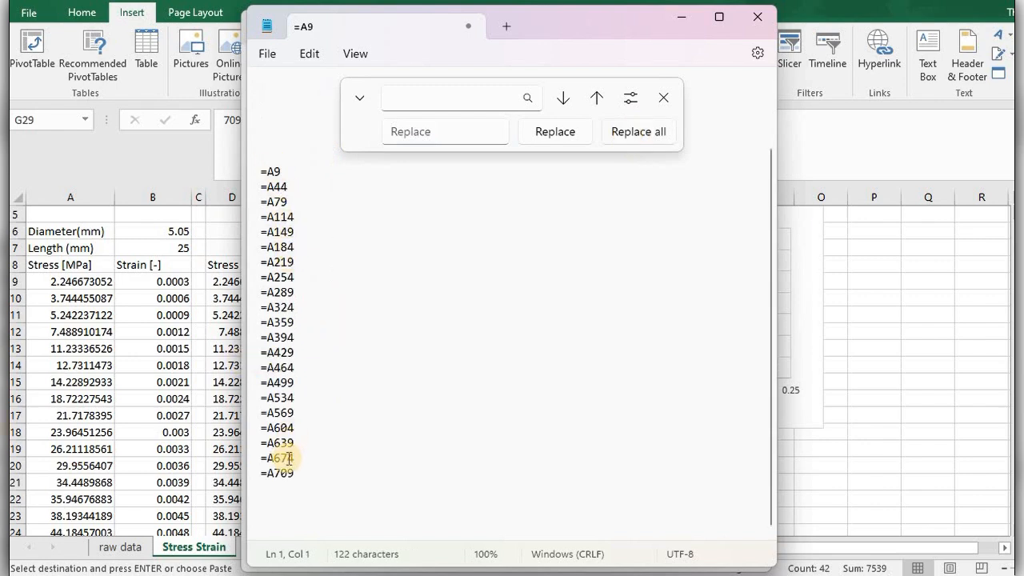
Copy all the joined references from =A9 to =A709 and switch back to the Excel workbook.
left_click_drag(295, 474, 245, 172)
key("ctrl+c")
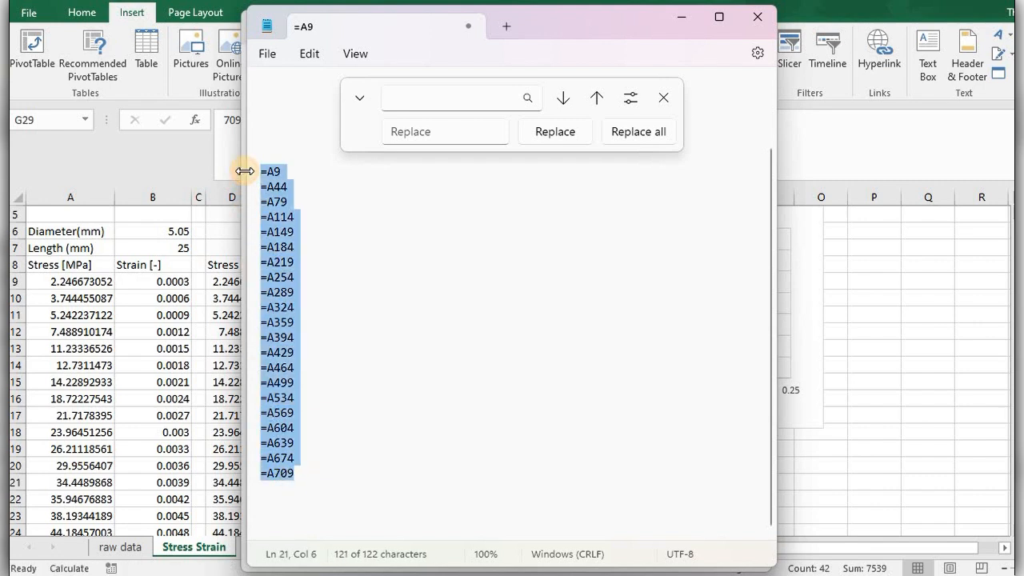
left_click(682, 19)
left_click(680, 24)
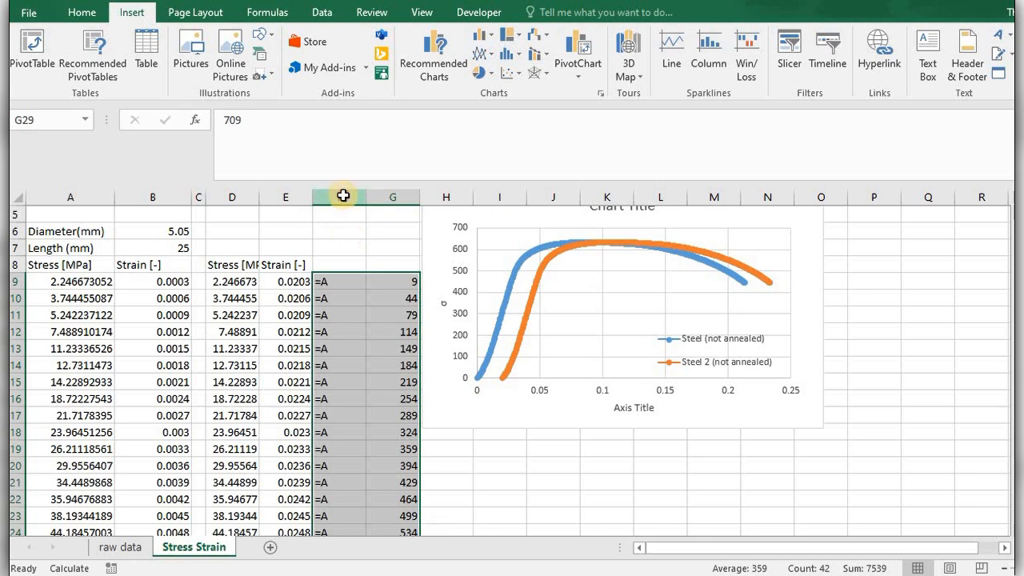
Delete helper columns F and G, and move the chart over to about columns J to Q.
left_click_drag(343, 196, 383, 201)
right_click(382, 201)
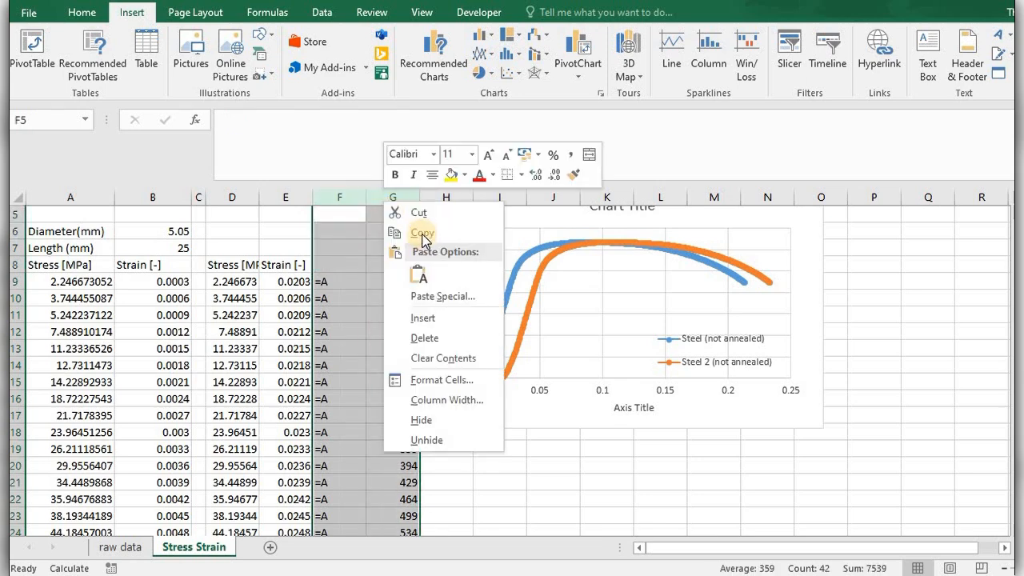
left_click(424, 338)
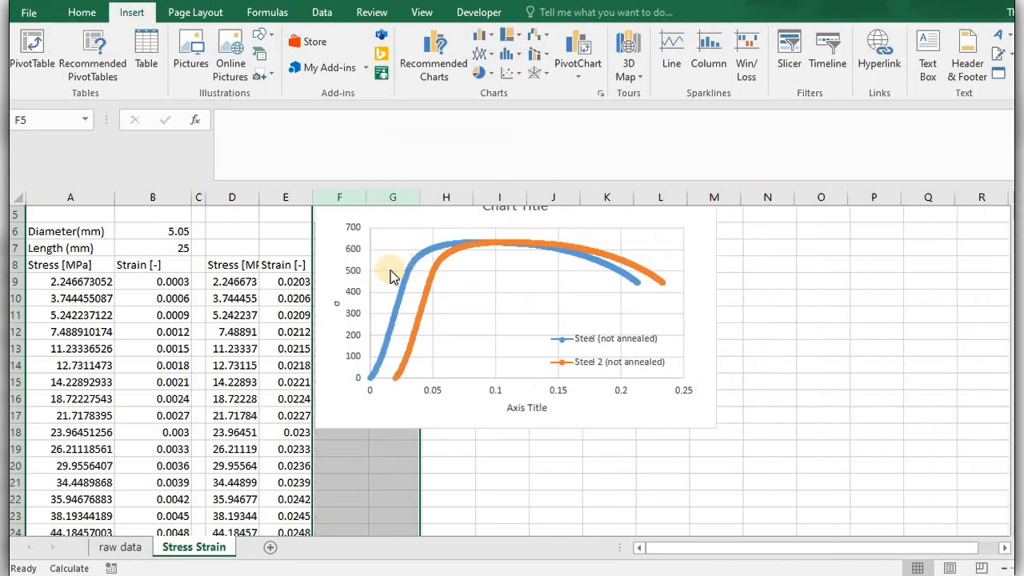
left_click(329, 238)
left_click_drag(690, 285, 925, 326)
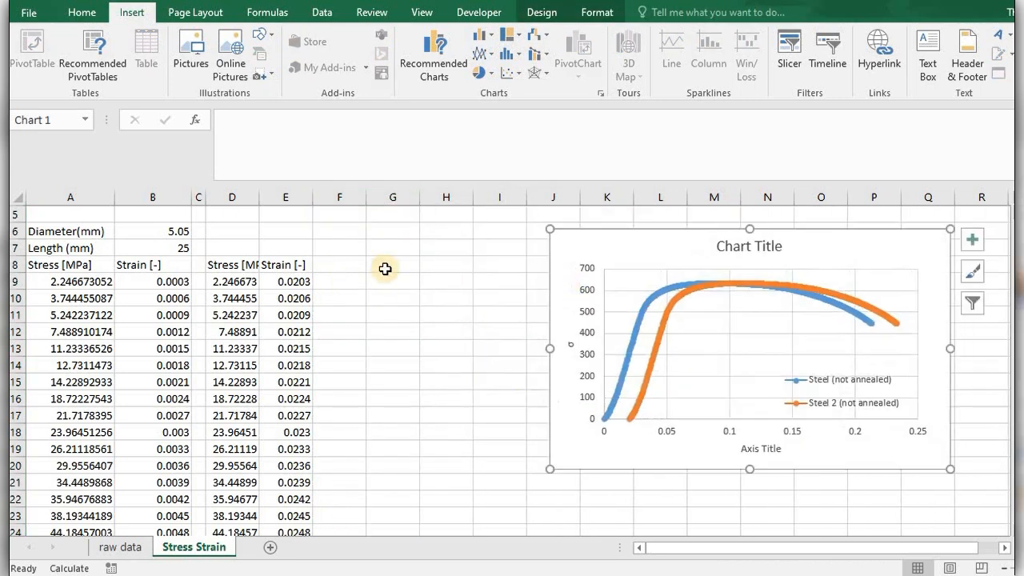
Paste the copied references down column G starting at G9, and check the formulas in the first two cells.
left_click(392, 278)
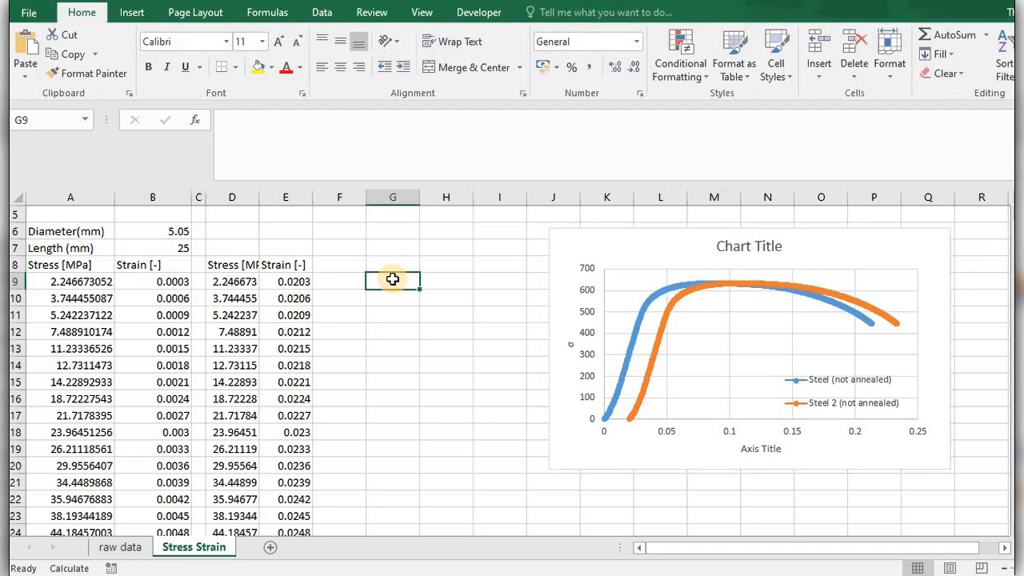
key("ctrl+v")
left_click(393, 281)
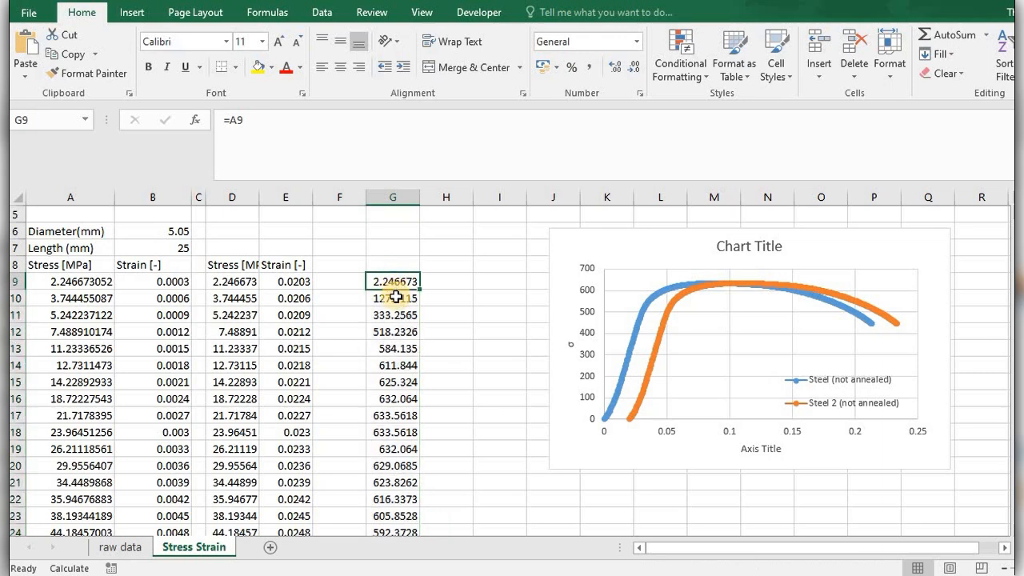
left_click(396, 298)
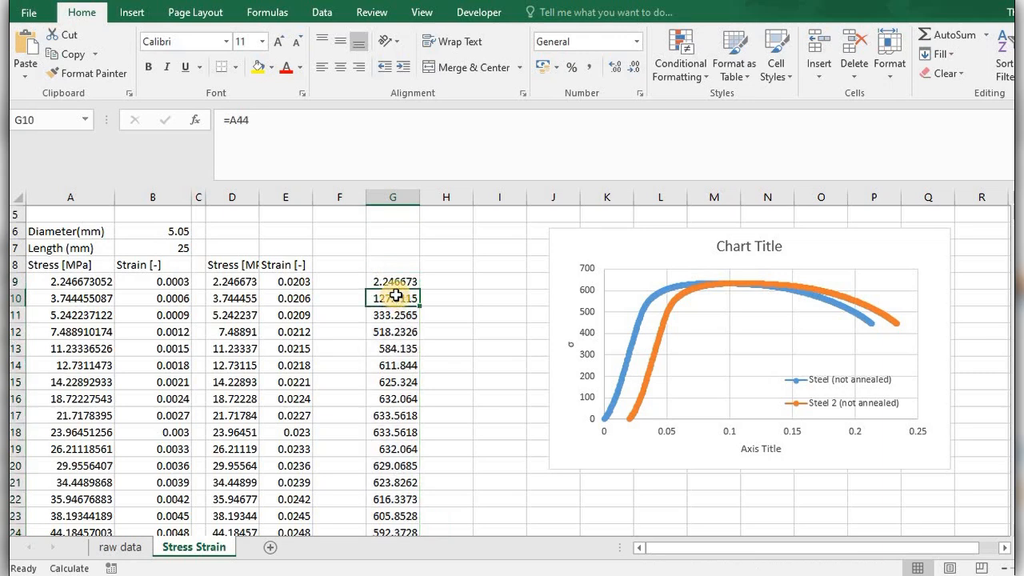
key("Up")
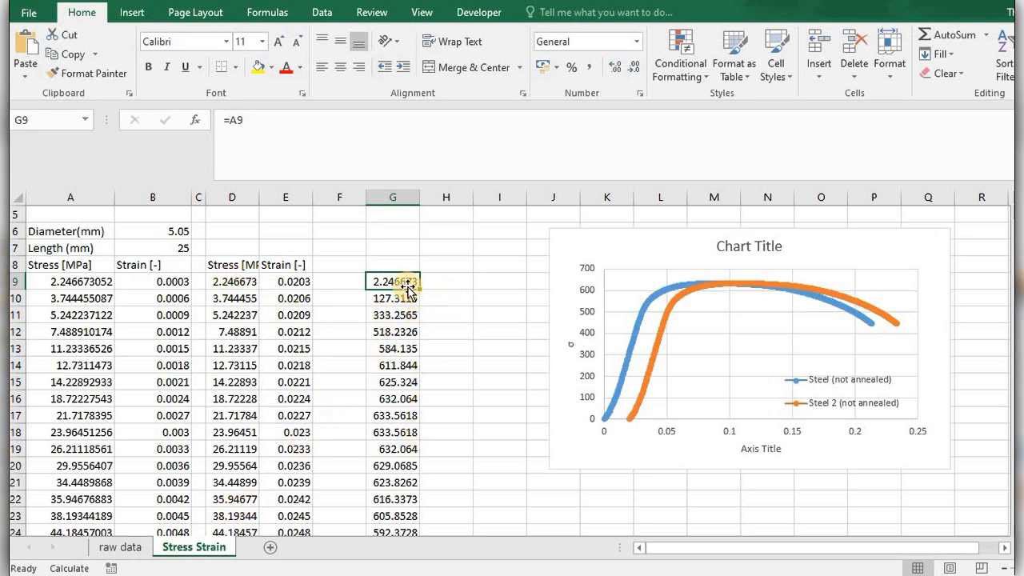
Fill the references in G9:G29 across into column H to pull the matching strain values.
left_click_drag(407, 281, 469, 477)
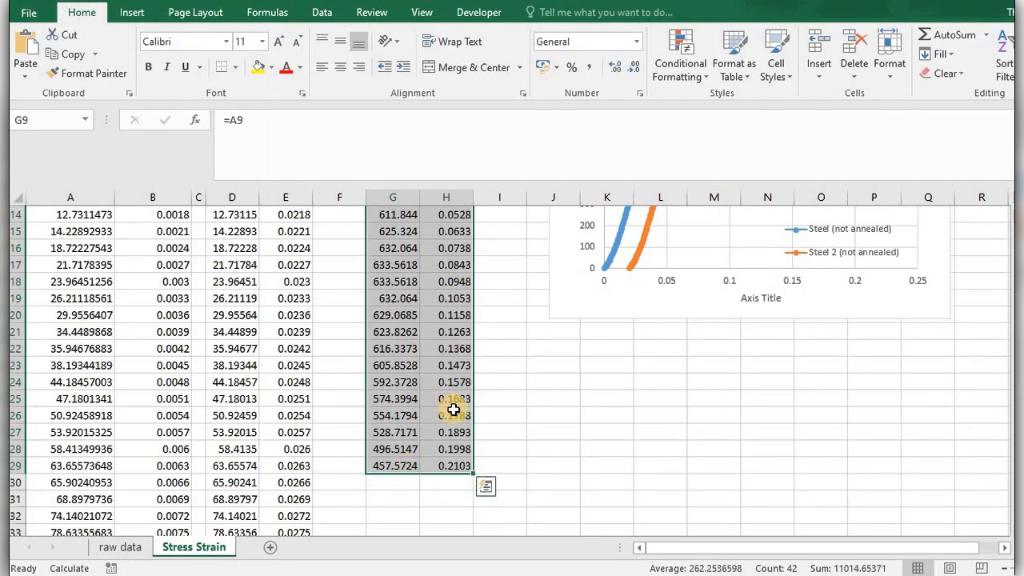
left_click(454, 409)
key("Page_Up")
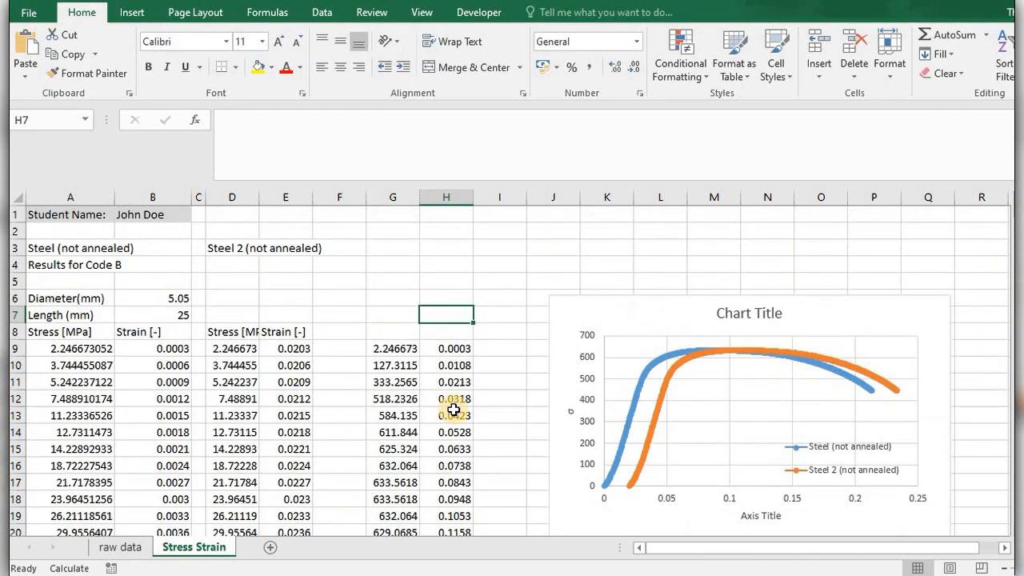
Copy the Stress [MPa] and Strain [-] headings from A8:B8 to G8:H8 above the reduced data.
left_click_drag(92, 335, 124, 346)
key("ctrl+c")
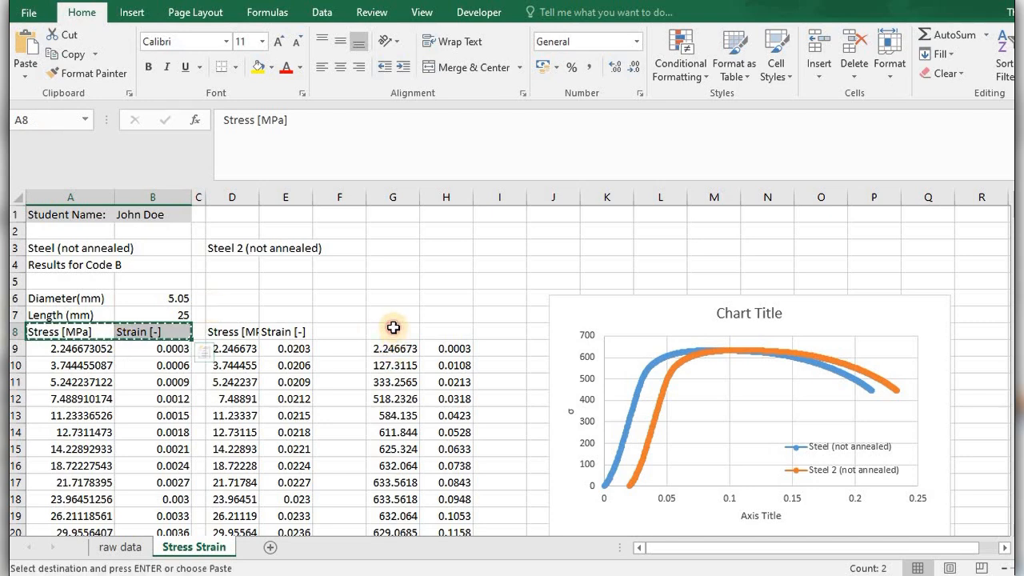
left_click(393, 328)
key("ctrl+v")
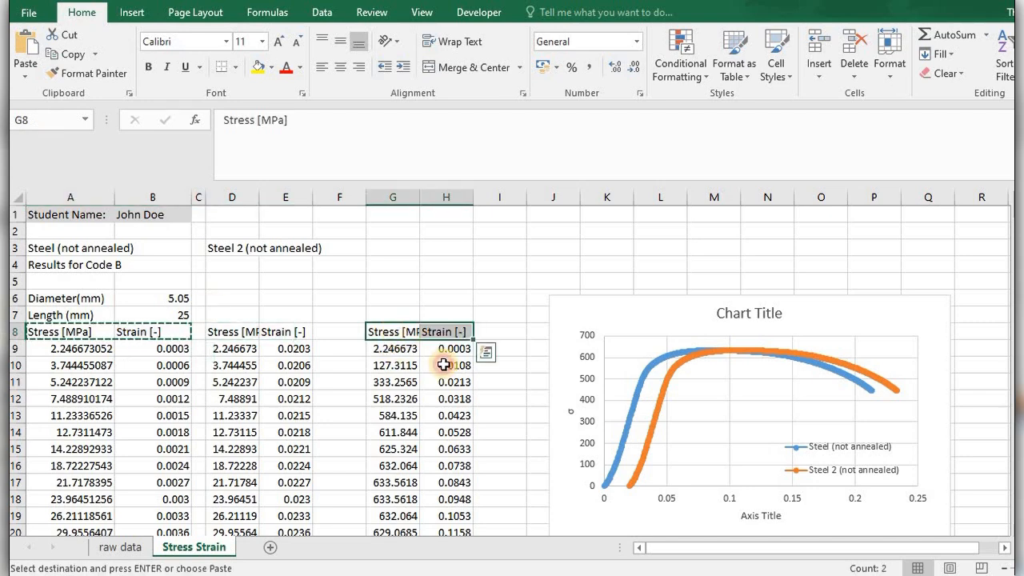
left_click(444, 365)
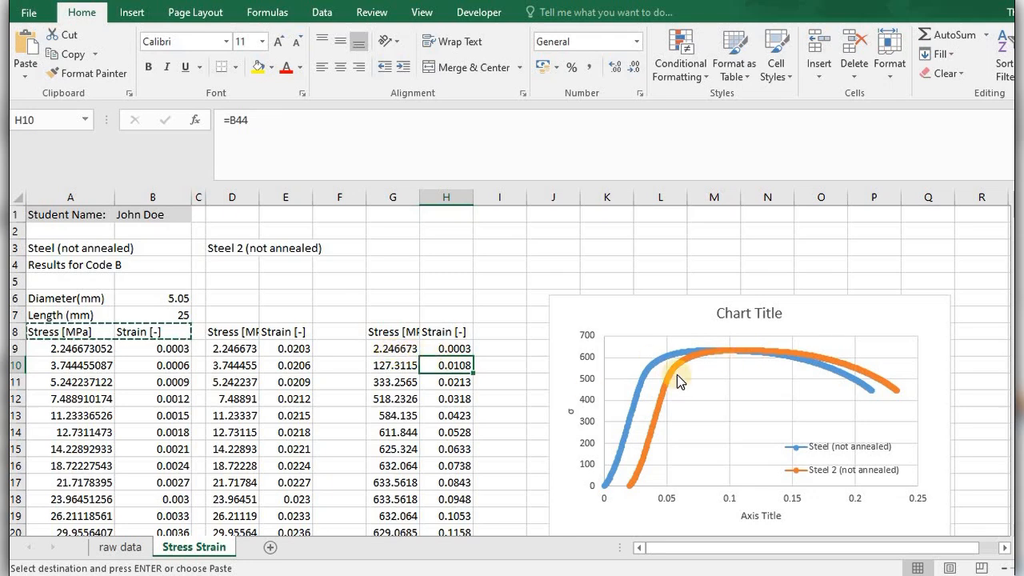
left_click(394, 352)
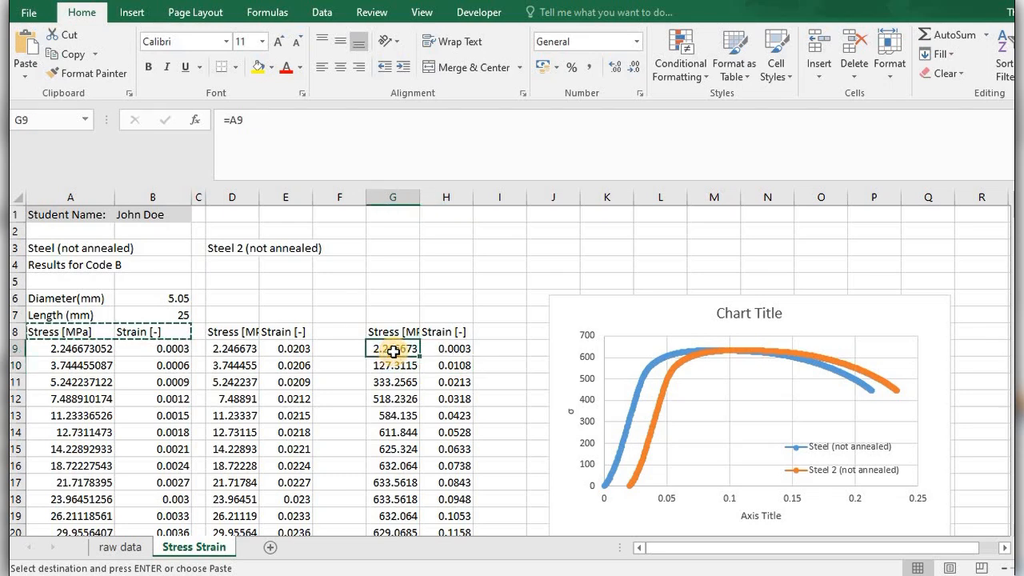
Add an unnamed third series to the chart with H9:H29 as X values and G9:G29 as Y values.
right_click(618, 362)
left_click(671, 463)
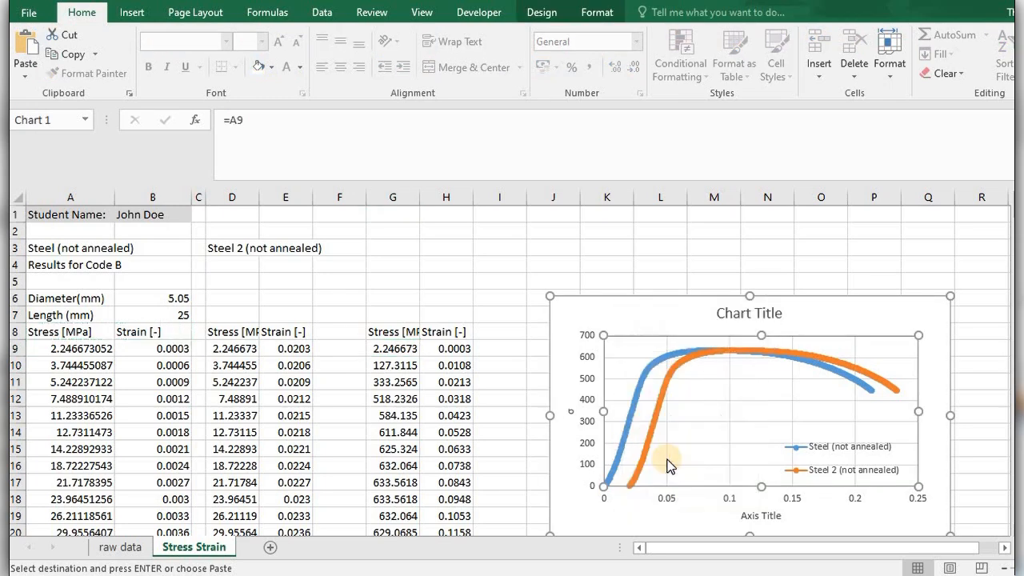
left_click(472, 305)
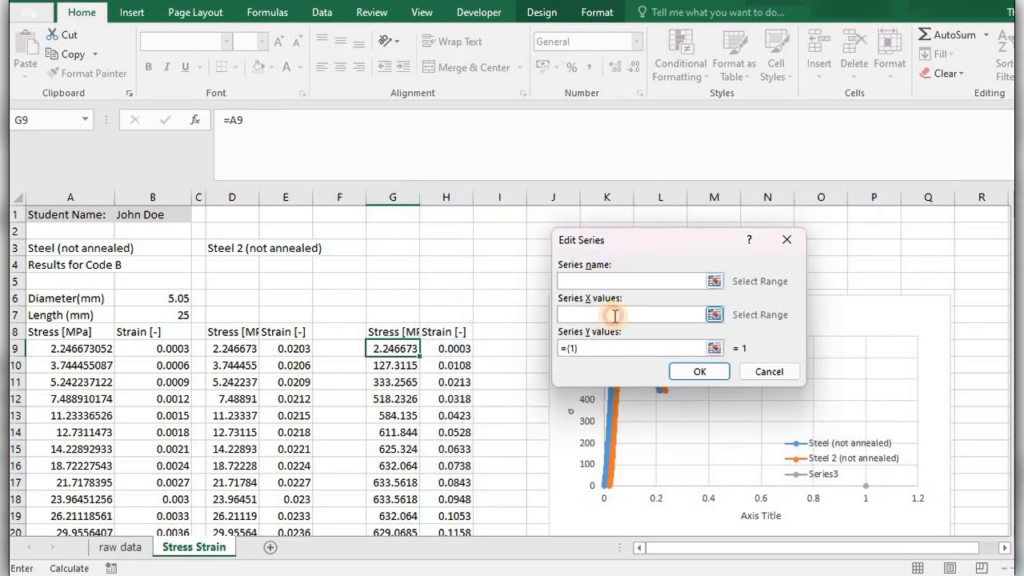
left_click_drag(448, 349, 446, 500)
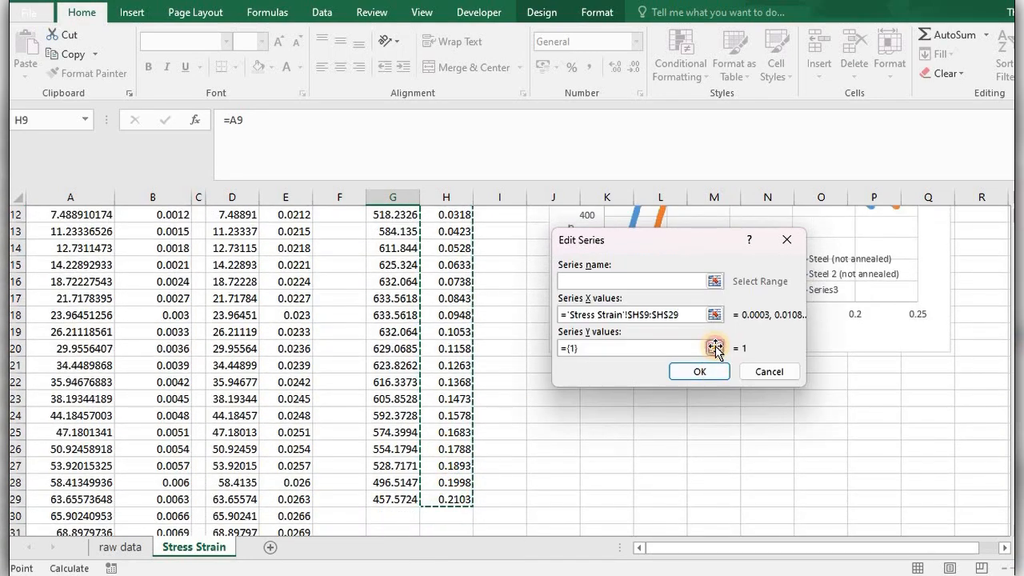
left_click(715, 346)
key("BackSpace")
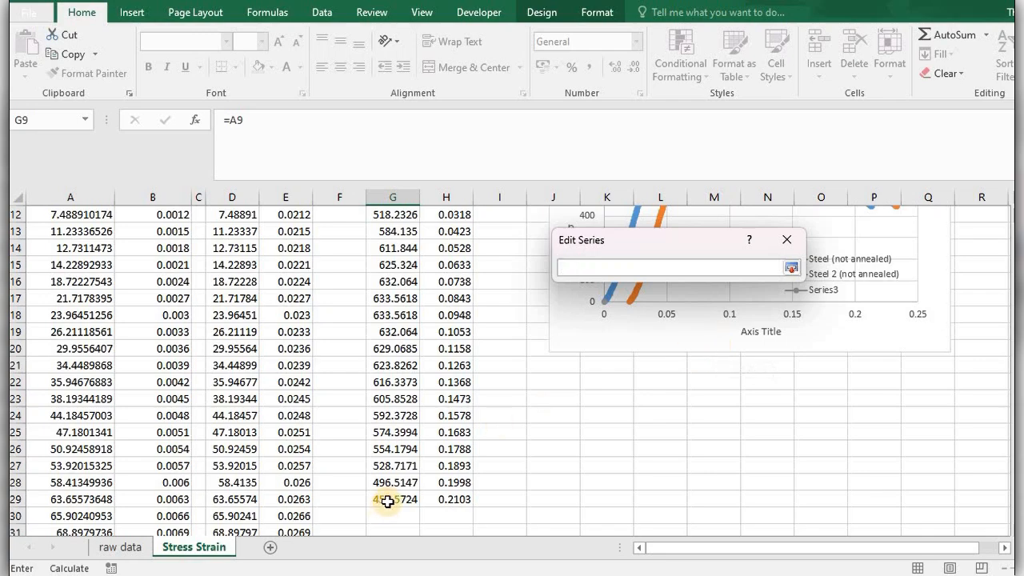
left_click_drag(389, 505, 395, 253)
key("Return")
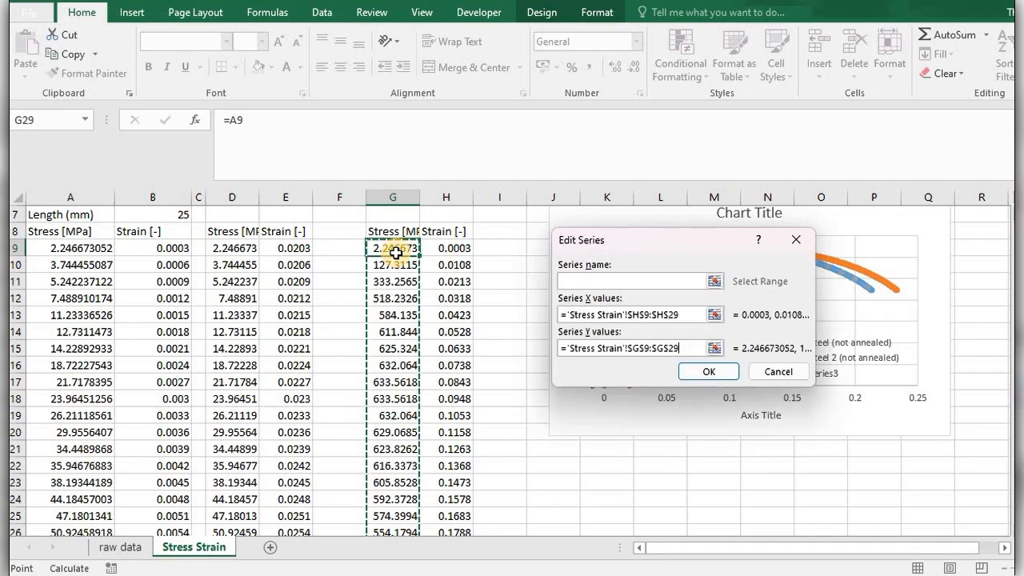
left_click(709, 373)
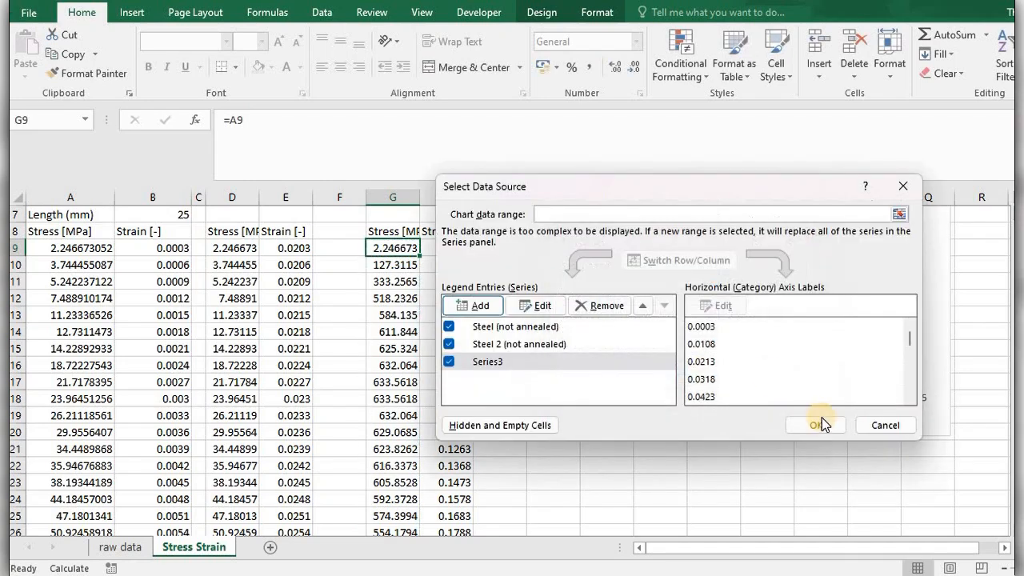
left_click(822, 420)
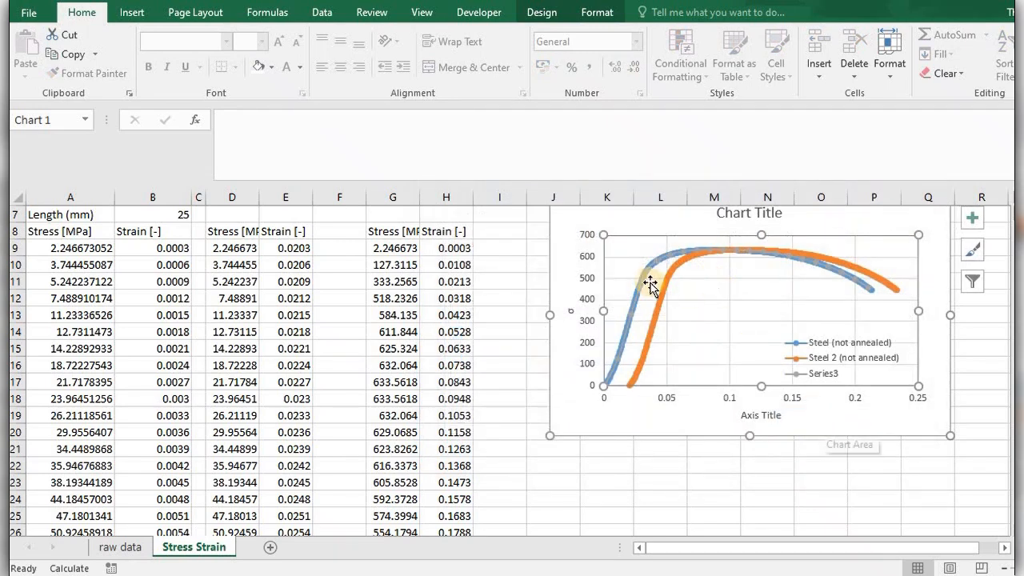
Open the data series formatting options for the reduced-data series, Series3, in the chart.
left_click(644, 274)
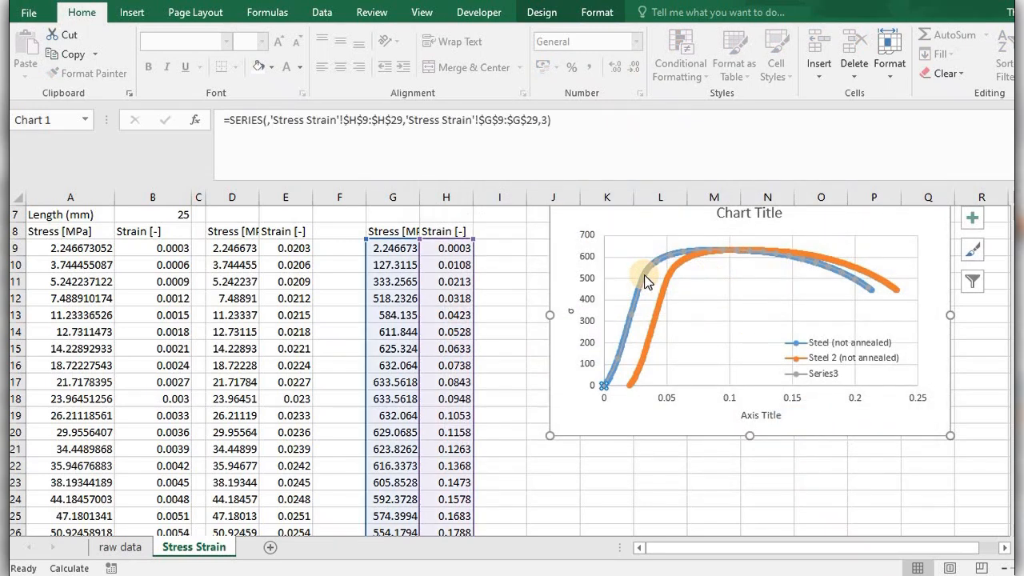
right_click(645, 275)
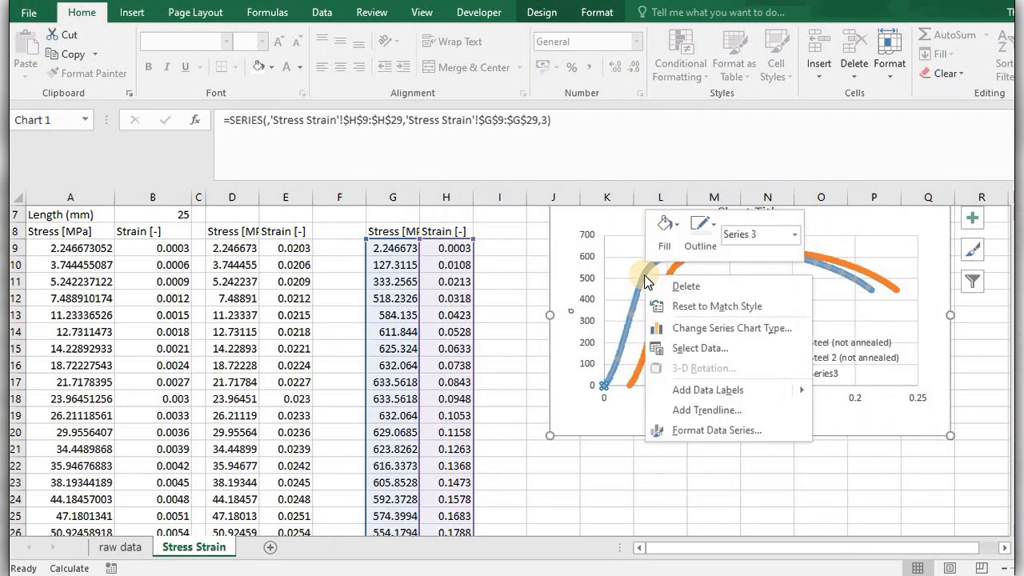
left_click(728, 431)
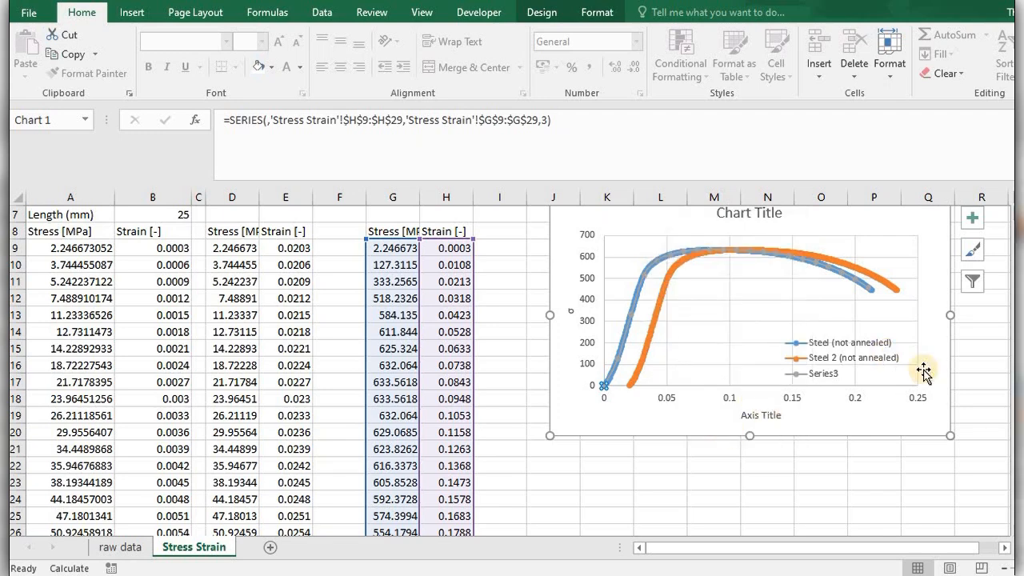
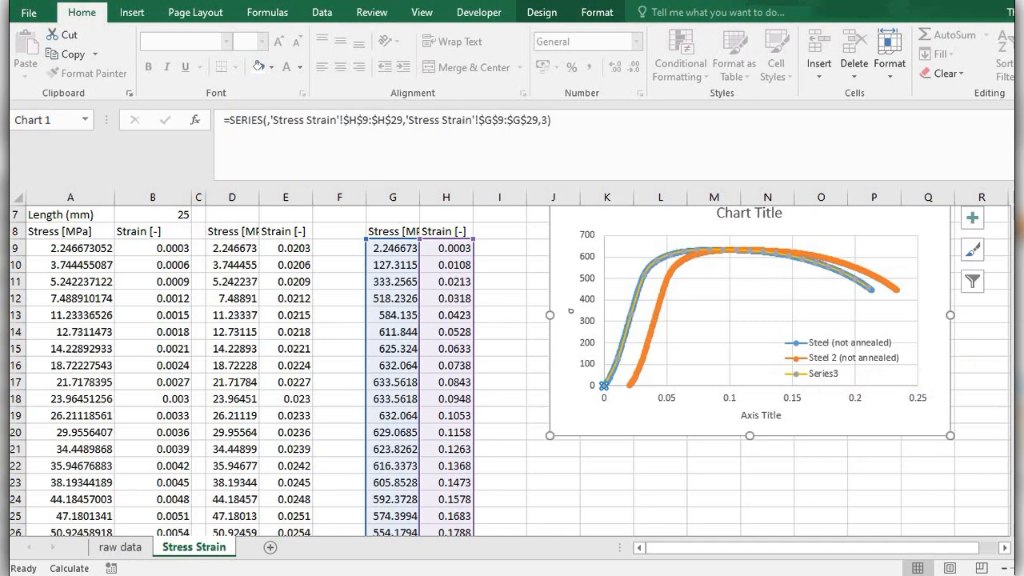
Undo the chart's Series3 formatting, the addition of that series, and the headings pasted into G8:H8.
left_click(638, 308)
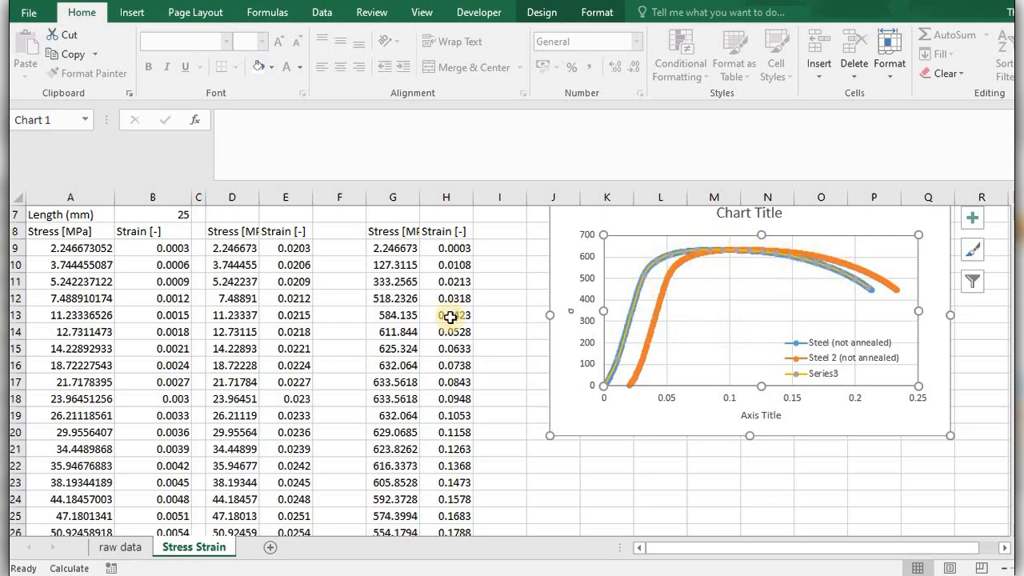
left_click(694, 457)
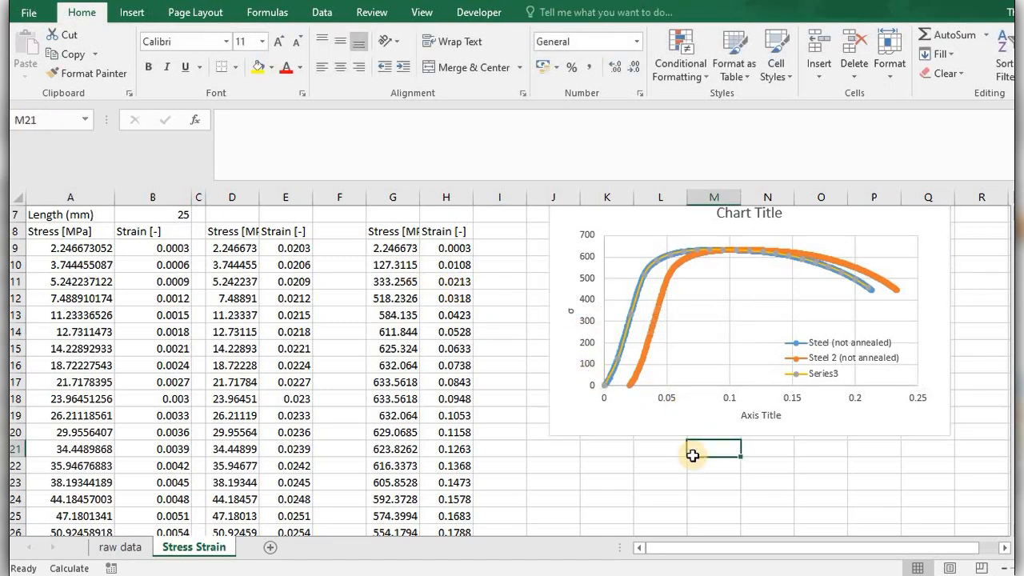
key("ctrl+z")
key("ctrl+z")
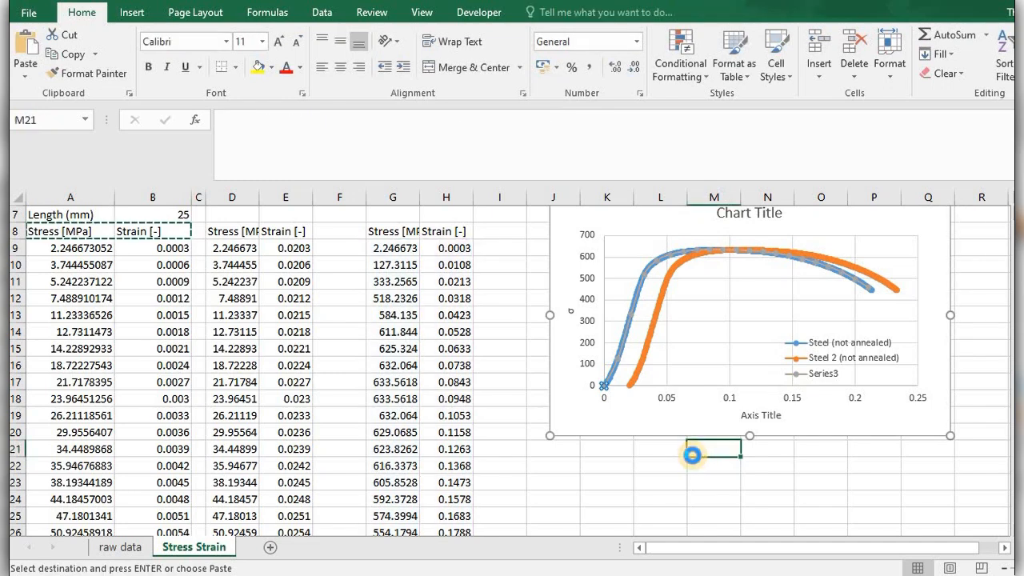
key("ctrl+z")
key("ctrl+z")
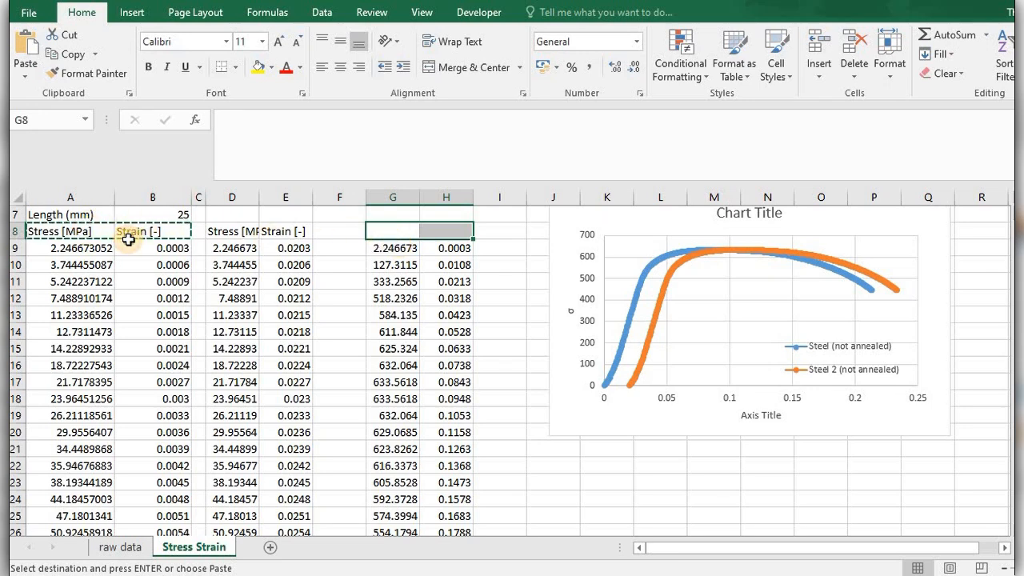
Copy the Stress [MPa] and Strain [-] headings from A8:B8 to G8:H8 and autofit the widths of columns G and H.
left_click_drag(71, 231, 128, 231)
key("ctrl+c")
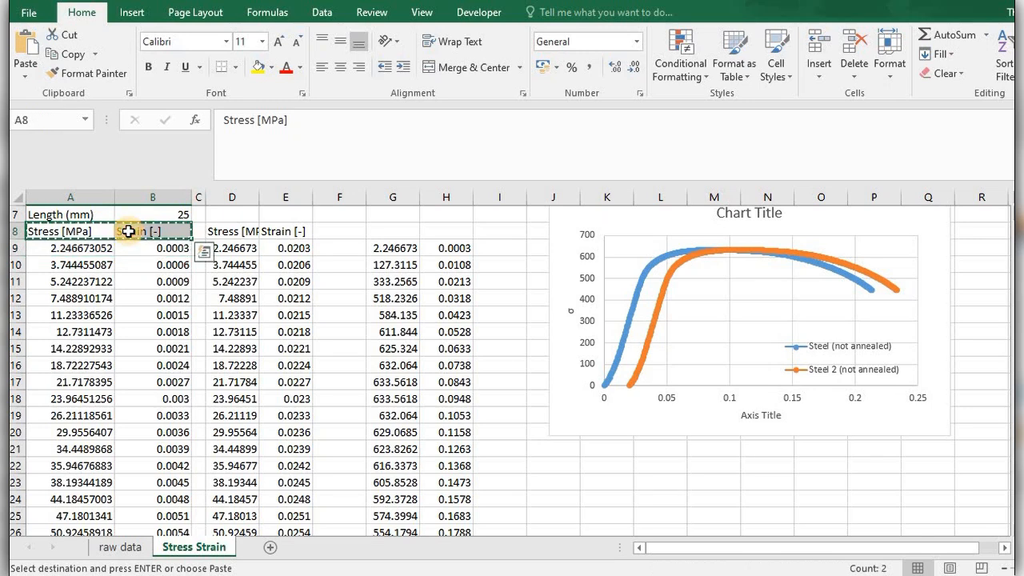
left_click(384, 231)
key("ctrl+v")
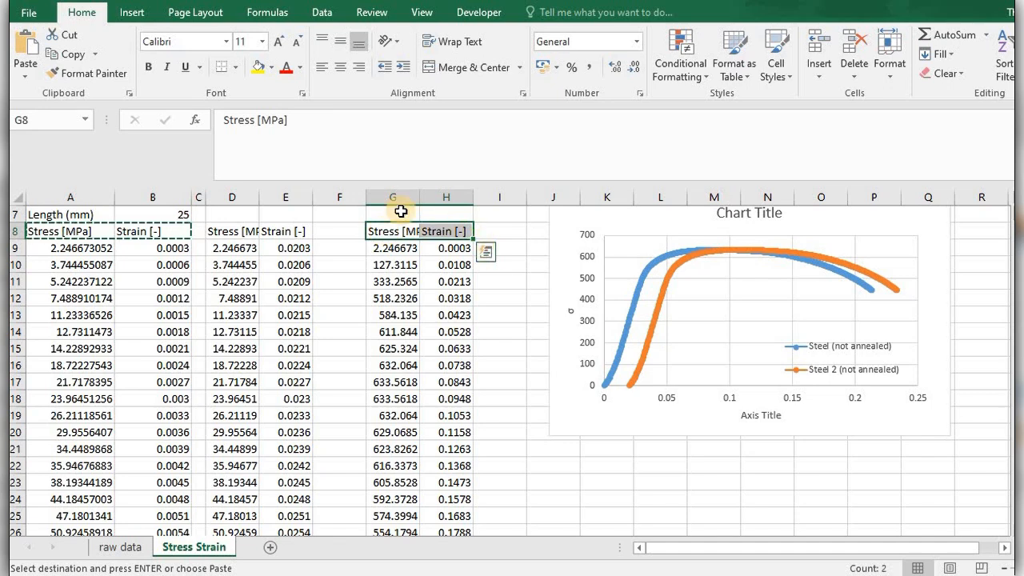
left_click(404, 229)
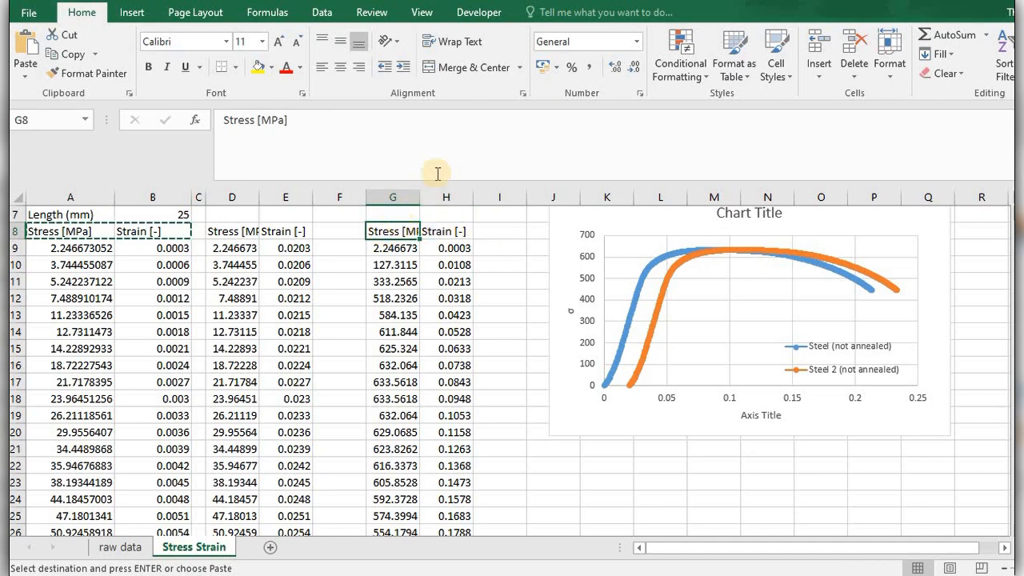
double_click(421, 196)
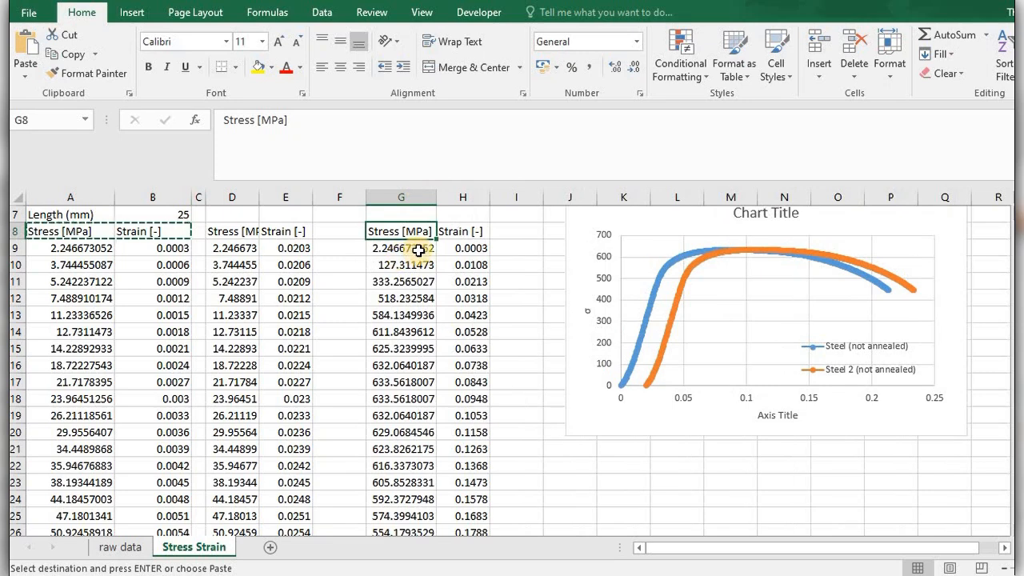
double_click(489, 200)
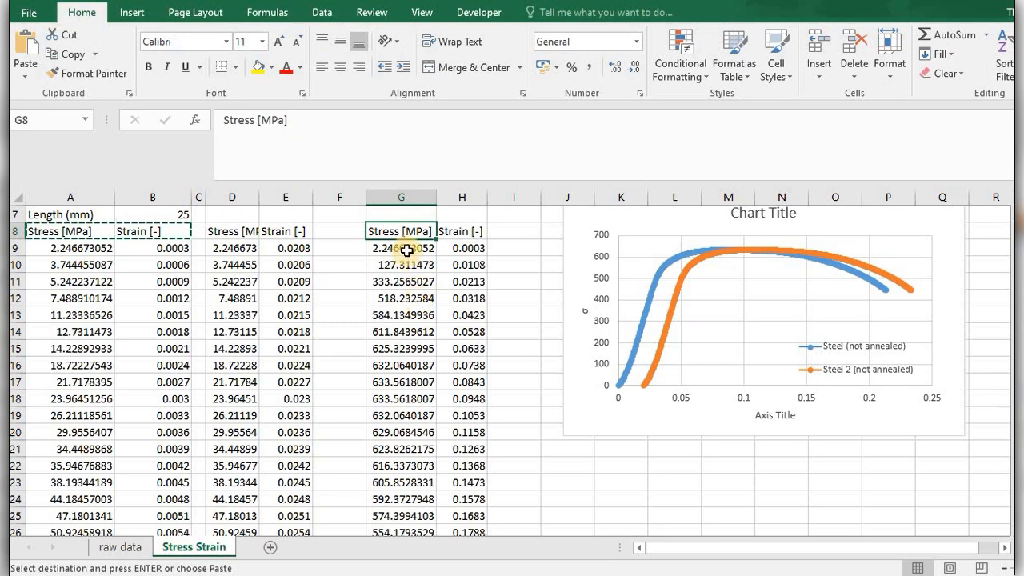
Format the stress values in column G as Number with 0 decimal places.
left_click(406, 250)
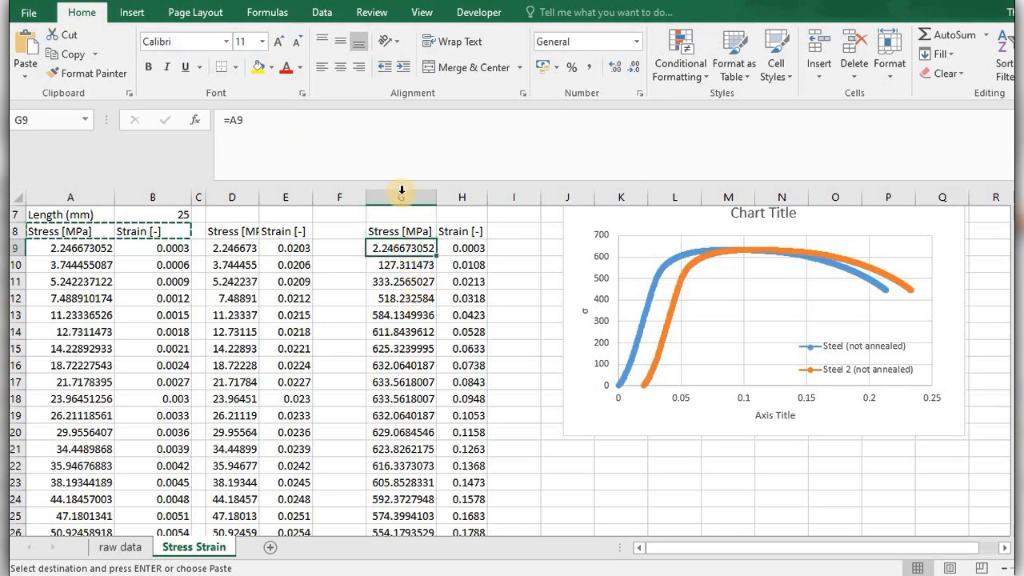
left_click(402, 192)
right_click(401, 193)
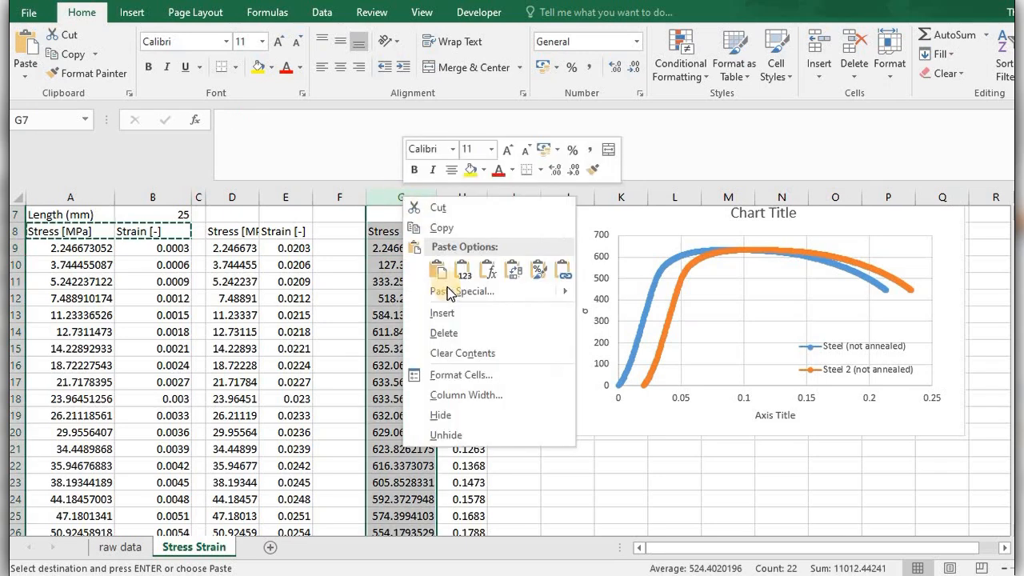
left_click(458, 374)
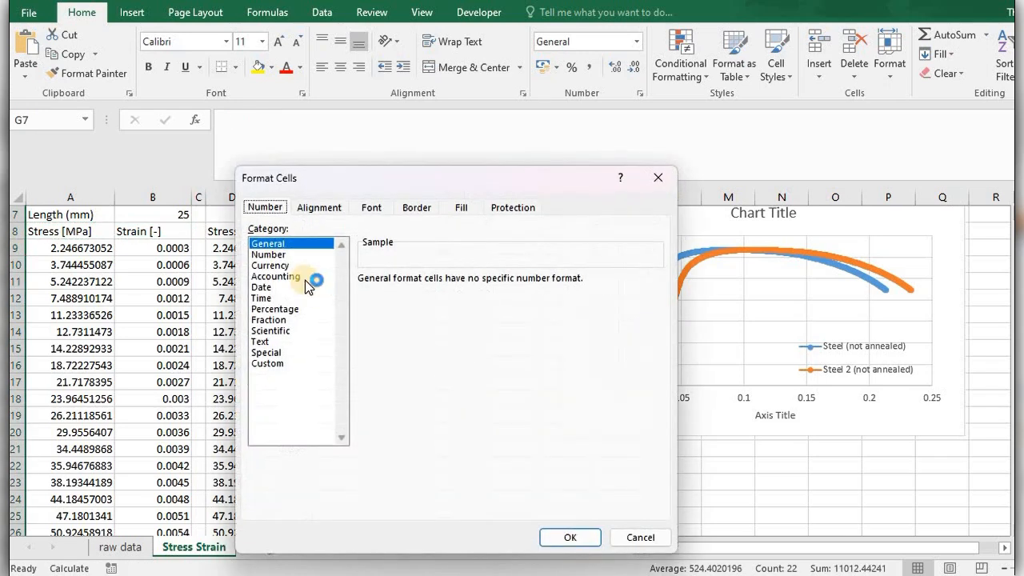
left_click(269, 254)
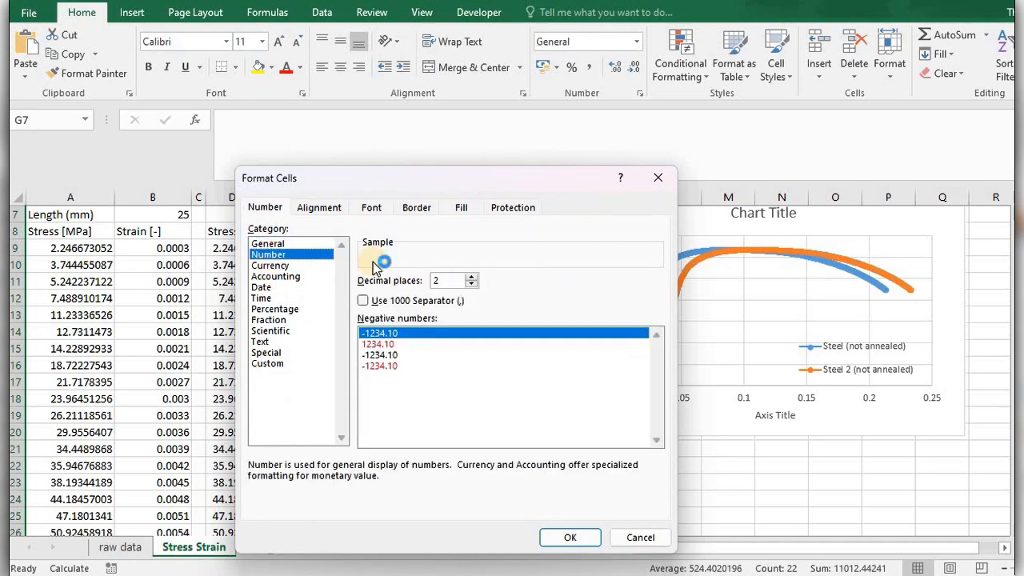
left_click(469, 285)
left_click(469, 285)
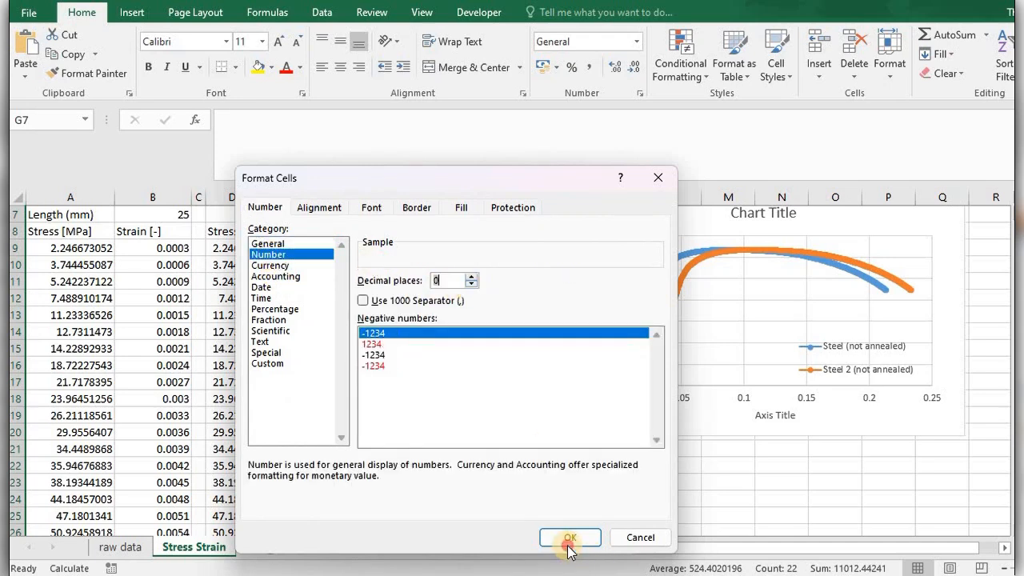
left_click(569, 536)
Format the strain values in column H as Number with 3 decimal places.
left_click(462, 250)
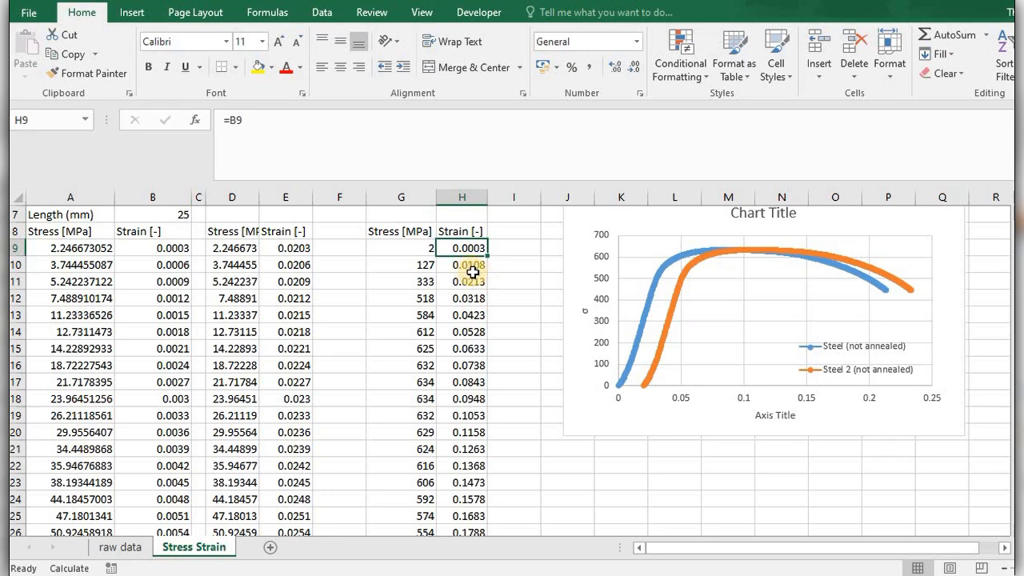
left_click(468, 196)
right_click(468, 198)
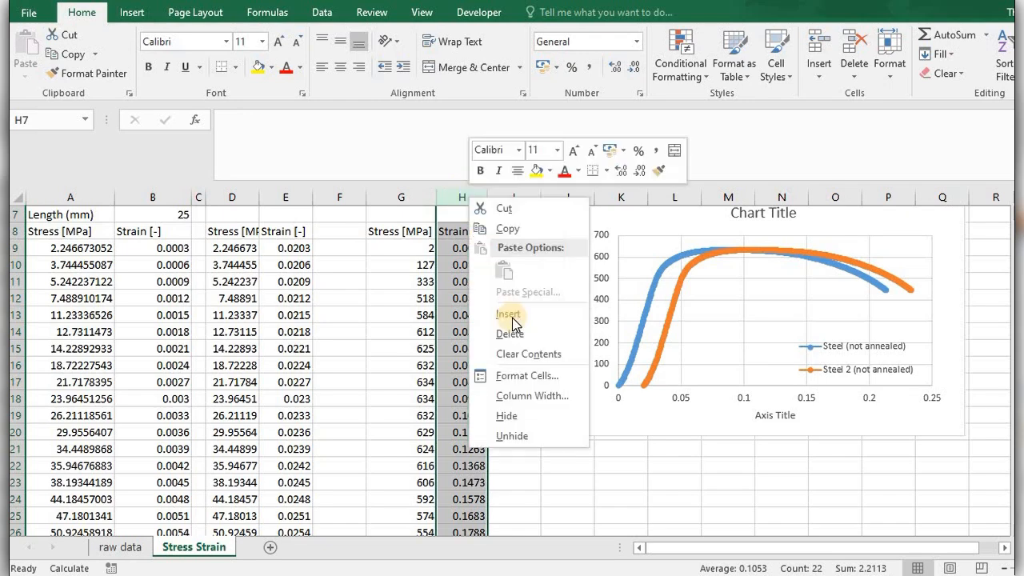
left_click(528, 375)
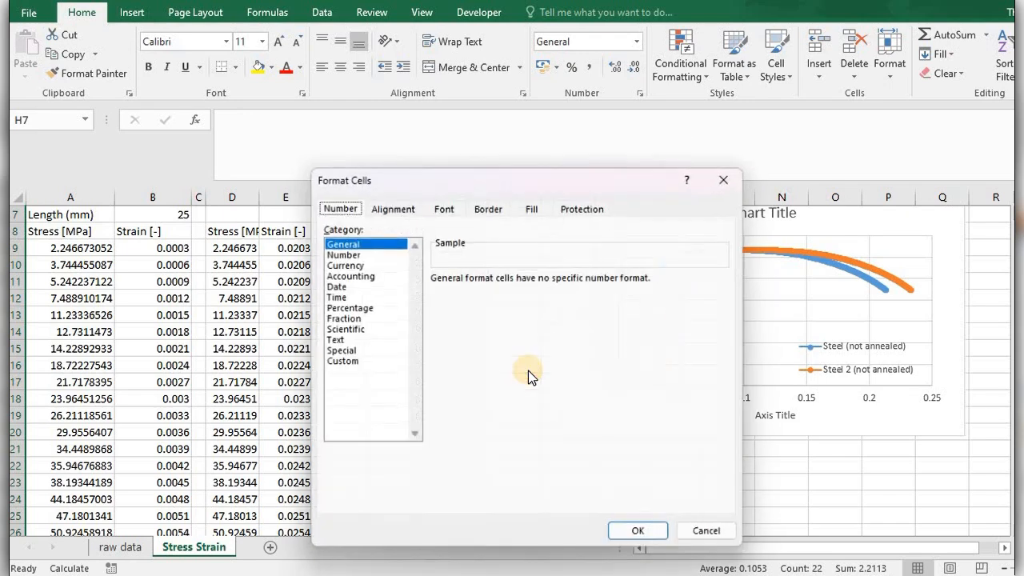
left_click(340, 253)
left_click(544, 274)
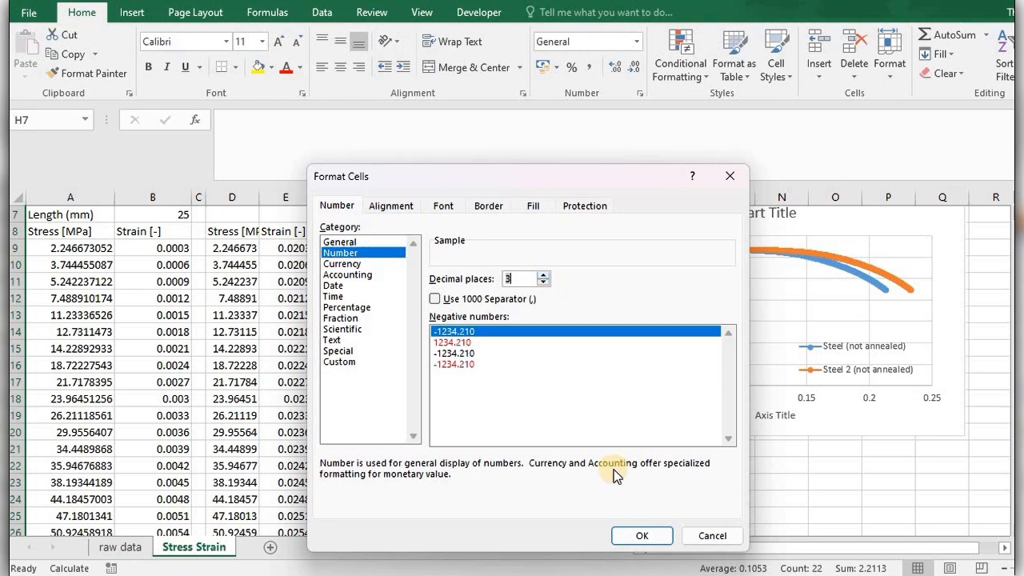
left_click(643, 535)
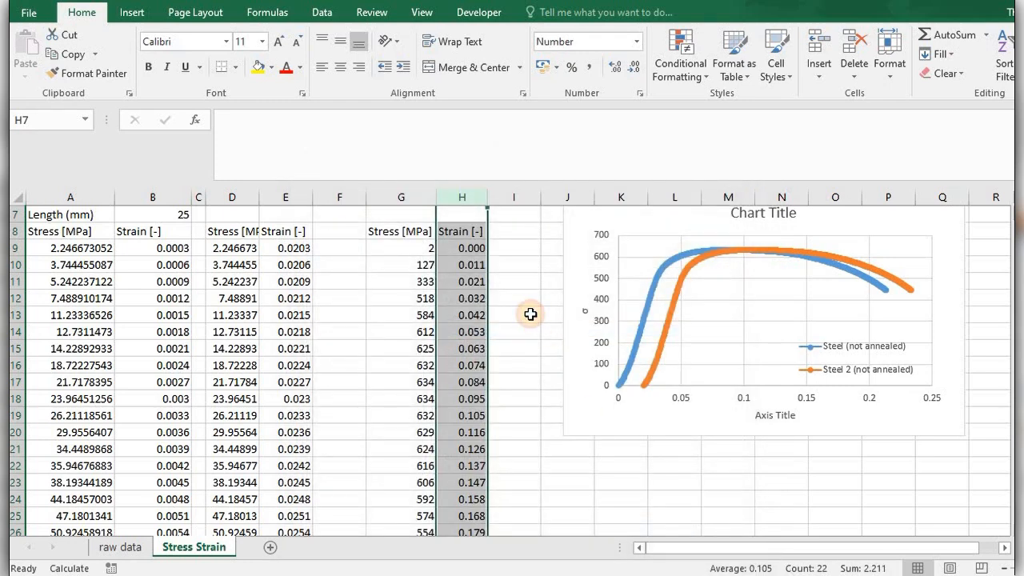
left_click(531, 314)
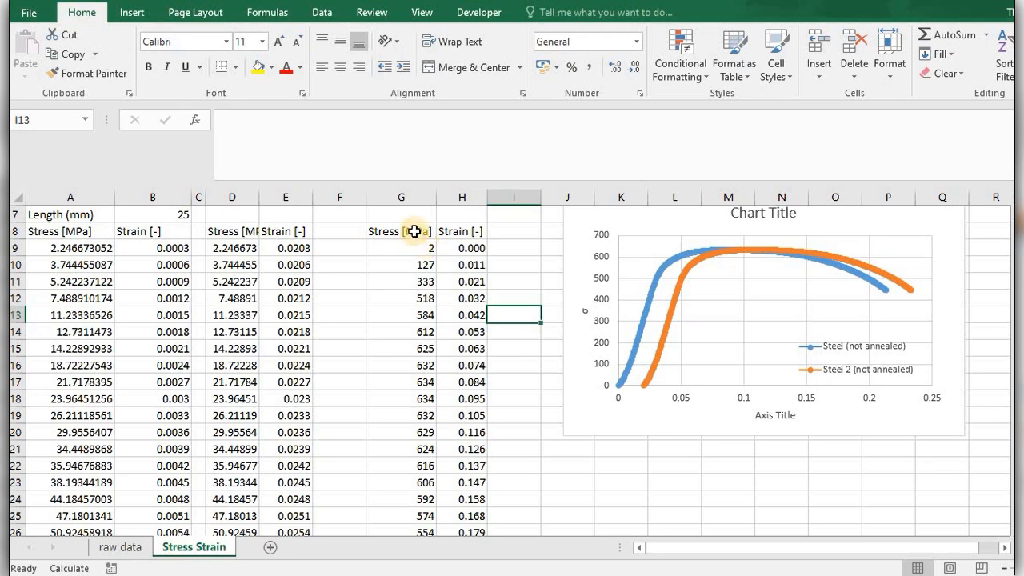
Apply All Borders to the reduced-data table in G8:H29.
left_click_drag(414, 232, 461, 232)
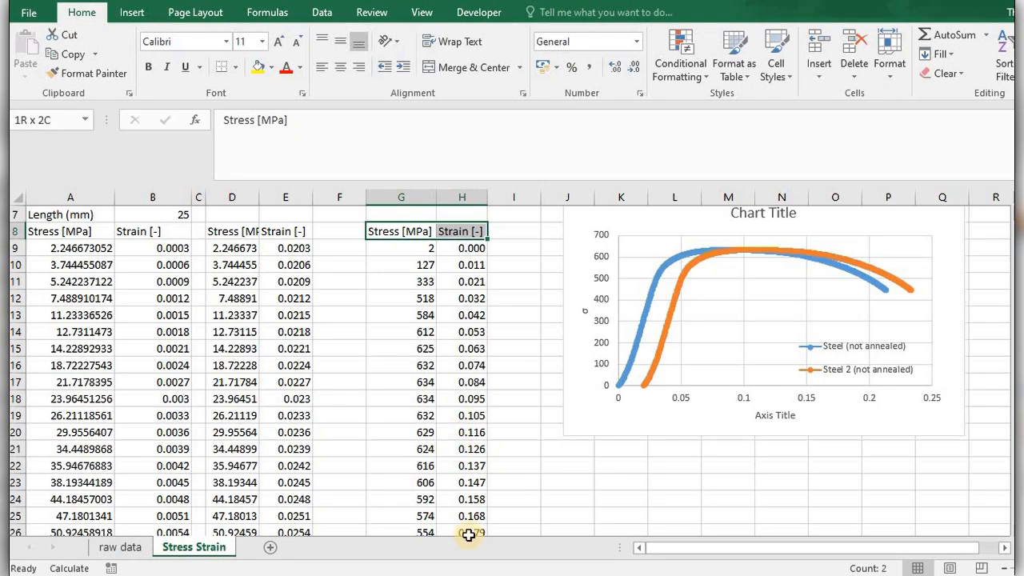
left_click_drag(469, 536, 469, 498)
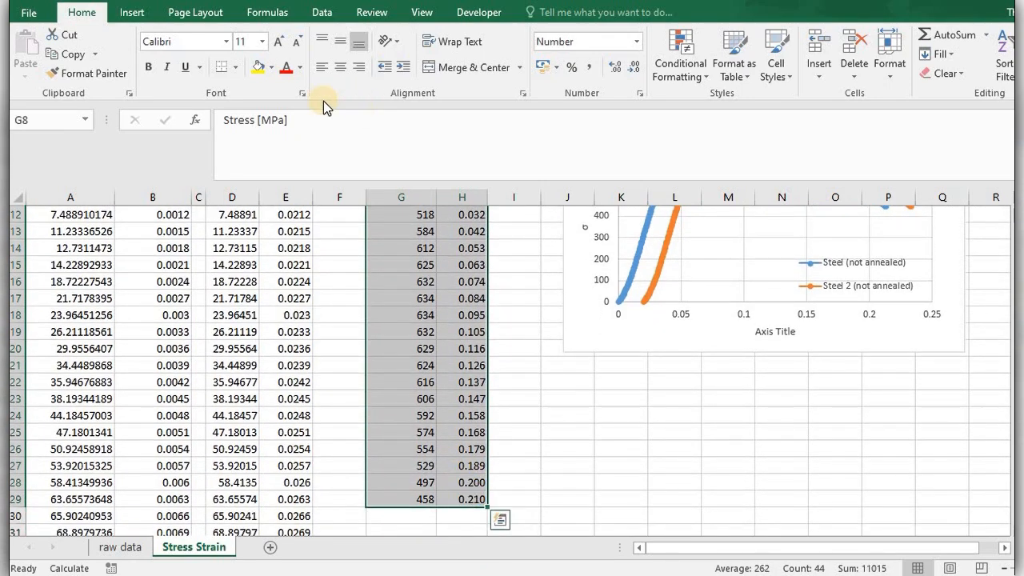
left_click(235, 67)
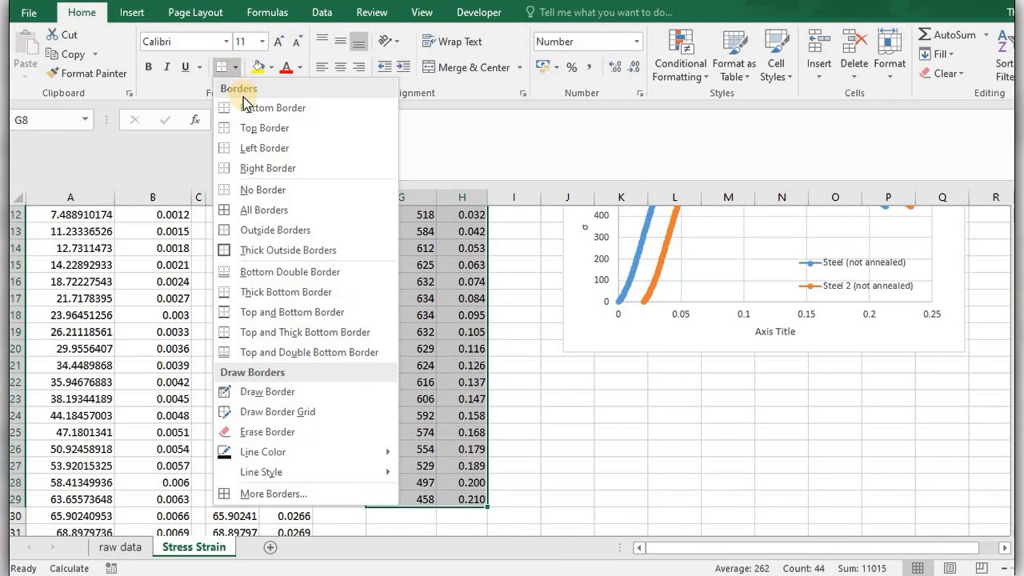
left_click(256, 211)
scroll(258, 211, "up", 4)
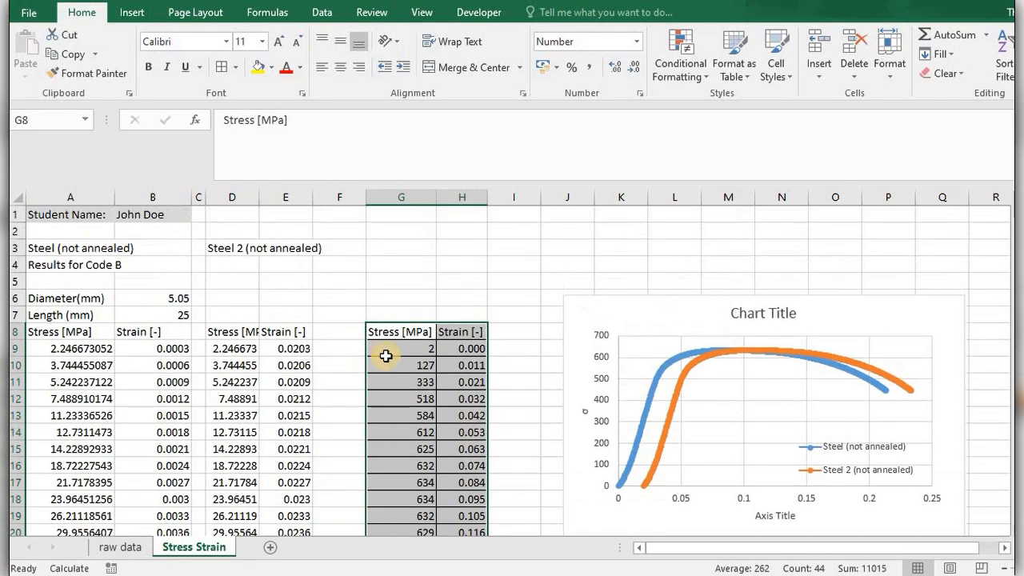
Add Thick Outside Borders around the table G8:H29 and around its heading cells G8:H8.
left_click_drag(400, 331, 472, 497)
left_click(236, 70)
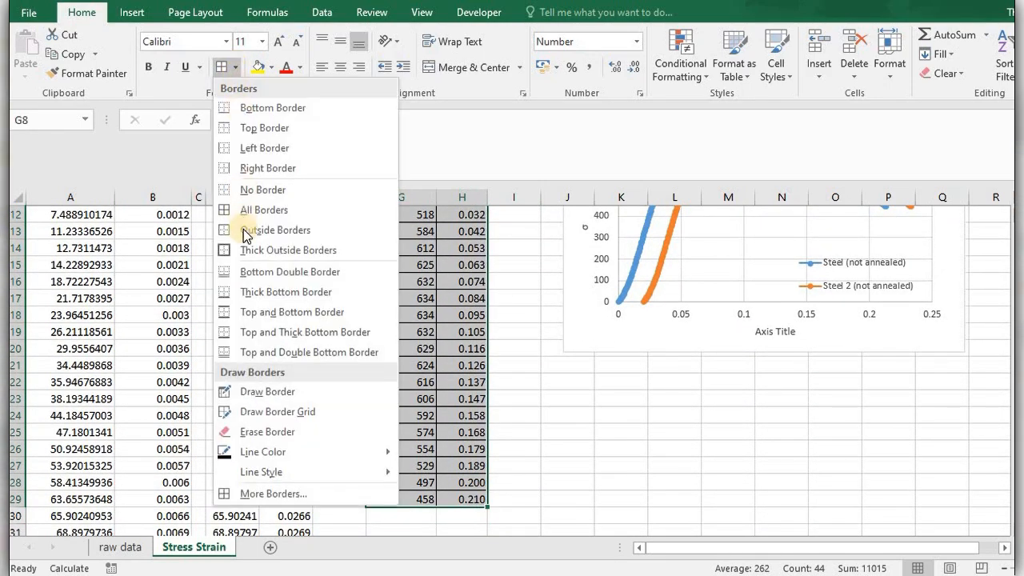
left_click(245, 251)
scroll(423, 380, "up", 4)
left_click(423, 380)
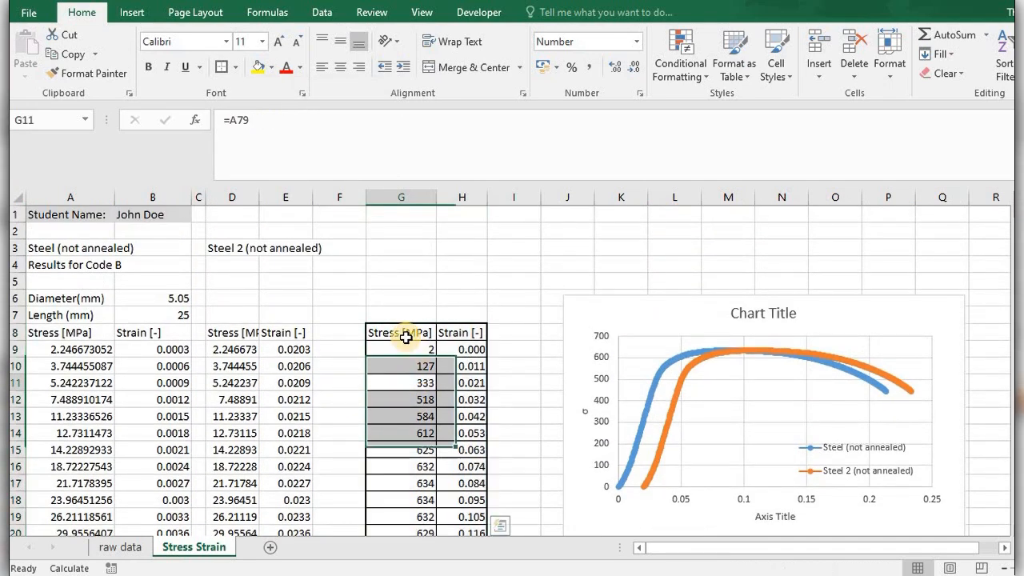
left_click_drag(412, 334, 462, 332)
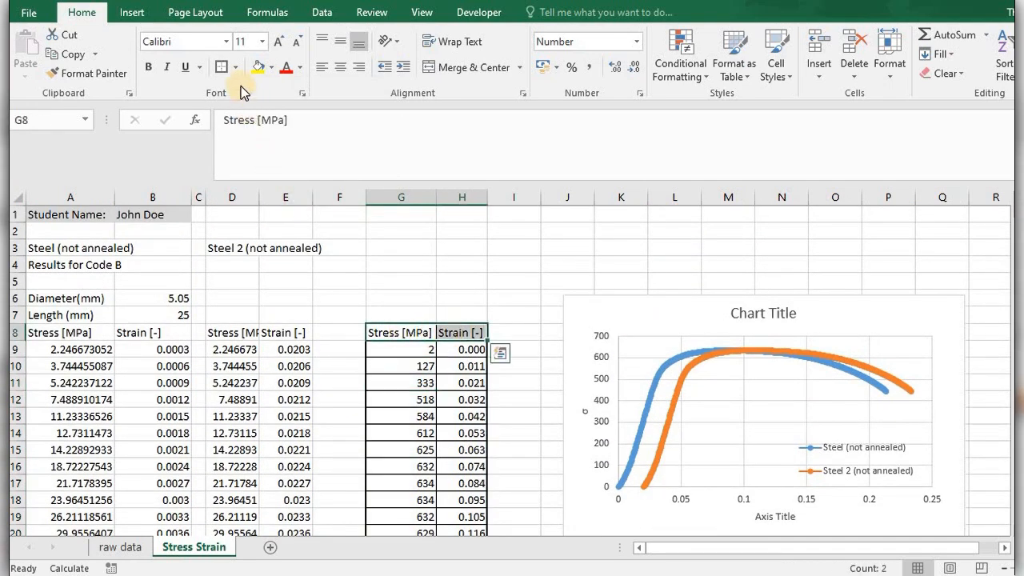
left_click(521, 414)
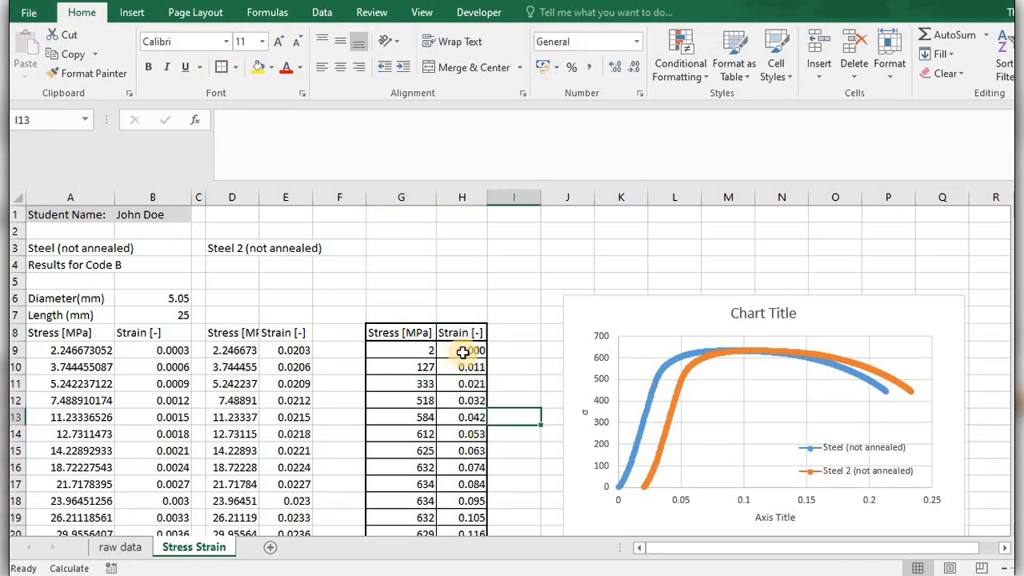
Give the headings in G8:H8 a light grey fill and make them bold and italic.
left_click_drag(412, 333, 460, 333)
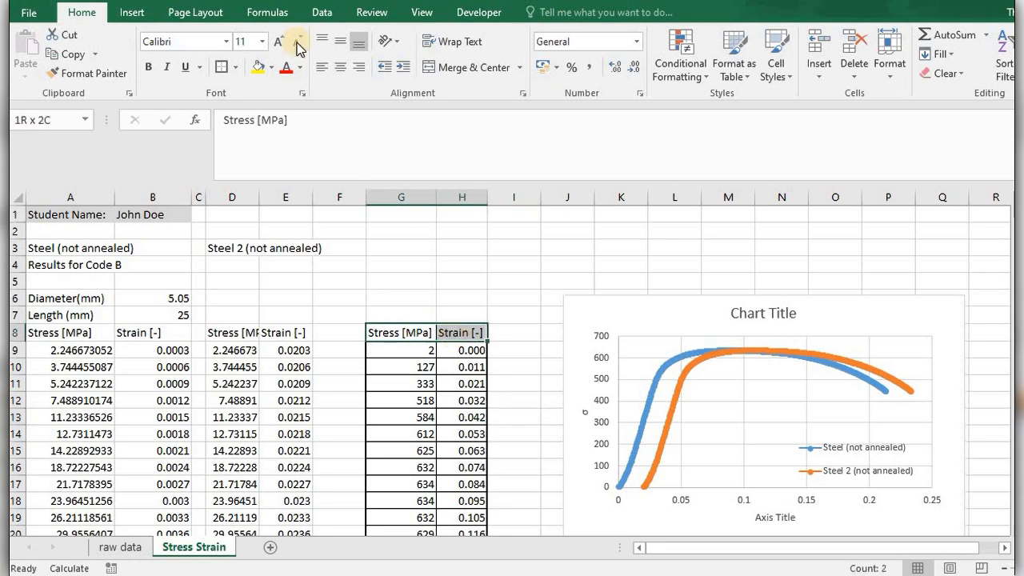
left_click(270, 69)
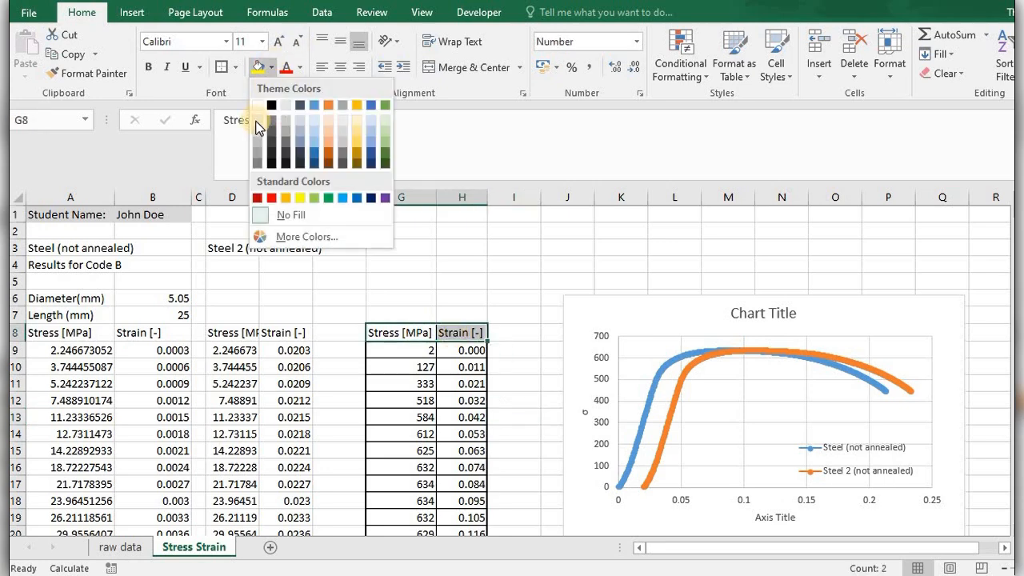
left_click(254, 120)
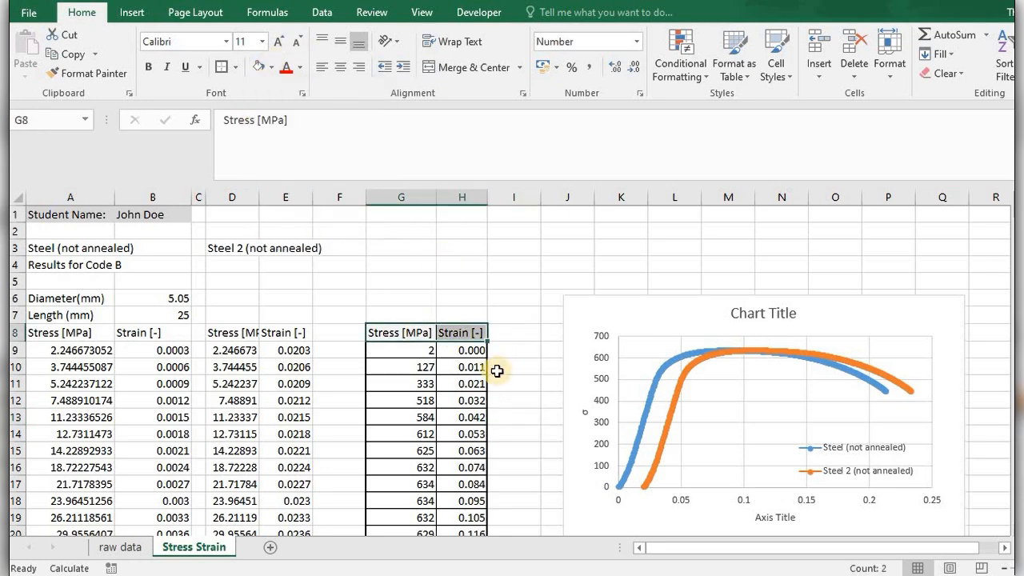
left_click(150, 69)
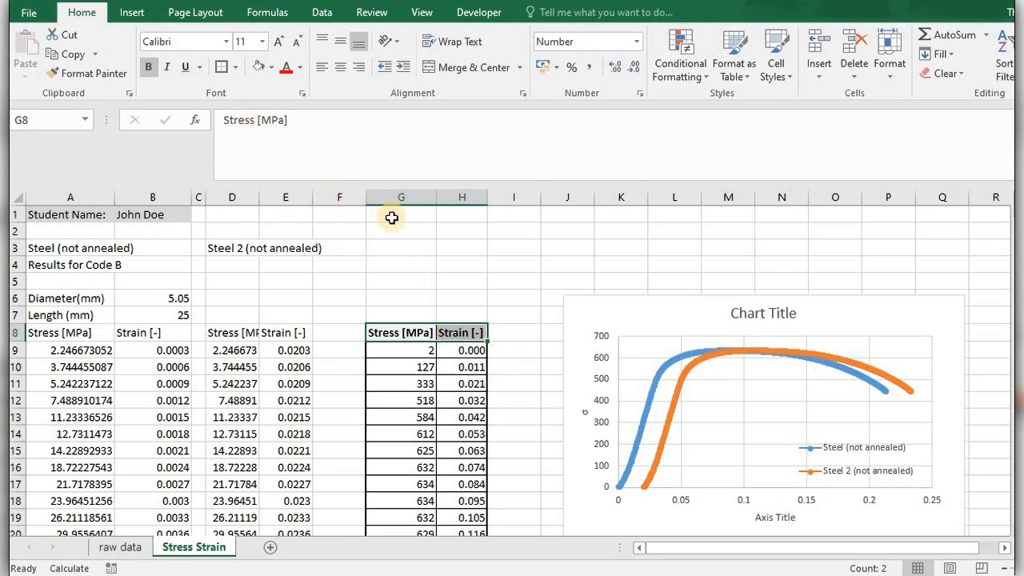
left_click(168, 67)
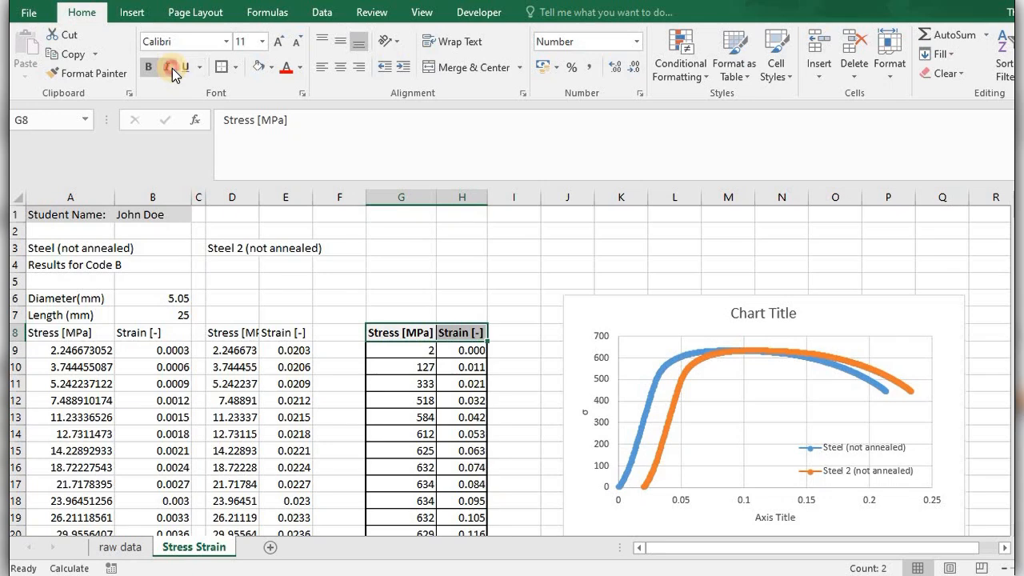
left_click(543, 353)
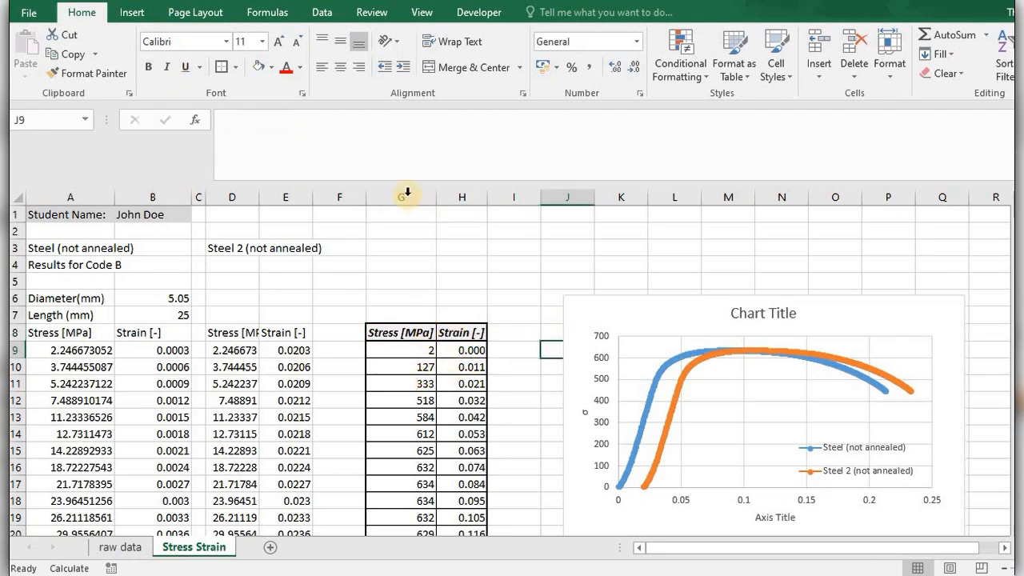
Center the contents of columns G and H horizontally.
left_click_drag(404, 197, 417, 181)
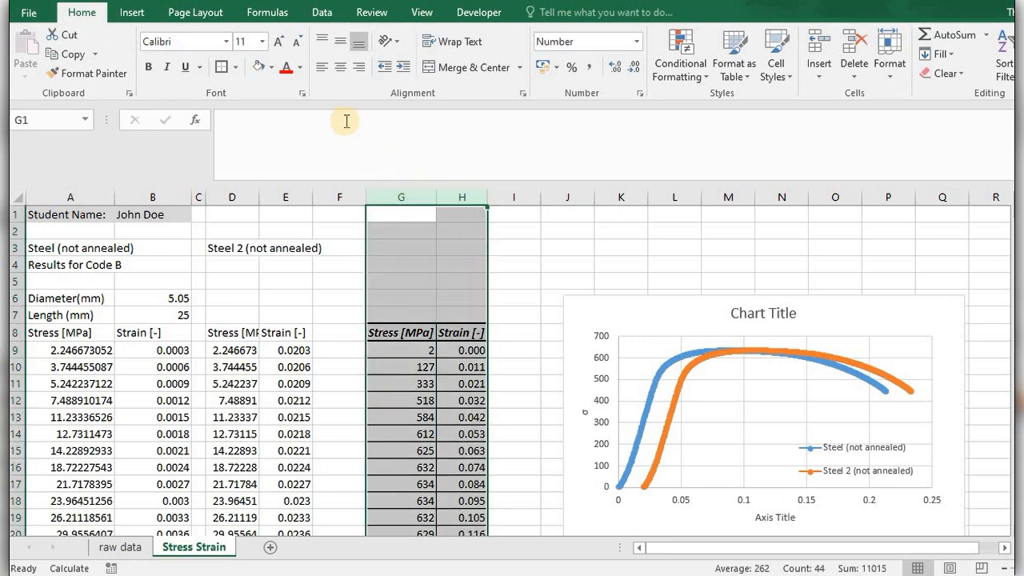
left_click(339, 68)
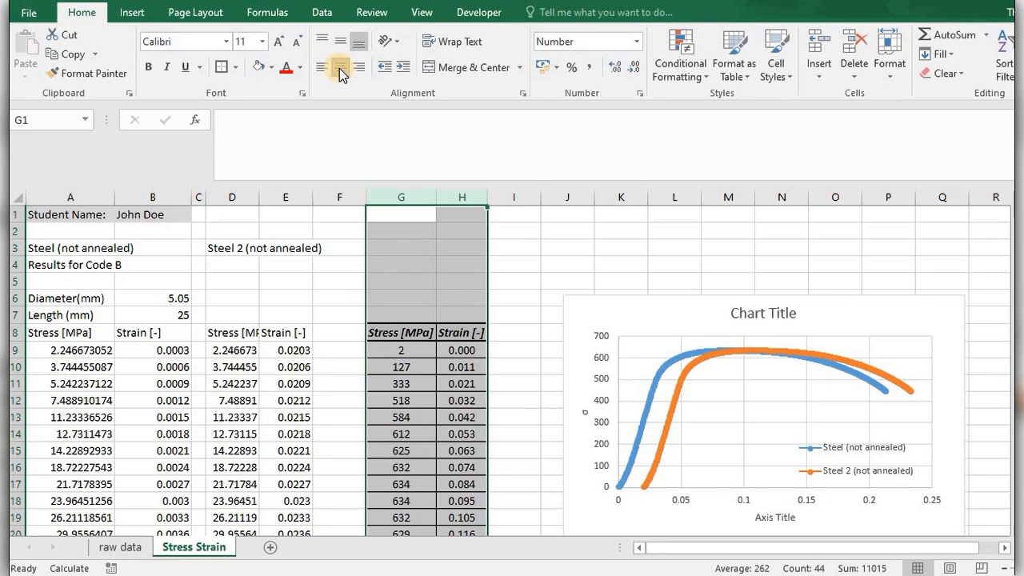
left_click(525, 336)
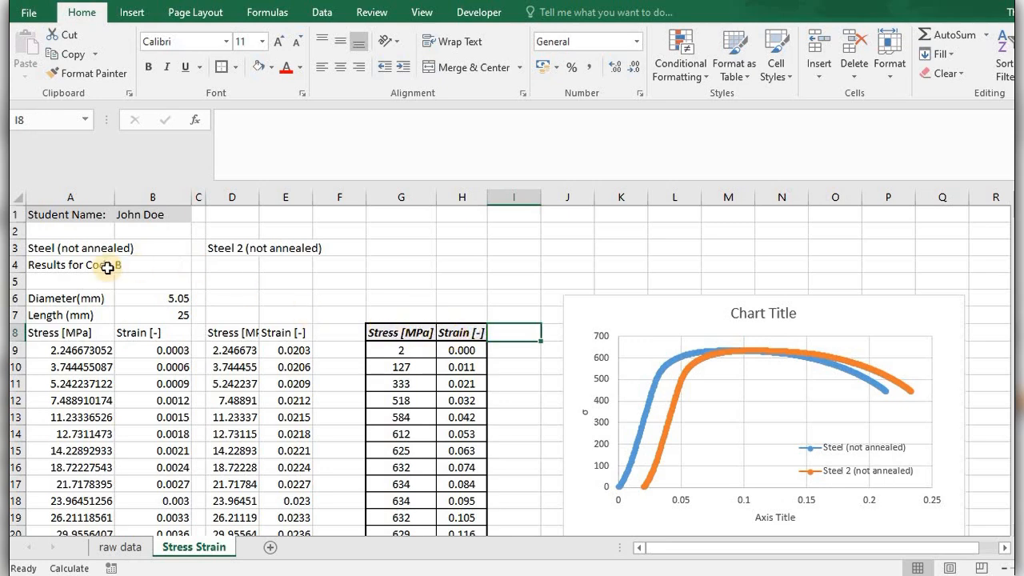
Copy the title "Steel (not annealed)" from A3 into G7 above the reduced-data table, pasting it as values only.
left_click(69, 252)
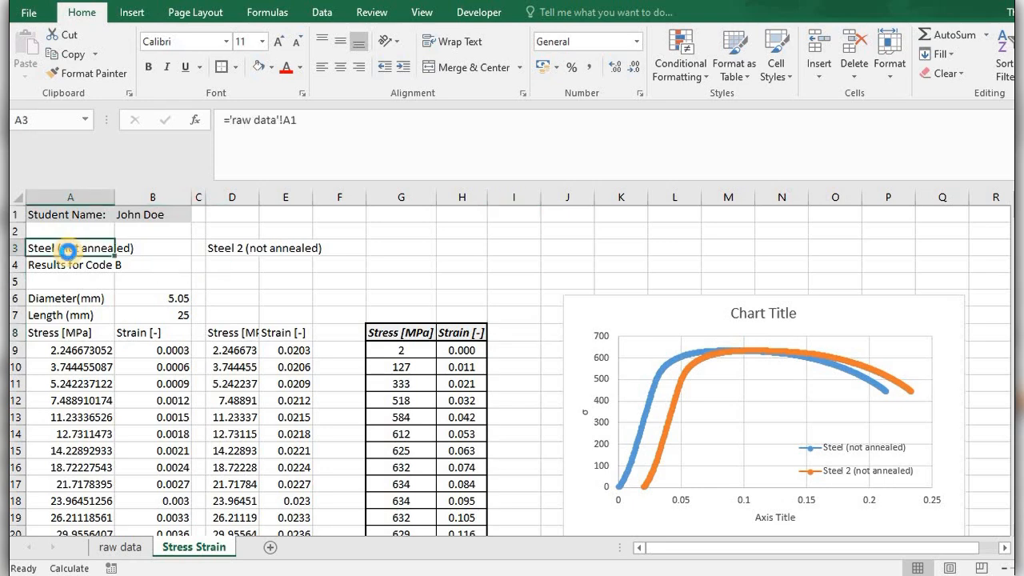
key("ctrl+c")
left_click(430, 312)
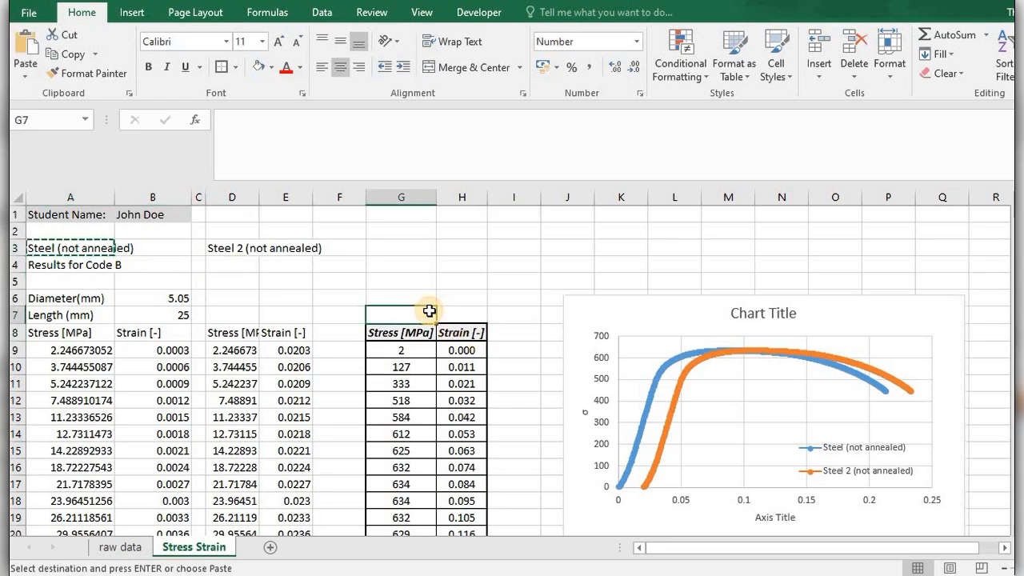
key("ctrl+v")
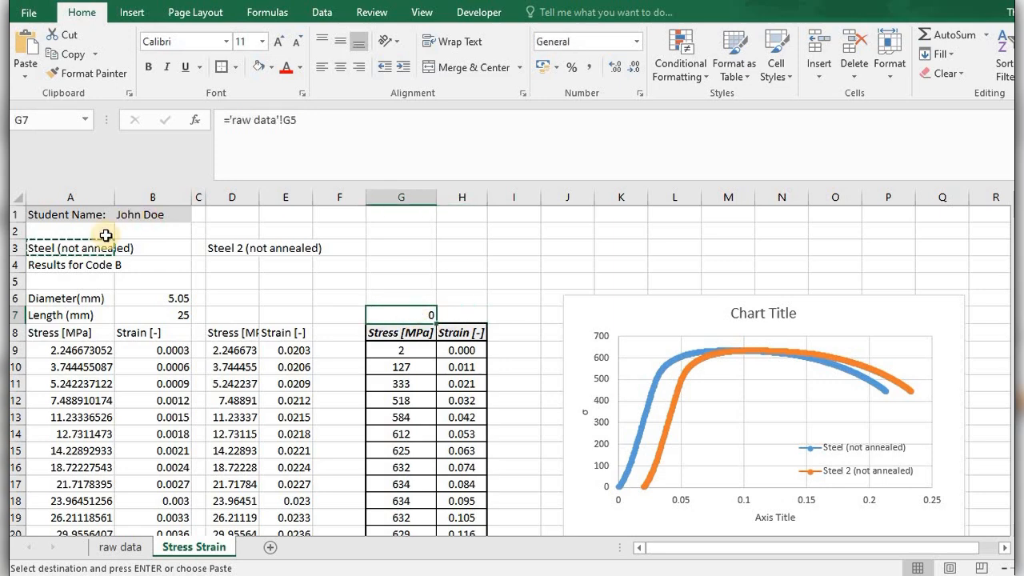
left_click(74, 251)
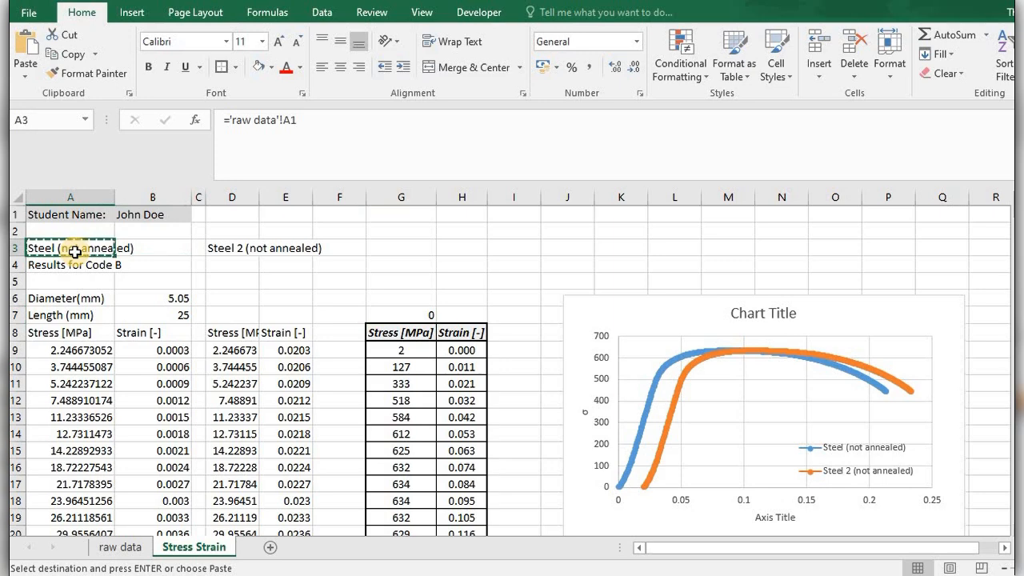
left_click(419, 316)
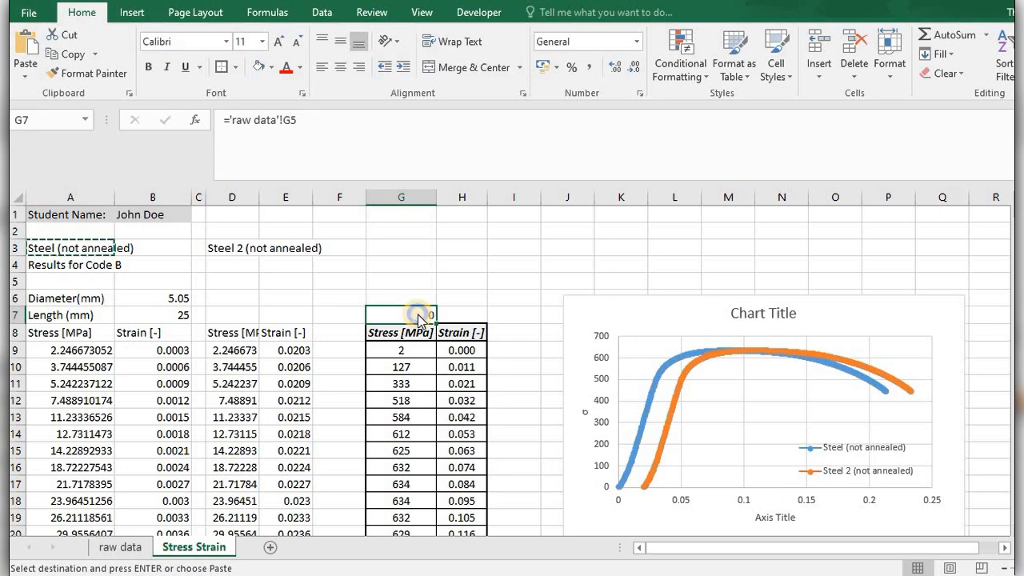
right_click(420, 317)
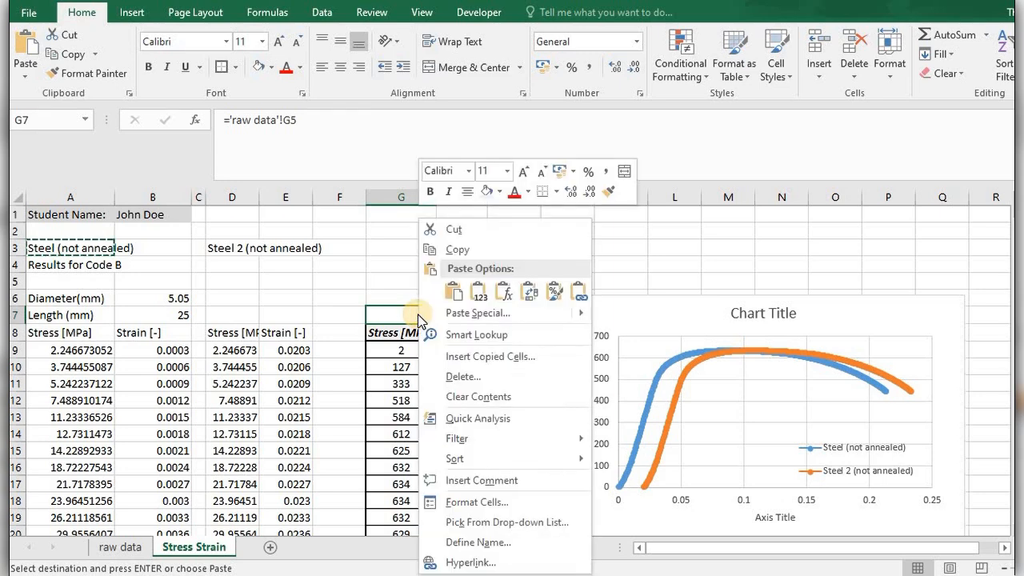
left_click(479, 294)
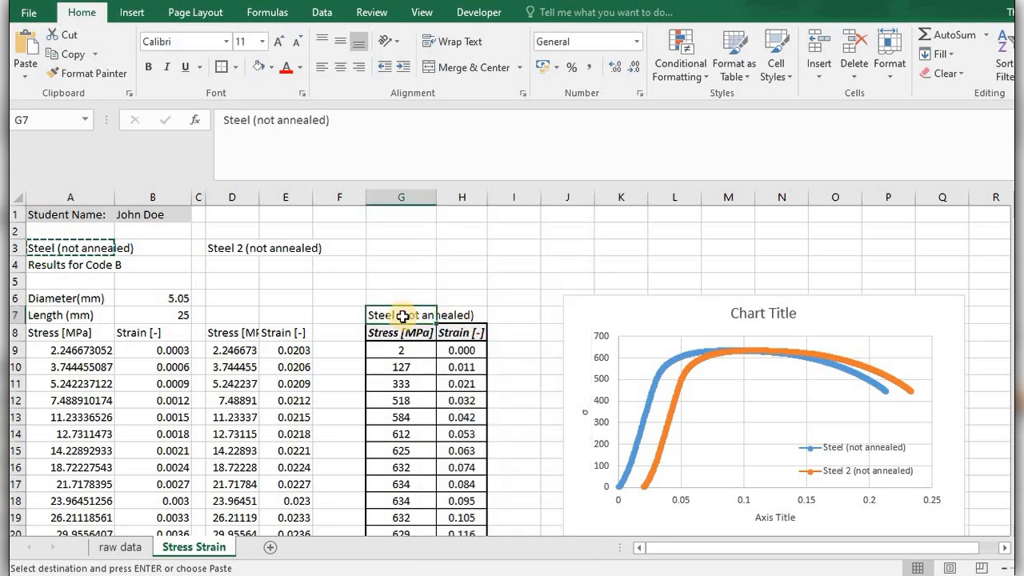
Merge and center the title across G7:H7 and format it bold and italic with a light grey fill.
left_click_drag(402, 316, 450, 313)
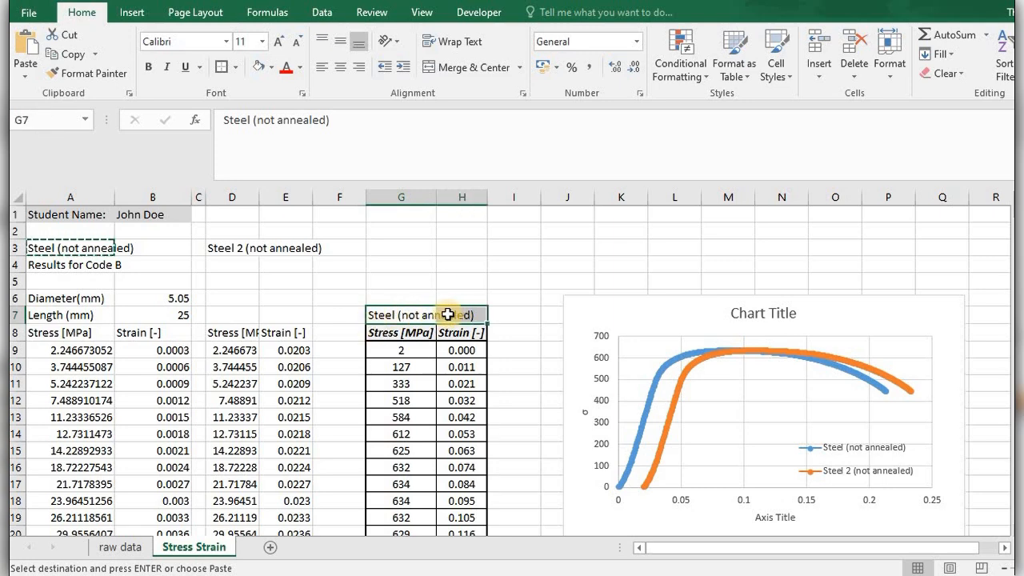
left_click(445, 71)
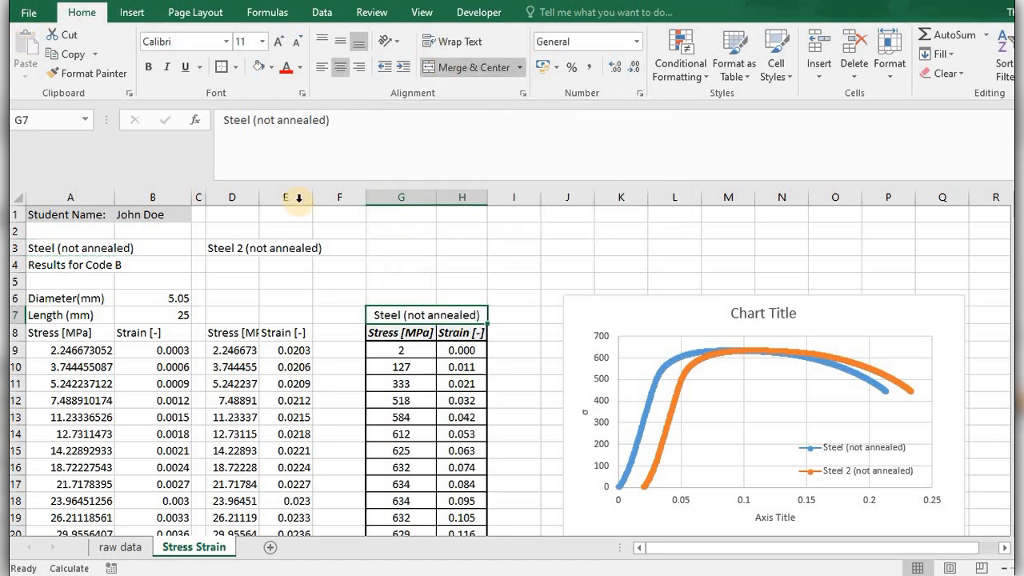
left_click(166, 66)
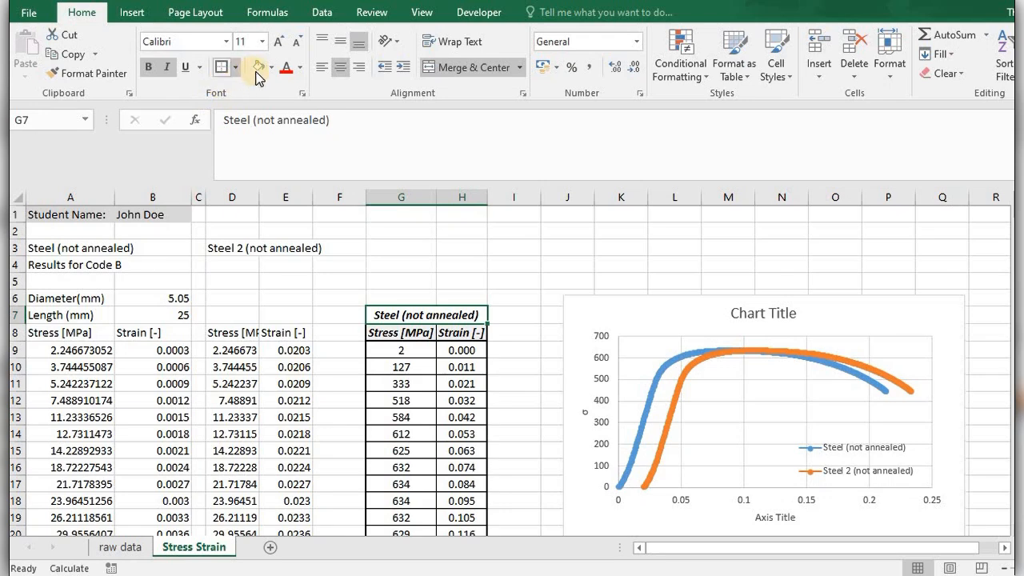
left_click(528, 370)
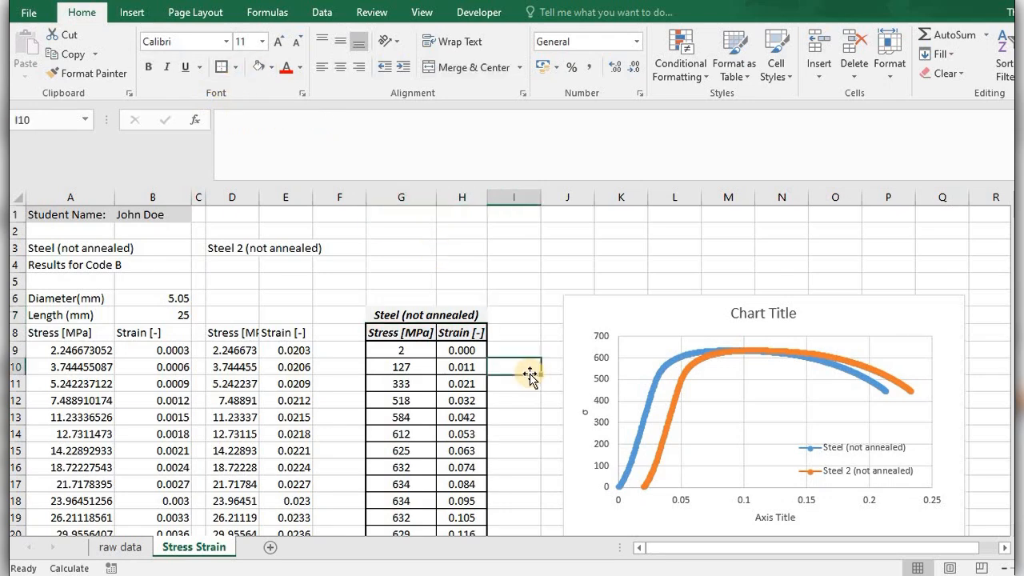
Apply All Borders to the merged title cell G7:H7.
left_click(429, 312)
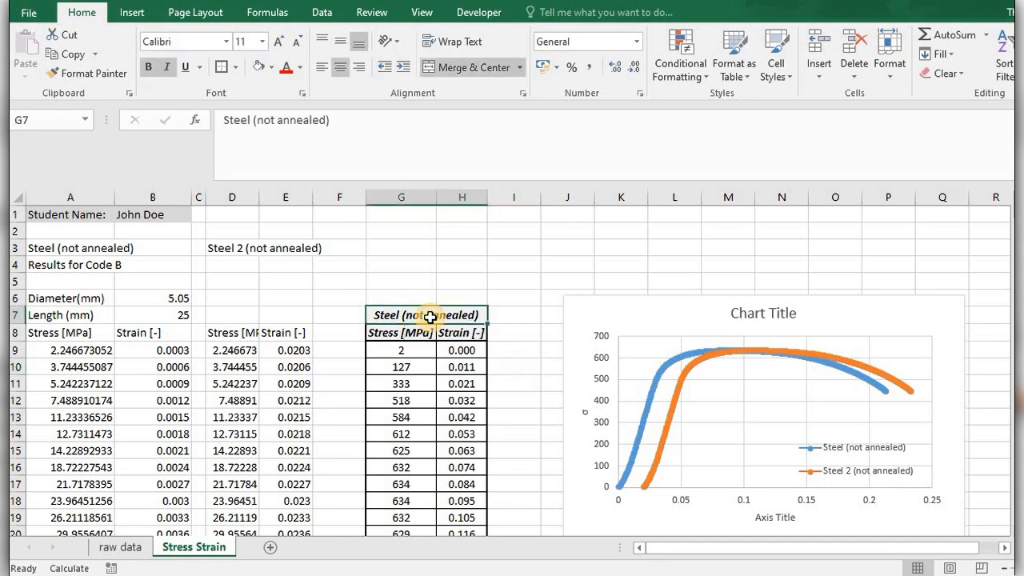
left_click(236, 68)
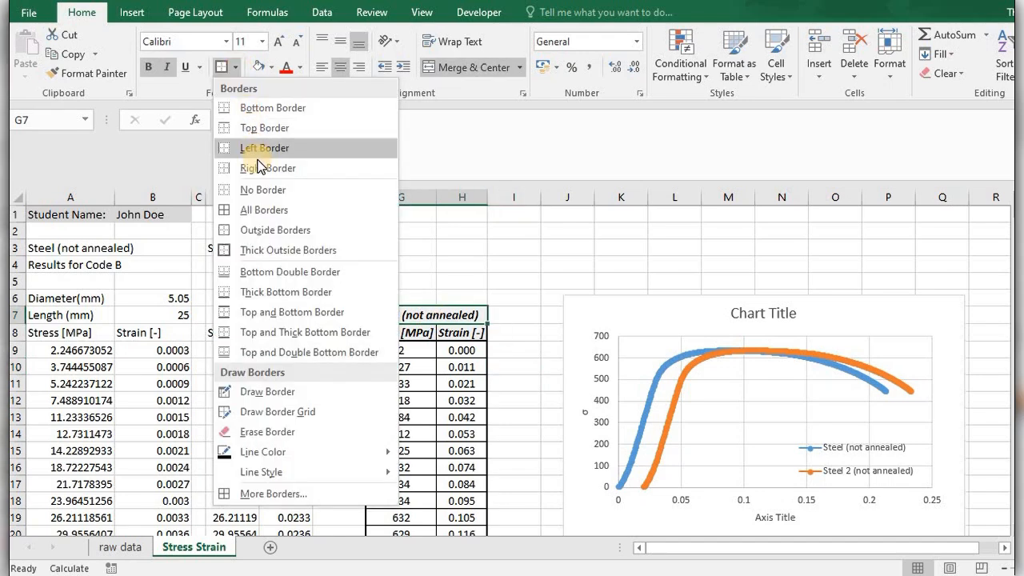
left_click(267, 212)
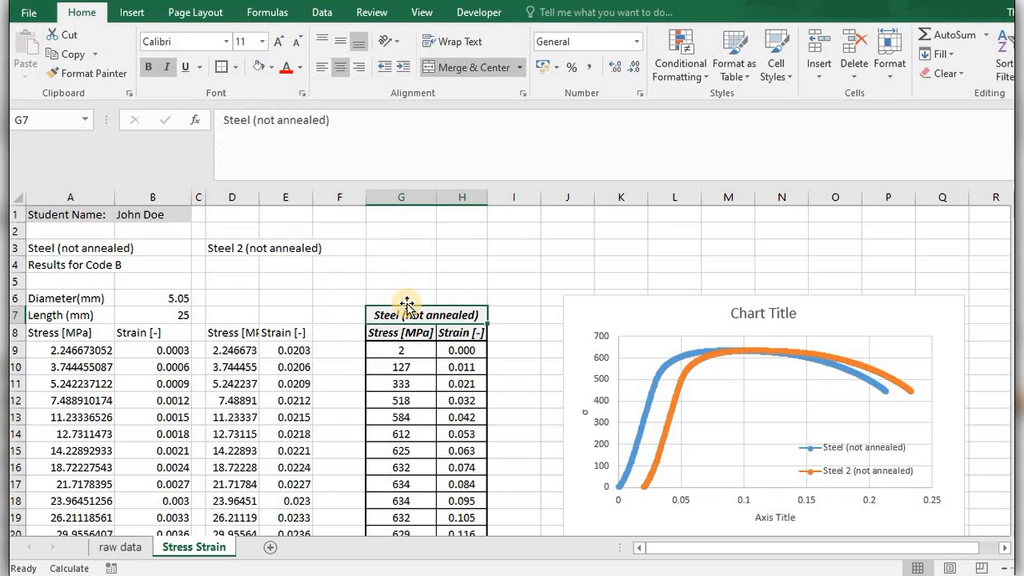
left_click(508, 354)
Add Thick Outside Borders around the title and heading rows in G7:H8.
left_click_drag(404, 319, 453, 336)
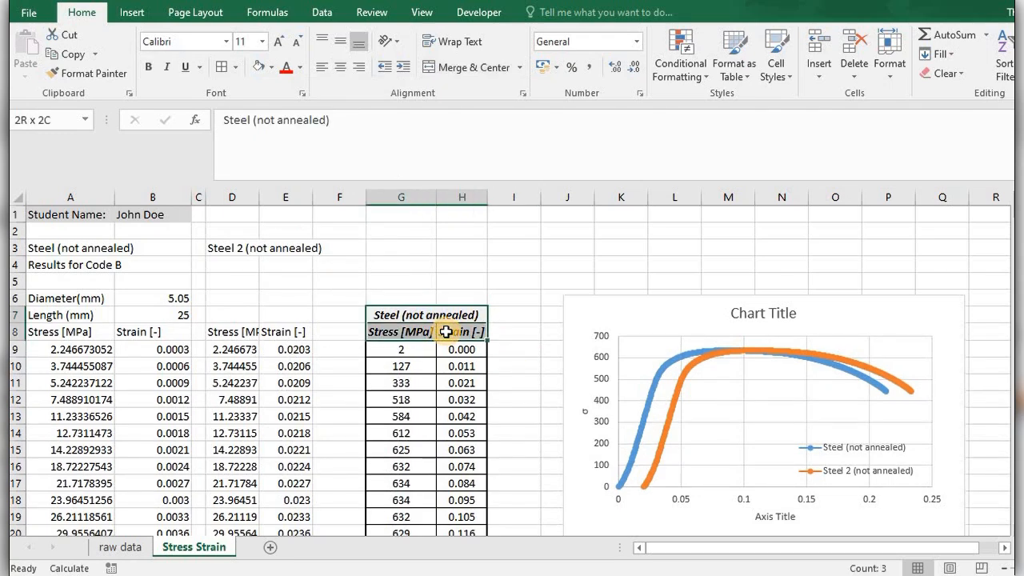
left_click(235, 71)
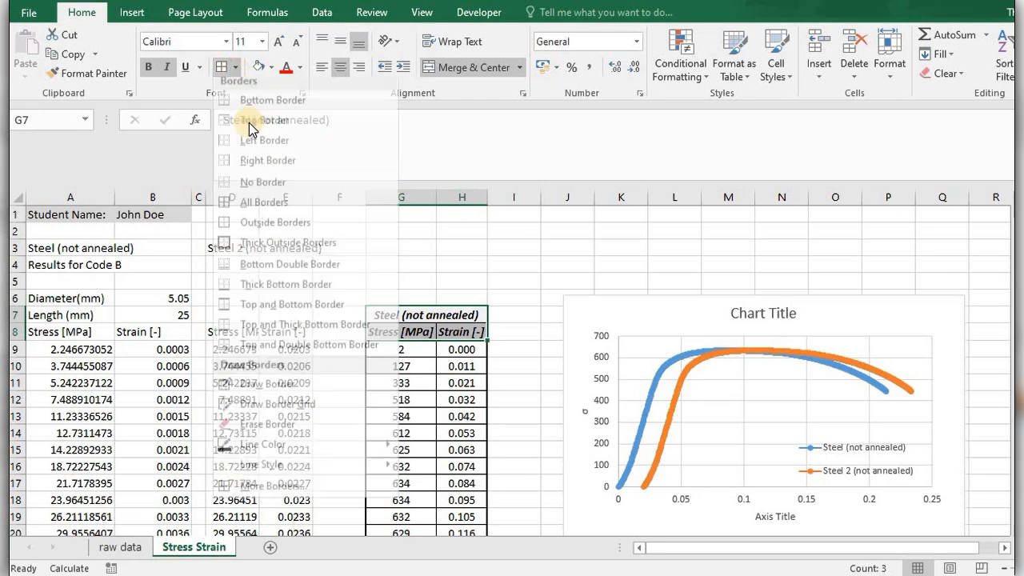
left_click(248, 237)
left_click(527, 383)
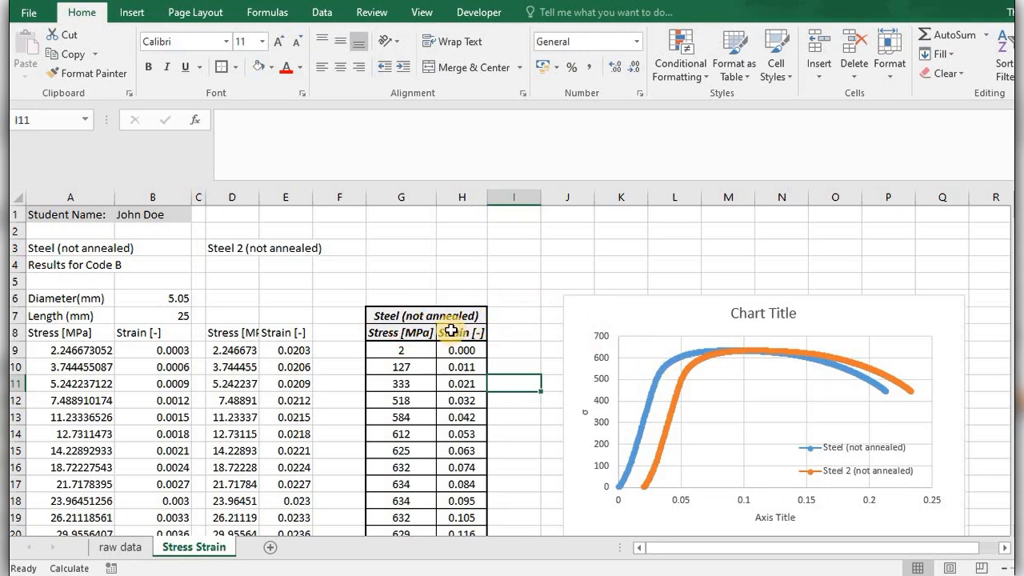
Move the stress-strain chart about one column to the right, farther from the reduced-data table, and deselect it.
left_click(579, 312)
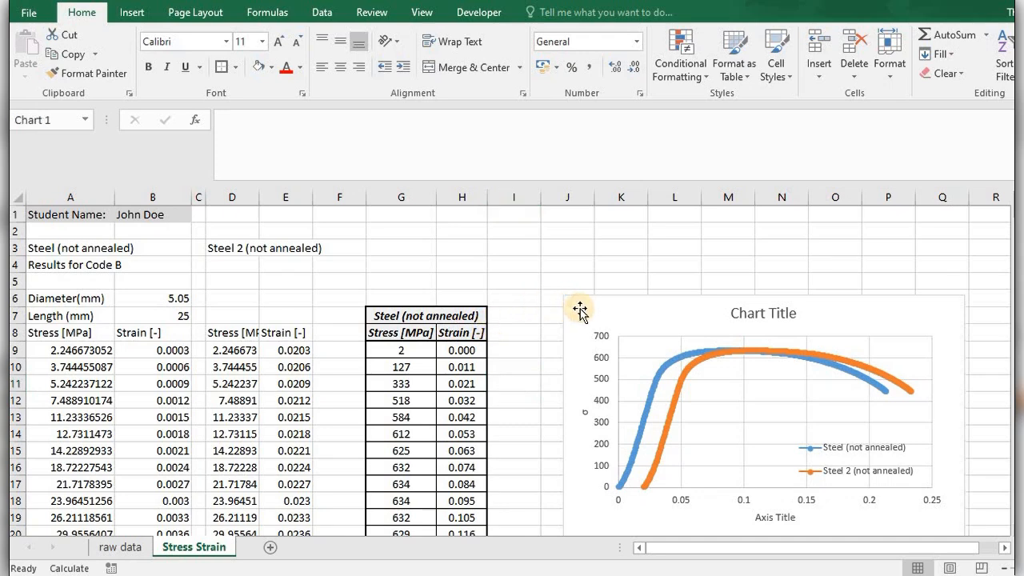
left_click_drag(579, 313, 636, 319)
left_click(529, 319)
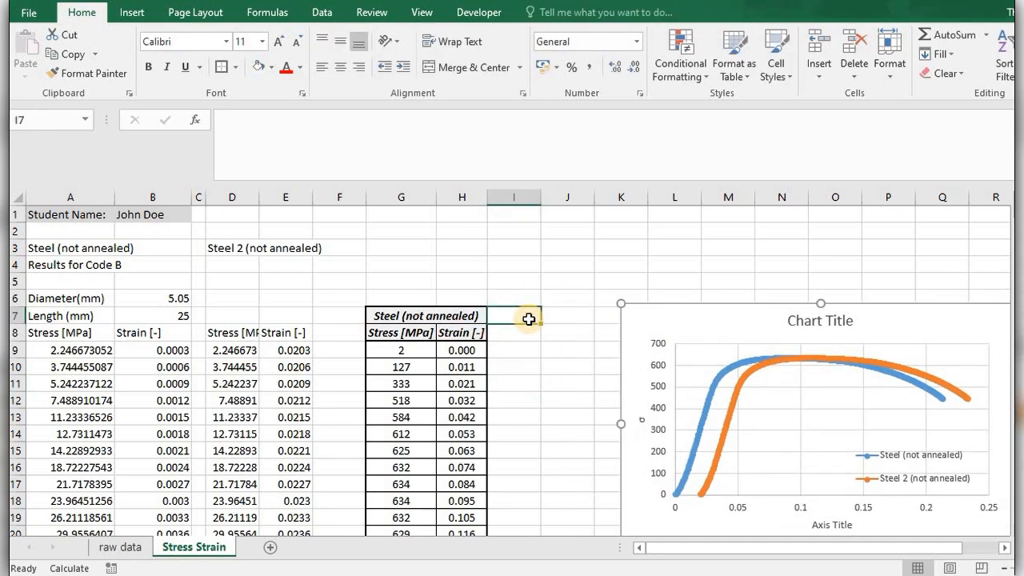